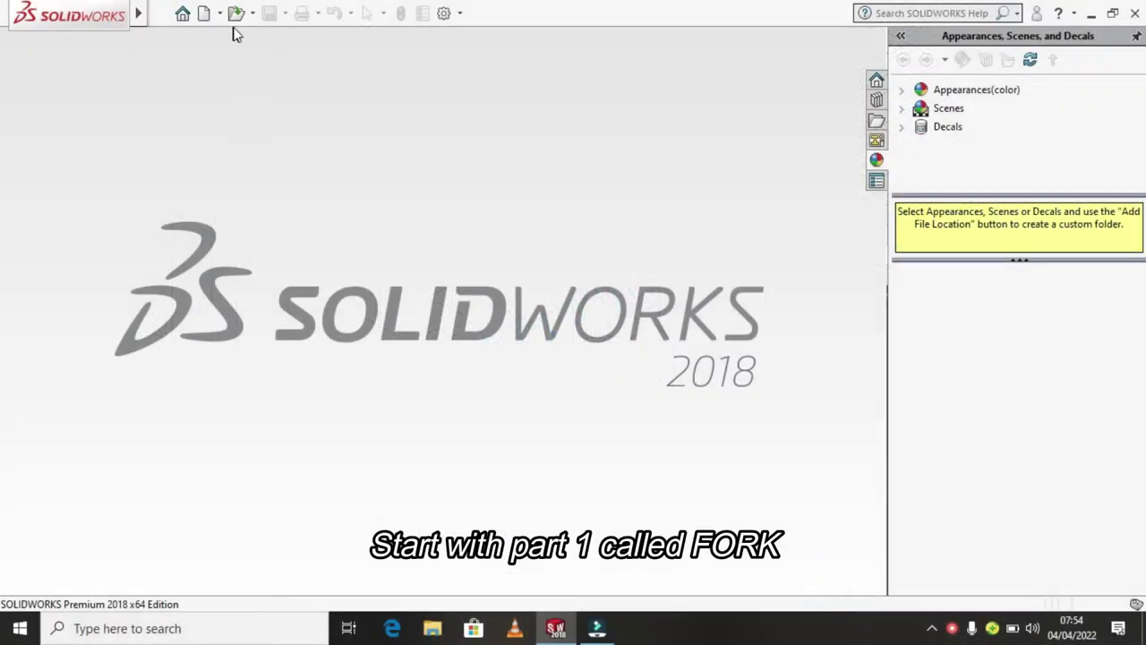
Step: Create a new Part document and start a sketch on the Front Plane
{"action": "left_click", "coordinate": [223, 17]}
{"action": "left_click", "coordinate": [229, 36]}
{"action": "left_click", "coordinate": [671, 447]}
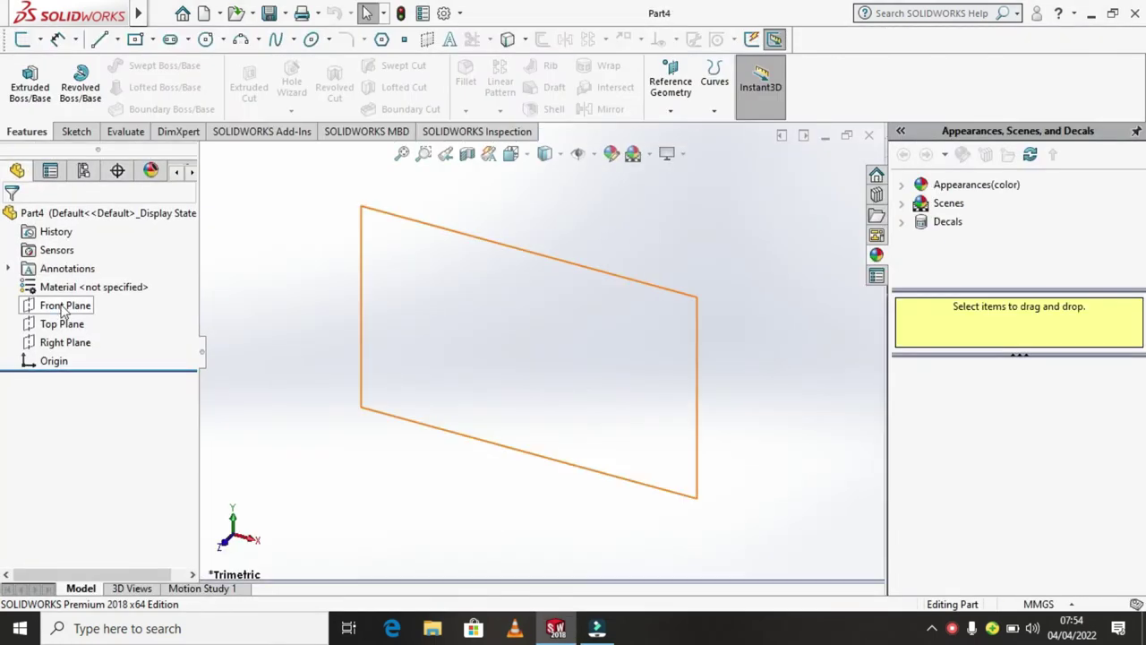
{"action": "left_click", "coordinate": [63, 308]}
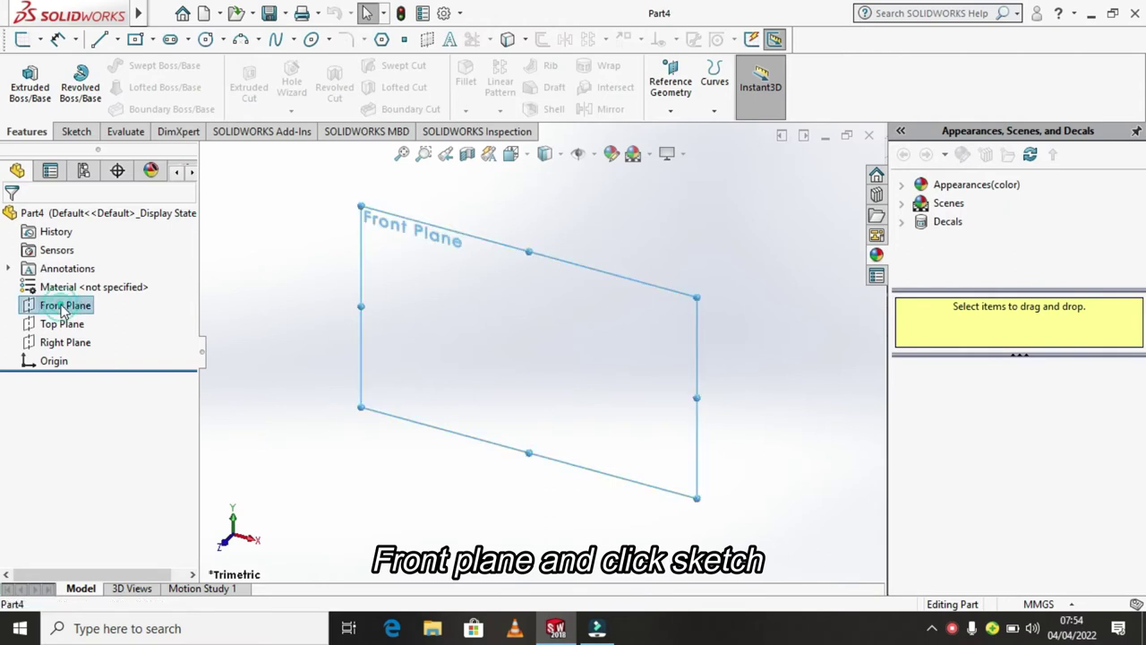
{"action": "left_click", "coordinate": [76, 282]}
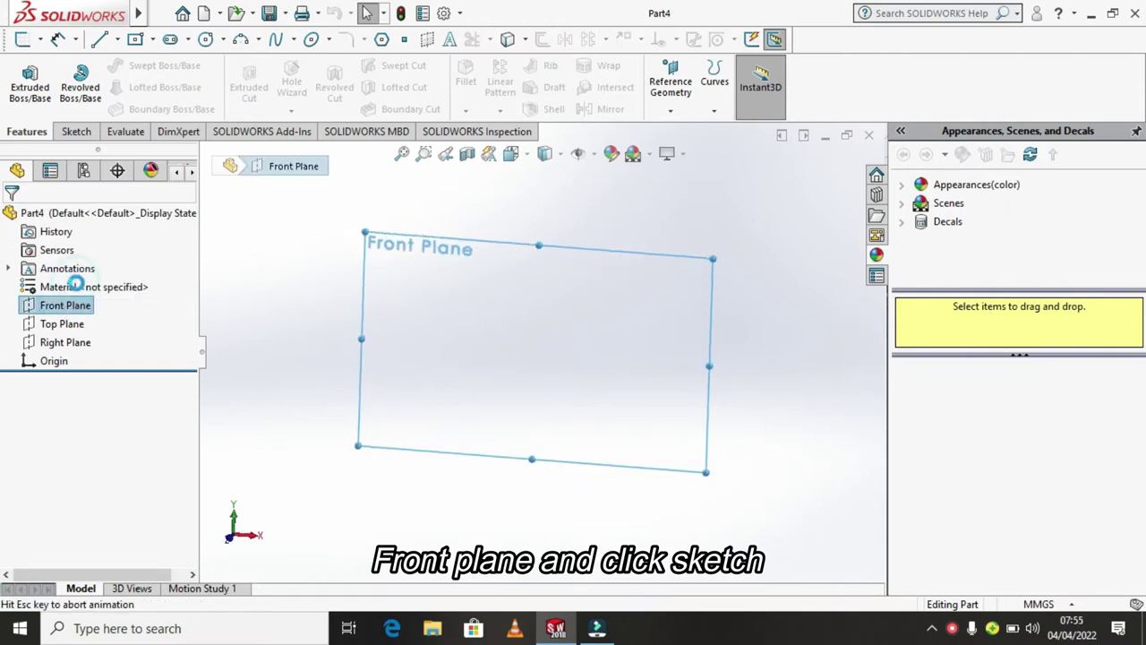
Step: Draw a center rectangle starting from the origin
{"action": "left_click", "coordinate": [126, 86]}
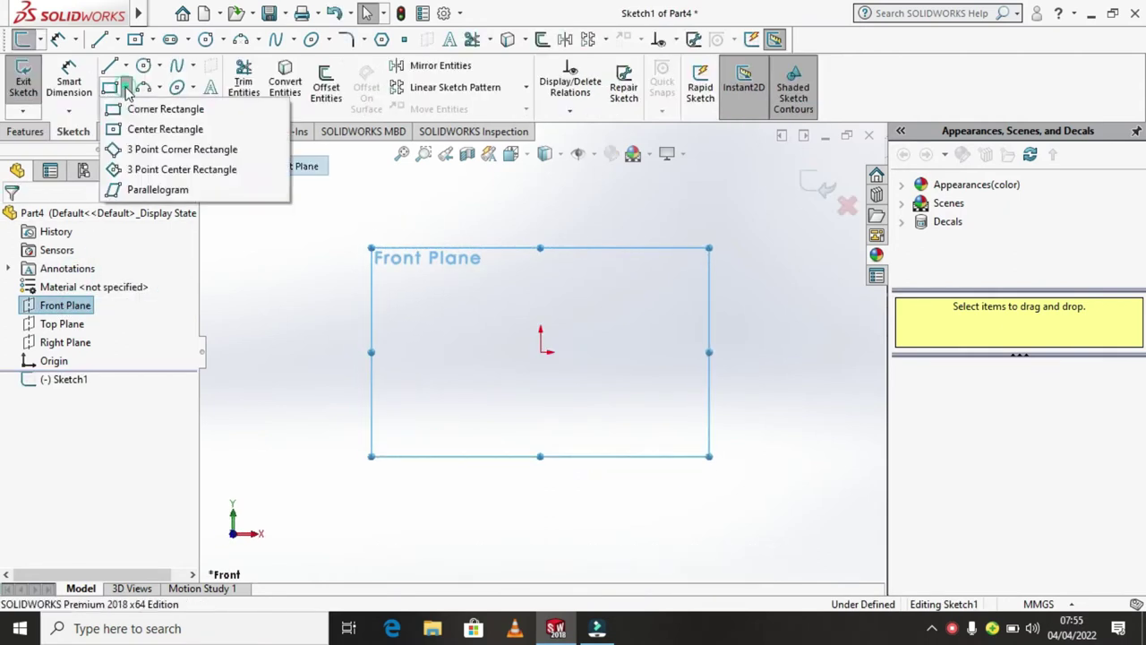
{"action": "left_click", "coordinate": [134, 131]}
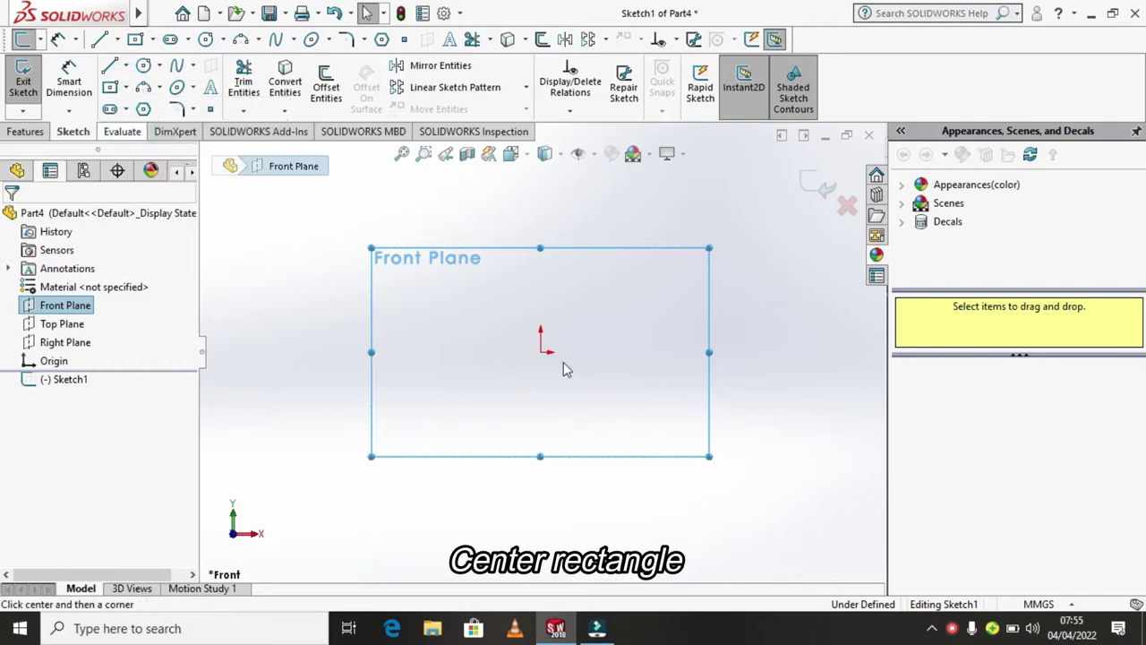
{"action": "left_click", "coordinate": [538, 348]}
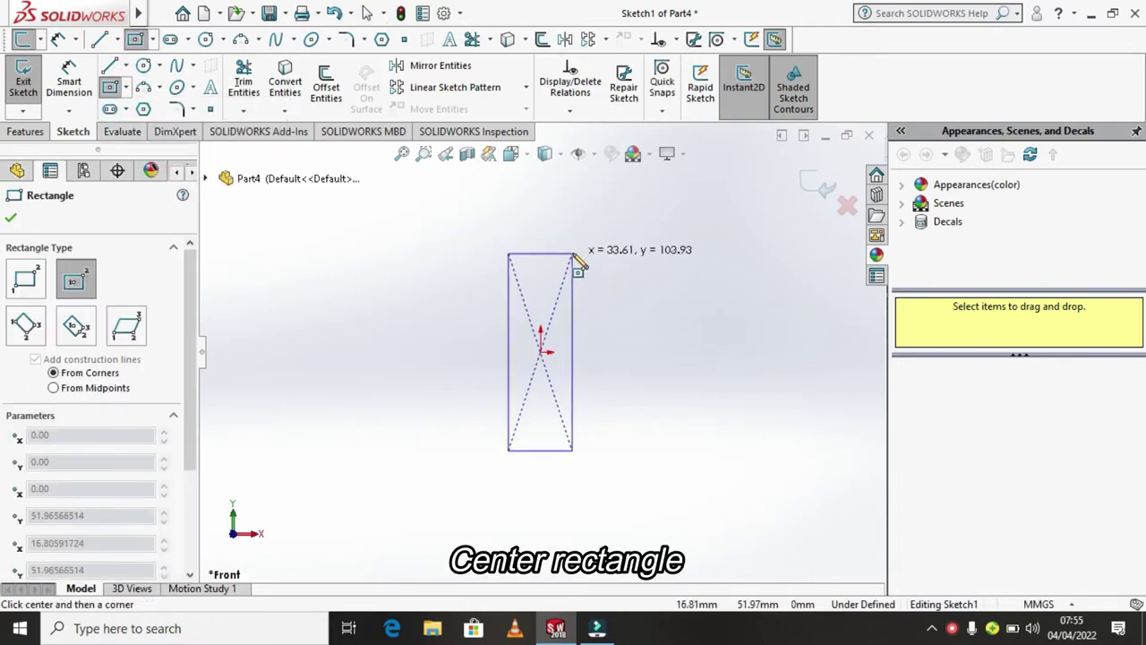
{"action": "left_click", "coordinate": [645, 239]}
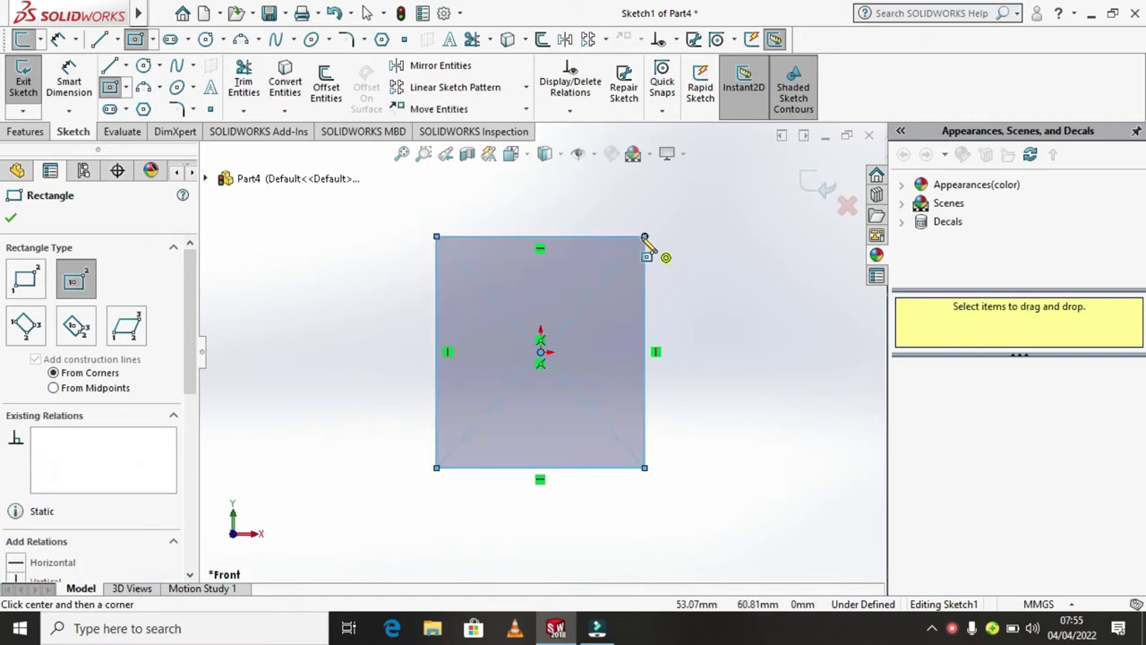
{"action": "right_click", "coordinate": [645, 238]}
{"action": "left_click", "coordinate": [674, 251]}
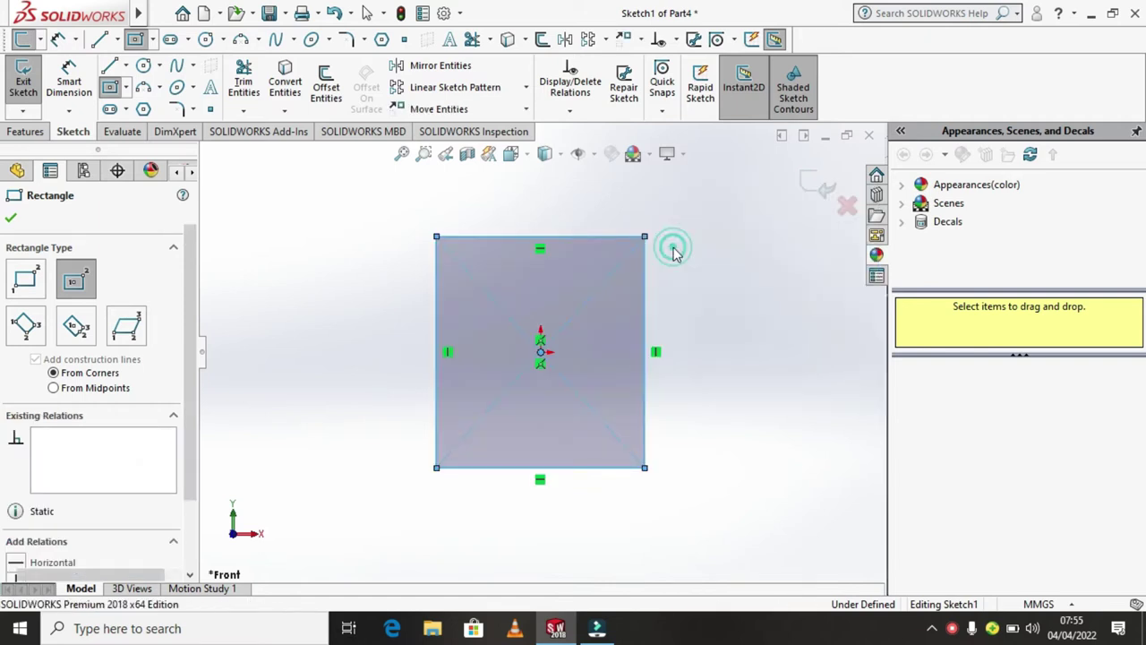
Step: Dimension the rectangle's right edge to 170 mm and bottom edge to 90 mm
{"action": "left_click", "coordinate": [69, 78]}
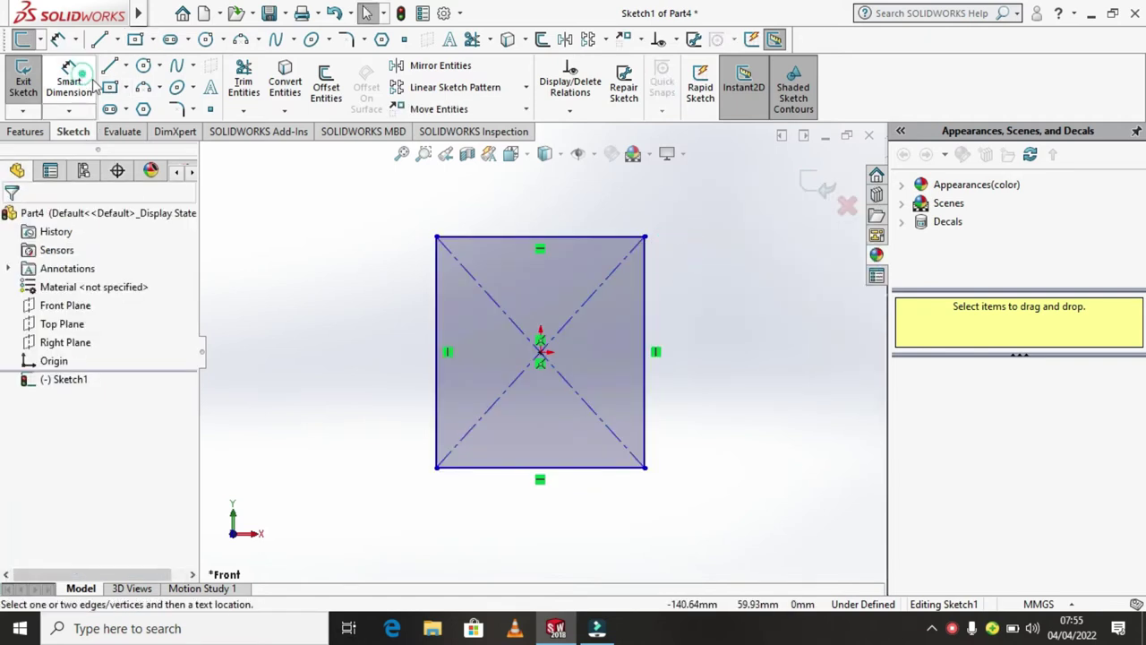
{"action": "left_click", "coordinate": [645, 336]}
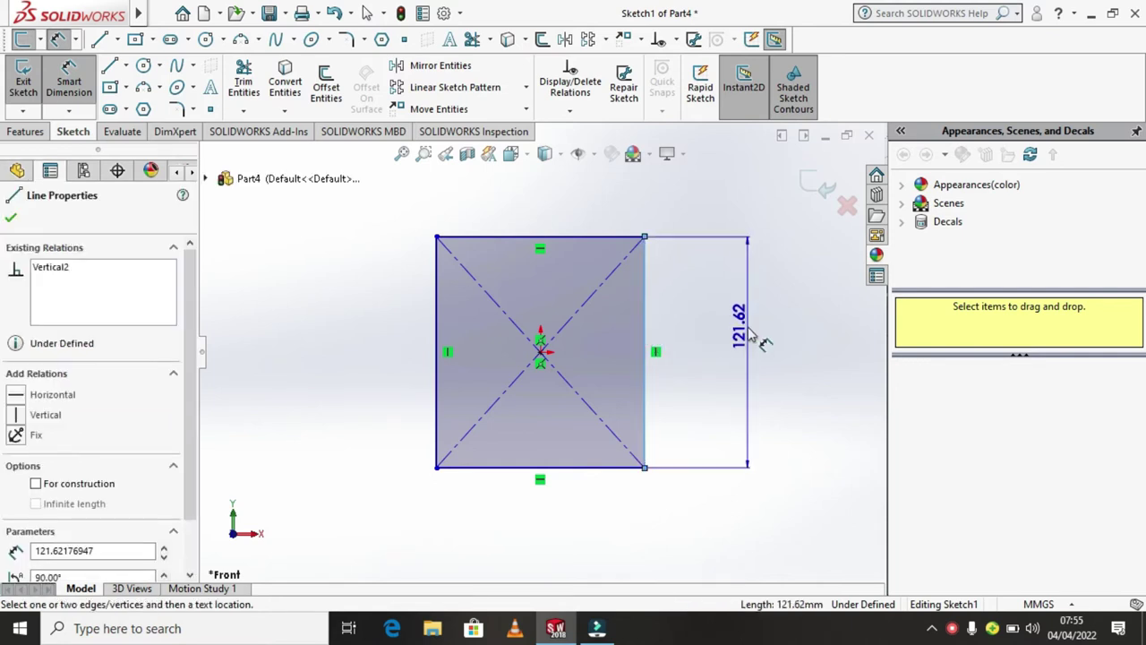
{"action": "left_click", "coordinate": [743, 333]}
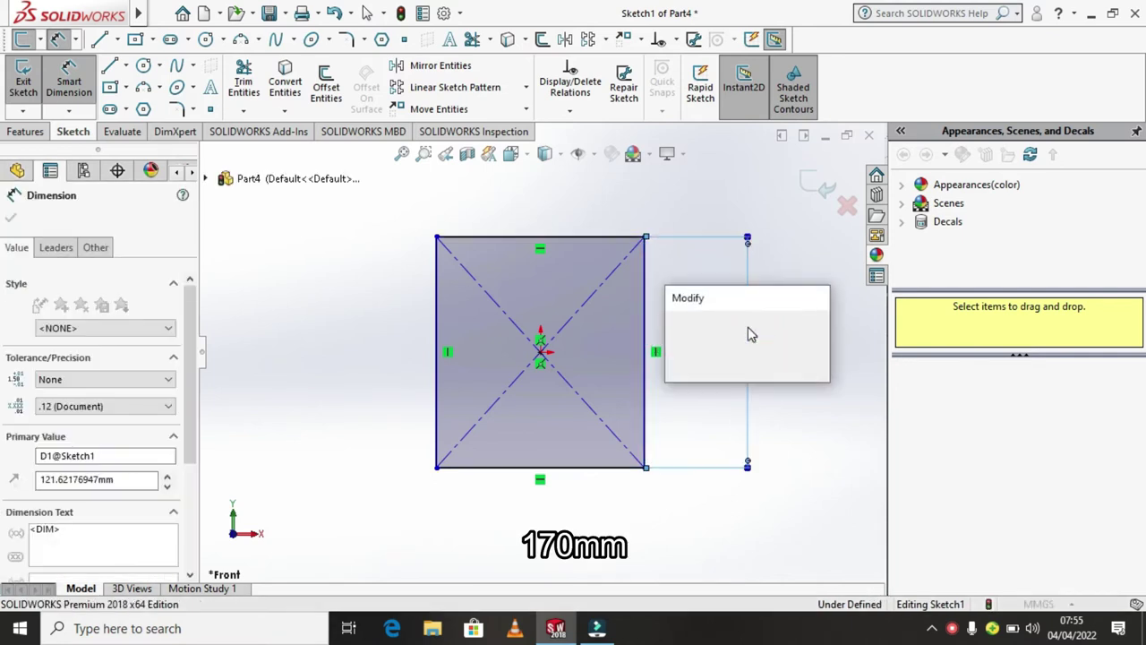
{"action": "type", "text": "170"}
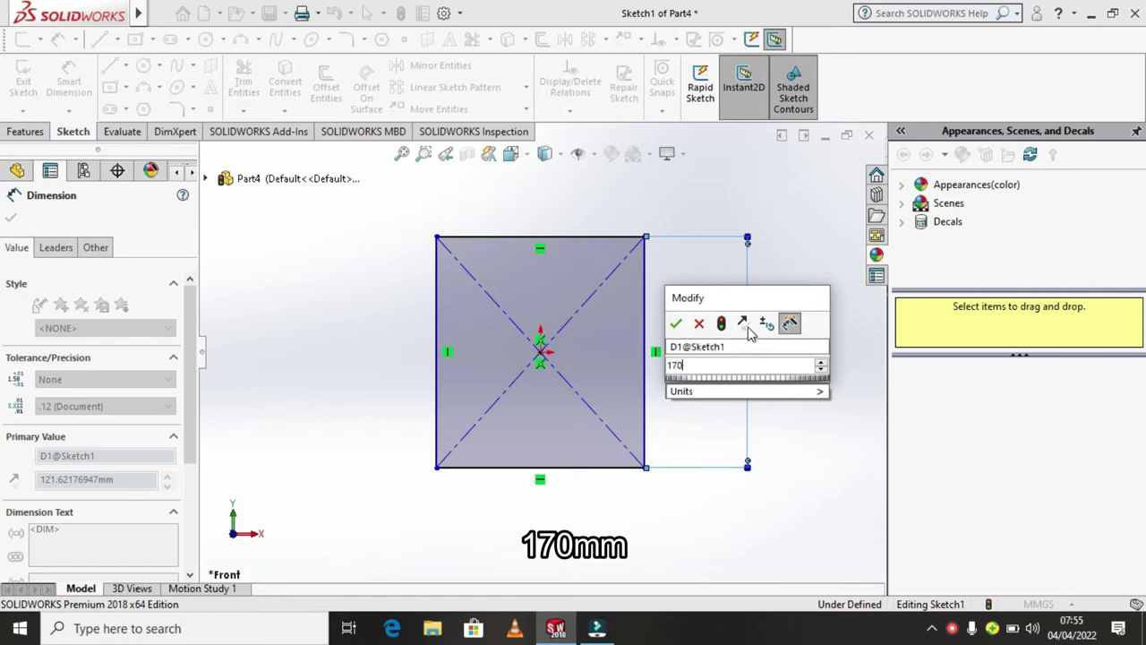
{"action": "key", "text": "Return"}
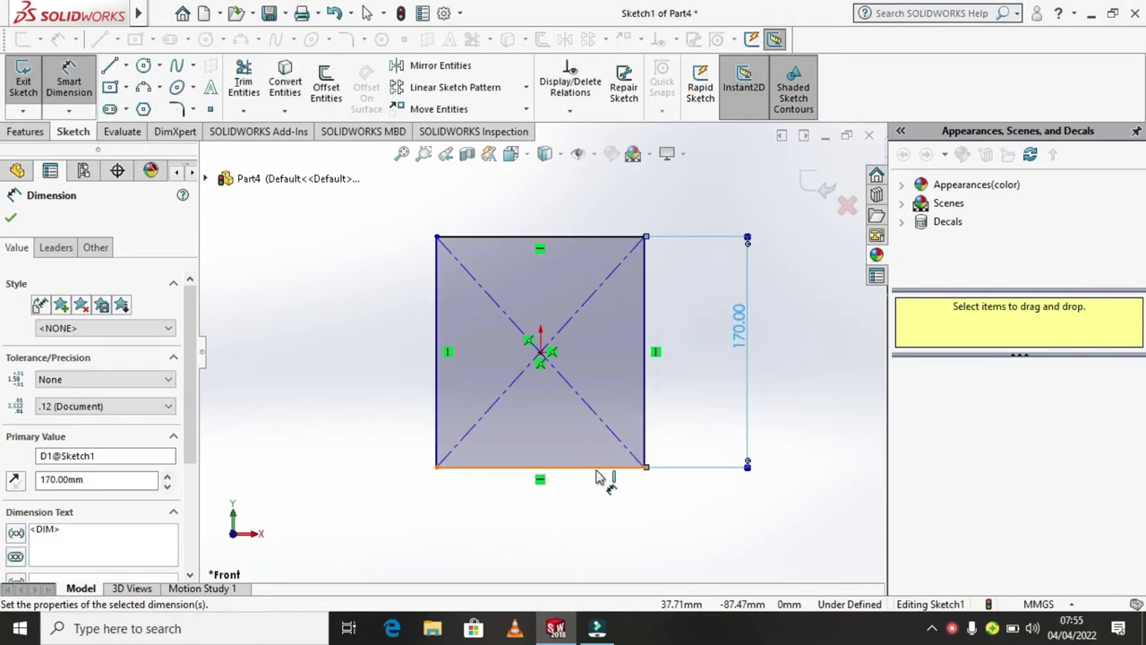
{"action": "left_click", "coordinate": [598, 468]}
{"action": "left_click", "coordinate": [578, 521]}
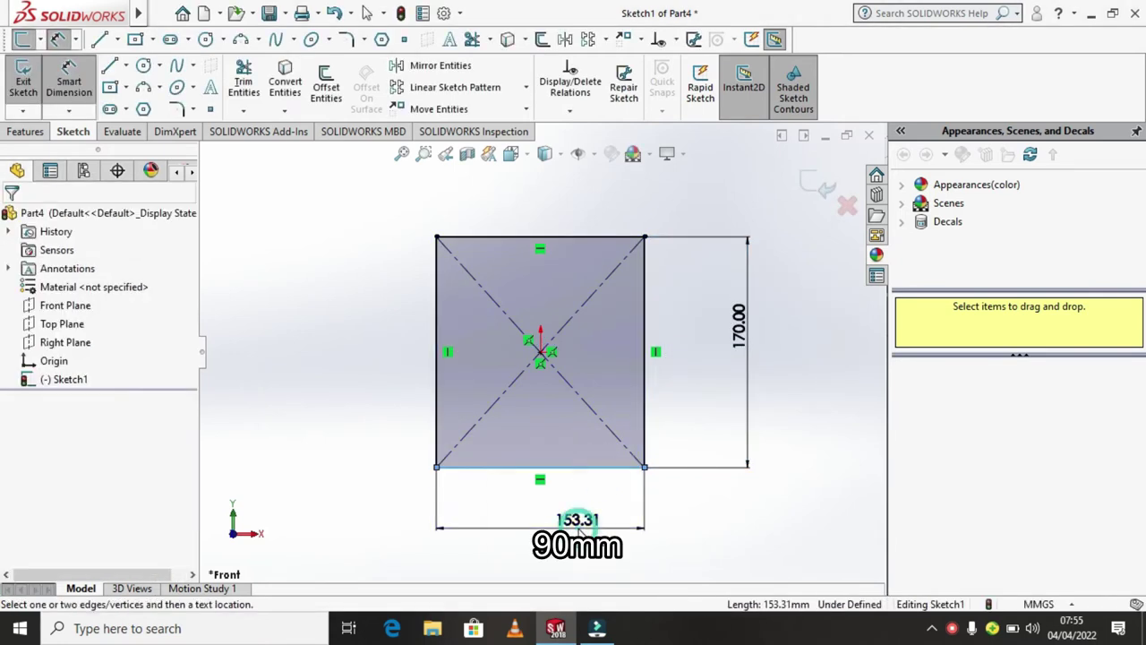
{"action": "type", "text": "9"}
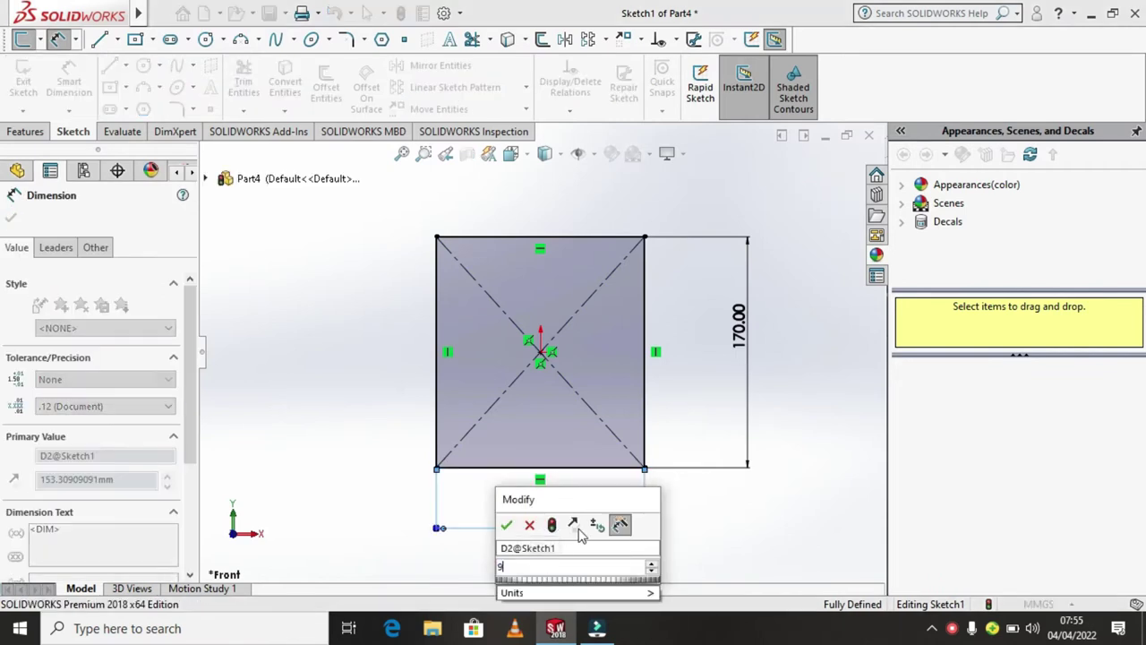
{"action": "type", "text": "0"}
{"action": "key", "text": "Return"}
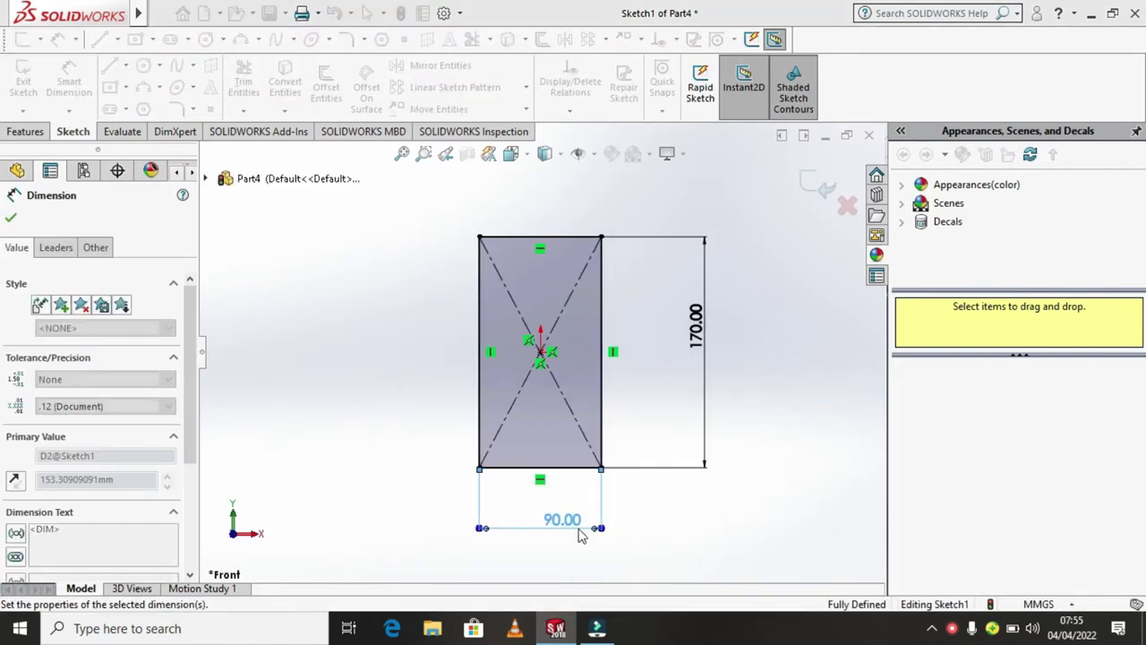
Step: Extrude the rectangle 30 mm with a Mid Plane end condition
{"action": "left_click", "coordinate": [10, 219]}
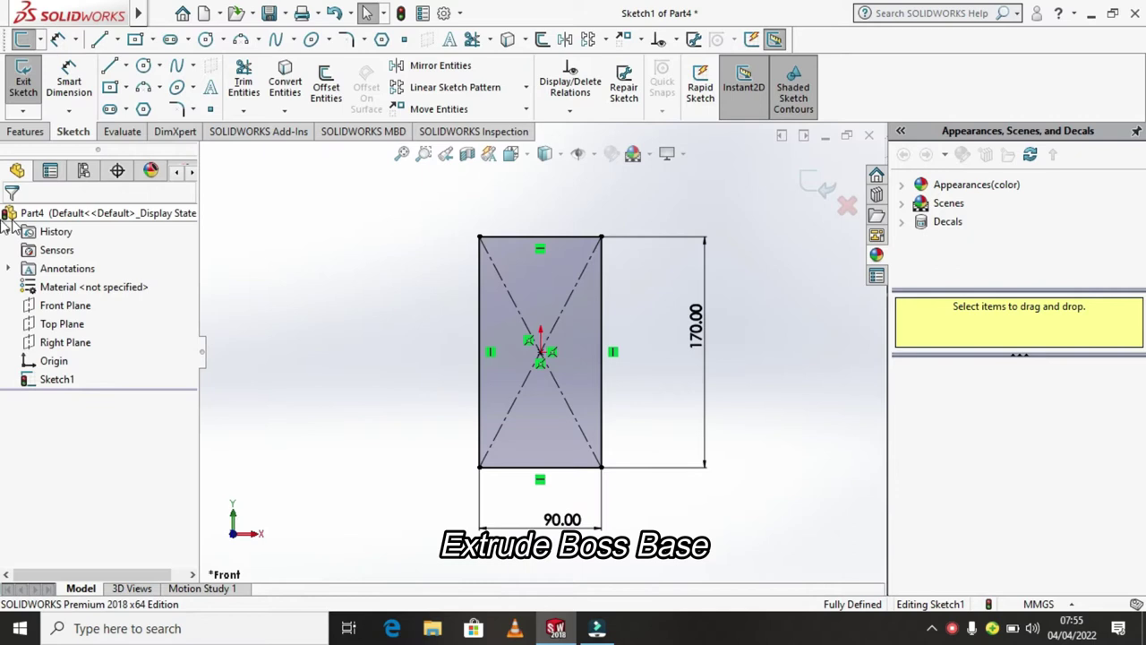
{"action": "left_click", "coordinate": [25, 132]}
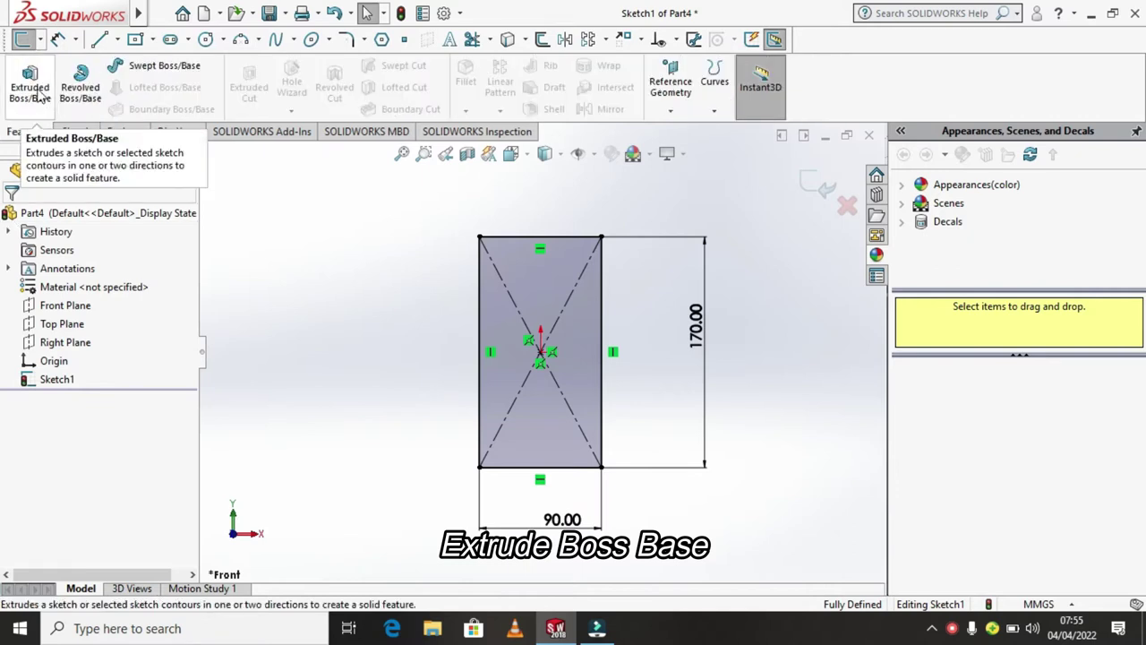
{"action": "left_click", "coordinate": [29, 87]}
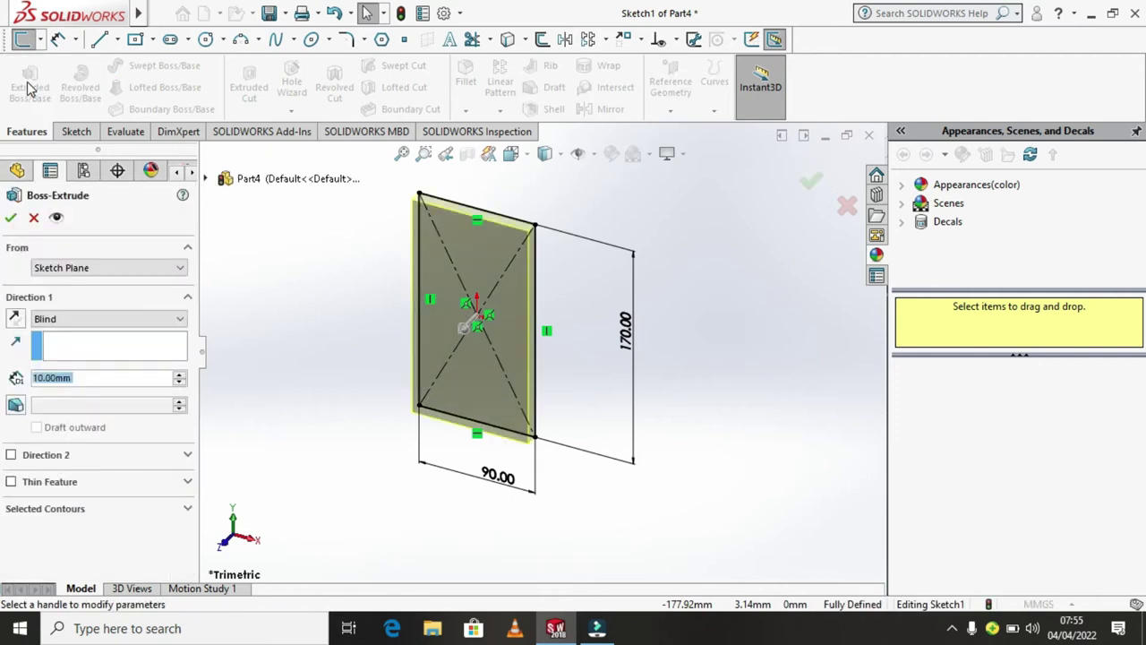
{"action": "left_click", "coordinate": [183, 320]}
{"action": "left_click", "coordinate": [114, 391]}
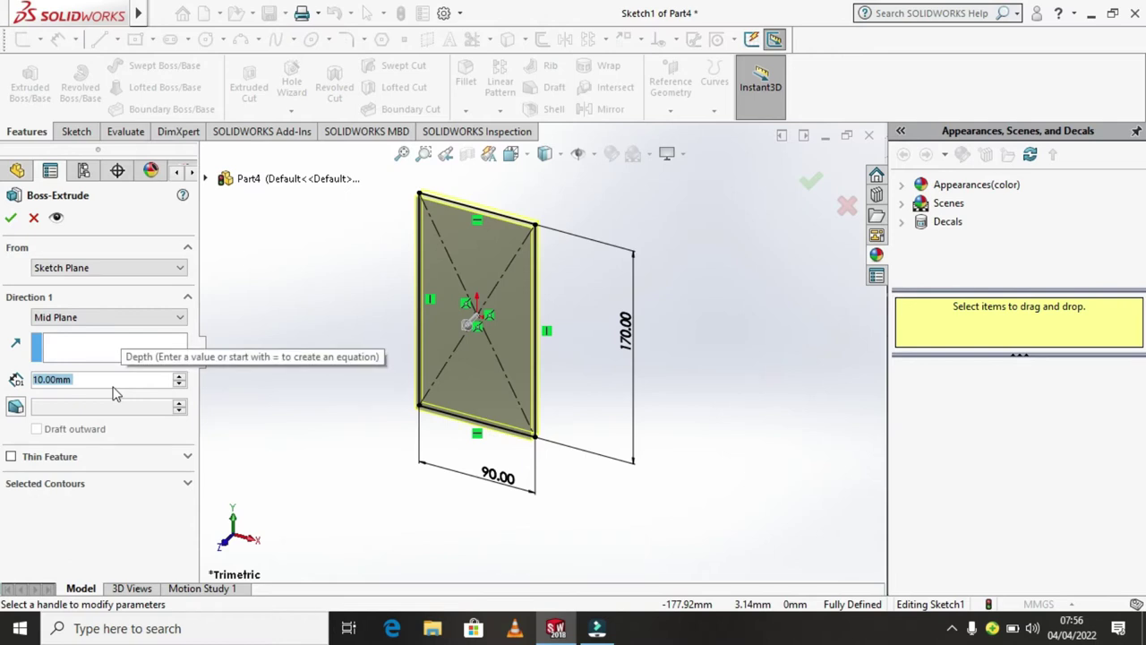
{"action": "type", "text": "30"}
{"action": "key", "text": "Return"}
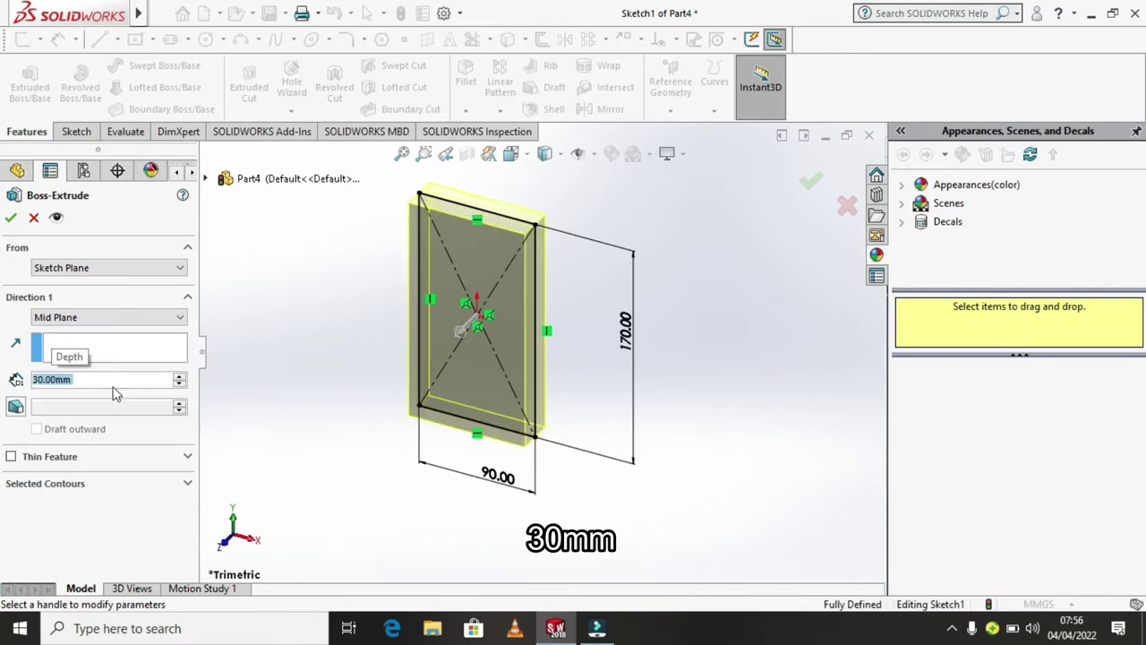
{"action": "left_click", "coordinate": [10, 219]}
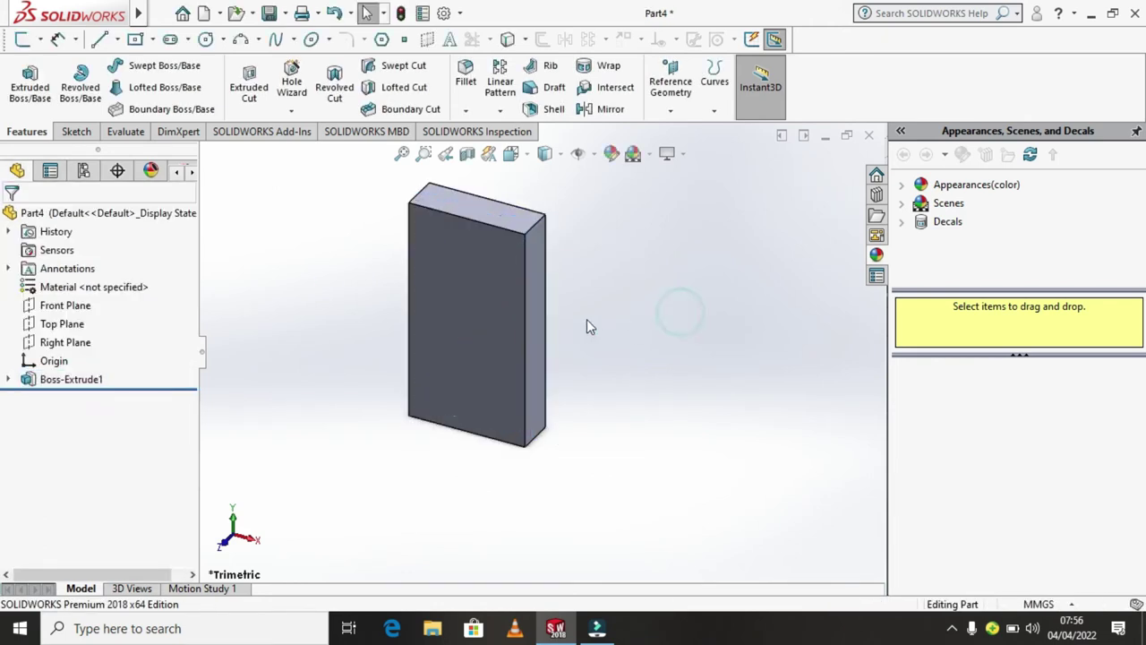
Step: Start a new sketch on the block's front face, viewed Normal To
{"action": "left_click", "coordinate": [497, 330]}
{"action": "left_click", "coordinate": [570, 272]}
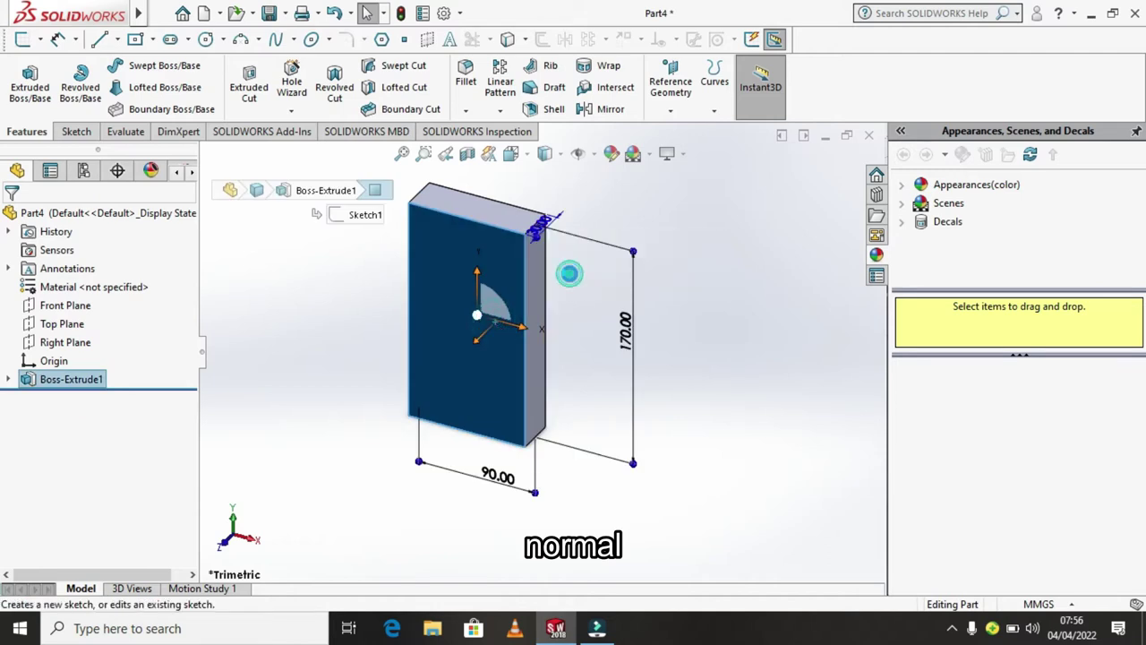
{"action": "key", "text": "space"}
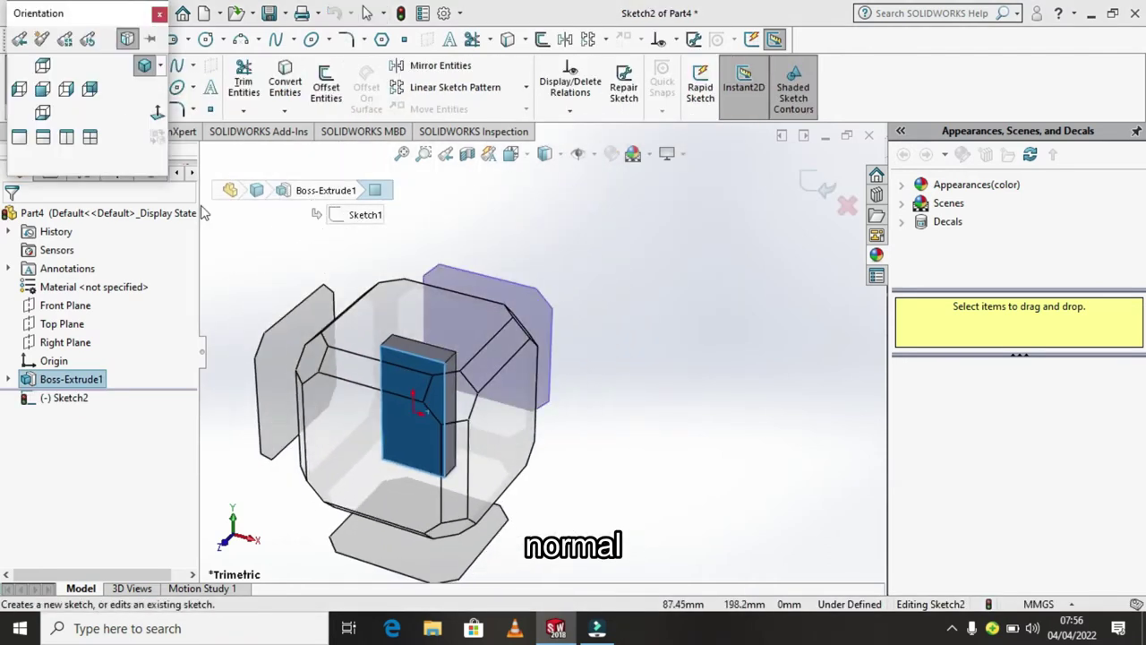
{"action": "left_click", "coordinate": [156, 112]}
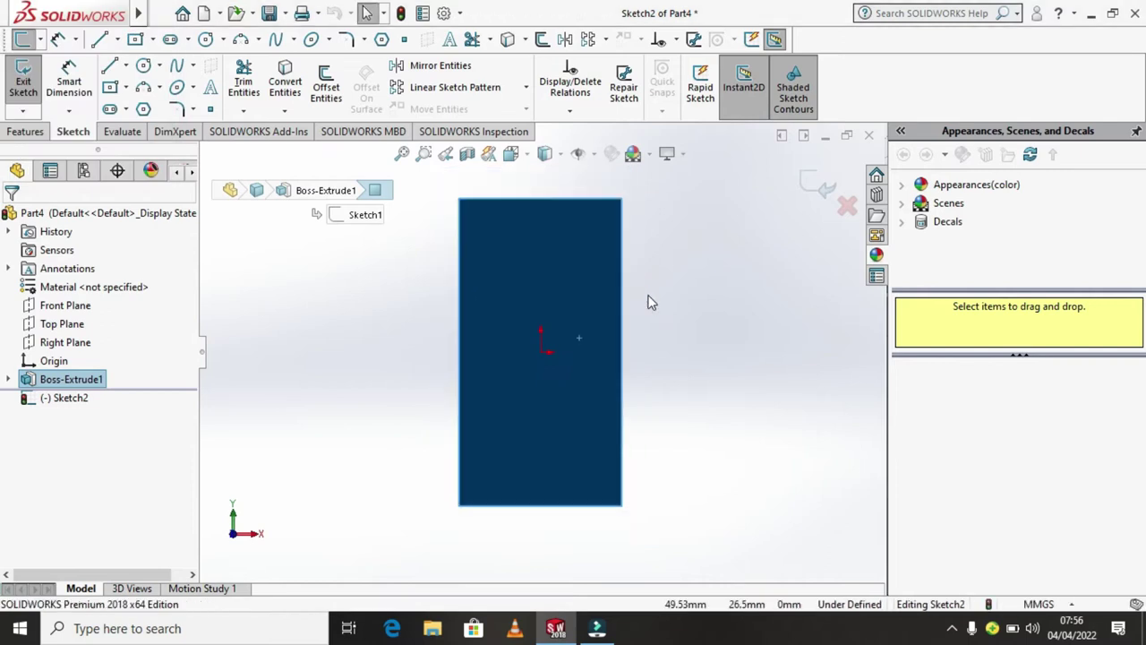
Step: Draw a circle centred on the origin
{"action": "left_click", "coordinate": [160, 66]}
{"action": "left_click", "coordinate": [169, 86]}
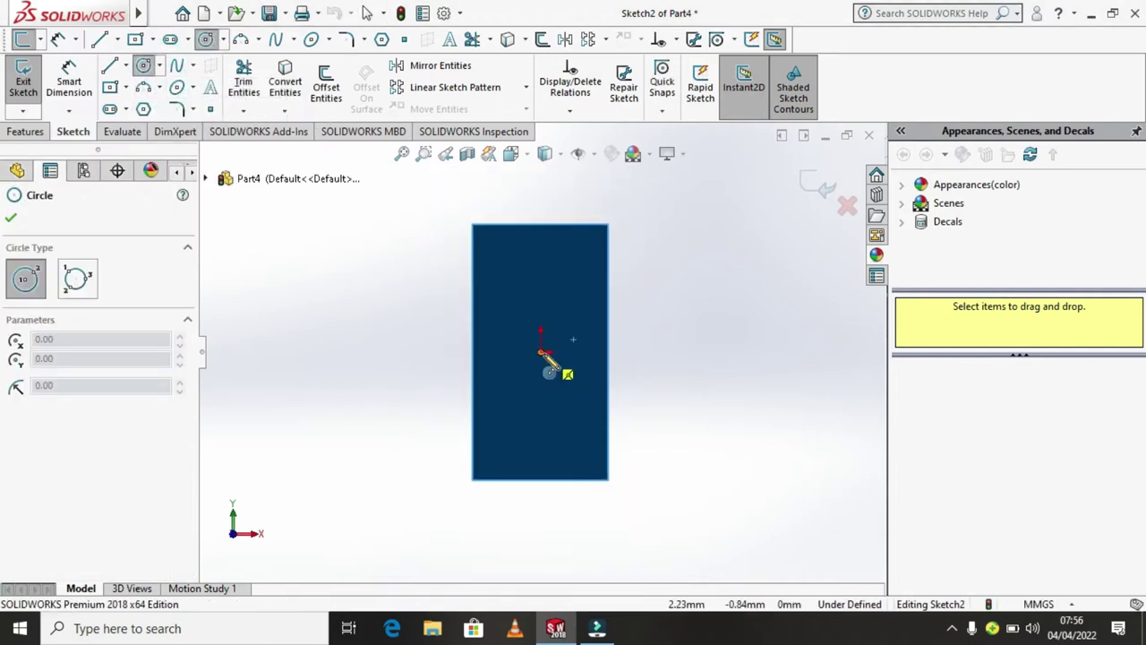
{"action": "left_click", "coordinate": [535, 356]}
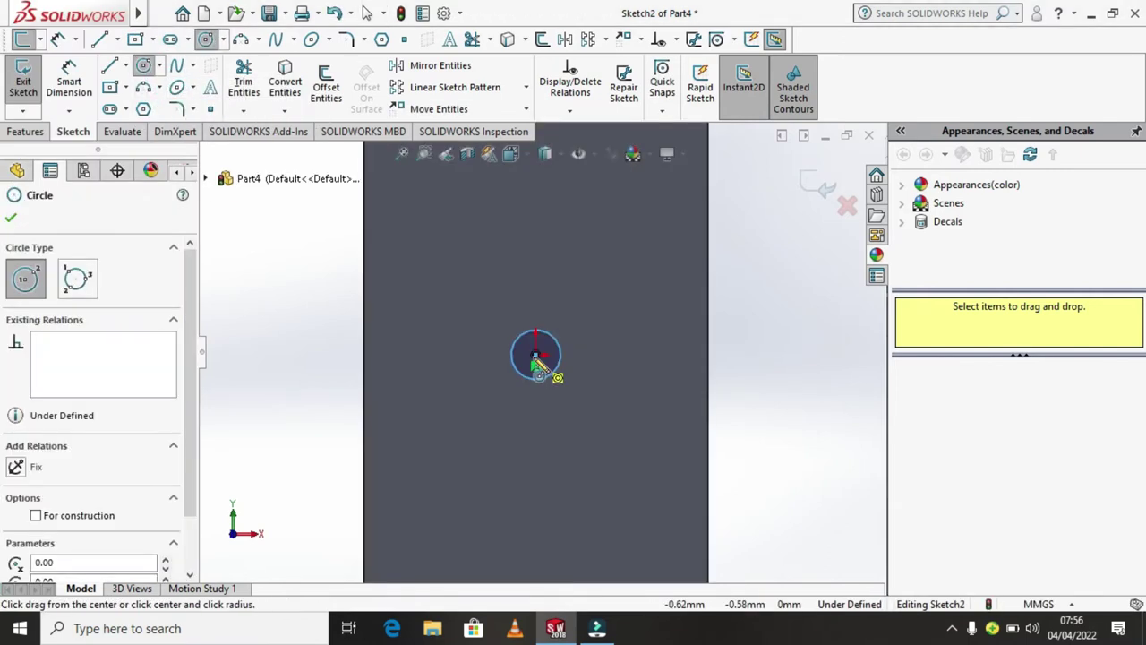
{"action": "left_click", "coordinate": [620, 256]}
{"action": "right_click", "coordinate": [624, 256]}
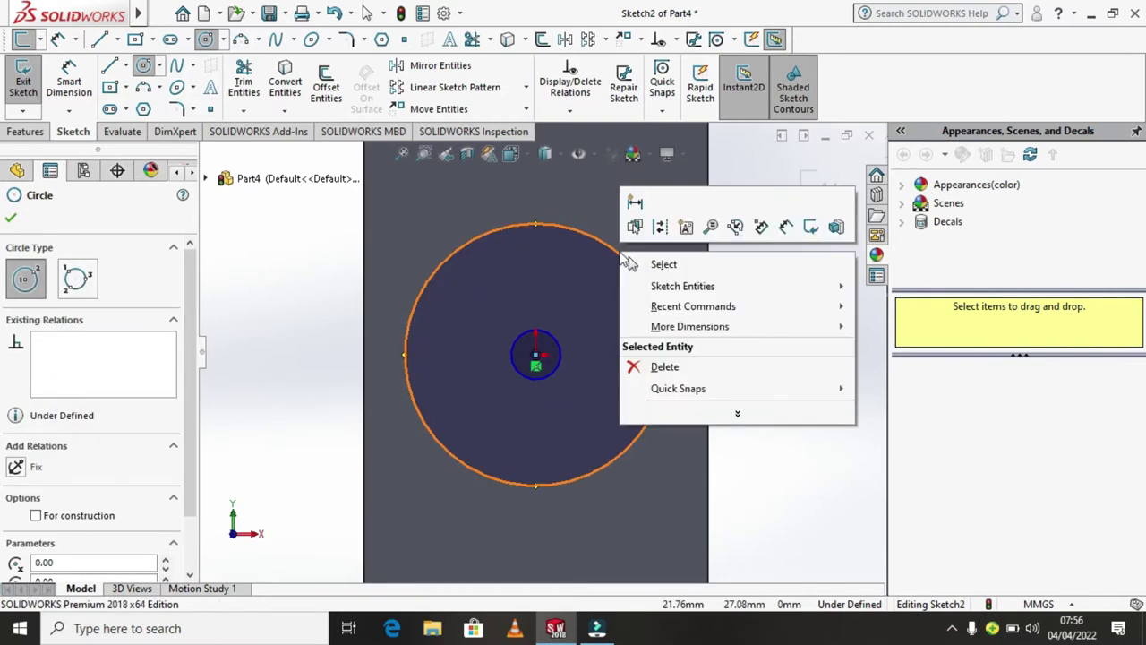
{"action": "left_click", "coordinate": [629, 263]}
Step: Dimension the inner circle to Ø50 mm and the outer circle to Ø90 mm
{"action": "left_click", "coordinate": [71, 79]}
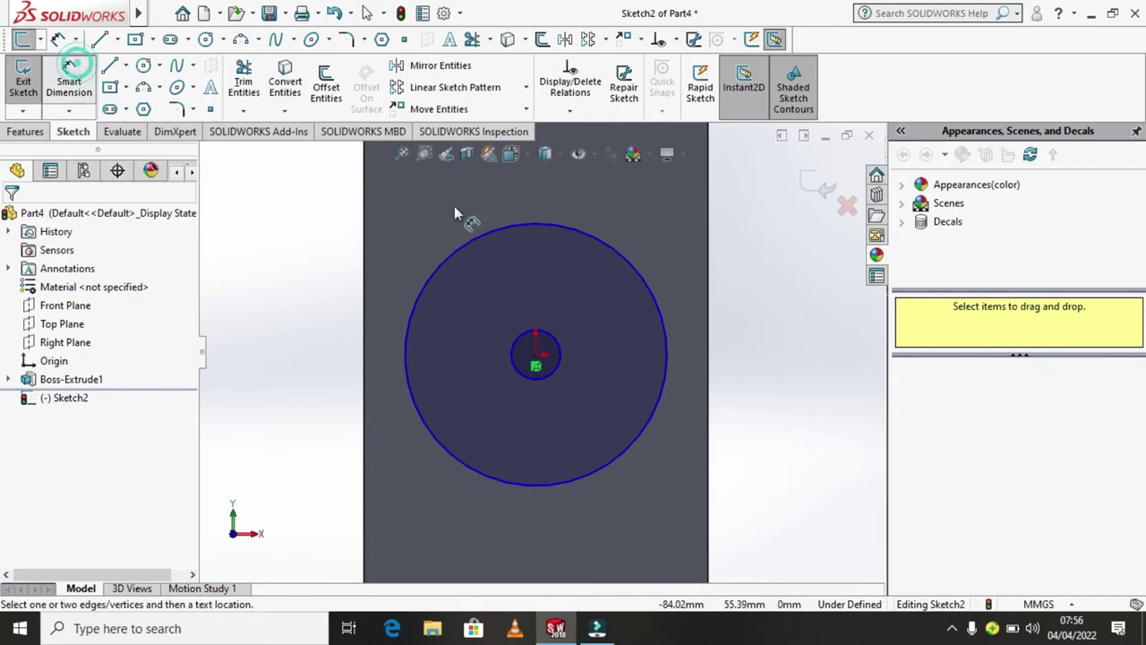
{"action": "left_click", "coordinate": [794, 359]}
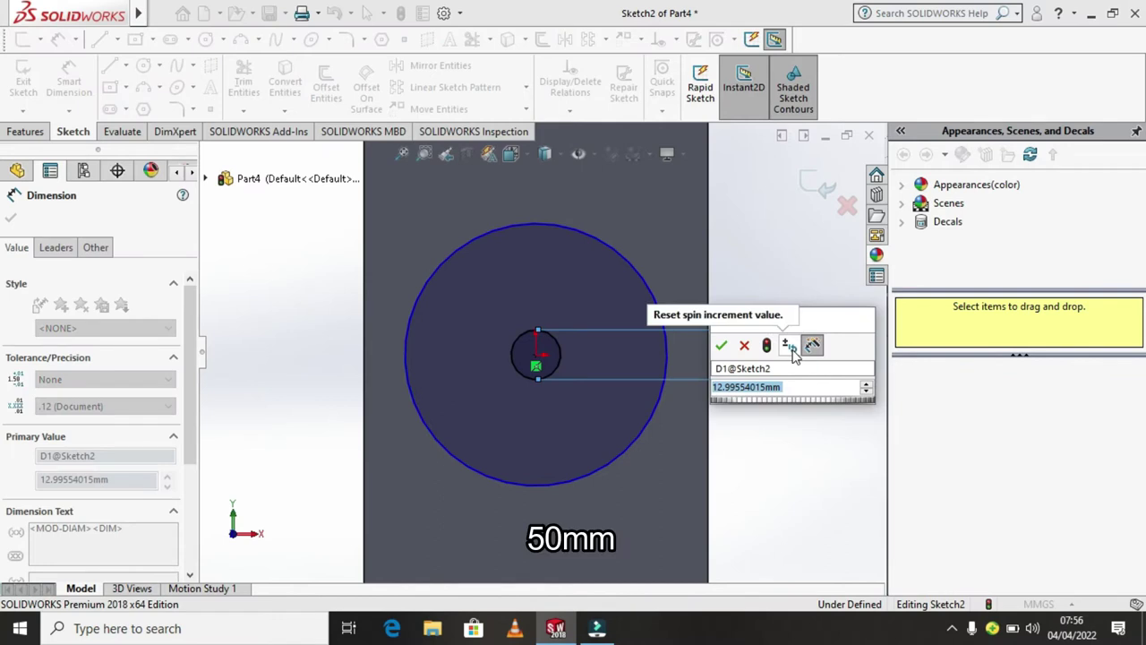
{"action": "type", "text": "50"}
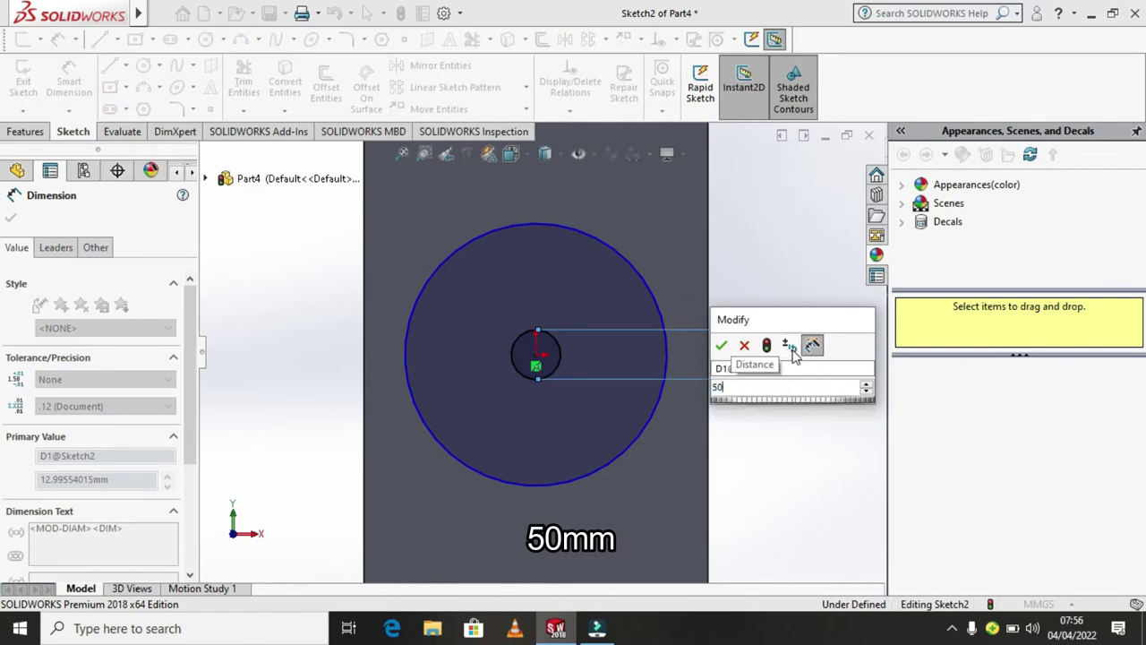
{"action": "key", "text": "Return"}
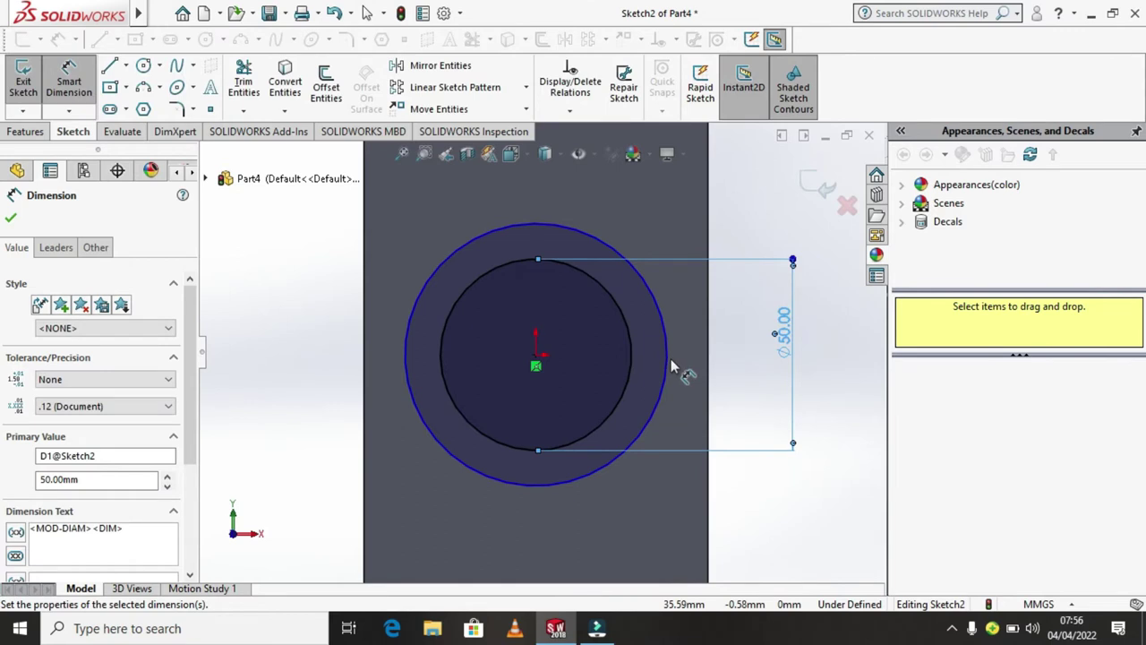
{"action": "left_click", "coordinate": [666, 354]}
{"action": "left_click", "coordinate": [847, 365]}
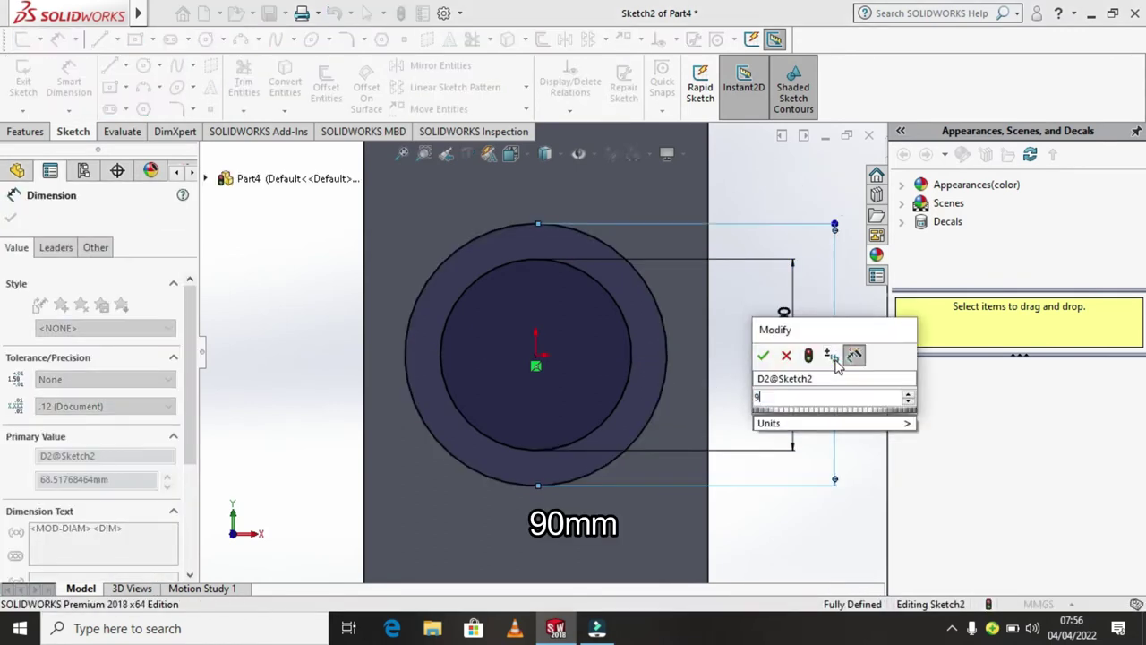
{"action": "type", "text": "90"}
{"action": "key", "text": "Return"}
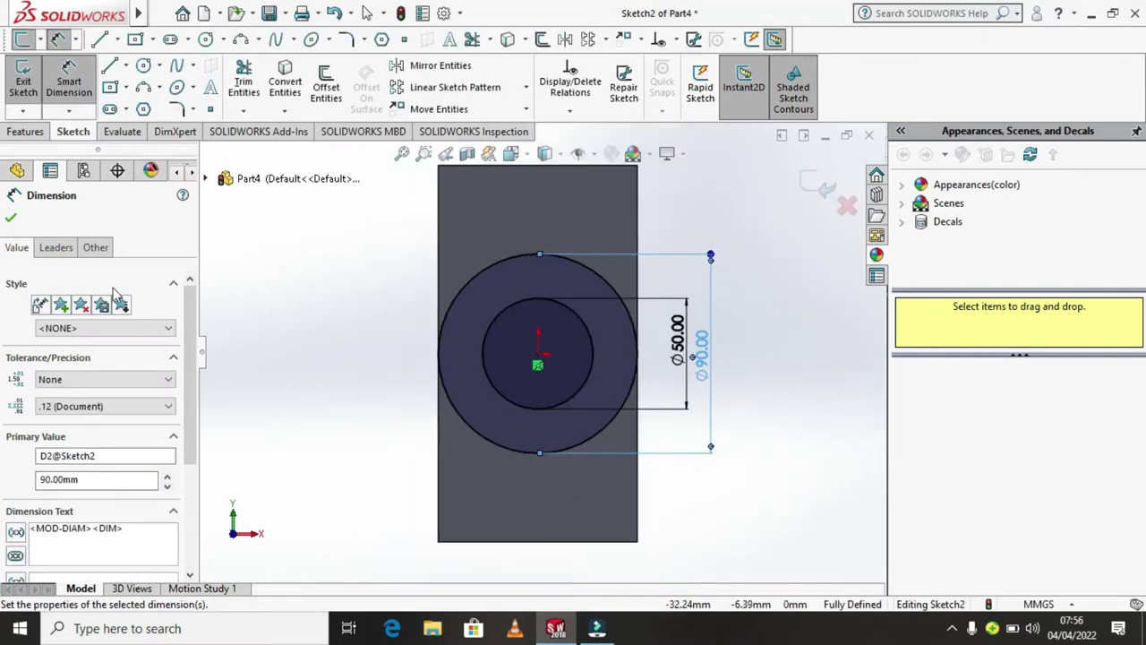
{"action": "left_click", "coordinate": [11, 220]}
{"action": "scroll", "coordinate": [570, 244], "scroll_direction": "down", "scroll_amount": 1}
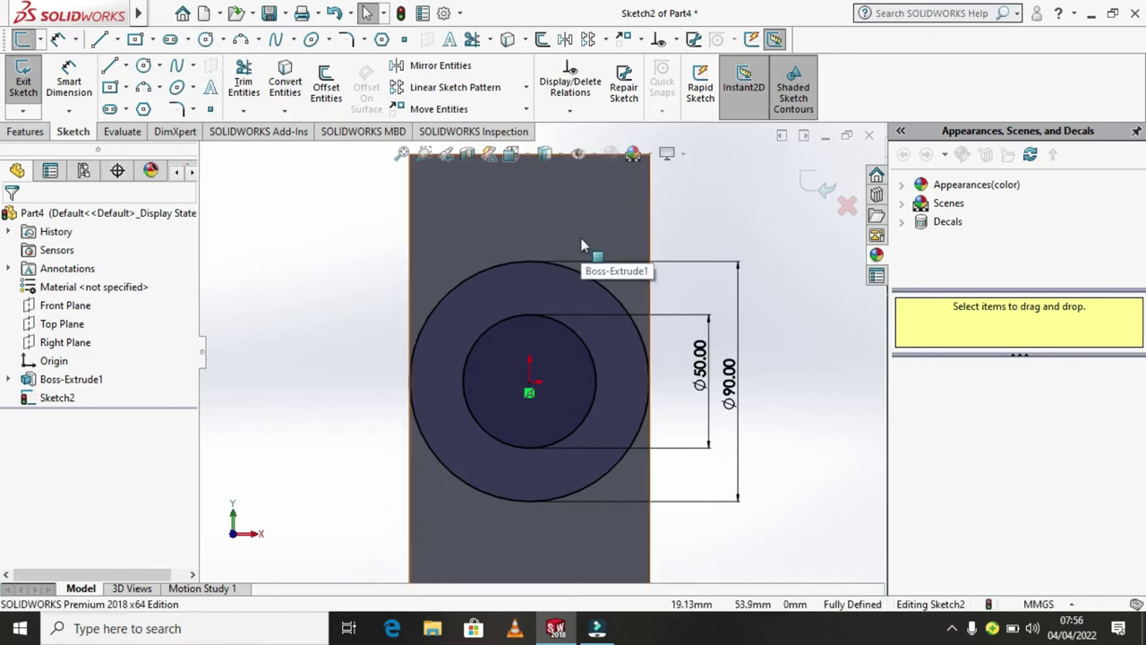
Step: Draw a corner rectangle starting at the top of the inner circle
{"action": "left_click", "coordinate": [127, 88]}
{"action": "left_click", "coordinate": [148, 107]}
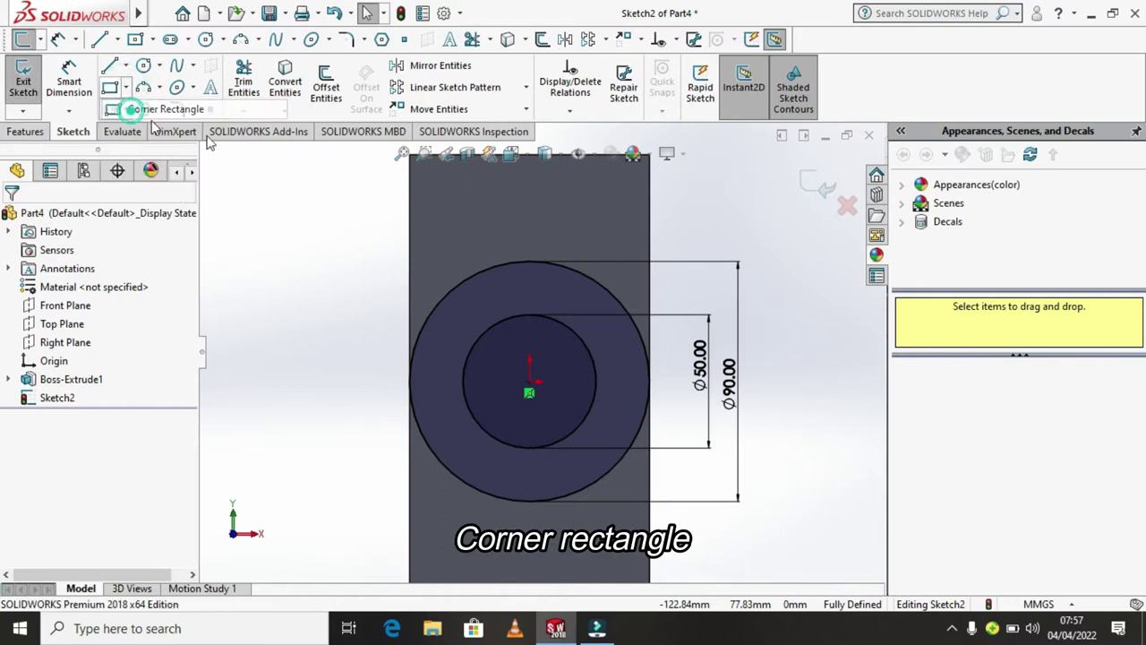
{"action": "left_click", "coordinate": [529, 315]}
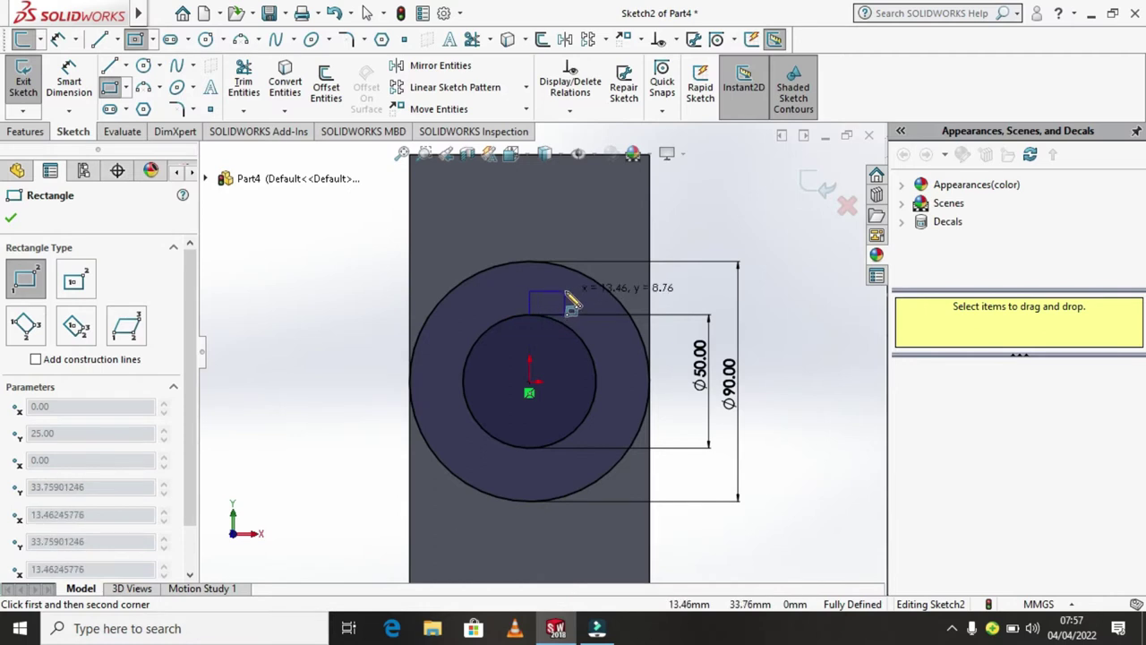
{"action": "left_click", "coordinate": [565, 293]}
{"action": "right_click", "coordinate": [581, 305]}
{"action": "left_click", "coordinate": [597, 305]}
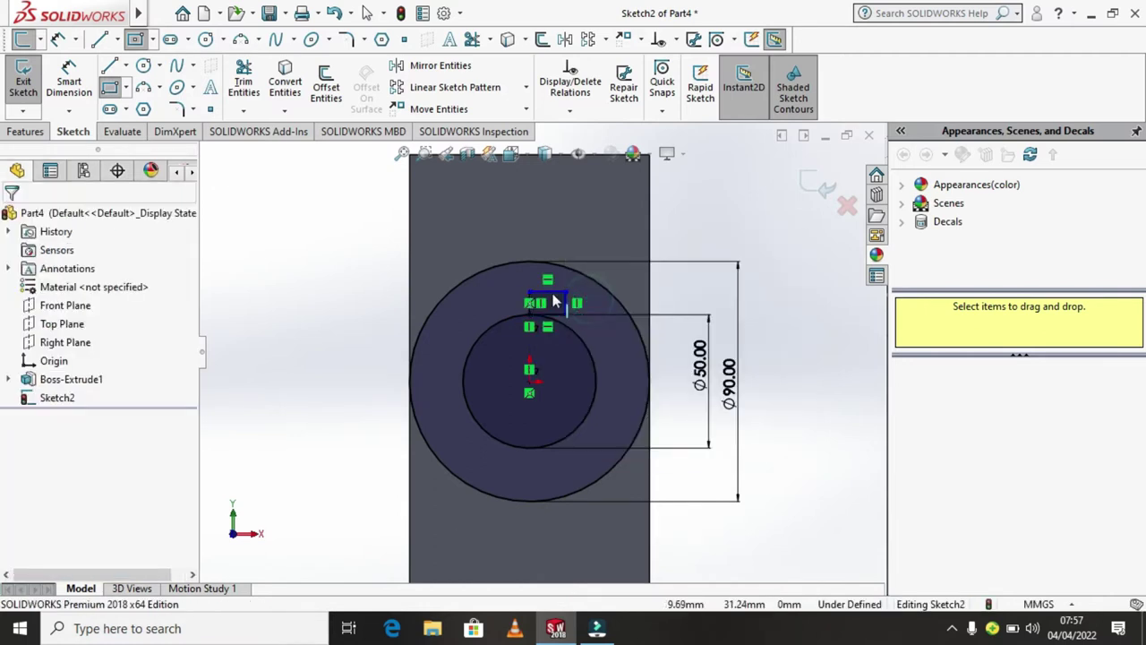
{"action": "scroll", "coordinate": [553, 298], "scroll_direction": "down", "scroll_amount": 3}
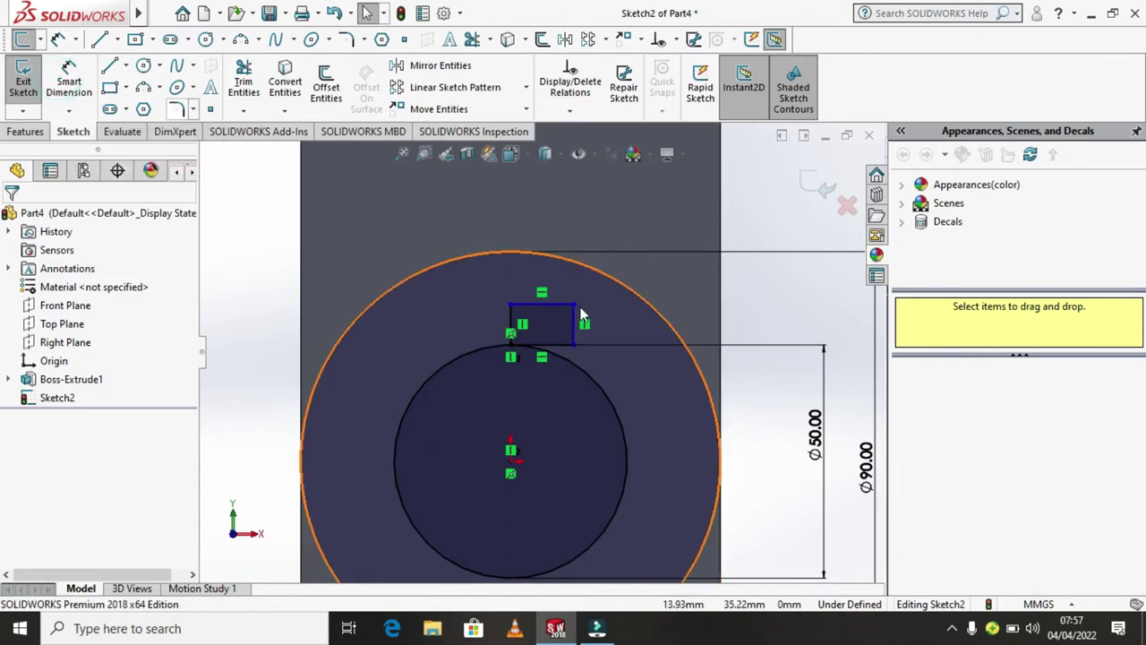
Step: Dimension the small rectangle to 5 mm tall and 4 mm wide
{"action": "left_click", "coordinate": [75, 111]}
{"action": "left_click", "coordinate": [90, 133]}
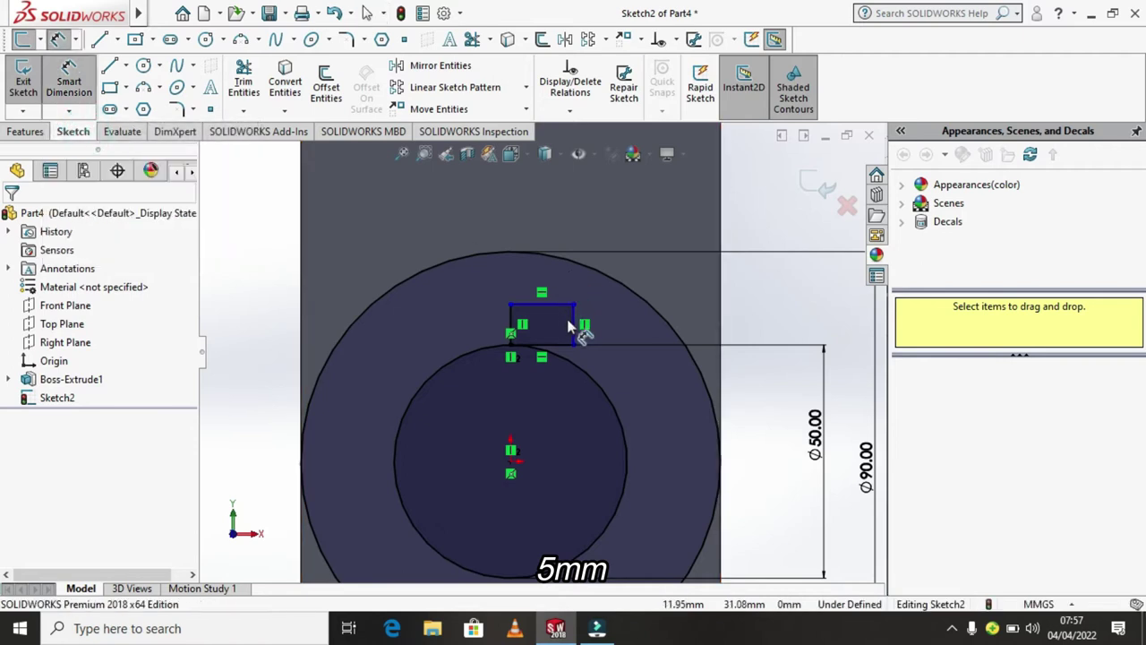
{"action": "left_click", "coordinate": [601, 328]}
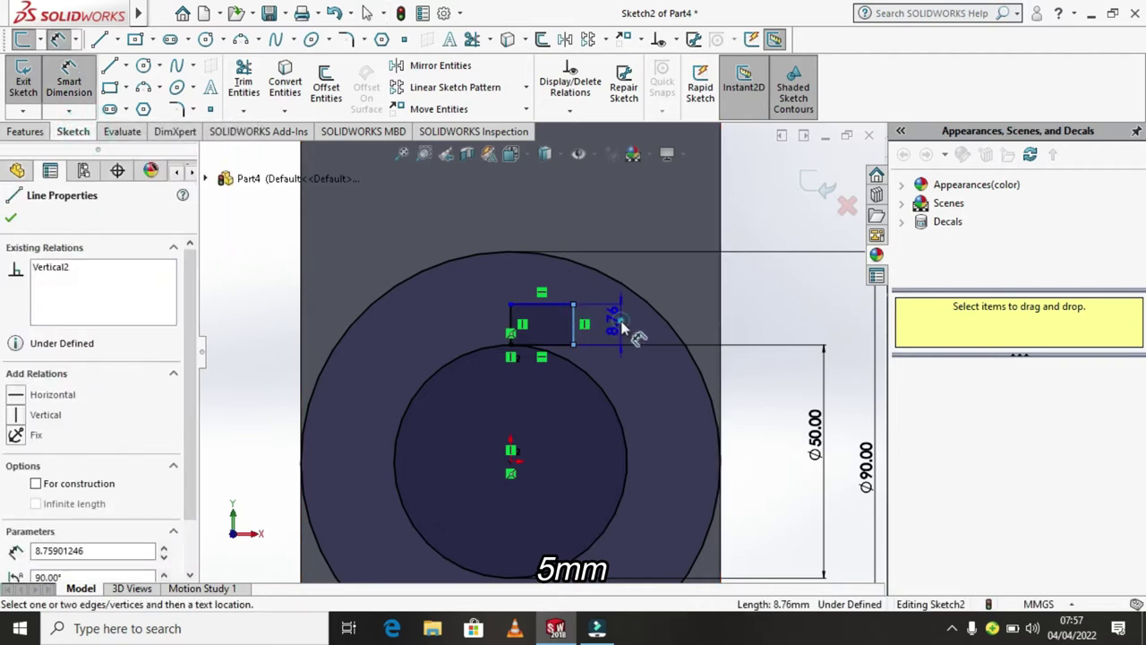
{"action": "left_click", "coordinate": [625, 329]}
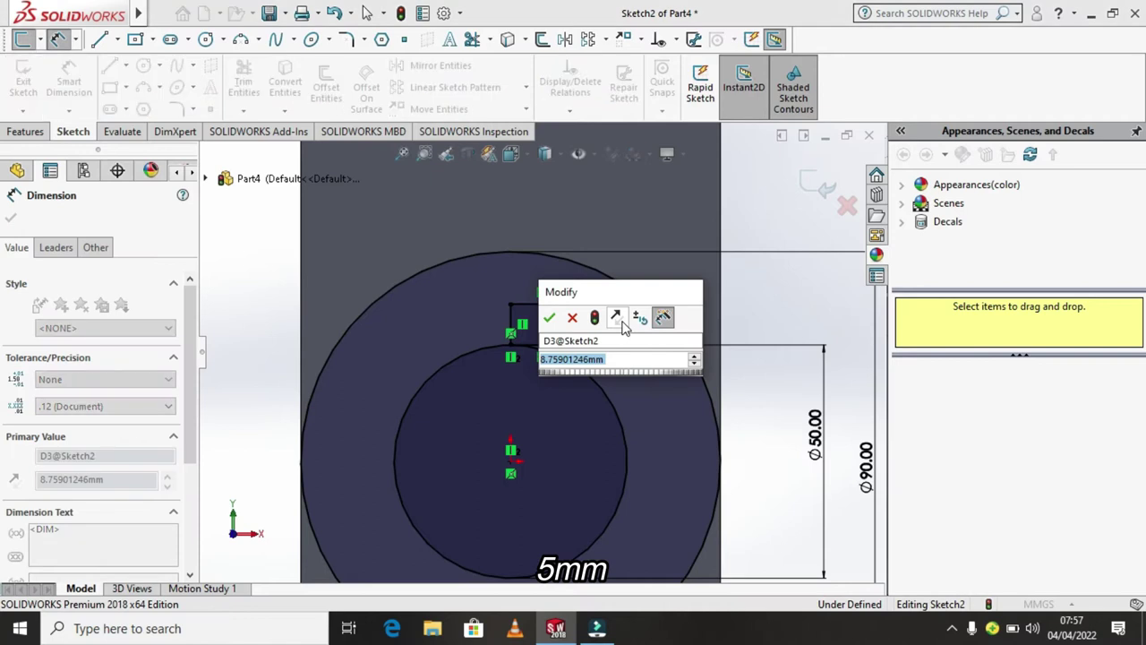
{"action": "type", "text": "5"}
{"action": "key", "text": "Return"}
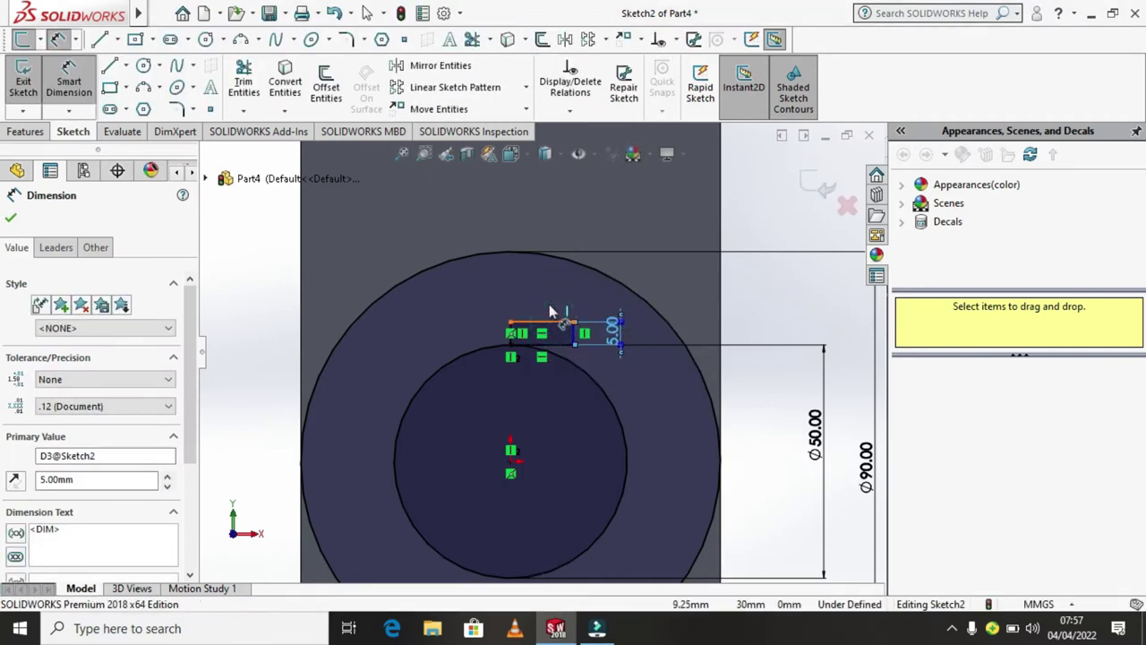
{"action": "left_click", "coordinate": [548, 322]}
{"action": "left_click", "coordinate": [548, 301]}
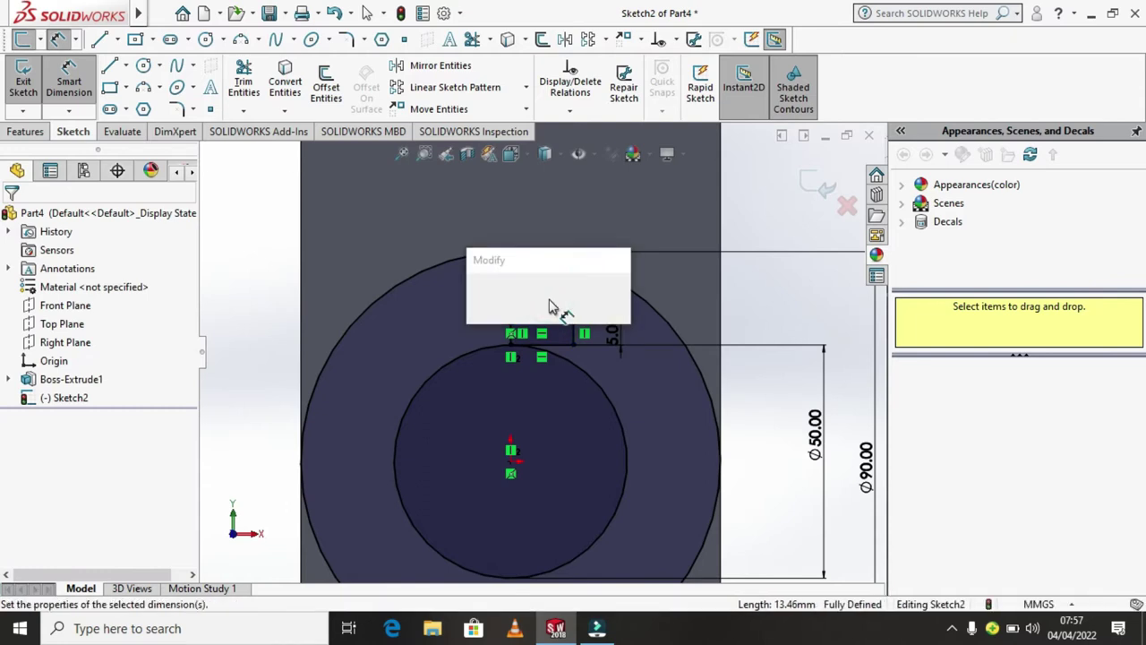
{"action": "type", "text": "4"}
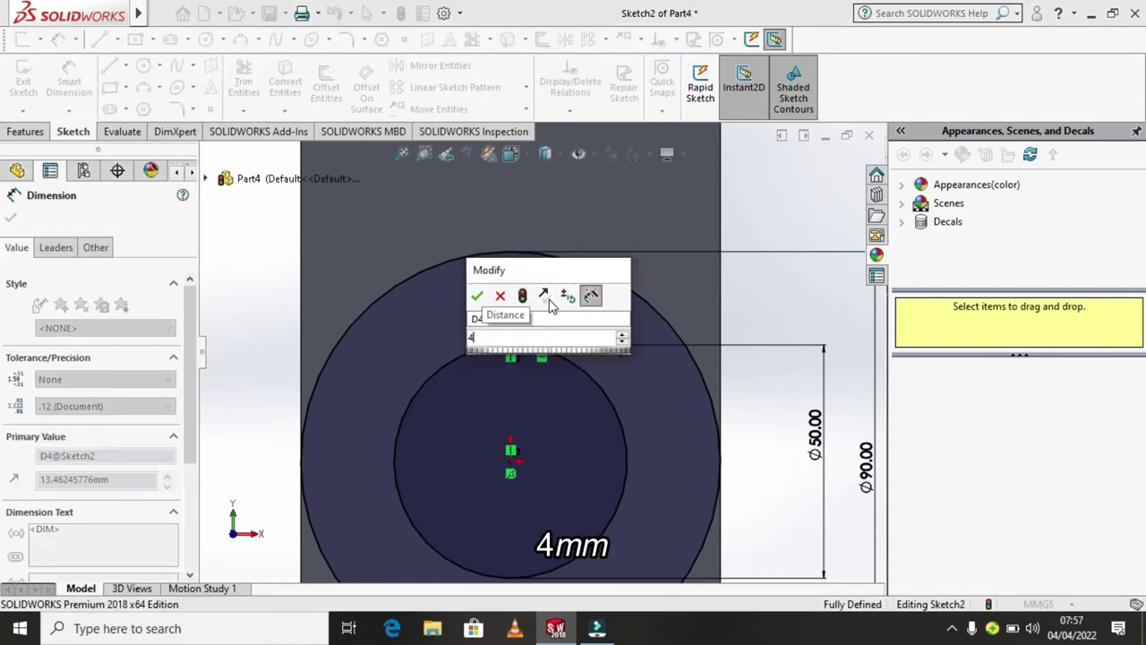
{"action": "key", "text": "Return"}
{"action": "scroll", "coordinate": [504, 333], "scroll_direction": "down", "scroll_amount": 2}
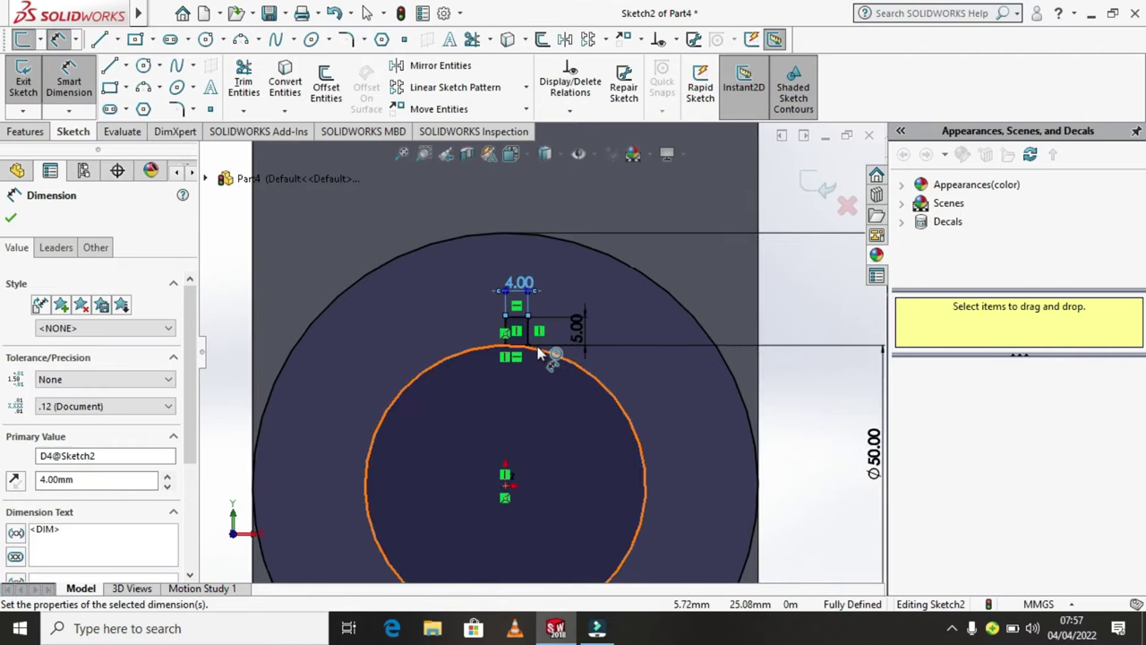
{"action": "scroll", "coordinate": [542, 354], "scroll_direction": "down", "scroll_amount": 2}
{"action": "scroll", "coordinate": [533, 344], "scroll_direction": "down", "scroll_amount": 1}
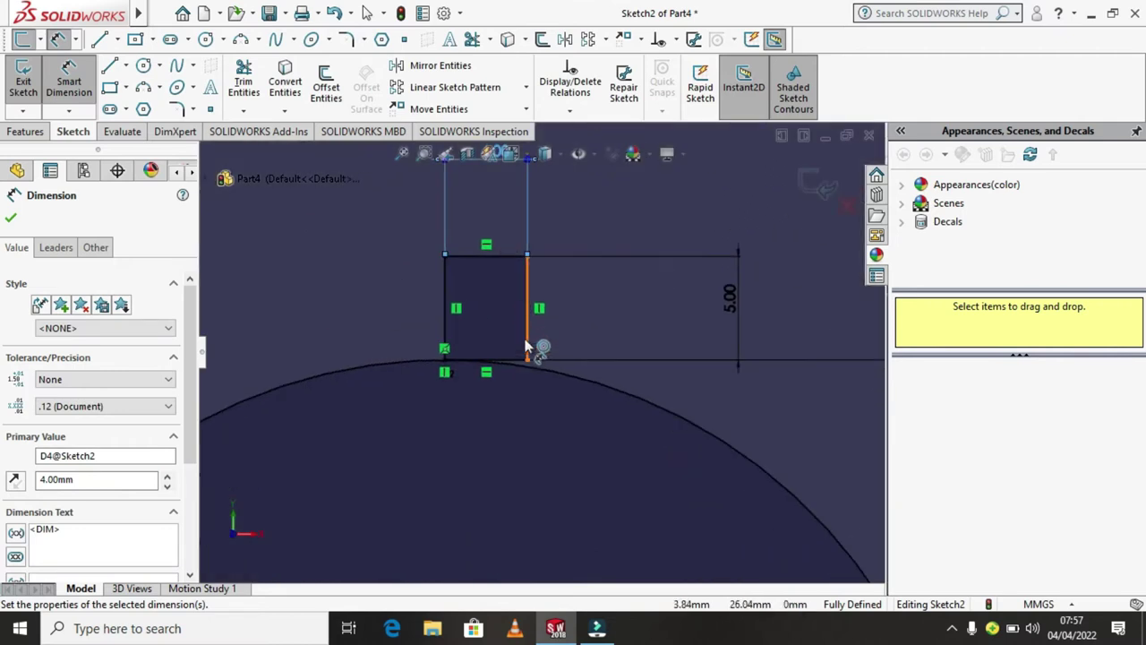
{"action": "left_click", "coordinate": [10, 219]}
Step: Extend the rectangle's right side down to the Ø50 circle
{"action": "left_click", "coordinate": [250, 113]}
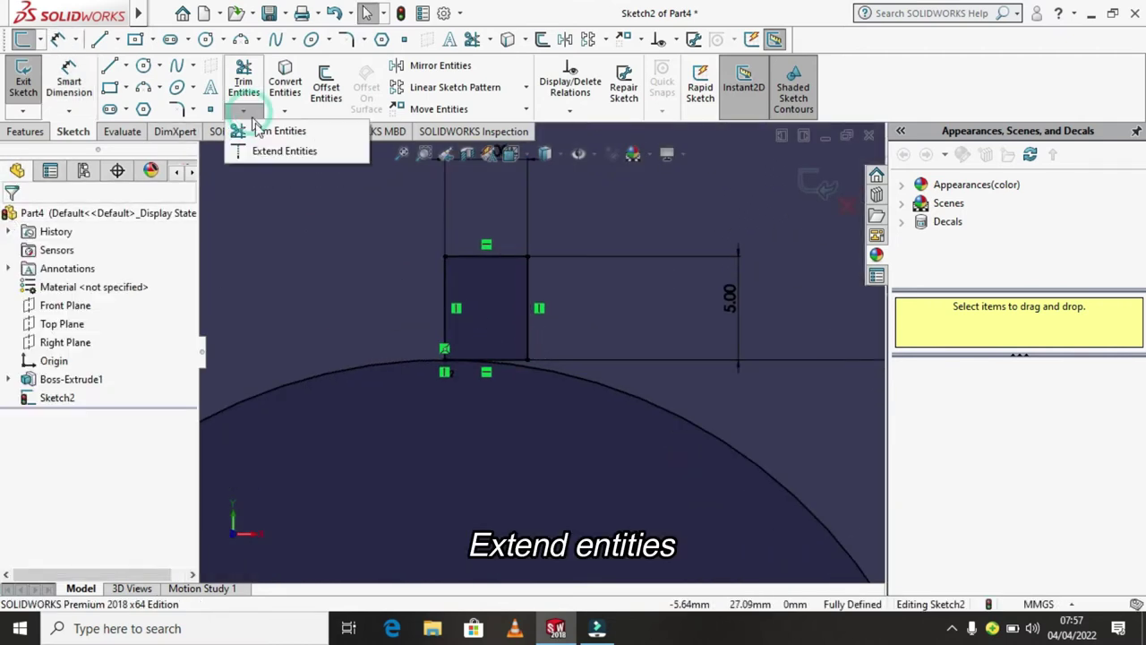
{"action": "left_click", "coordinate": [261, 149]}
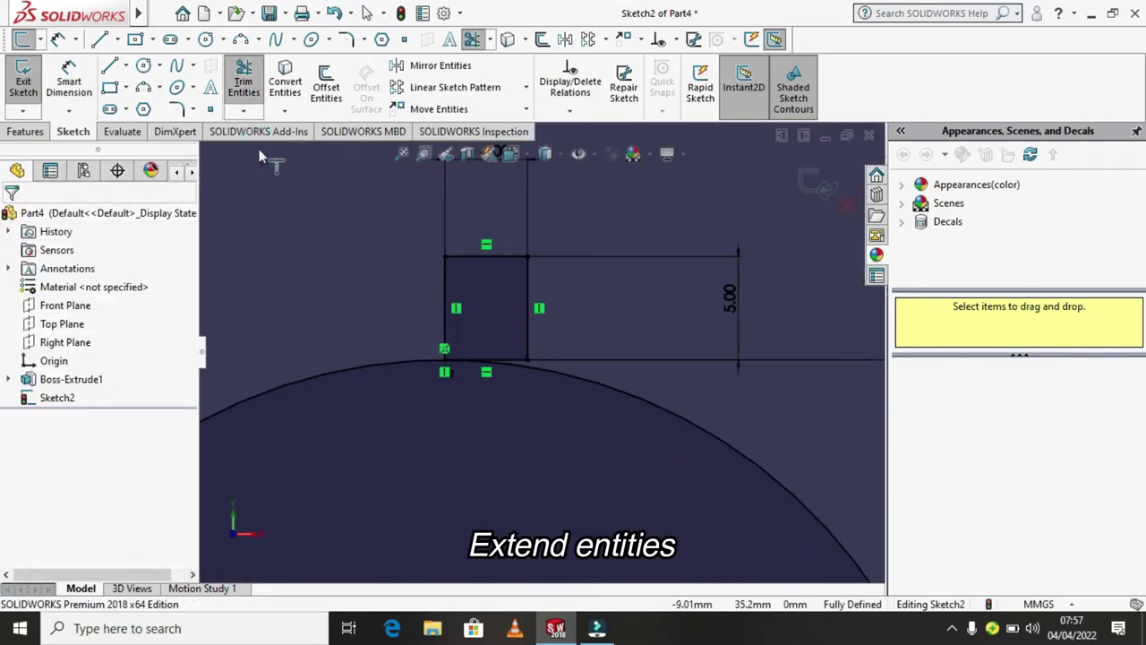
{"action": "left_click", "coordinate": [530, 320]}
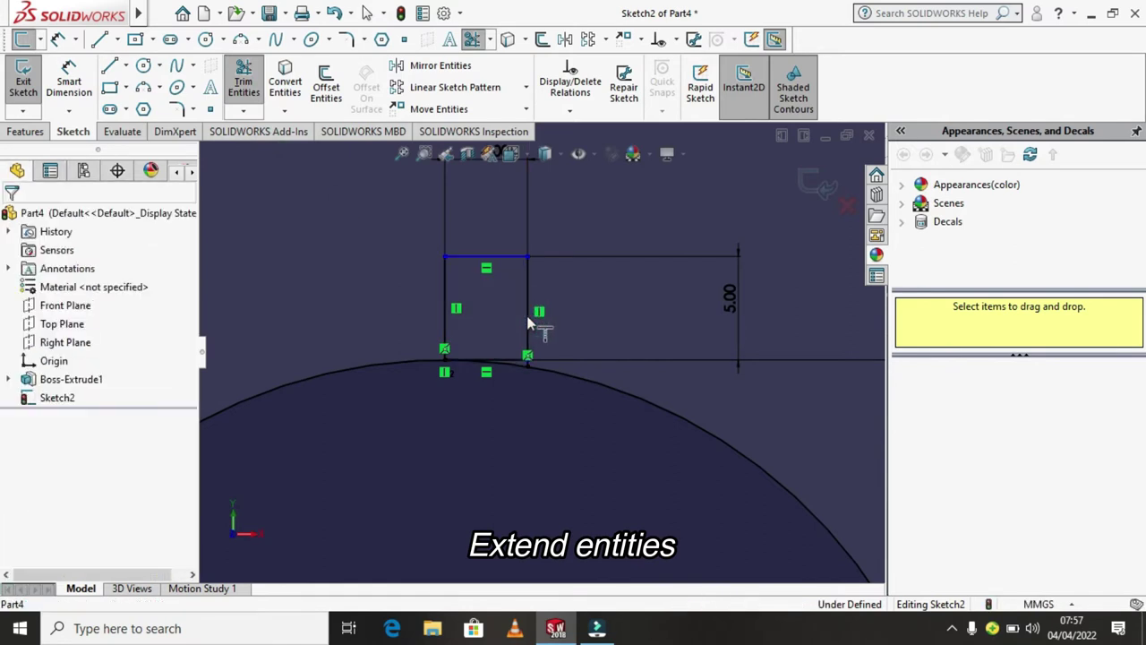
{"action": "right_click", "coordinate": [530, 317]}
{"action": "left_click", "coordinate": [510, 307]}
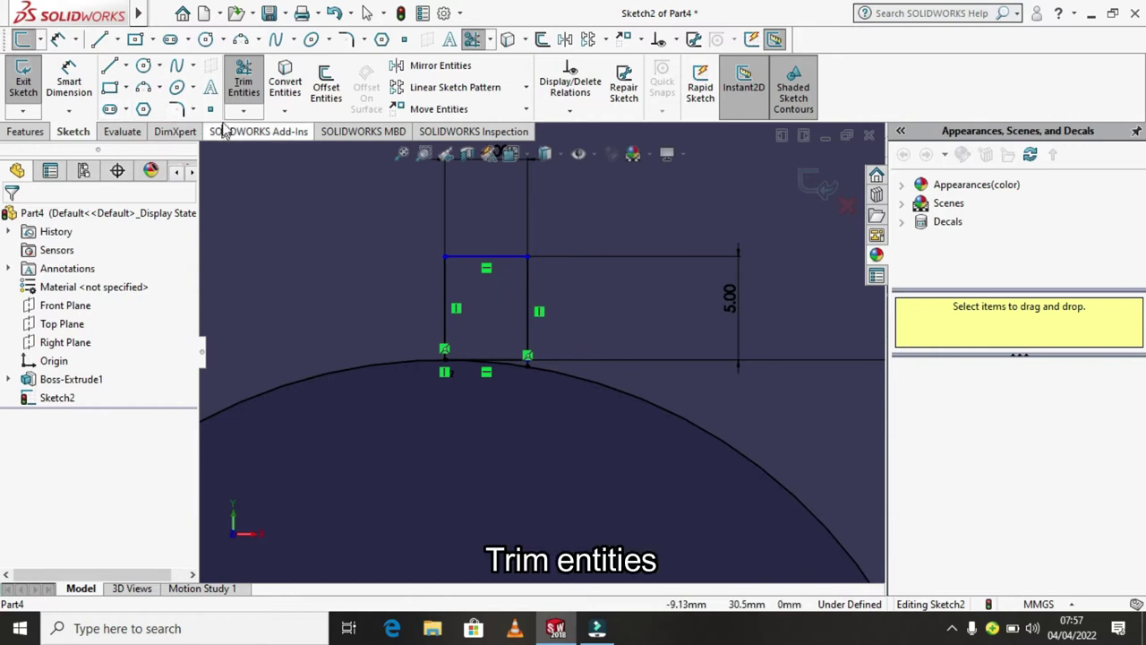
Step: Trim away the rectangle's bottom edge
{"action": "left_click", "coordinate": [244, 111]}
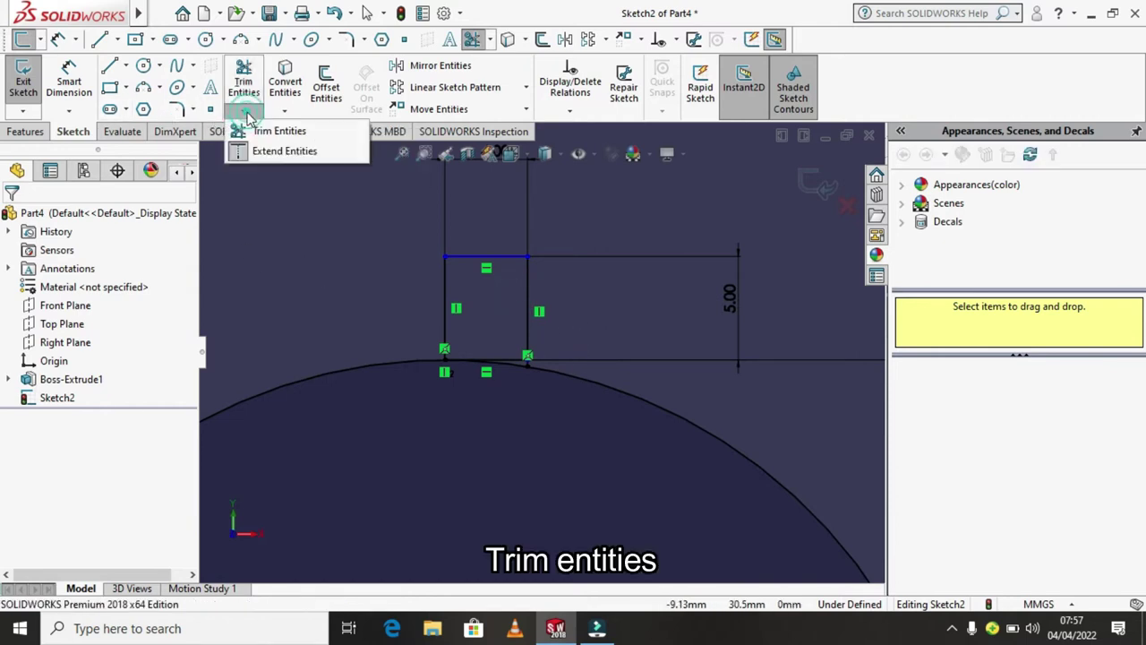
{"action": "left_click", "coordinate": [260, 133]}
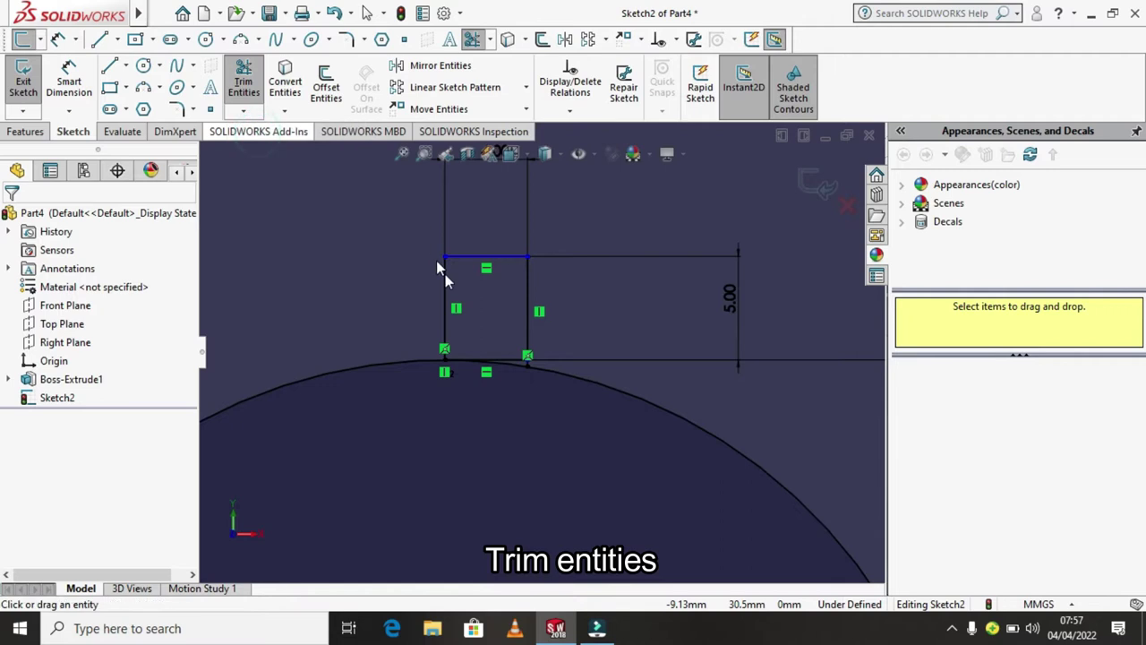
{"action": "left_click", "coordinate": [493, 360]}
{"action": "scroll", "coordinate": [486, 333], "scroll_direction": "up", "scroll_amount": 2}
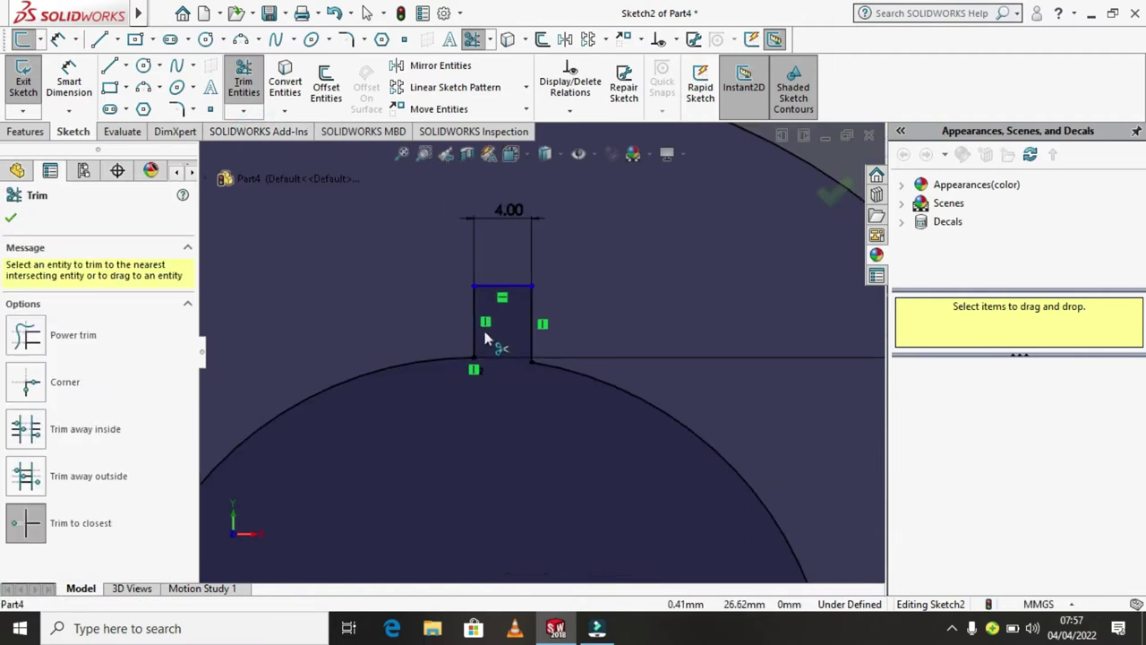
Step: Mirror the slot's top line and right side about its left side
{"action": "left_click", "coordinate": [9, 221]}
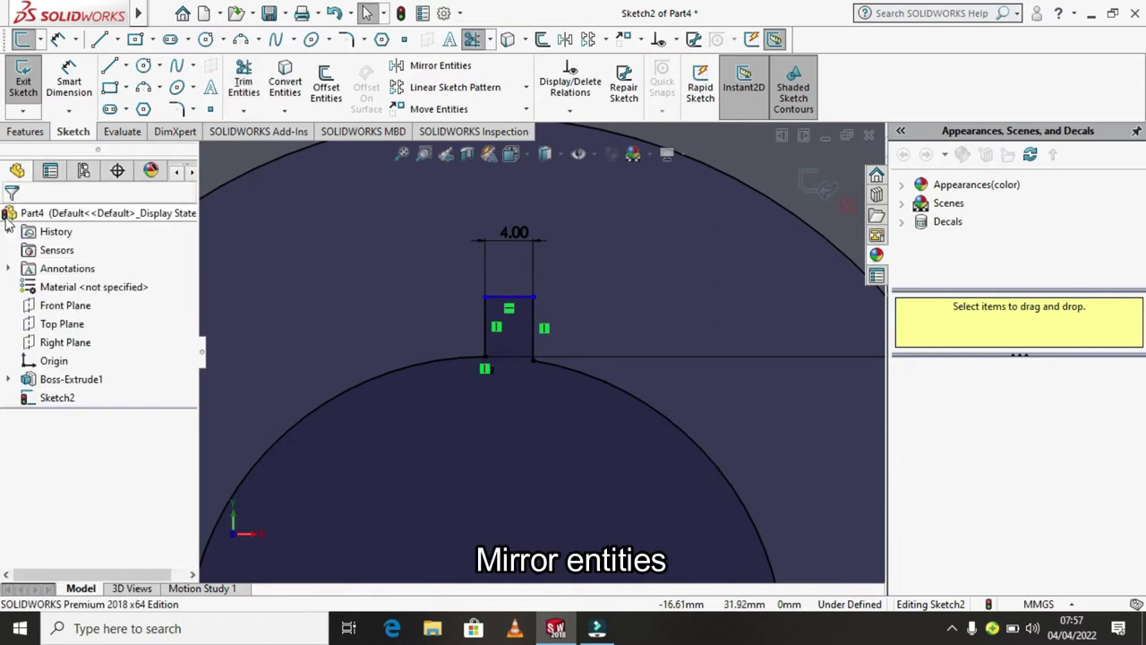
{"action": "left_click", "coordinate": [458, 72]}
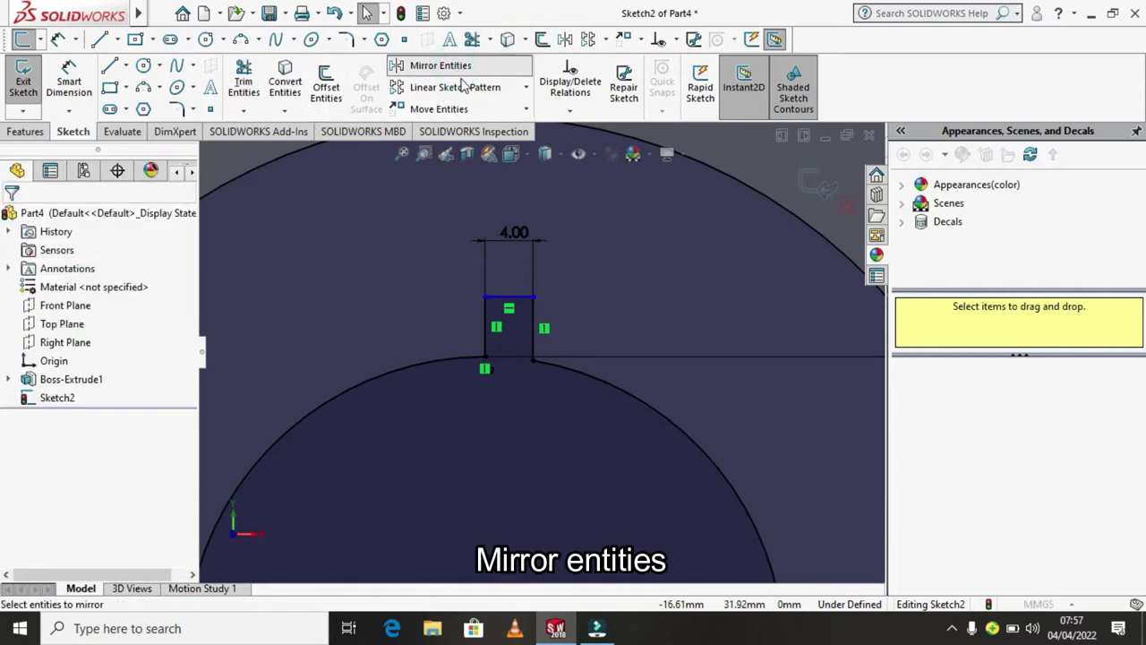
{"action": "left_click", "coordinate": [520, 299]}
{"action": "left_click", "coordinate": [532, 318]}
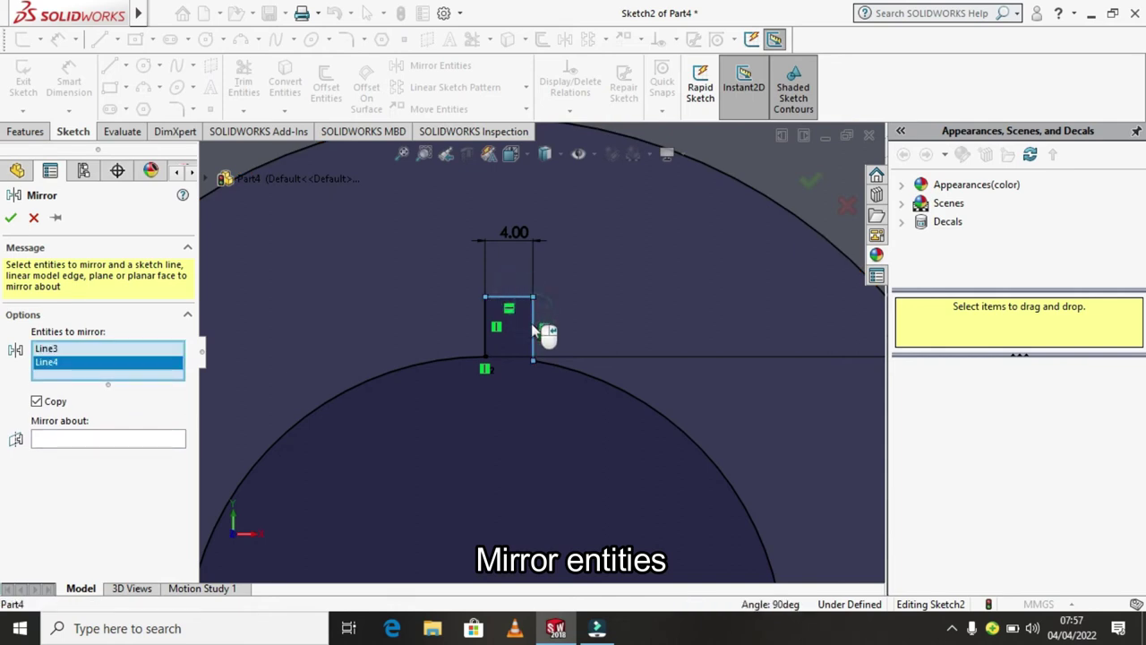
{"action": "left_click", "coordinate": [105, 439]}
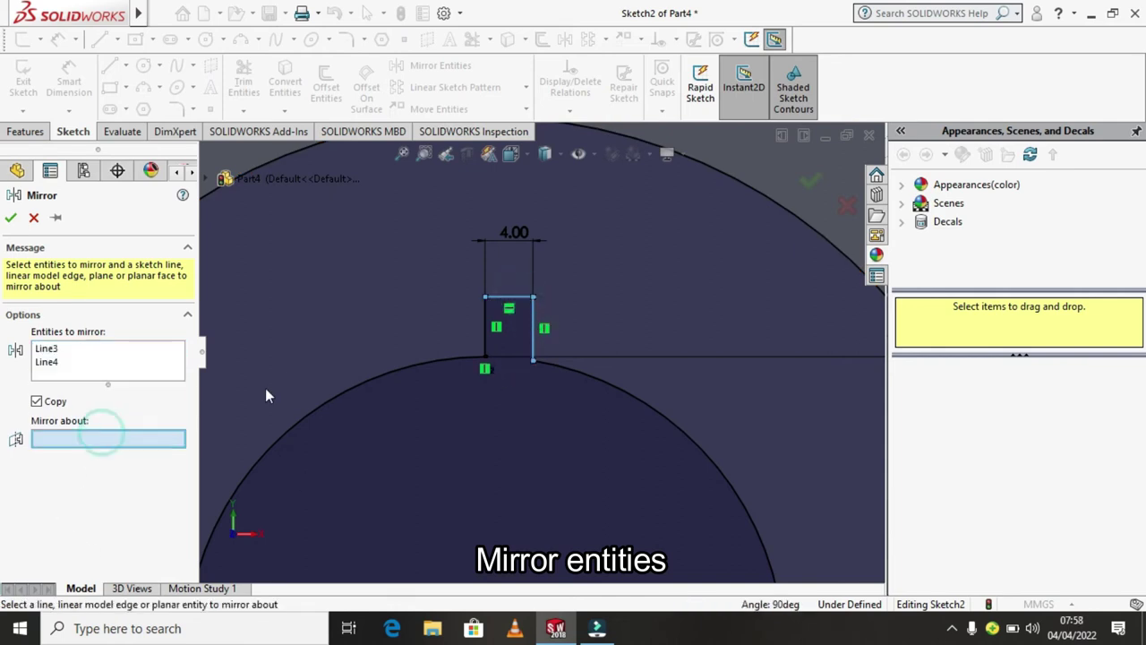
{"action": "left_click", "coordinate": [486, 346]}
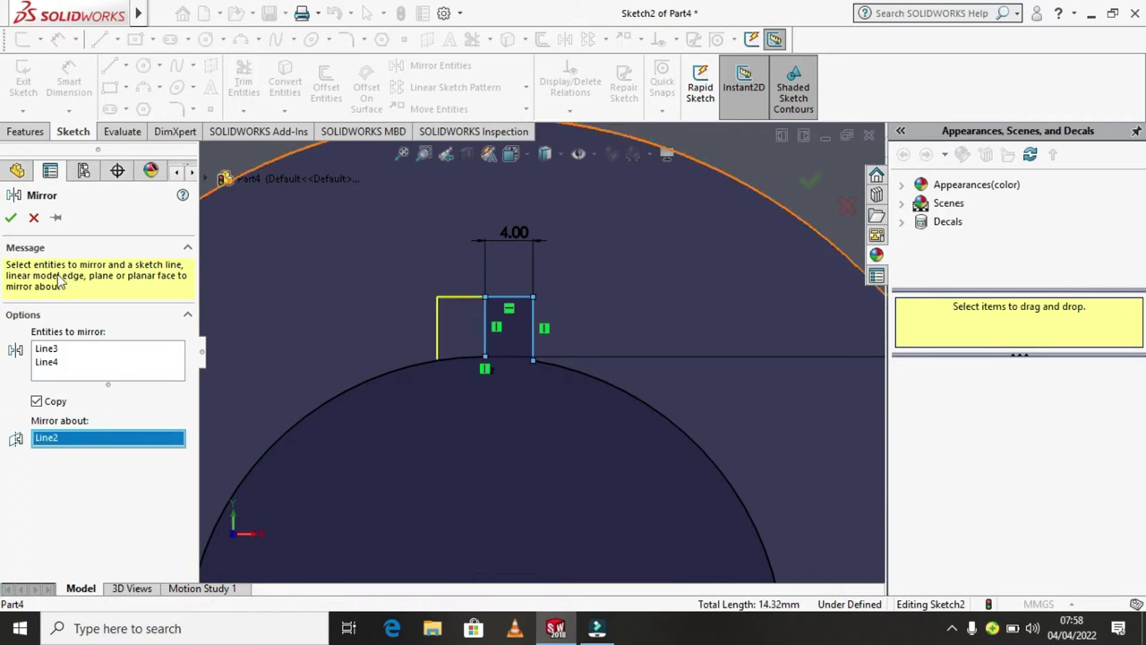
{"action": "left_click", "coordinate": [11, 219]}
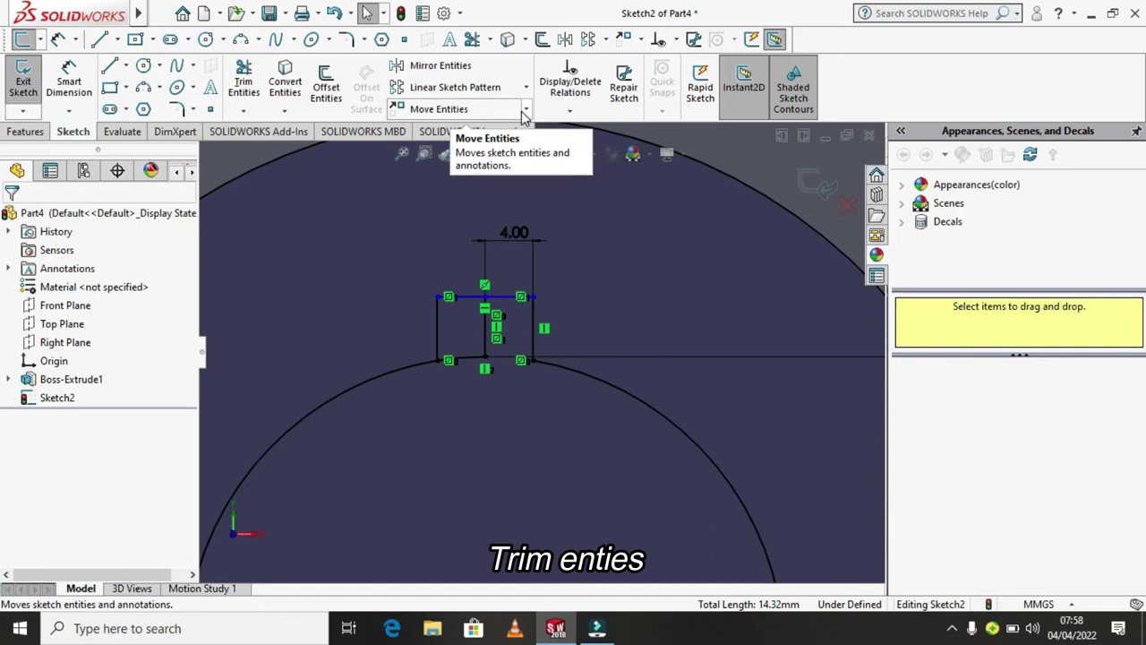
Step: Trim away the Ø50 circle's arc beneath the 4 mm slot
{"action": "left_click", "coordinate": [243, 110]}
{"action": "left_click", "coordinate": [269, 132]}
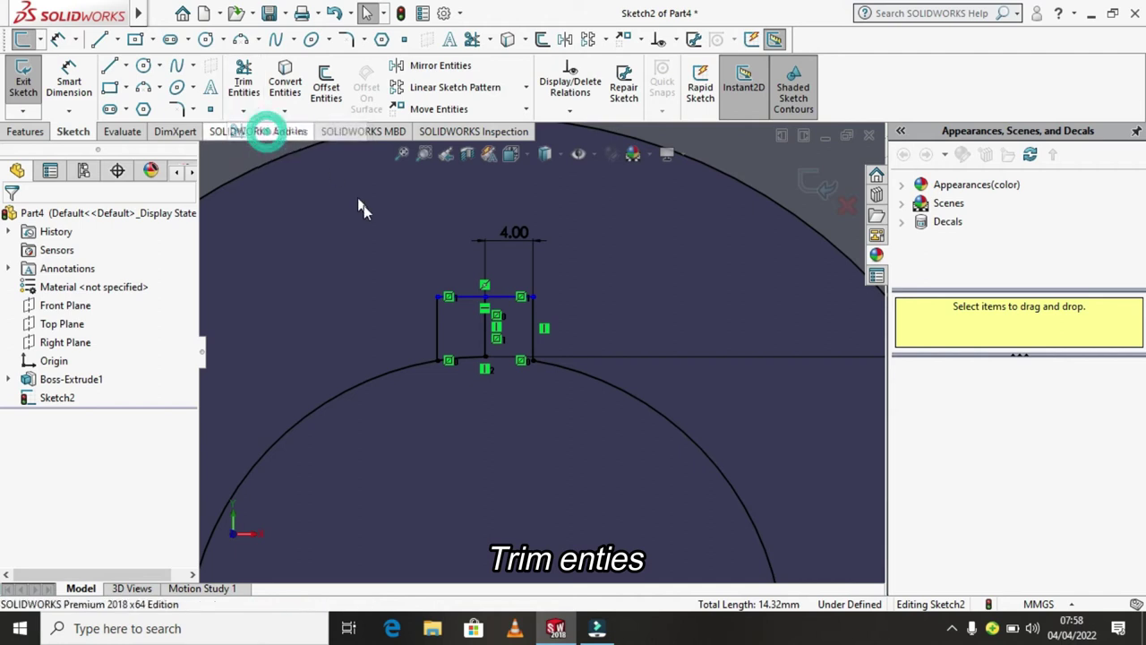
{"action": "left_click", "coordinate": [503, 360]}
{"action": "left_click", "coordinate": [472, 361]}
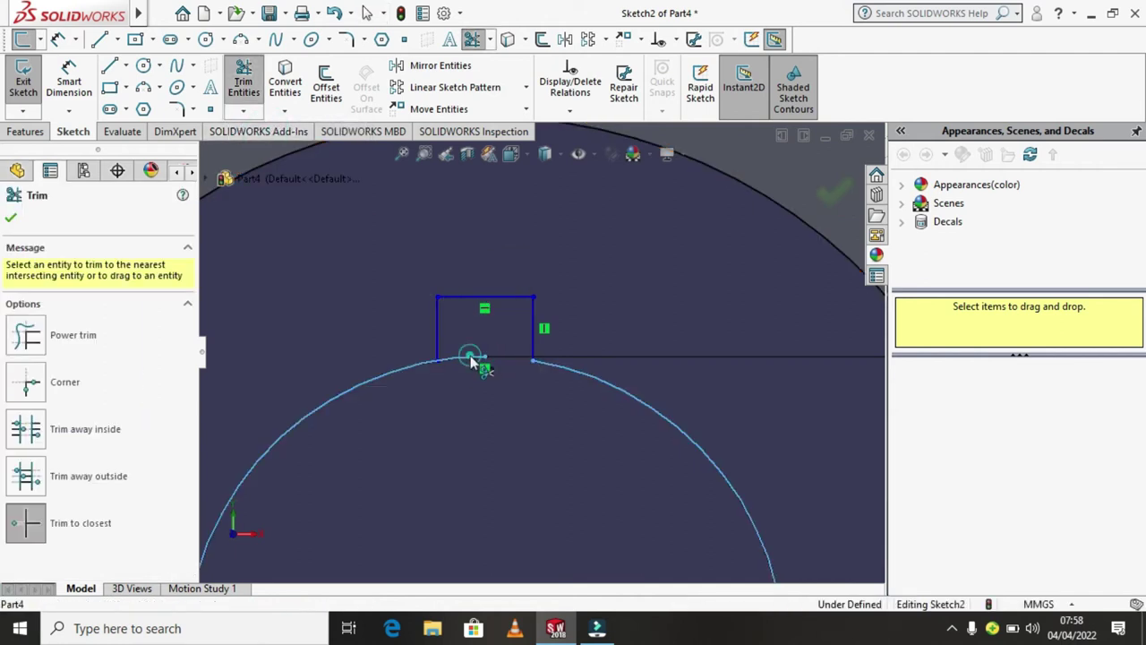
{"action": "left_click", "coordinate": [11, 218]}
{"action": "scroll", "coordinate": [609, 353], "scroll_direction": "up", "scroll_amount": 4}
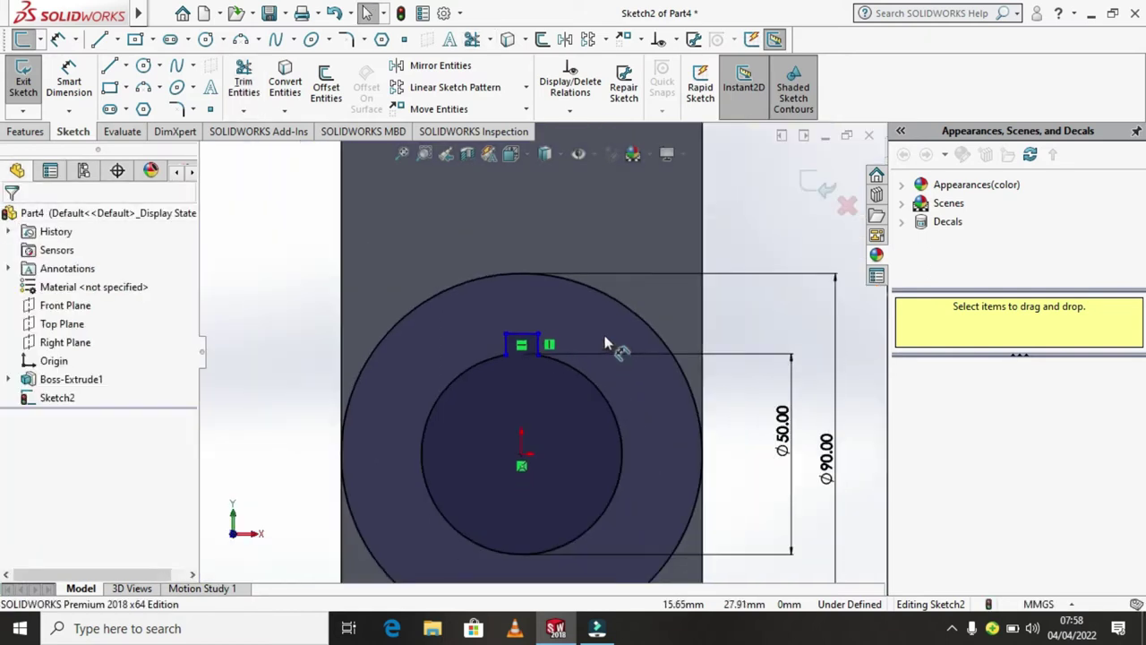
{"action": "scroll", "coordinate": [612, 293], "scroll_direction": "up", "scroll_amount": 2}
Step: Extrude Sketch2's keyed ring to a 56 mm Blind depth
{"action": "left_click", "coordinate": [25, 131]}
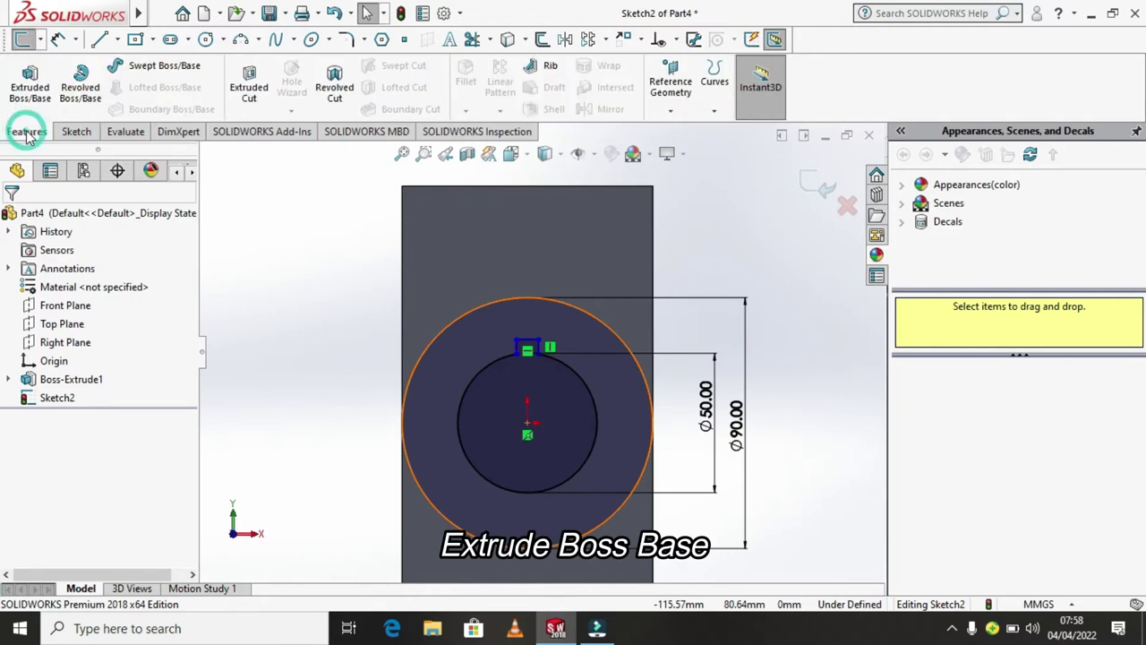
{"action": "left_click", "coordinate": [34, 95]}
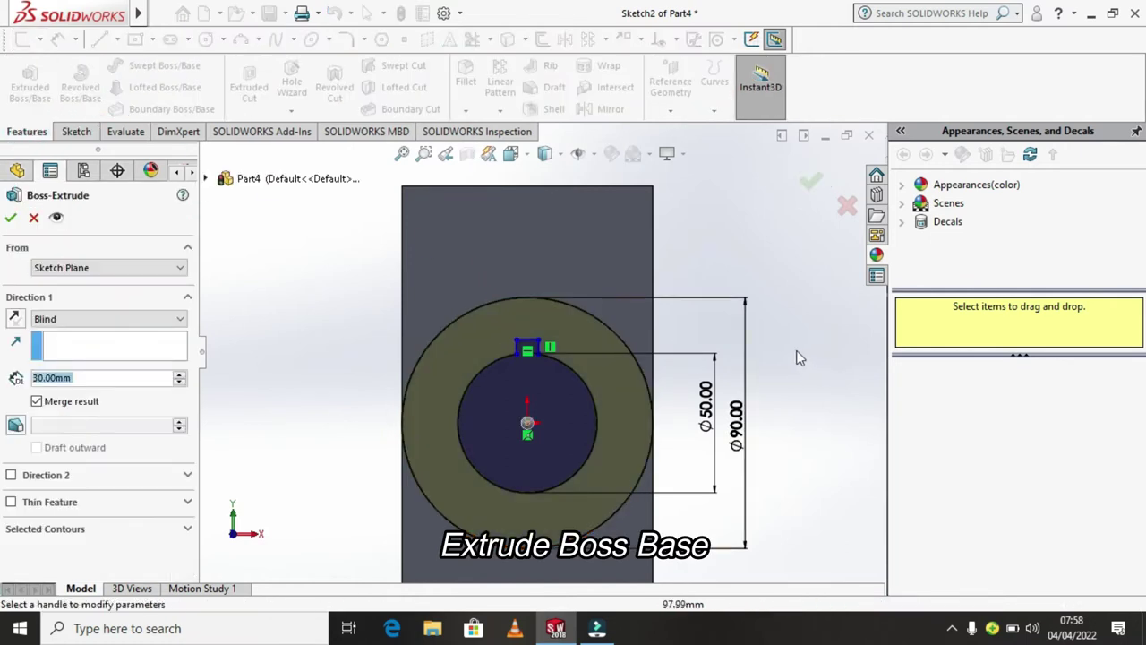
{"action": "middle_click_drag", "start_coordinate": [659, 402], "coordinate": [755, 386]}
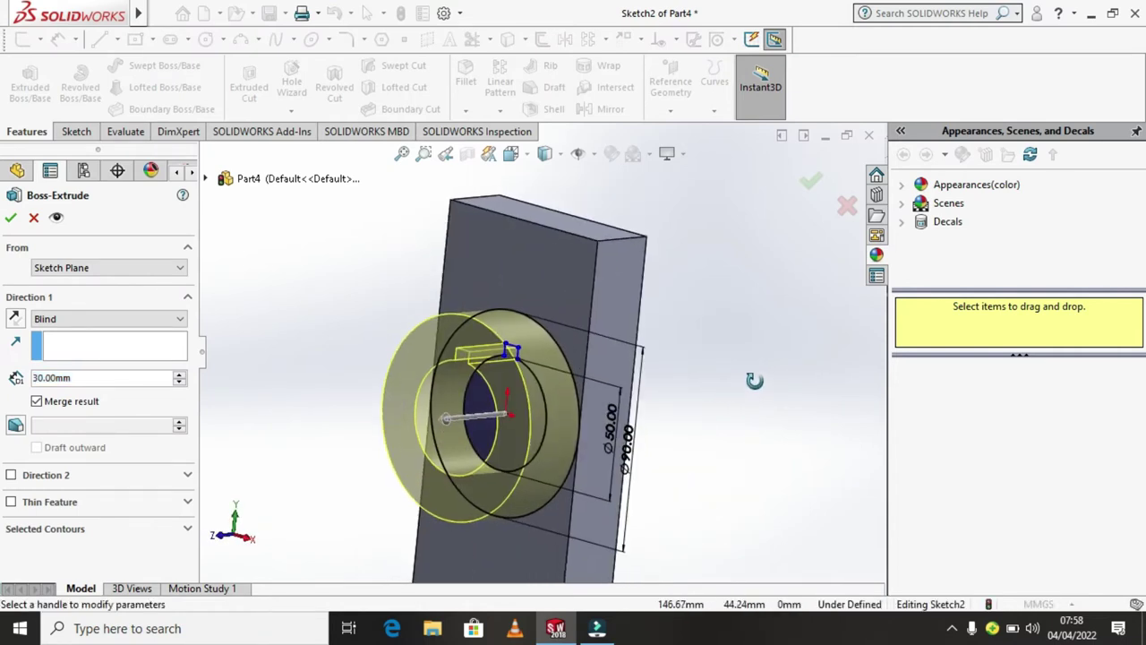
{"action": "left_click", "coordinate": [80, 377]}
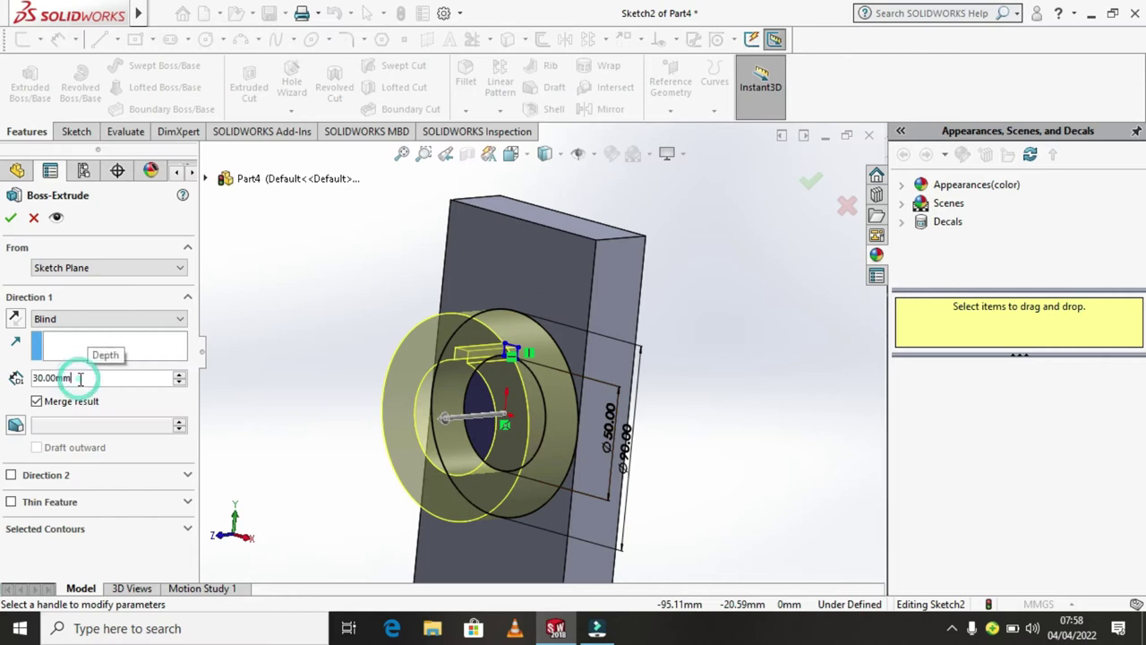
{"action": "key", "text": "BackSpace"}
{"action": "key", "text": "BackSpace"}
{"action": "key", "text": "BackSpace"}
{"action": "key", "text": "BackSpace"}
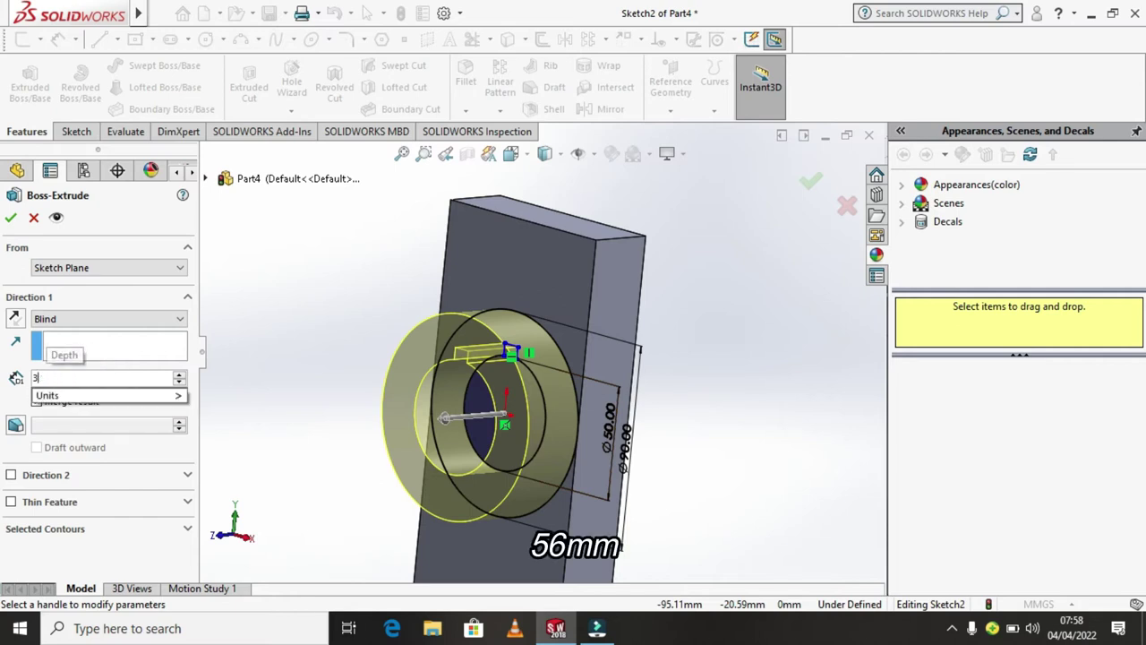
{"action": "key", "text": "BackSpace"}
{"action": "type", "text": "56"}
{"action": "key", "text": "Return"}
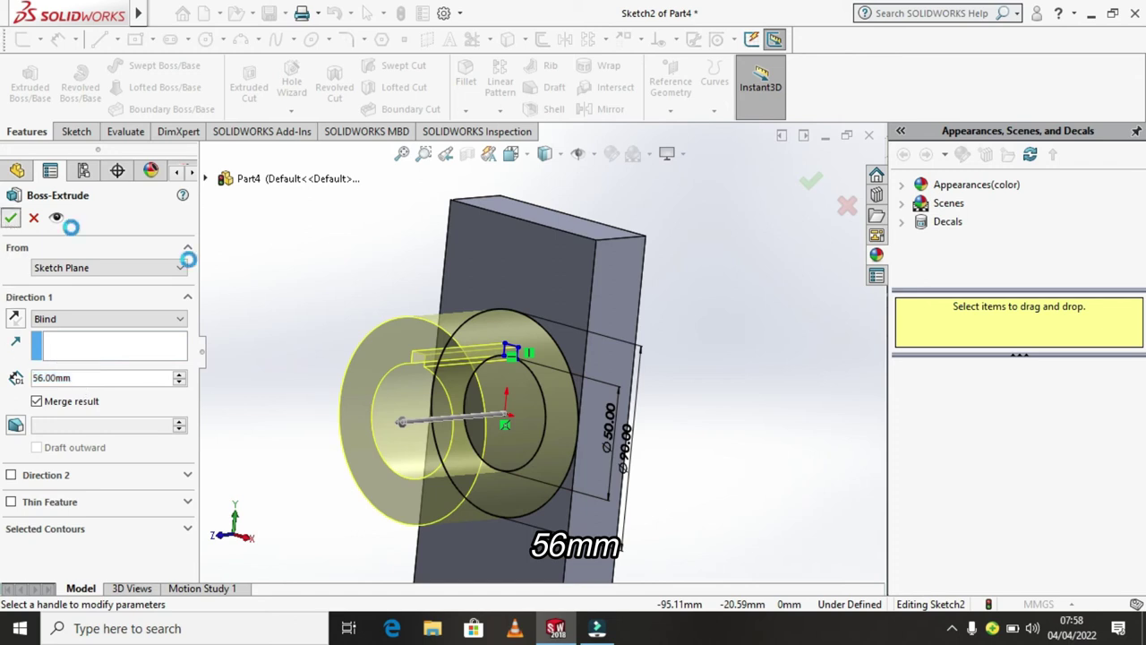
{"action": "left_click", "coordinate": [9, 221]}
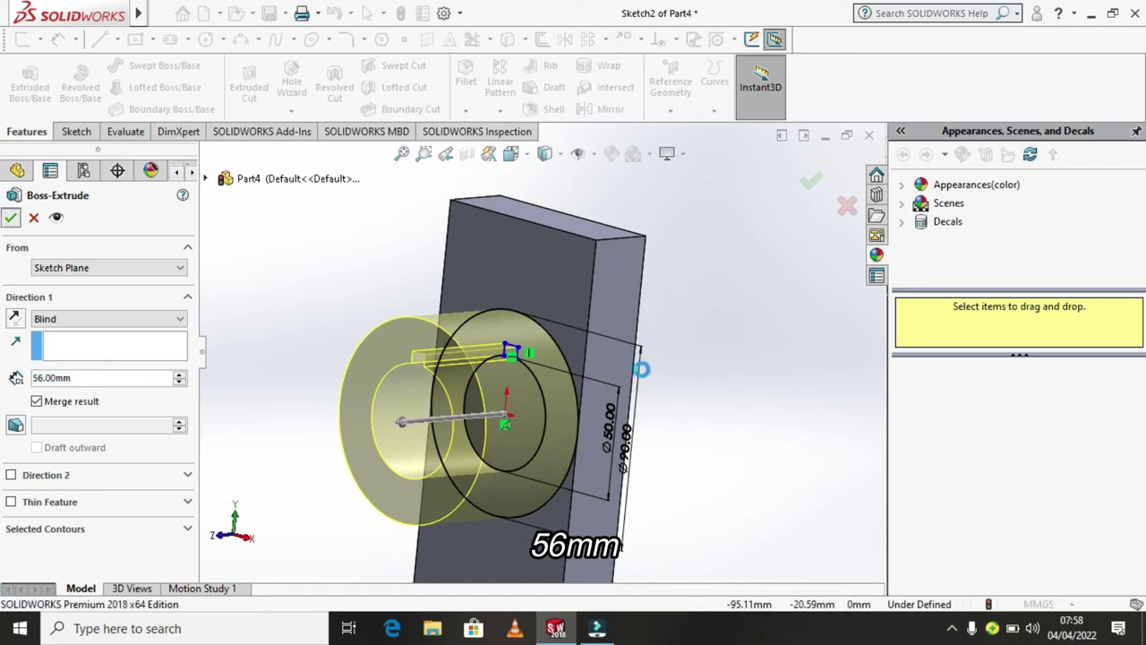
Step: Start Sketch3 on the block's top face and view it Normal To
{"action": "left_click", "coordinate": [698, 378]}
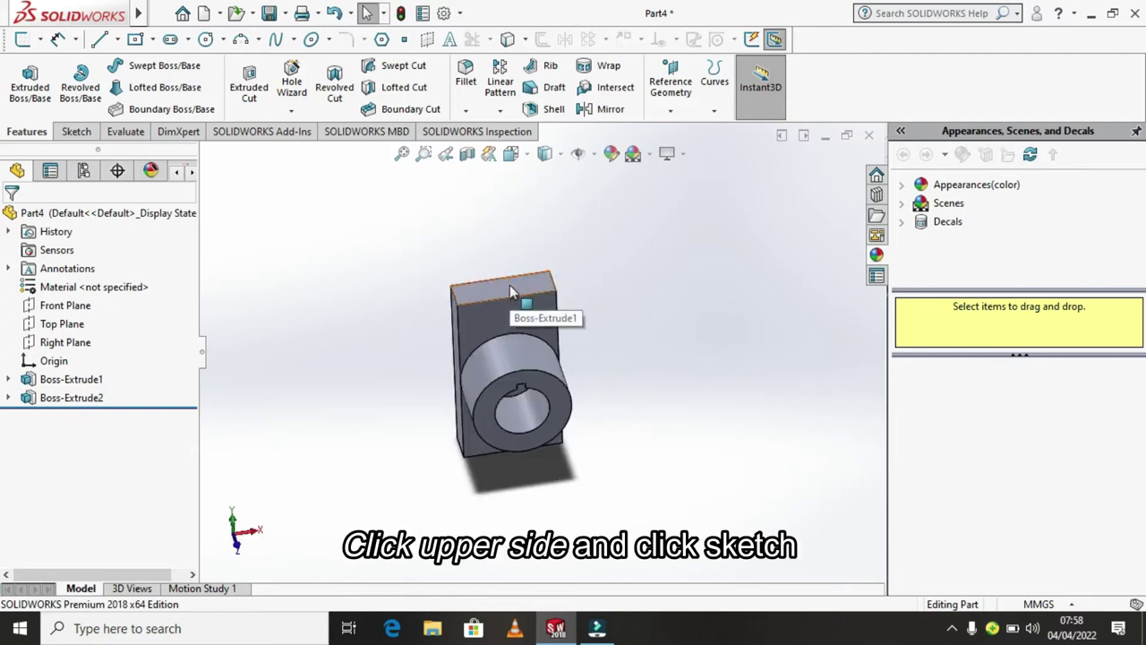
{"action": "left_click", "coordinate": [509, 286]}
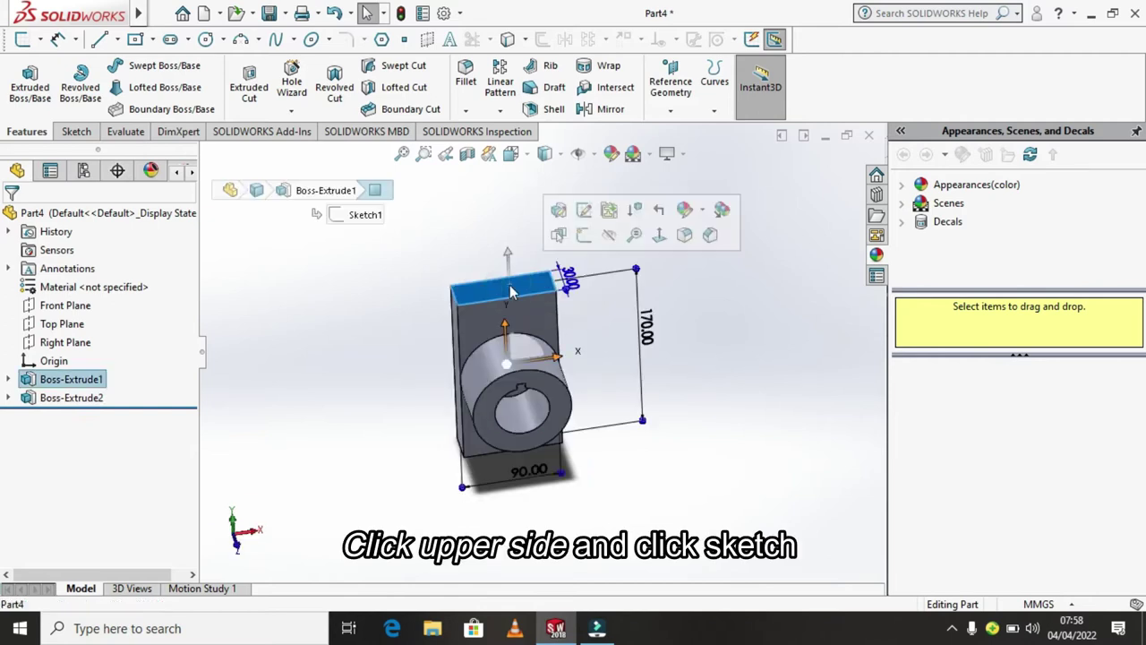
{"action": "left_click", "coordinate": [583, 235]}
{"action": "key", "text": "space"}
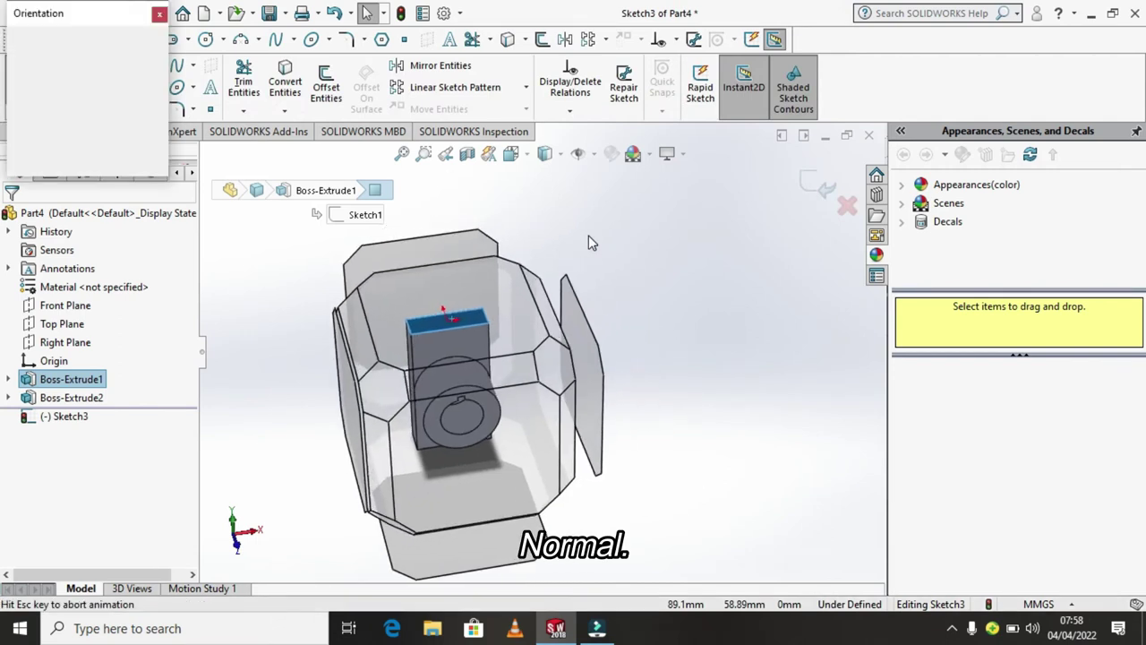
{"action": "left_click", "coordinate": [158, 112]}
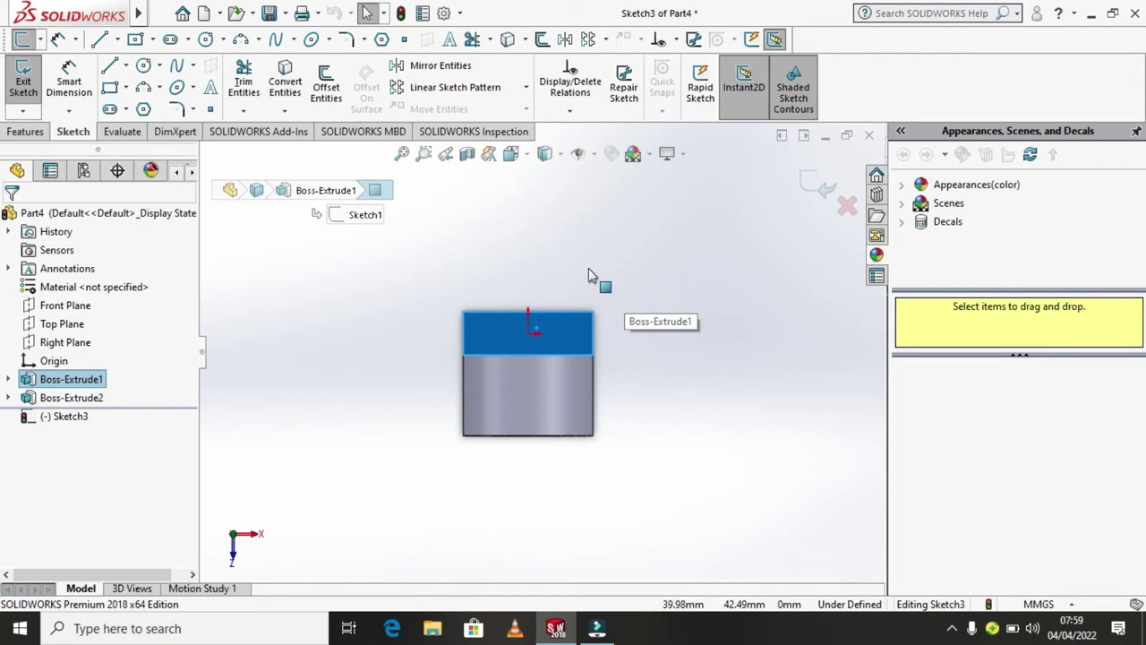
Step: Draw two concentric circles above the block, an outer and an inner one
{"action": "left_click", "coordinate": [159, 67]}
{"action": "left_click", "coordinate": [170, 87]}
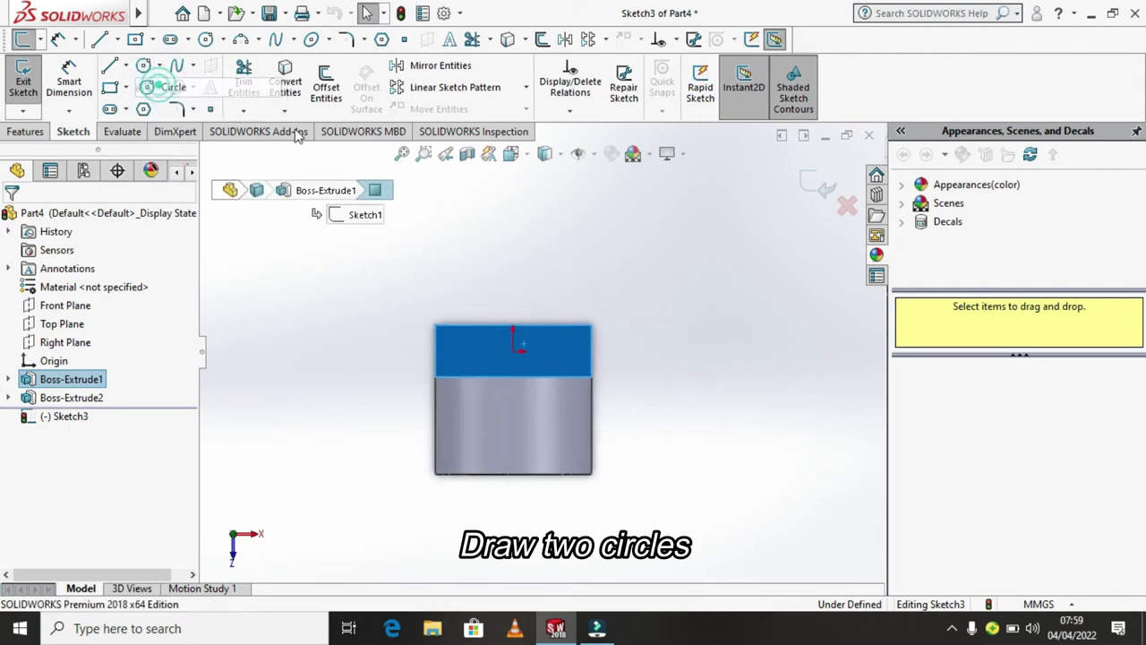
{"action": "left_click", "coordinate": [513, 223]}
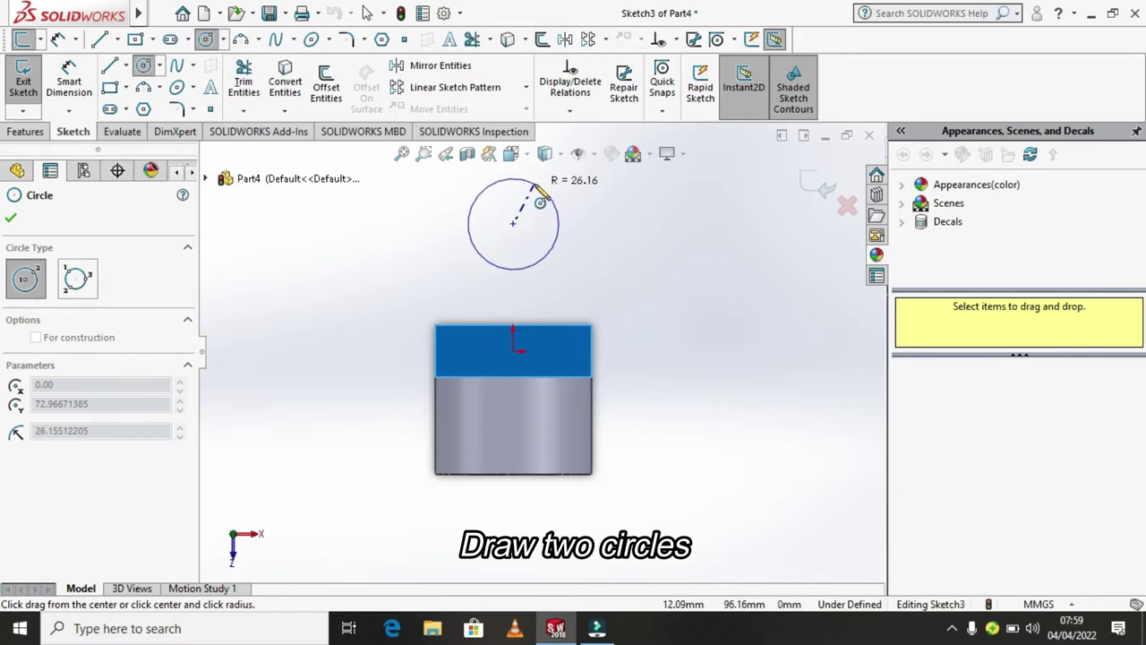
{"action": "left_click", "coordinate": [534, 185]}
{"action": "left_click", "coordinate": [513, 223]}
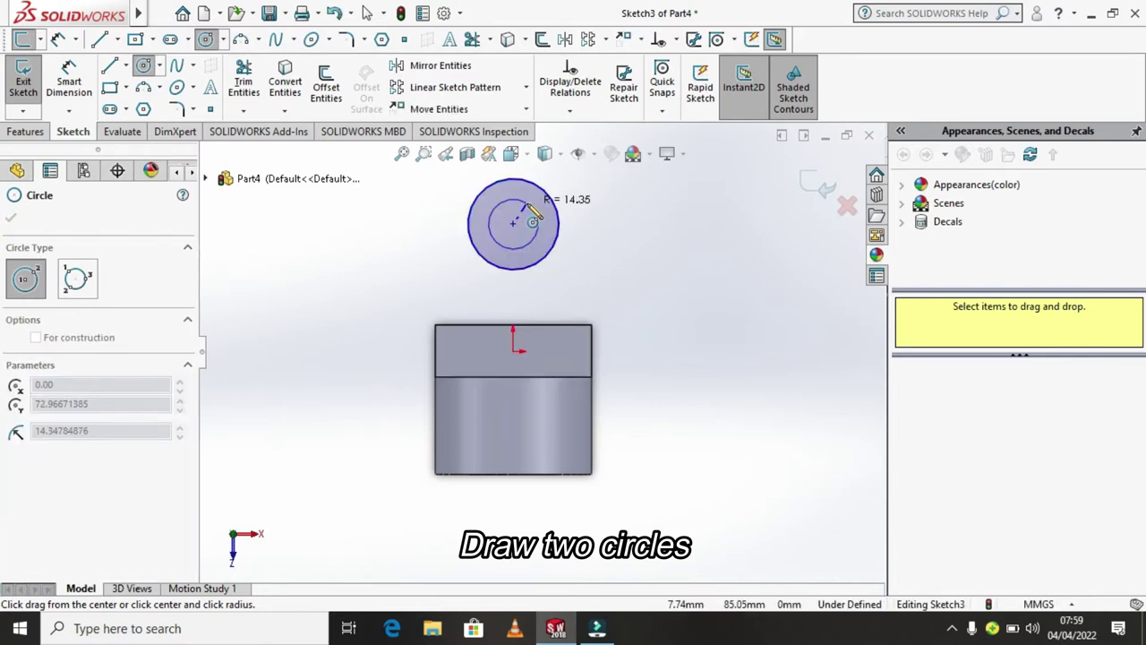
{"action": "left_click", "coordinate": [534, 215]}
{"action": "right_click", "coordinate": [534, 215]}
{"action": "left_click", "coordinate": [550, 213]}
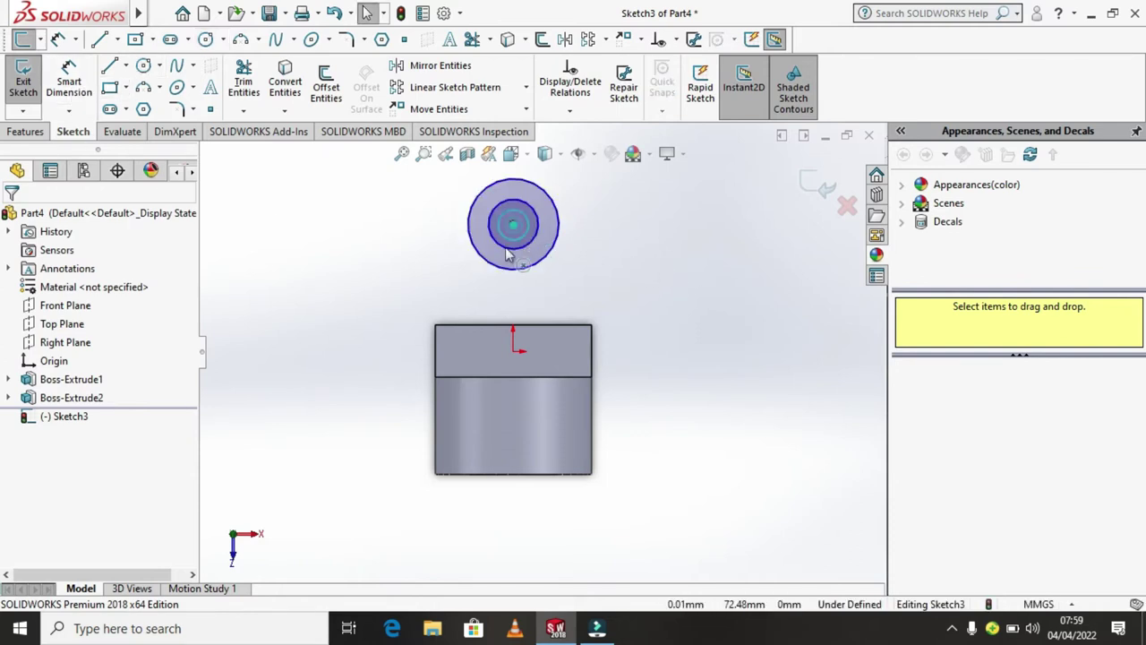
Step: Add a Vertical relation between the circles' centre and the origin
{"action": "left_click", "coordinate": [513, 350], "text": "ctrl"}
{"action": "left_click", "coordinate": [17, 509]}
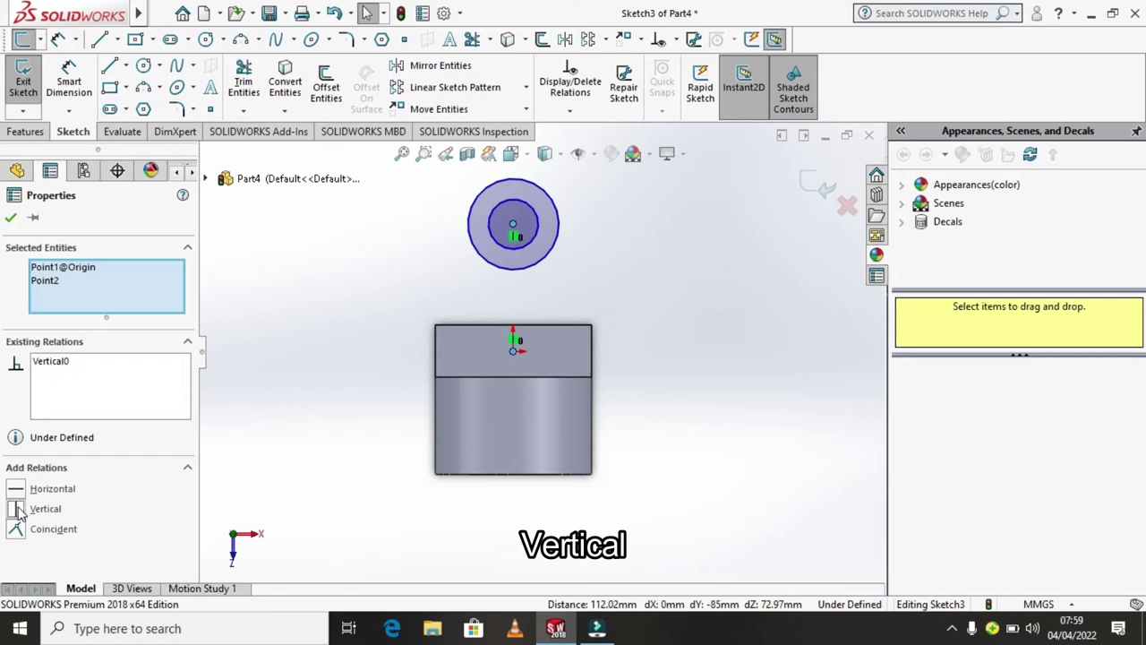
{"action": "left_click", "coordinate": [10, 220]}
{"action": "scroll", "coordinate": [597, 343], "scroll_direction": "up", "scroll_amount": 1}
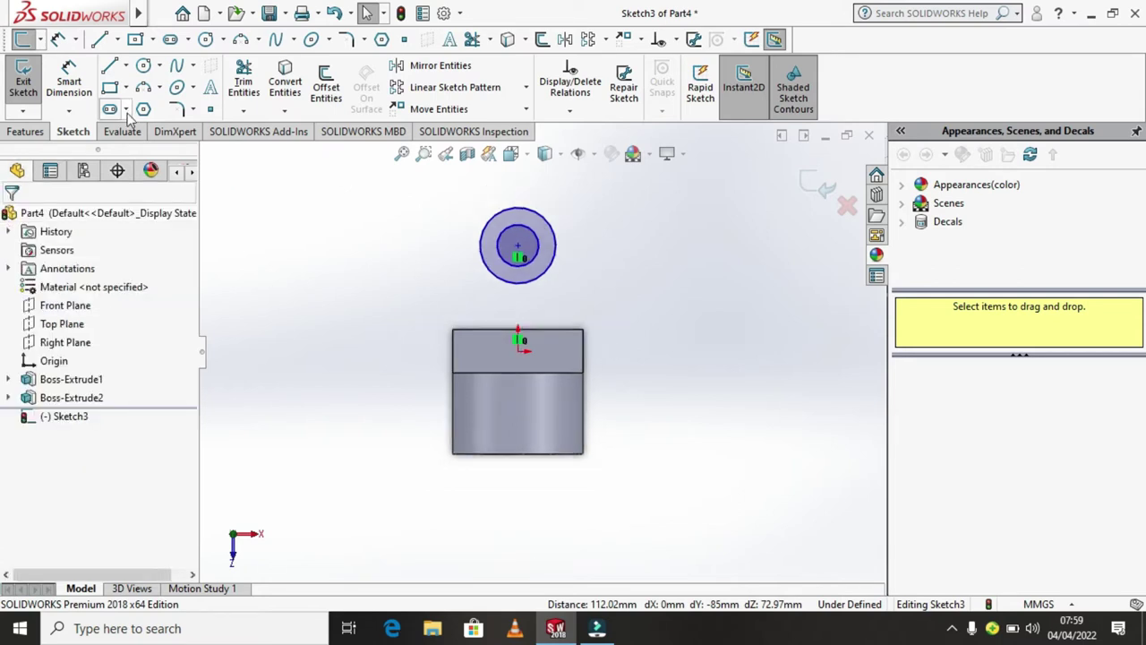
{"action": "left_click", "coordinate": [69, 79]}
Step: Dimension the outer circle to Ø76 mm and the inner circle to Ø30 mm
{"action": "left_click", "coordinate": [554, 254]}
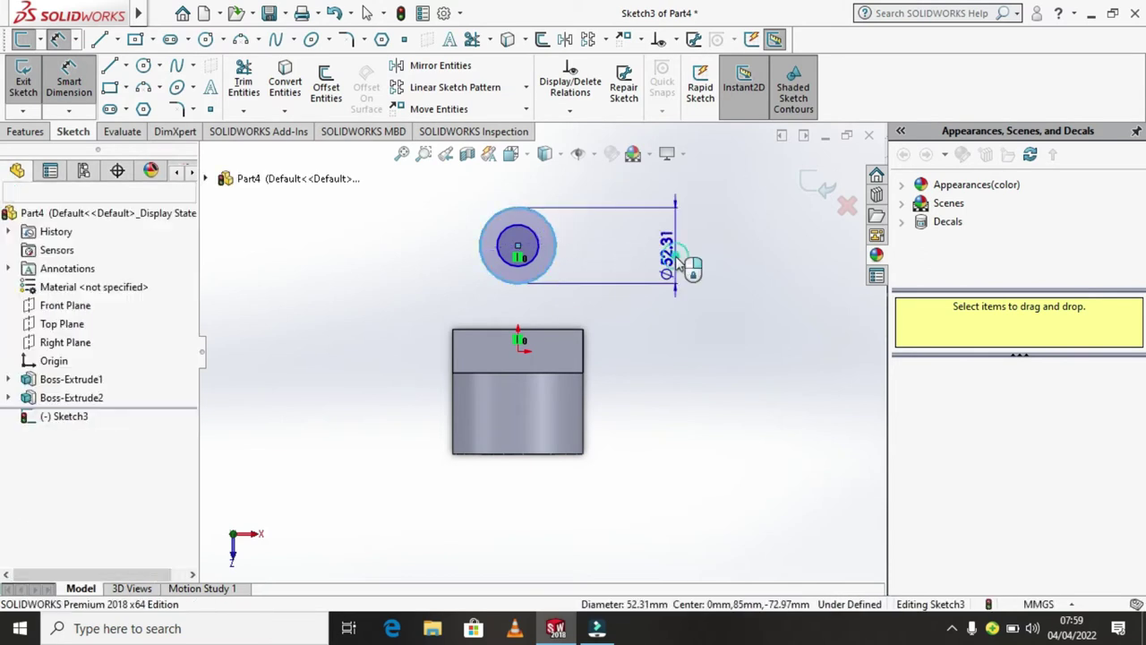
{"action": "left_click", "coordinate": [678, 263]}
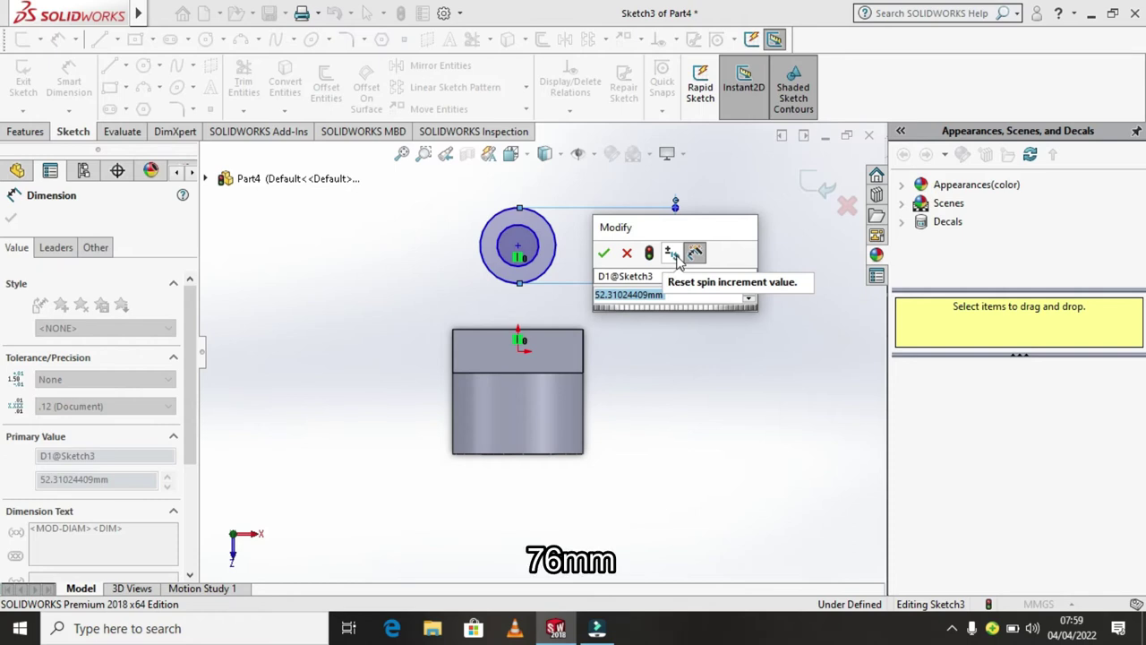
{"action": "type", "text": "76"}
{"action": "key", "text": "Return"}
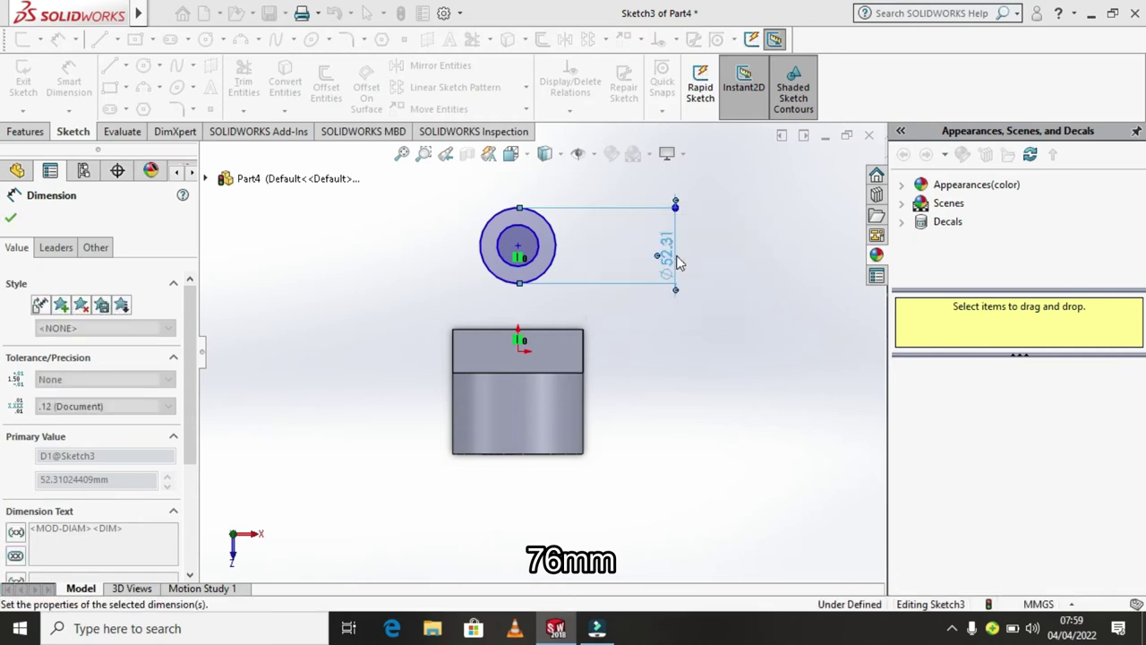
{"action": "left_click", "coordinate": [541, 250]}
{"action": "left_click", "coordinate": [614, 255]}
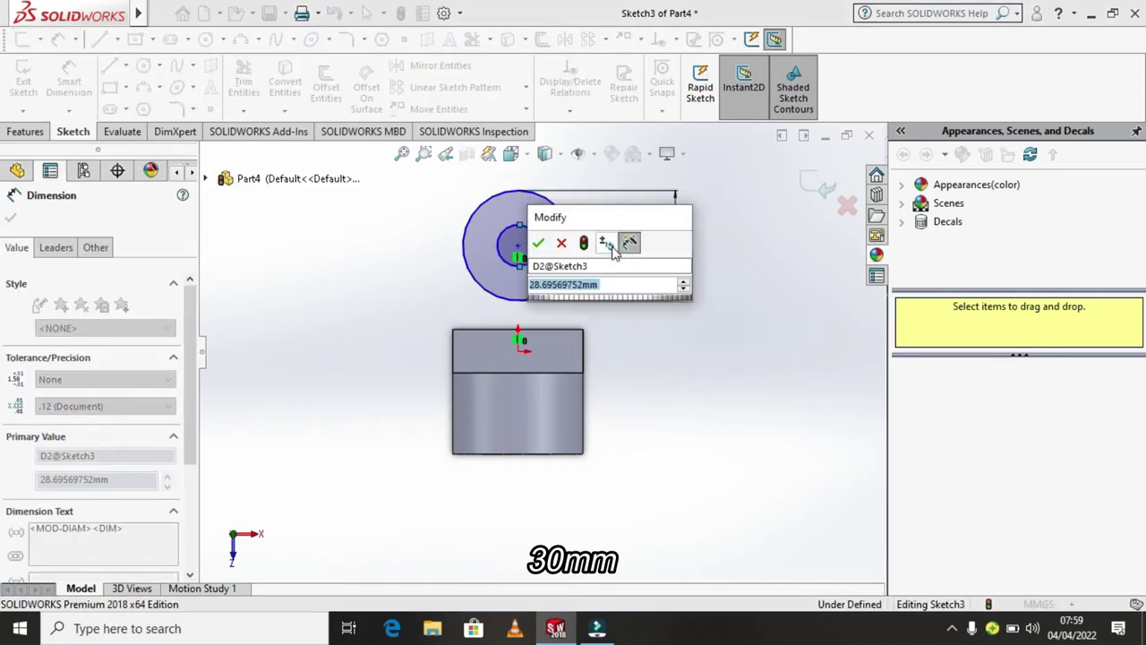
{"action": "type", "text": "30"}
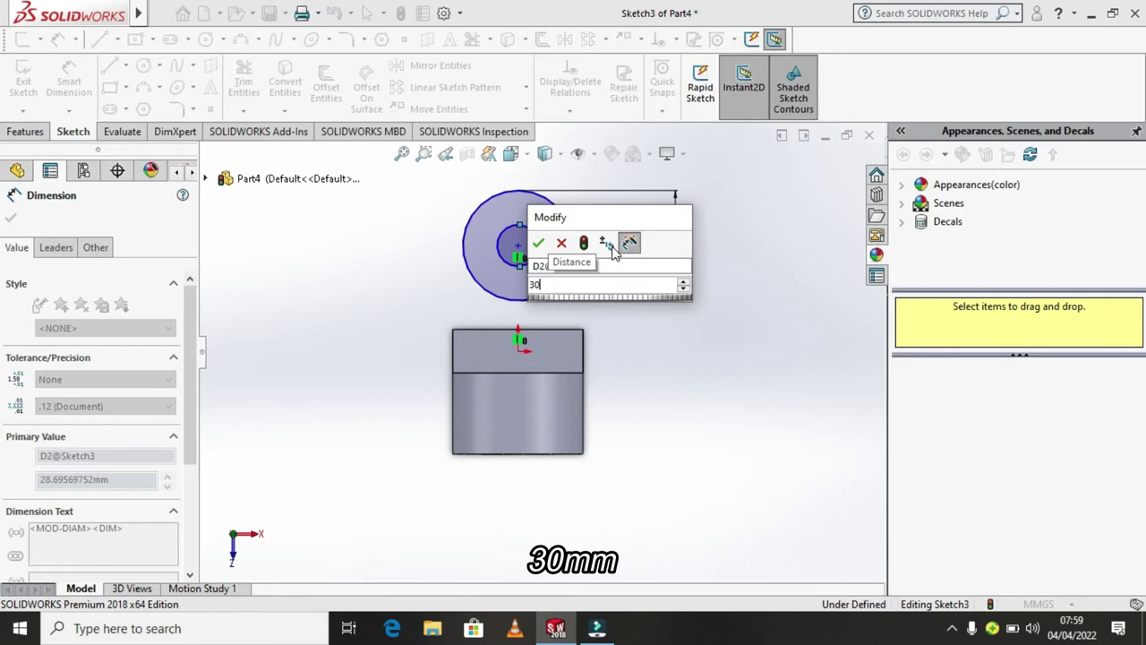
{"action": "key", "text": "Return"}
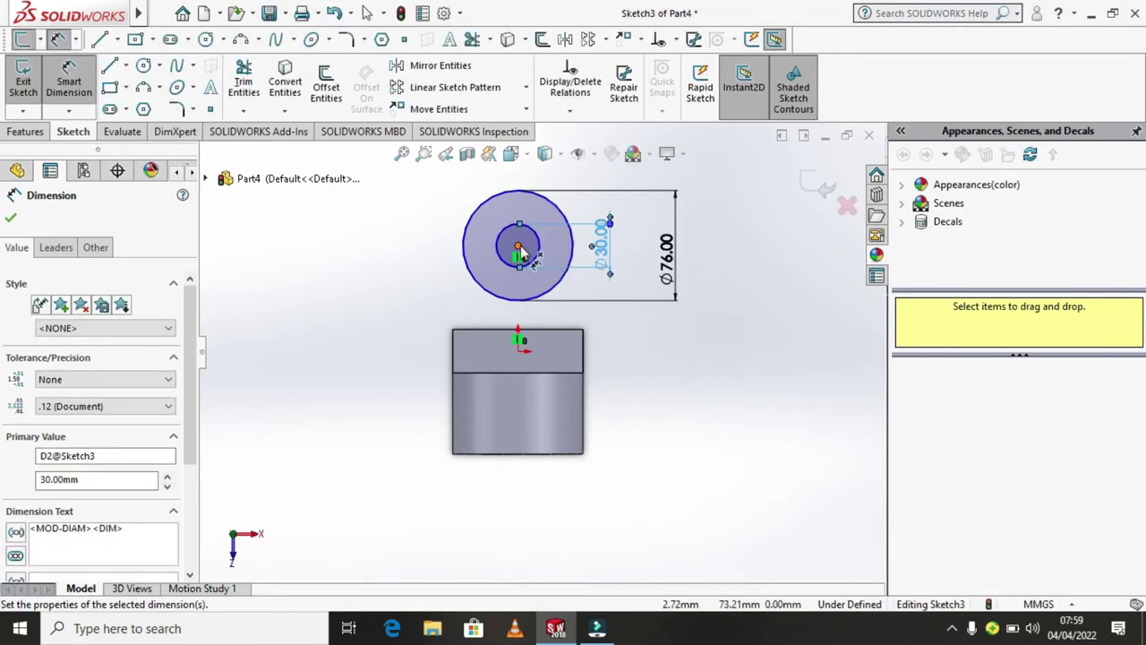
Step: Set the circles' centre 130 mm vertically from the origin
{"action": "left_click", "coordinate": [522, 354]}
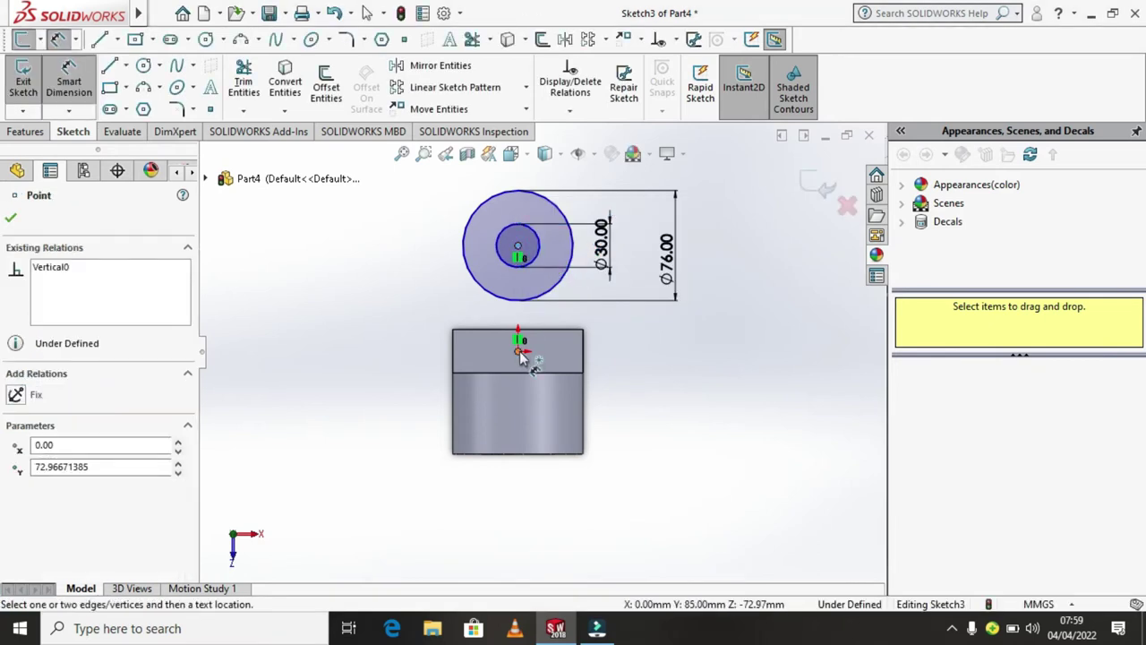
{"action": "left_click", "coordinate": [517, 245]}
{"action": "left_click", "coordinate": [356, 343]}
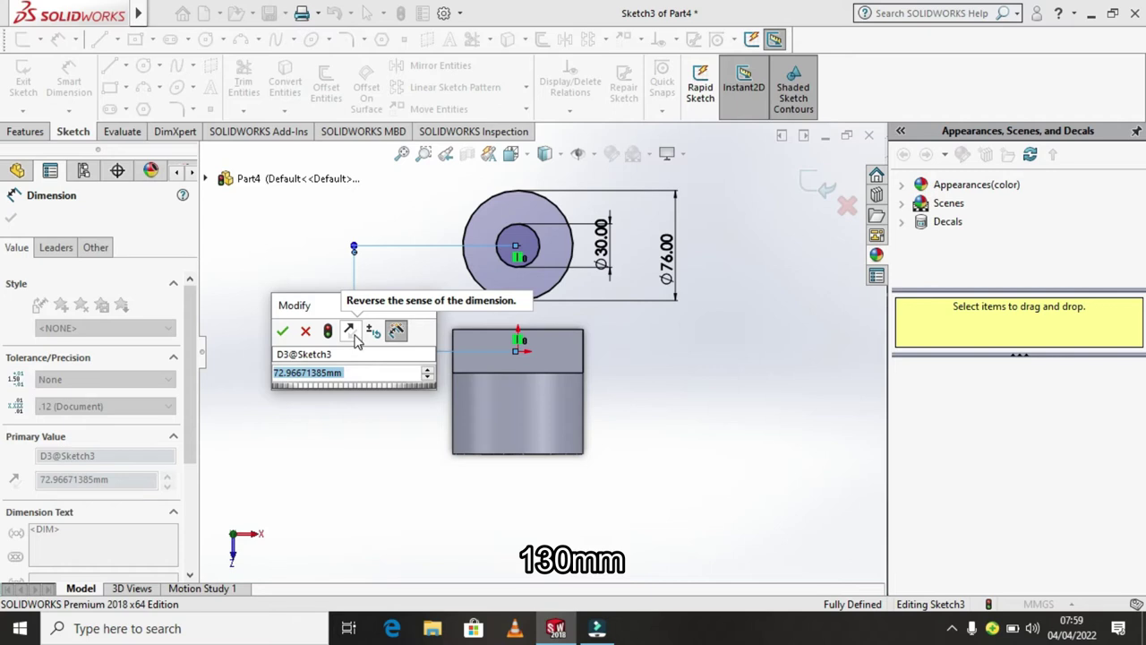
{"action": "type", "text": "13"}
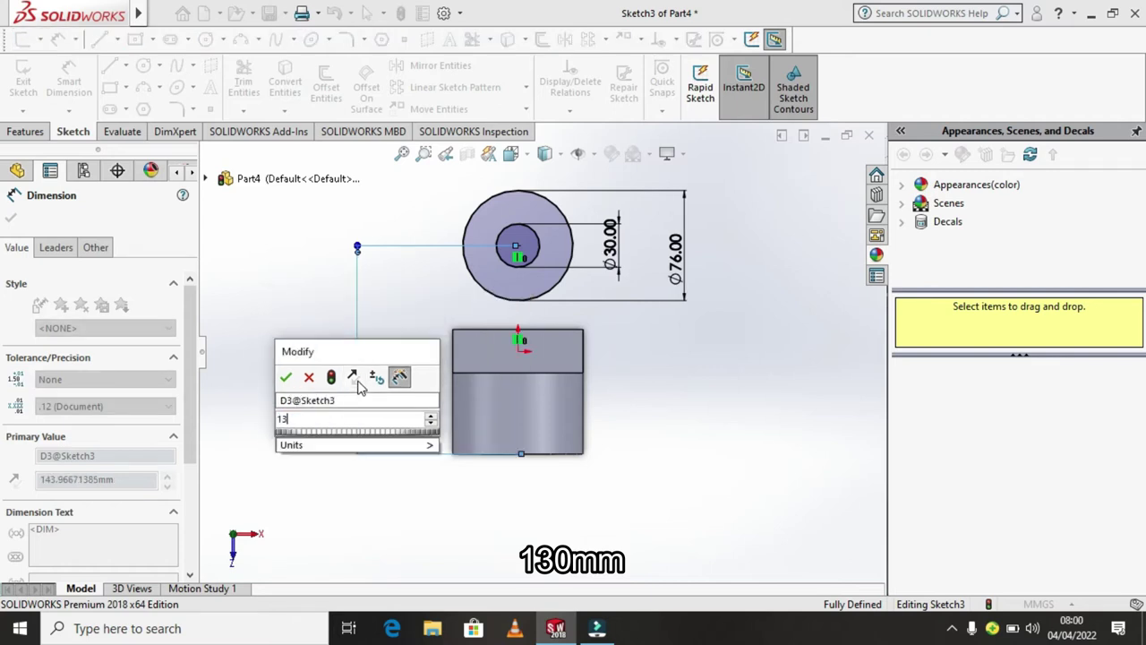
{"action": "type", "text": "0"}
{"action": "key", "text": "Return"}
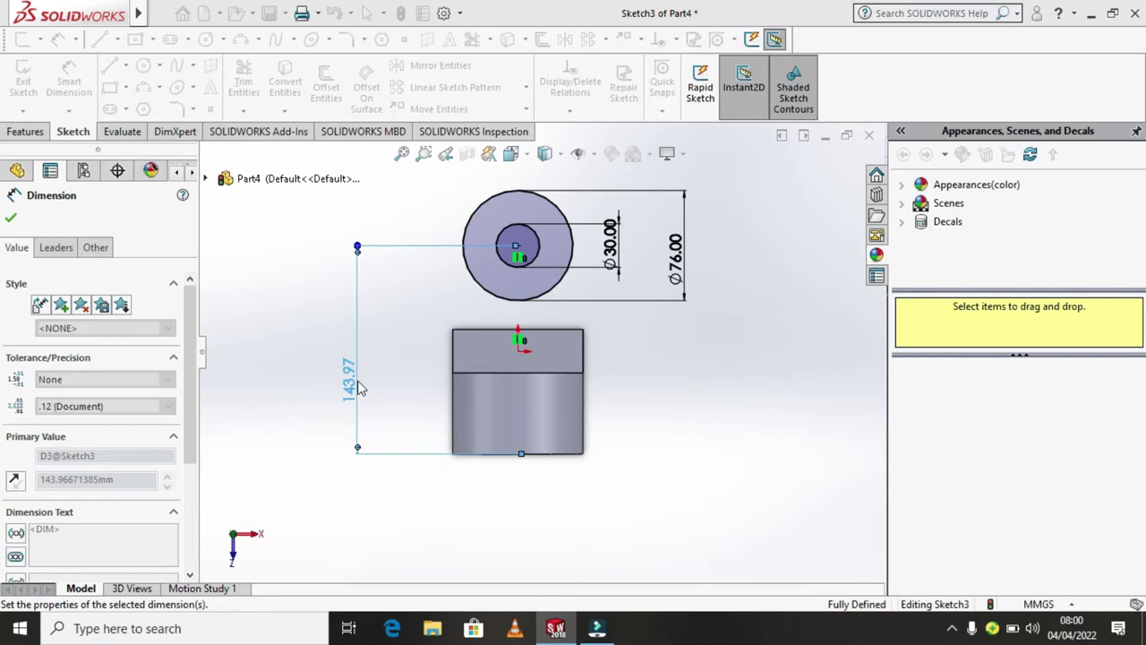
{"action": "left_click", "coordinate": [11, 221]}
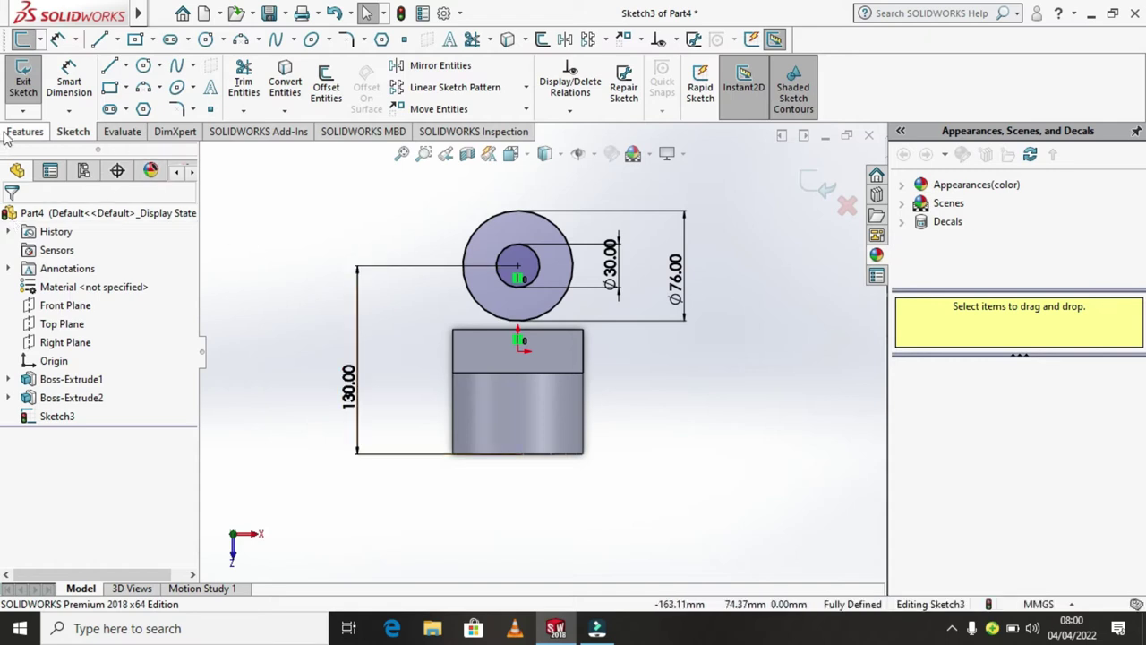
Step: Draw a line from the block's top-left corner up to the circle's left side
{"action": "left_click", "coordinate": [126, 66]}
{"action": "left_click", "coordinate": [130, 85]}
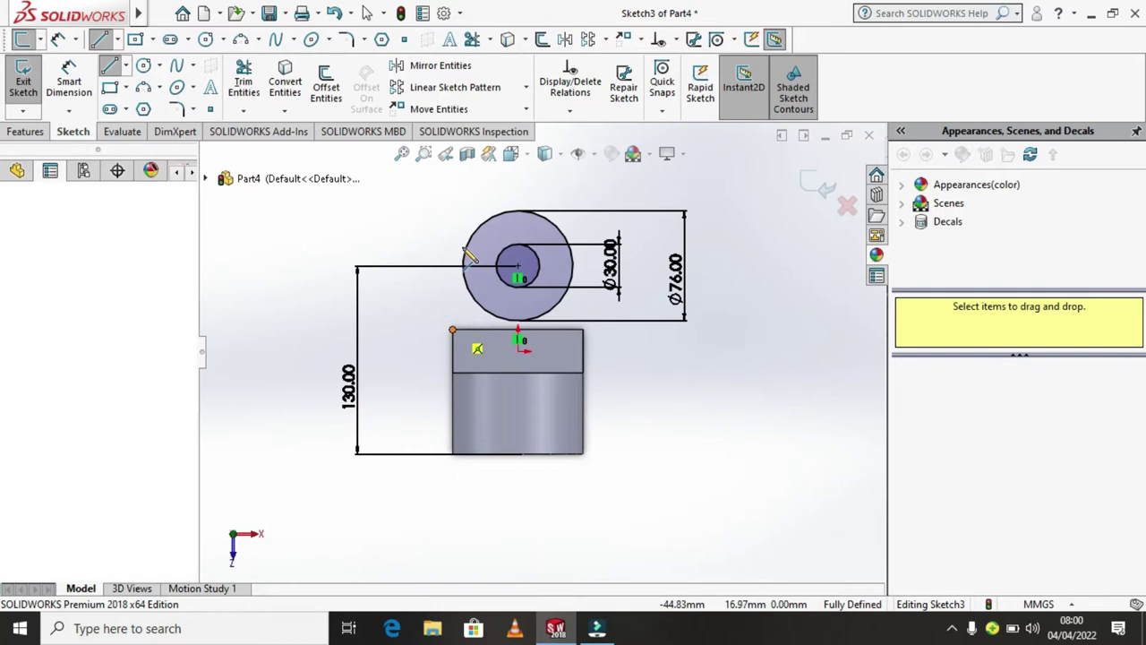
{"action": "left_click", "coordinate": [453, 331]}
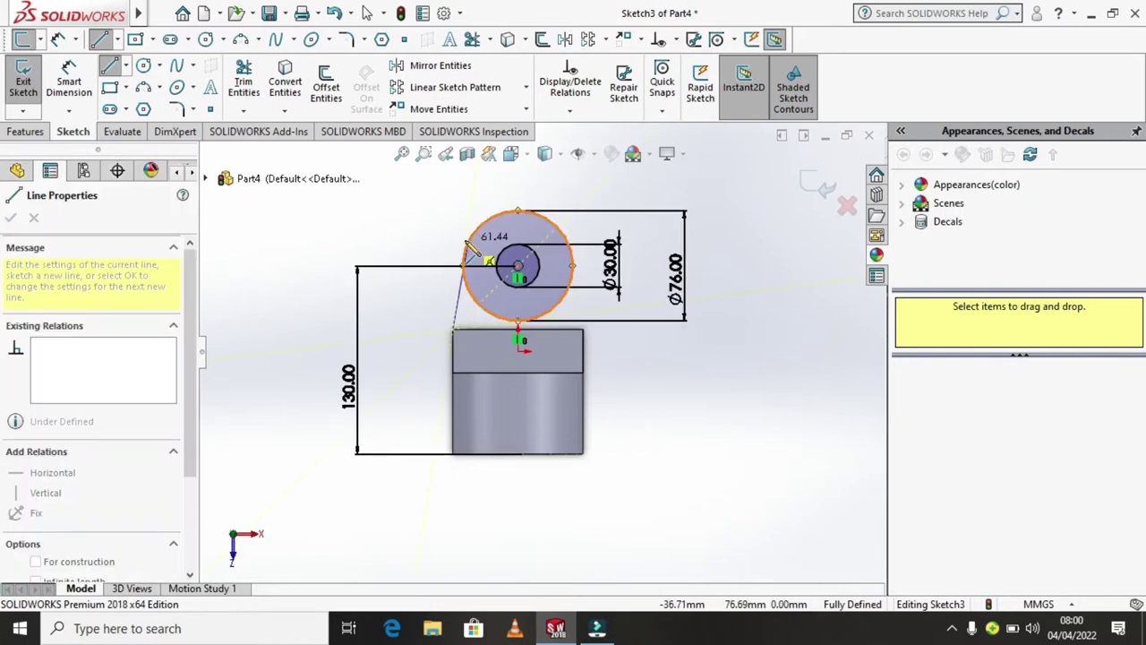
{"action": "left_click", "coordinate": [465, 243]}
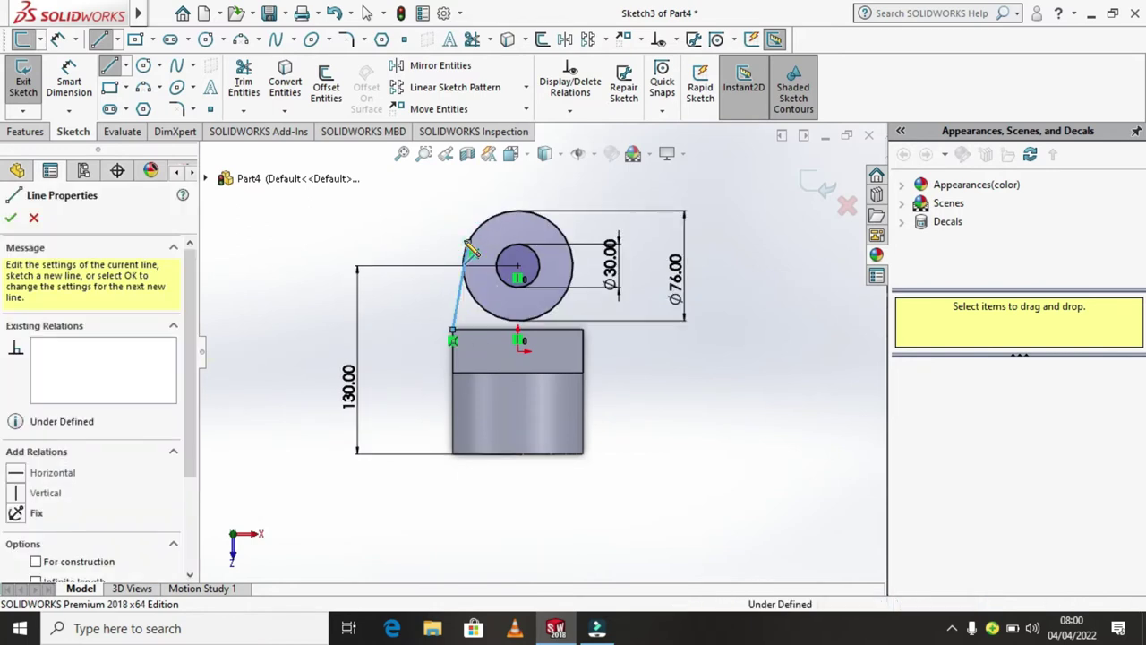
{"action": "right_click", "coordinate": [476, 253]}
{"action": "left_click", "coordinate": [507, 253]}
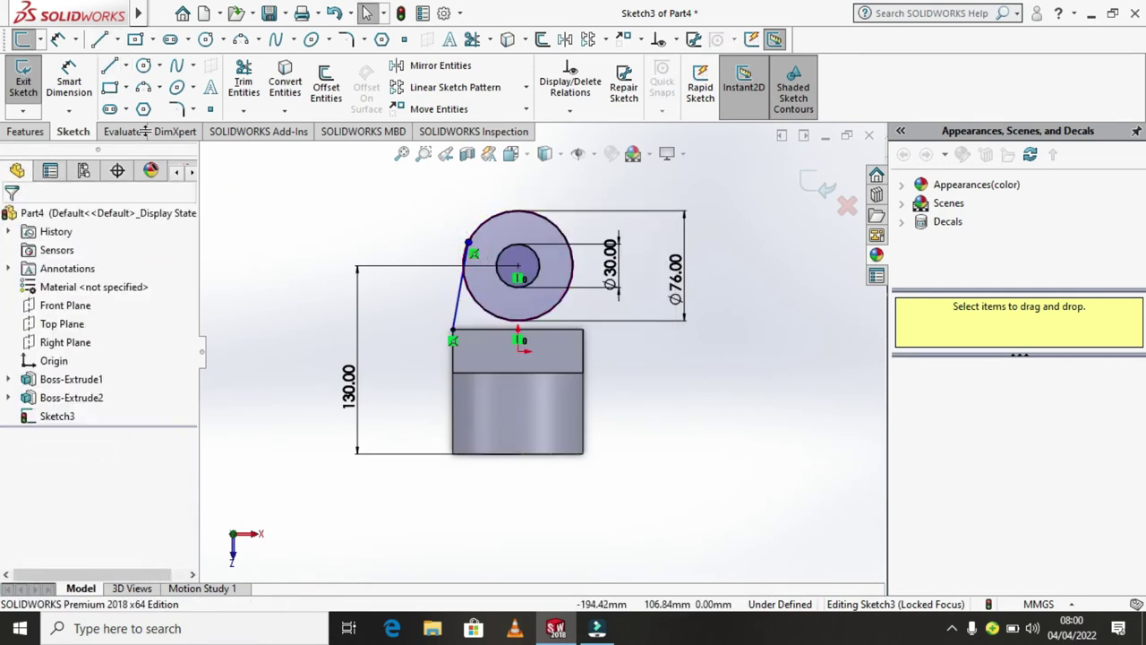
Step: Draw a line along the block's top edge to the top-right corner, then up to the circle's right side
{"action": "left_click", "coordinate": [126, 65]}
{"action": "left_click", "coordinate": [157, 87]}
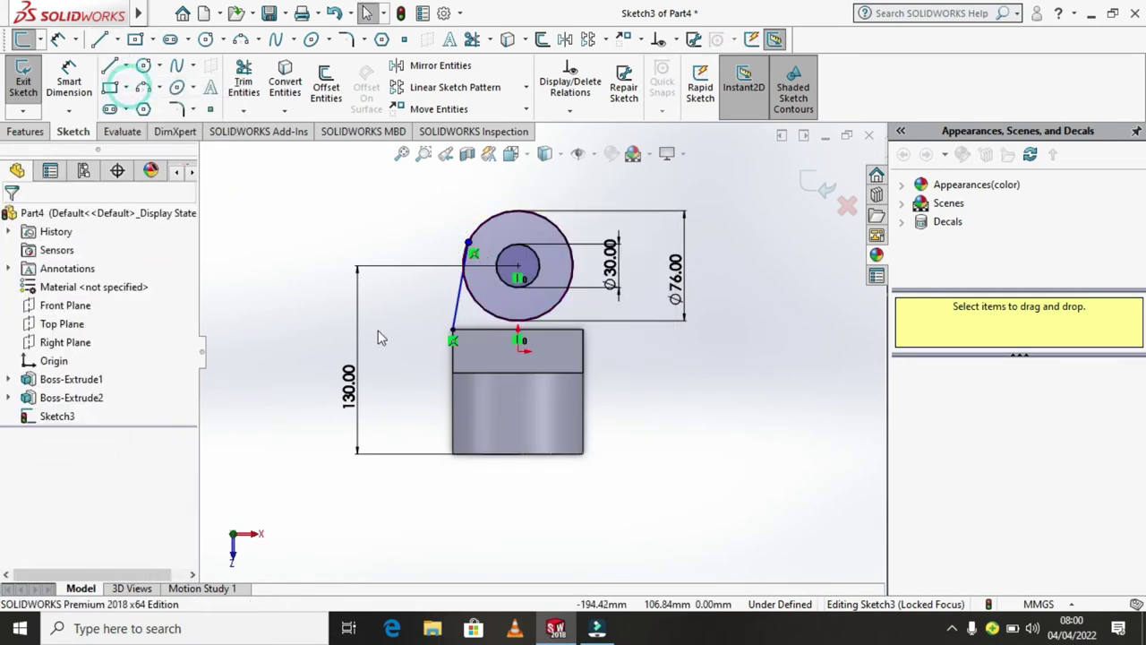
{"action": "left_click", "coordinate": [453, 339]}
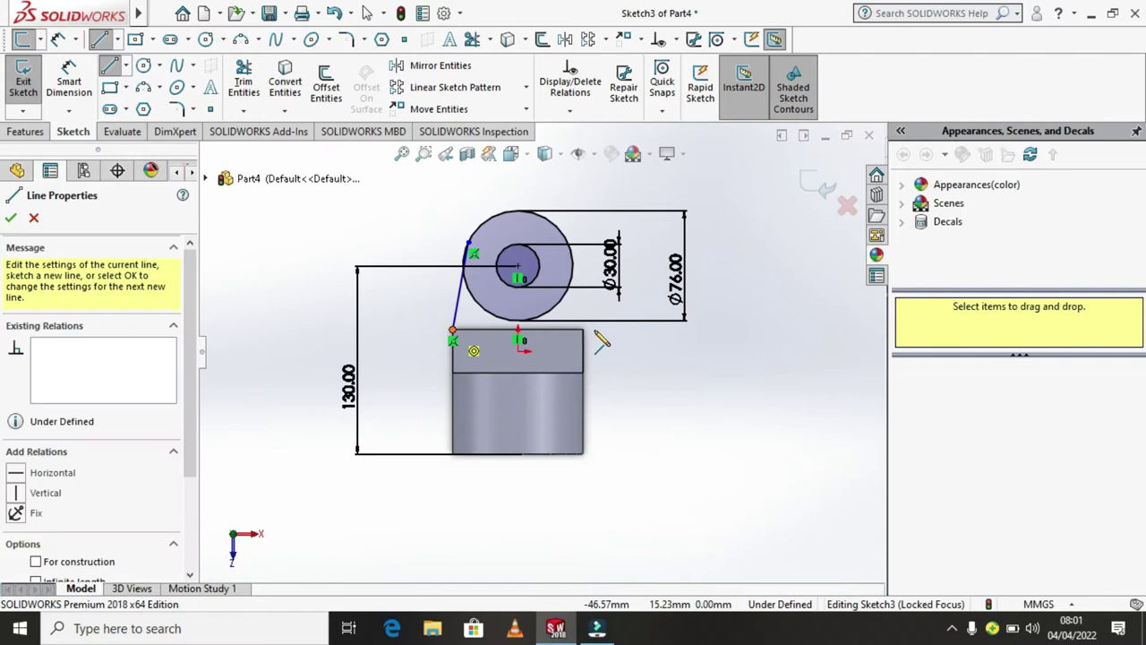
{"action": "left_click", "coordinate": [583, 331]}
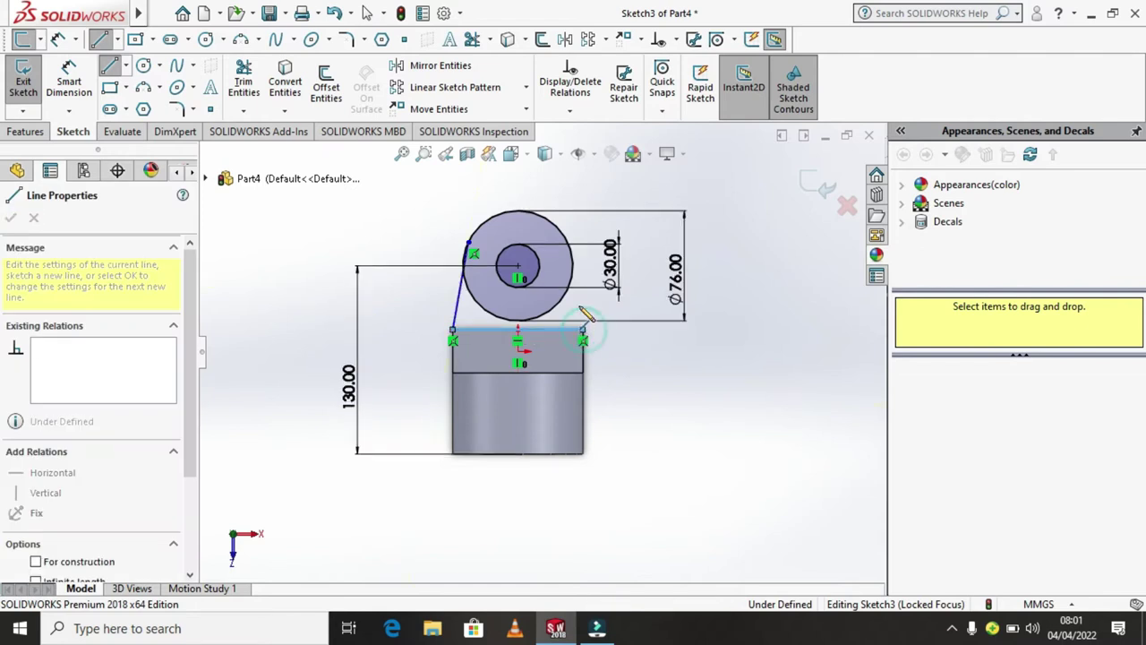
{"action": "left_click", "coordinate": [575, 260]}
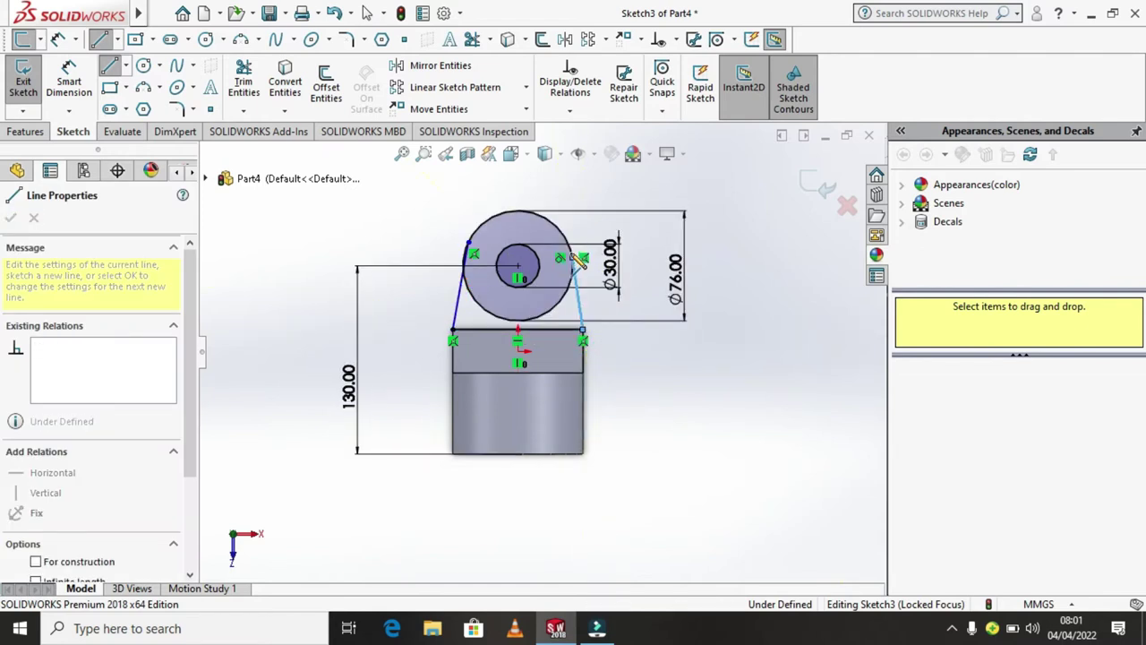
{"action": "right_click", "coordinate": [573, 256]}
{"action": "left_click", "coordinate": [591, 267]}
{"action": "scroll", "coordinate": [407, 230], "scroll_direction": "down", "scroll_amount": 1}
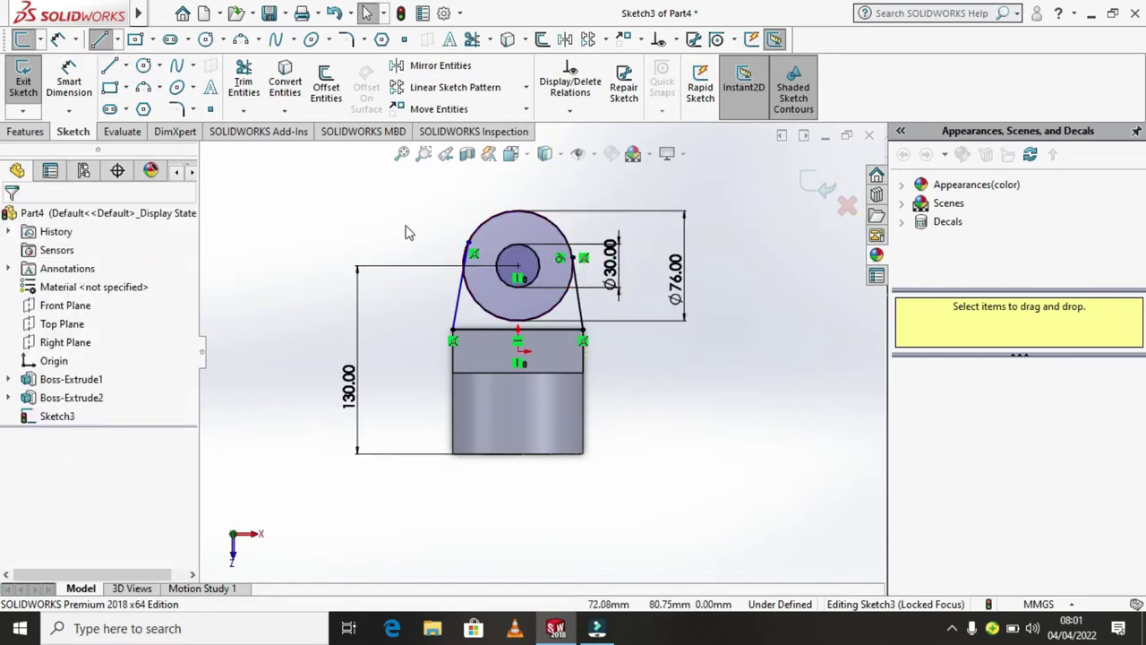
{"action": "scroll", "coordinate": [476, 264], "scroll_direction": "down", "scroll_amount": 1}
{"action": "scroll", "coordinate": [481, 265], "scroll_direction": "down", "scroll_amount": 1}
{"action": "scroll", "coordinate": [480, 265], "scroll_direction": "down", "scroll_amount": 1}
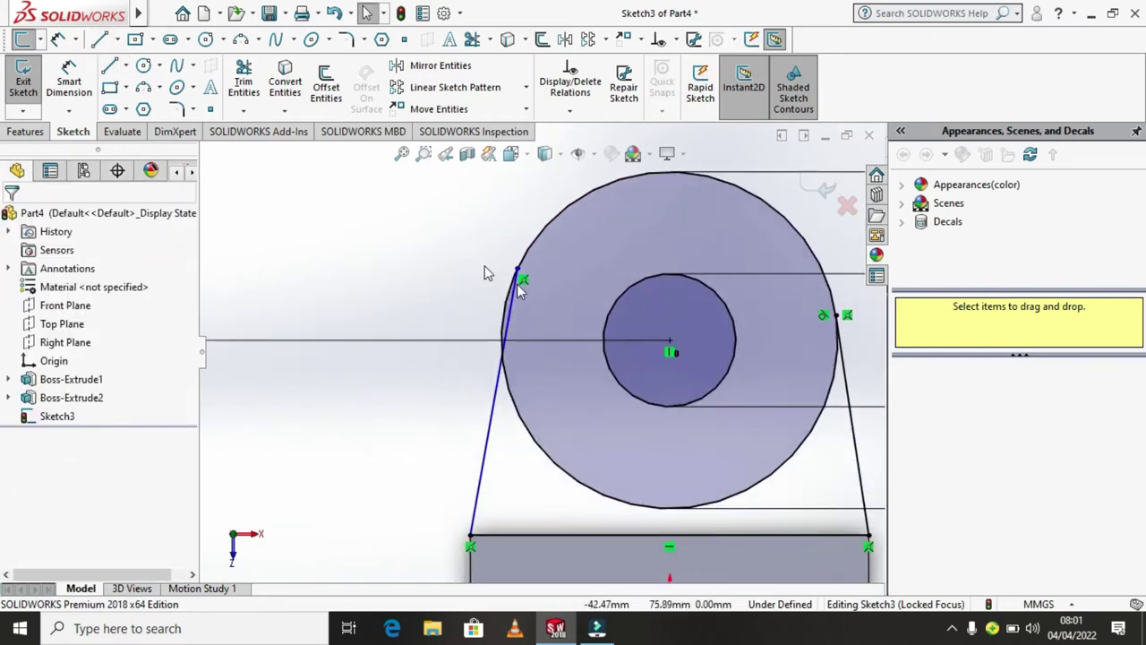
Step: Make the left slanted line tangent to the Ø76 circle
{"action": "left_click", "coordinate": [538, 439]}
{"action": "left_click", "coordinate": [494, 441], "text": "ctrl"}
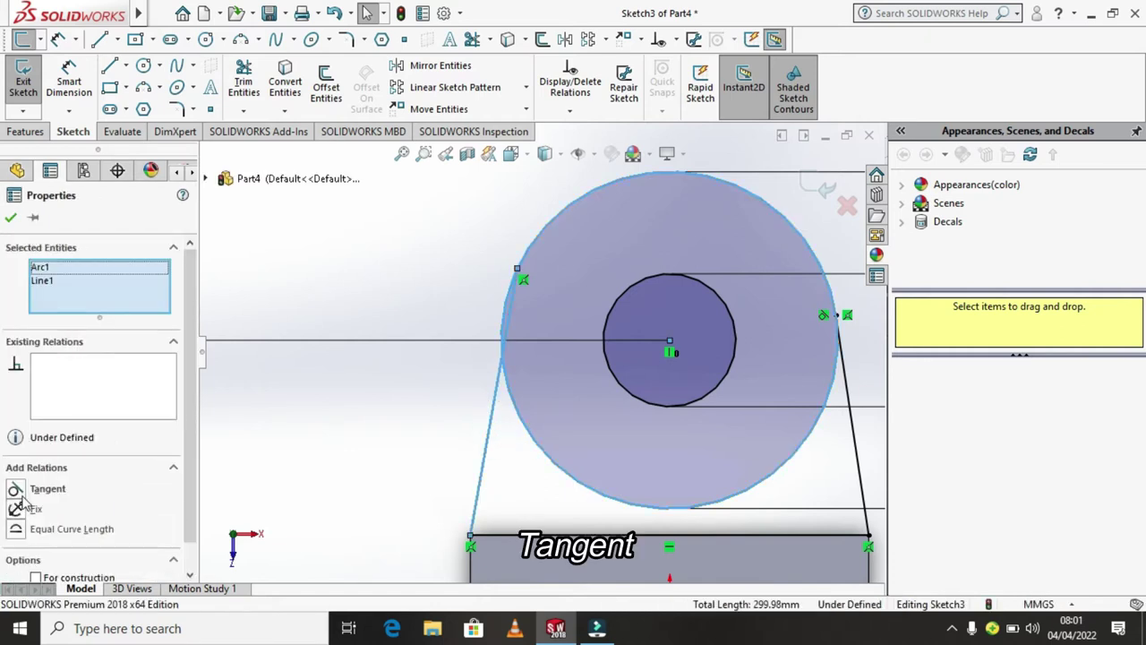
{"action": "left_click", "coordinate": [23, 495]}
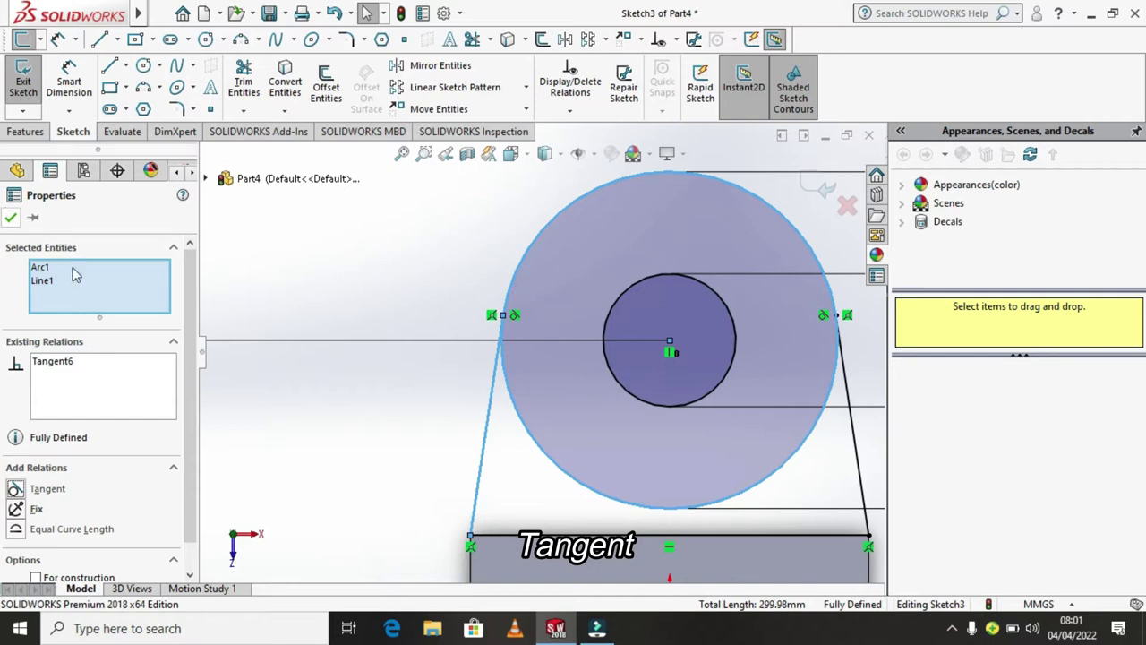
{"action": "left_click", "coordinate": [11, 219]}
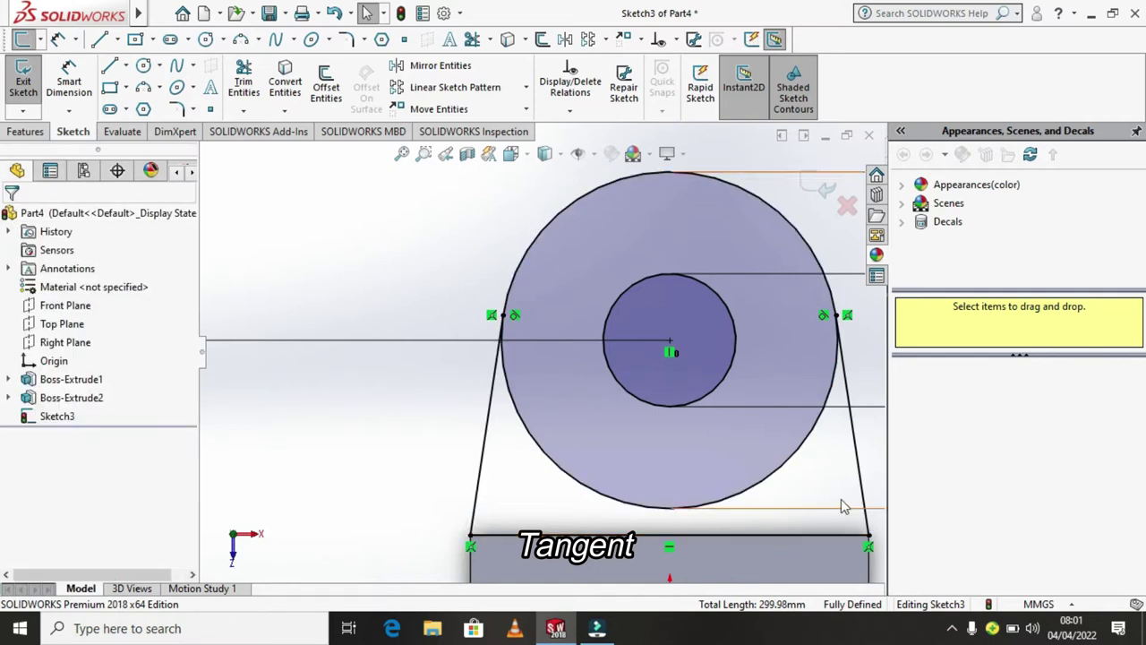
Step: Confirm the right slanted line is already tangent to the Ø76 circle
{"action": "left_click", "coordinate": [854, 466]}
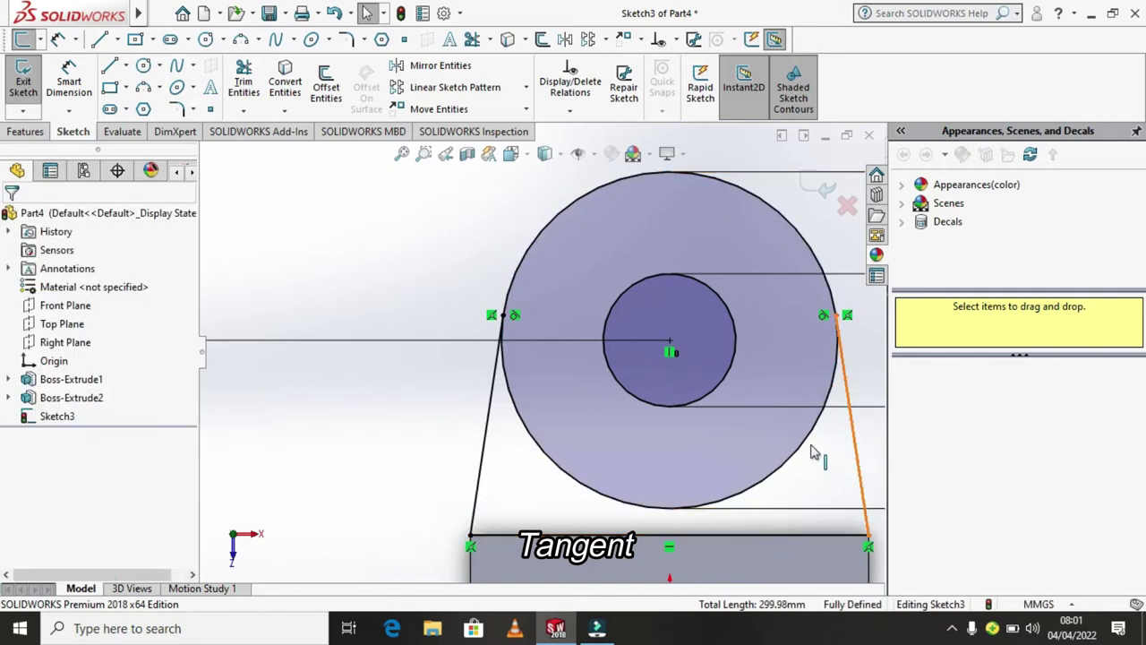
{"action": "left_click", "coordinate": [810, 447], "text": "ctrl"}
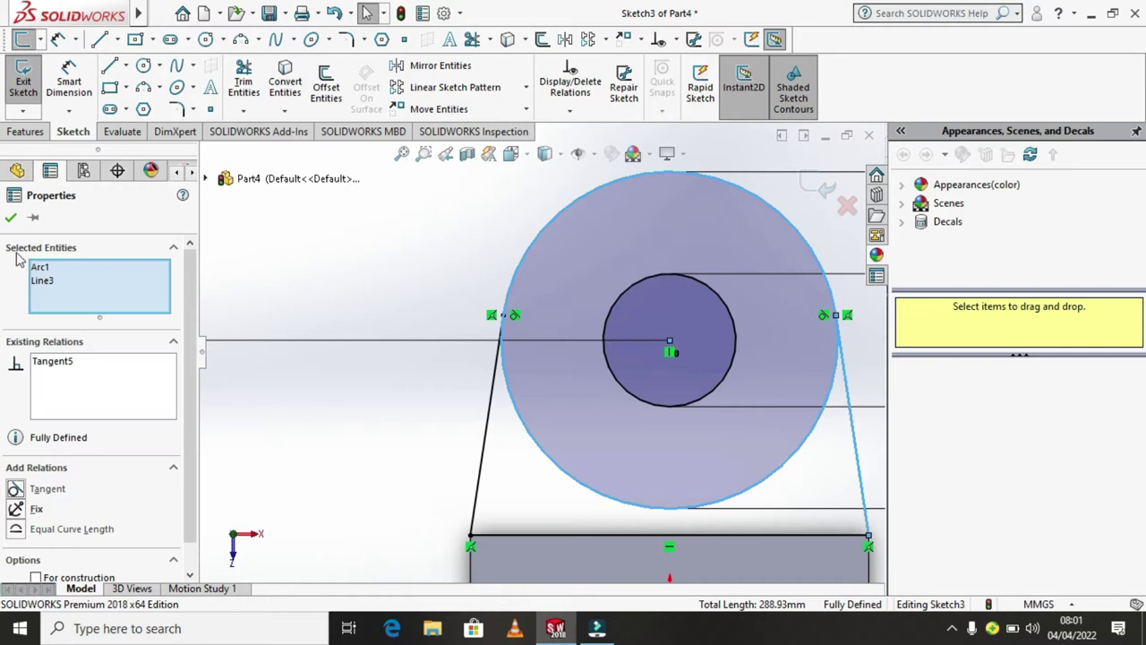
{"action": "left_click", "coordinate": [11, 217]}
{"action": "scroll", "coordinate": [677, 321], "scroll_direction": "up", "scroll_amount": 2}
{"action": "scroll", "coordinate": [681, 331], "scroll_direction": "up", "scroll_amount": 1}
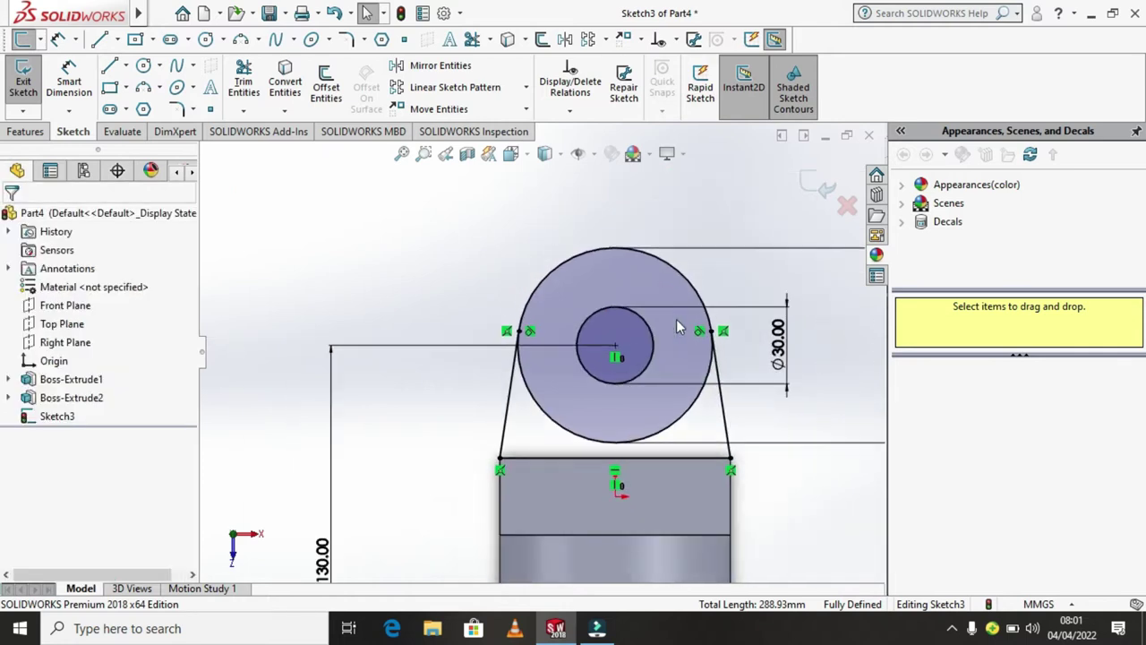
{"action": "scroll", "coordinate": [690, 349], "scroll_direction": "up", "scroll_amount": 1}
{"action": "scroll", "coordinate": [690, 347], "scroll_direction": "up", "scroll_amount": 1}
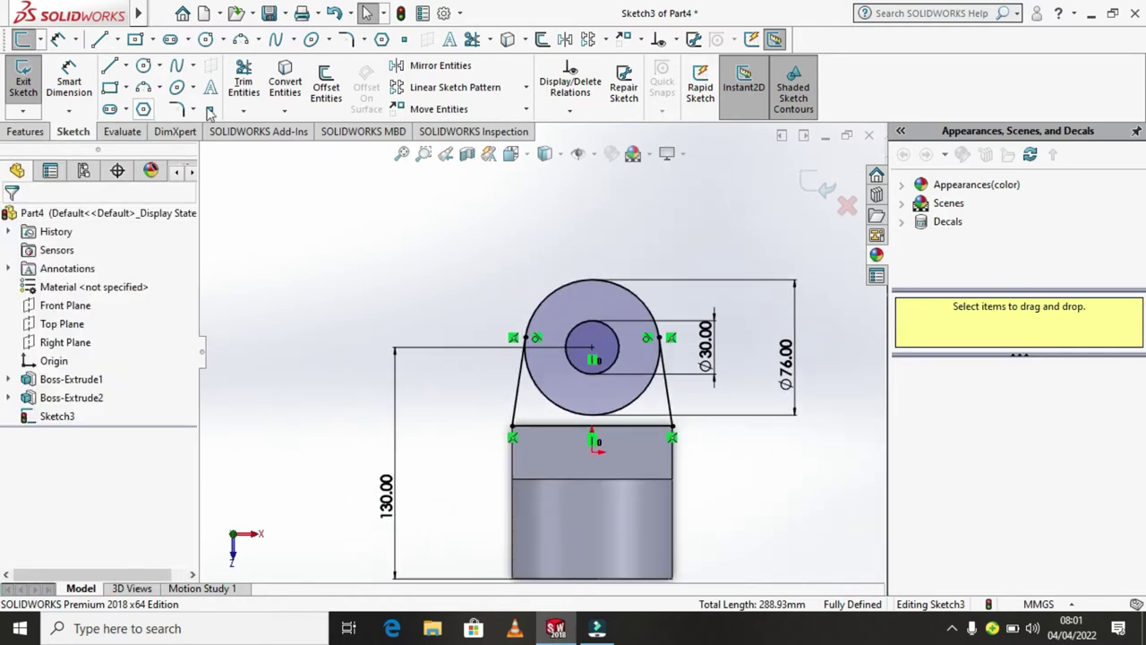
{"action": "left_click", "coordinate": [244, 111]}
Step: Trim to closest the Ø76 circle's lower arc between the two side lines
{"action": "left_click", "coordinate": [272, 134]}
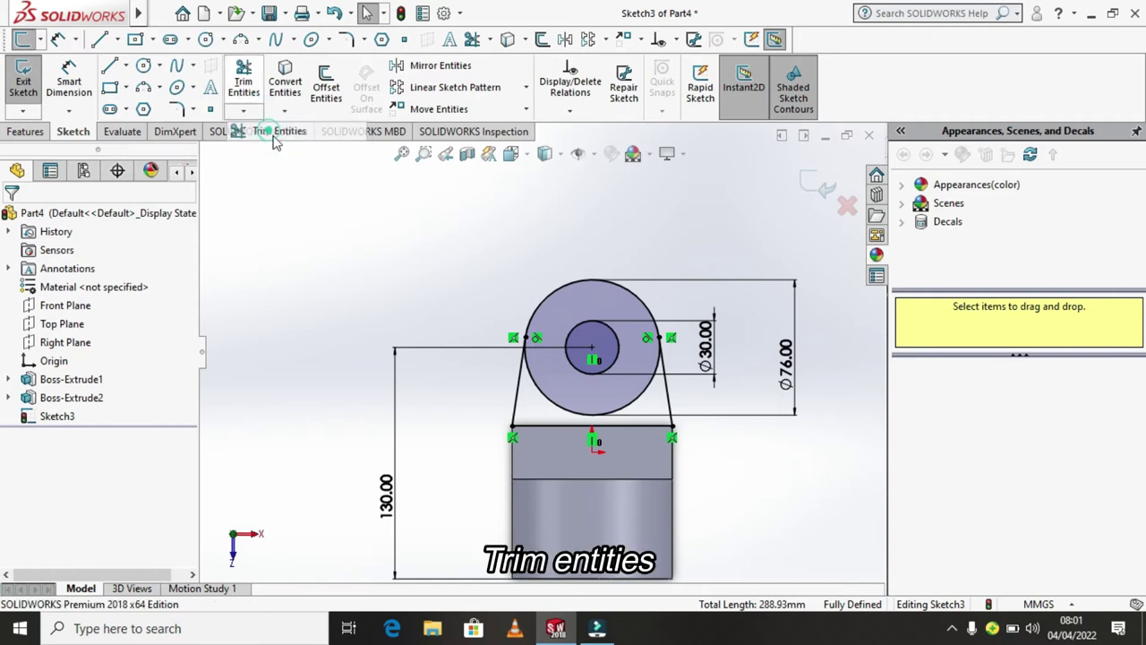
{"action": "left_click", "coordinate": [646, 400]}
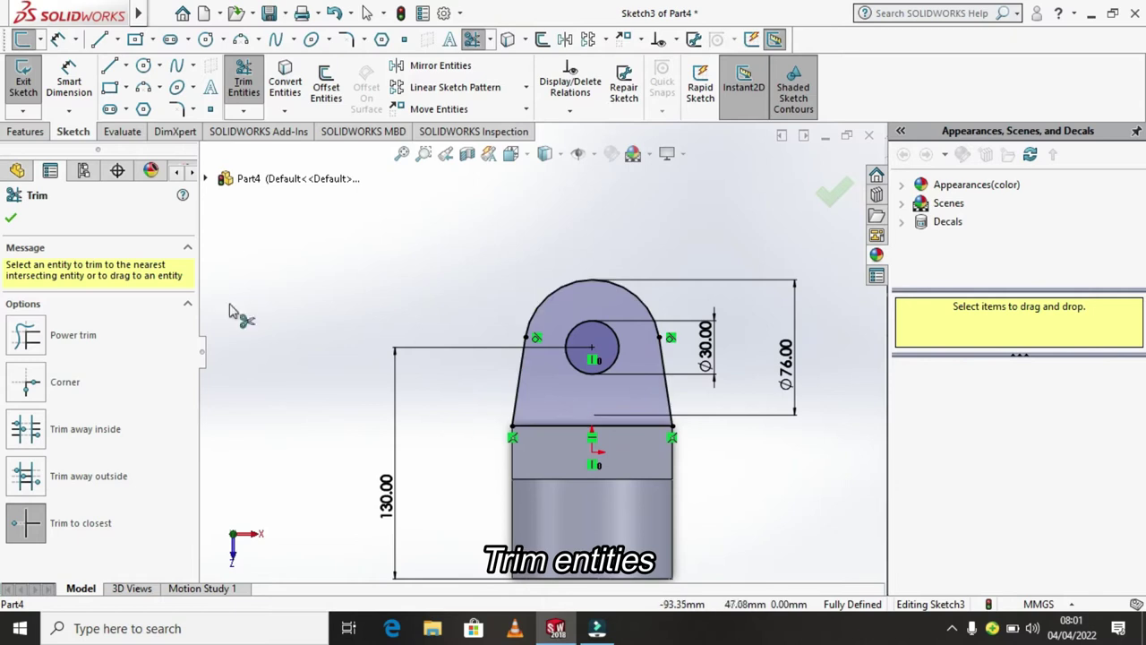
{"action": "left_click", "coordinate": [11, 222]}
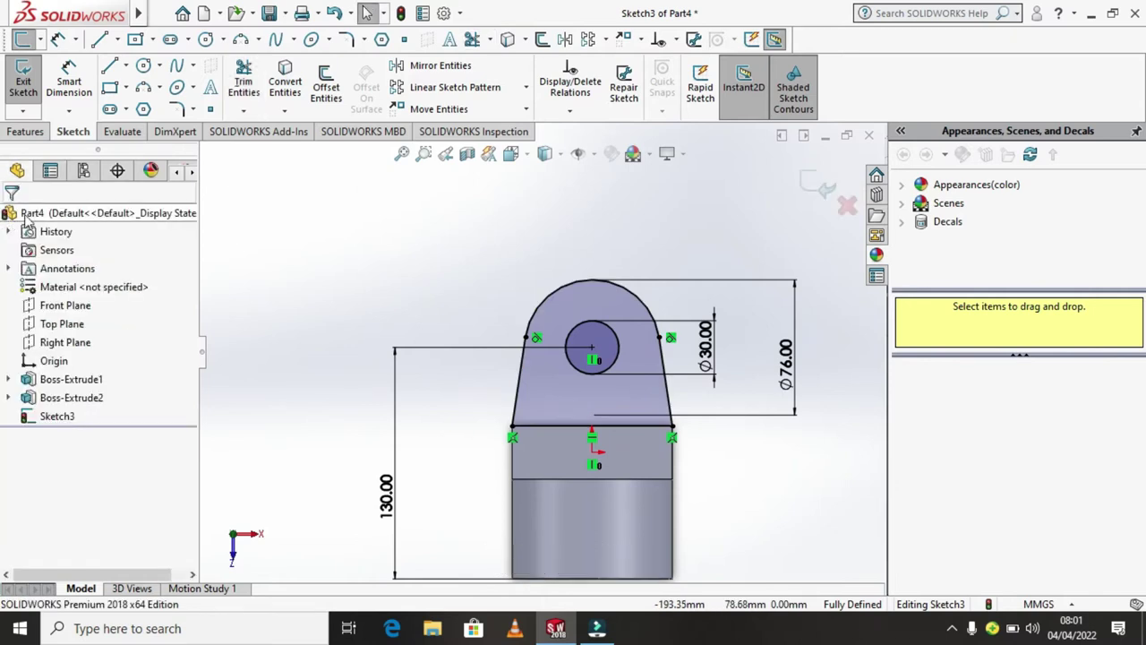
{"action": "scroll", "coordinate": [538, 367], "scroll_direction": "up", "scroll_amount": 2}
{"action": "middle_click_drag", "start_coordinate": [754, 391], "coordinate": [675, 394]}
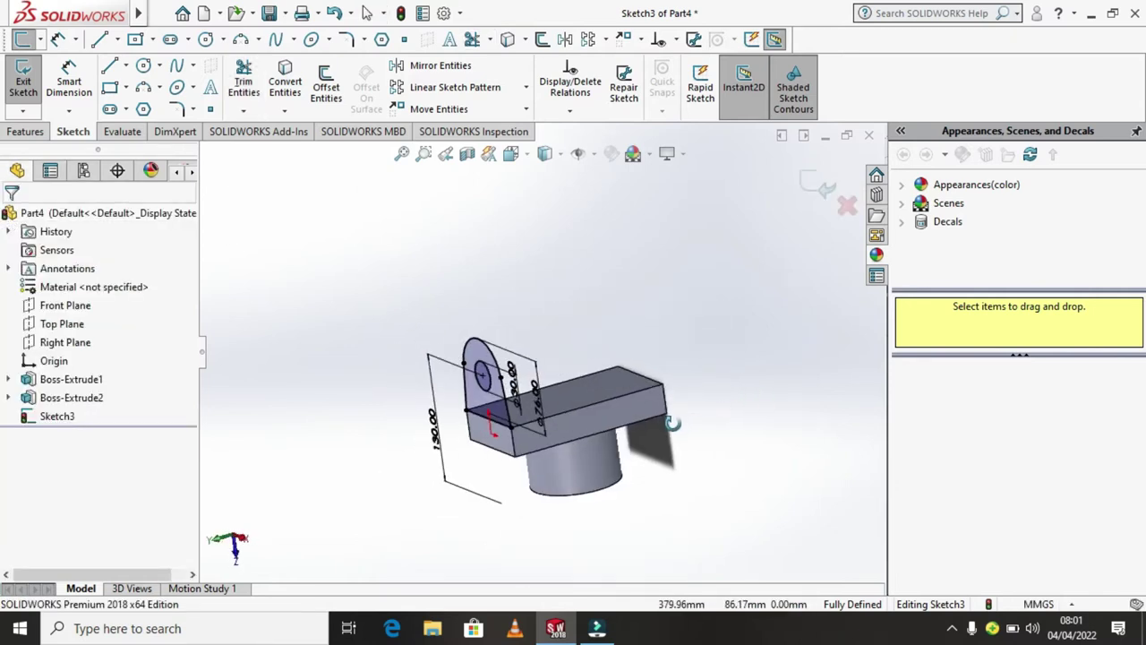
Step: Extrude the rounded arm sketch 30 mm blind in the reversed direction
{"action": "left_click", "coordinate": [25, 131]}
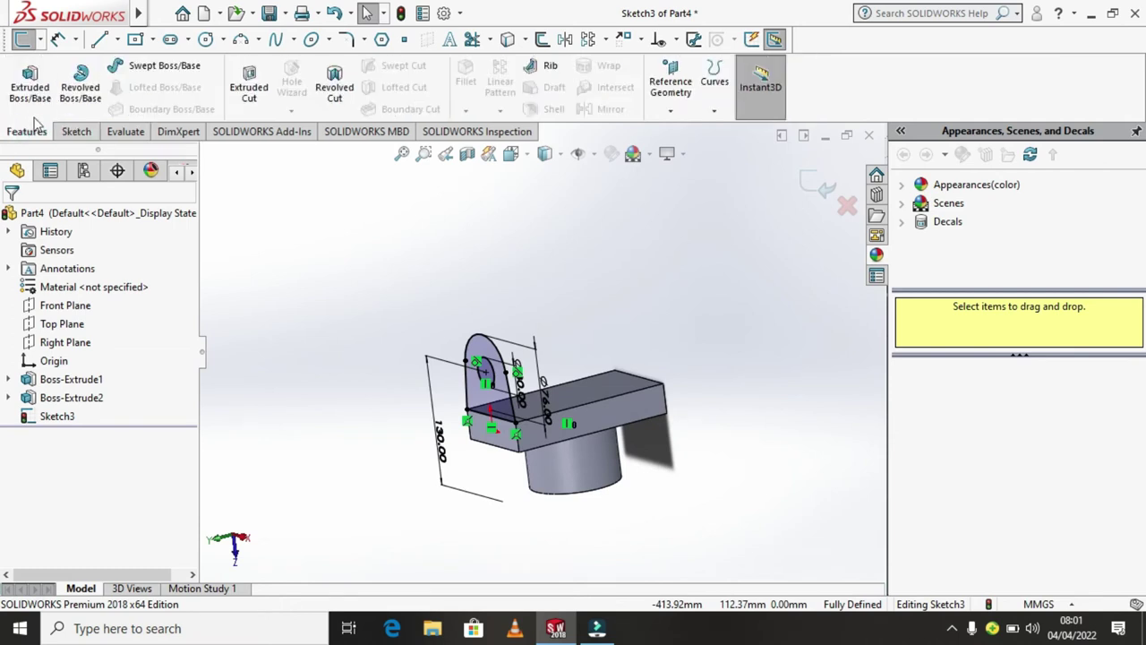
{"action": "left_click", "coordinate": [31, 94]}
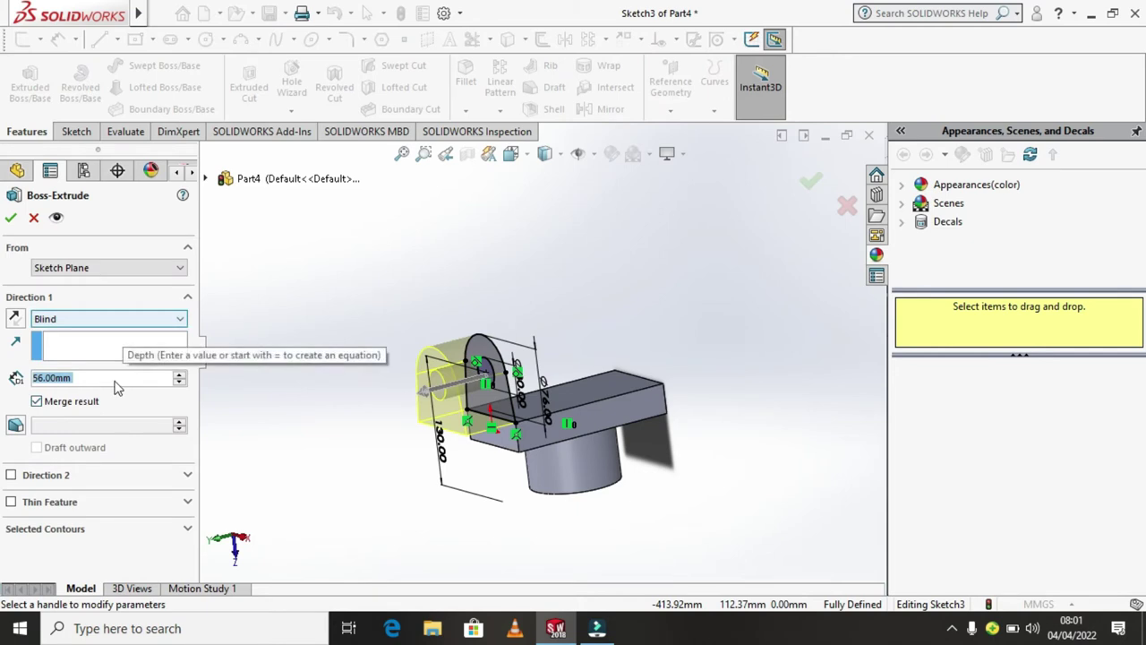
{"action": "type", "text": "3"}
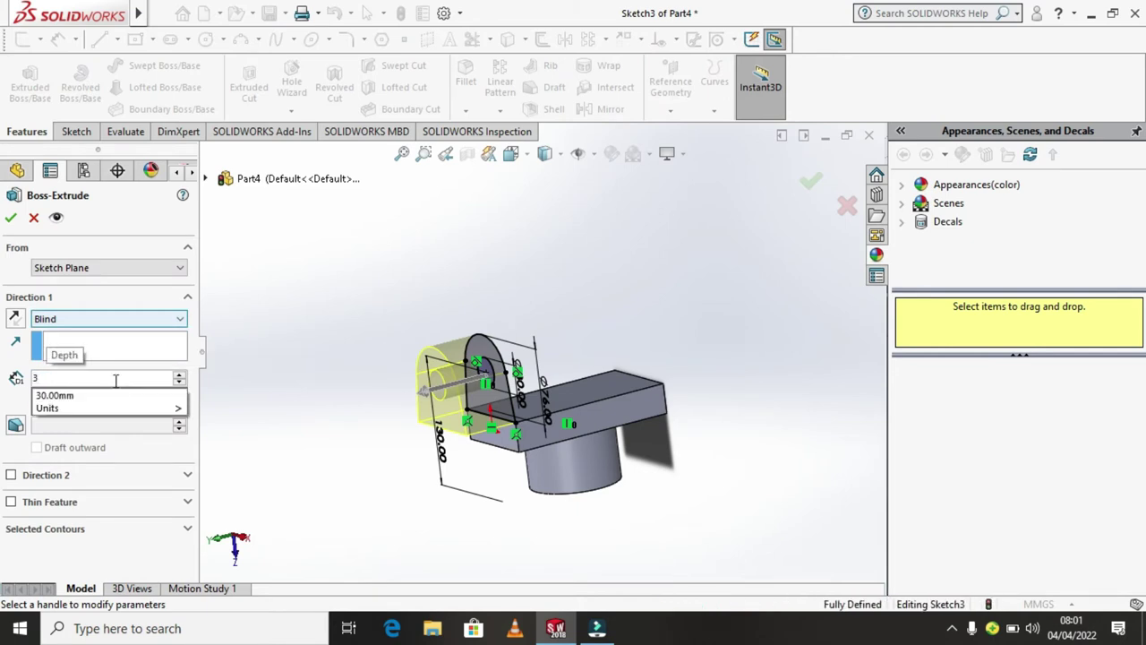
{"action": "type", "text": "0"}
{"action": "key", "text": "Return"}
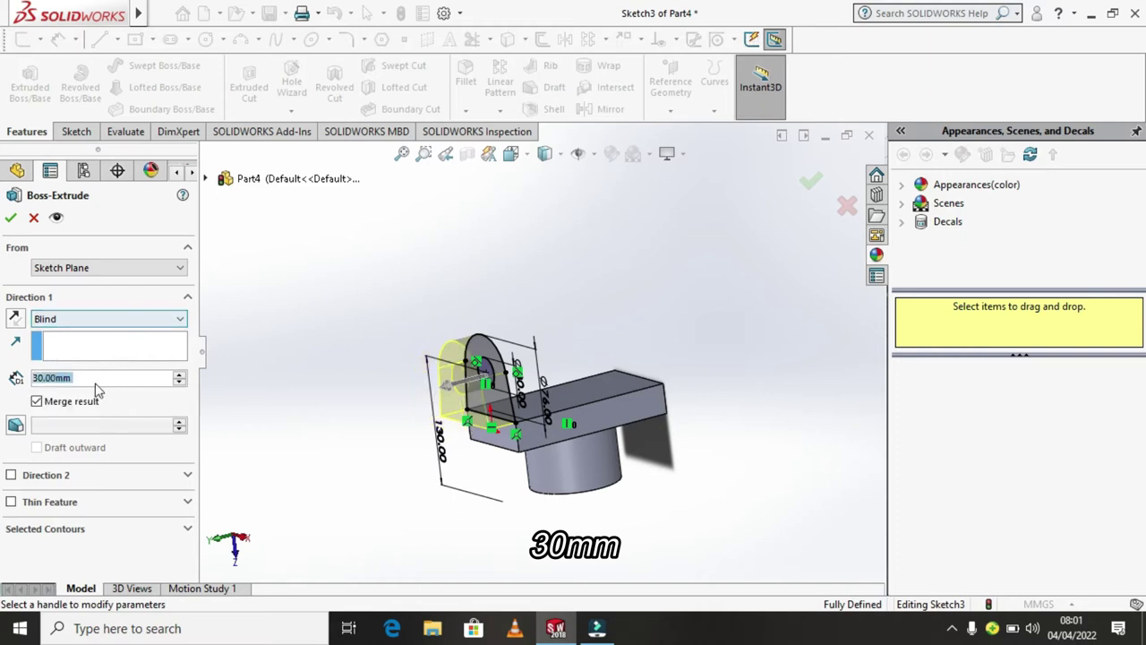
{"action": "left_click", "coordinate": [15, 320]}
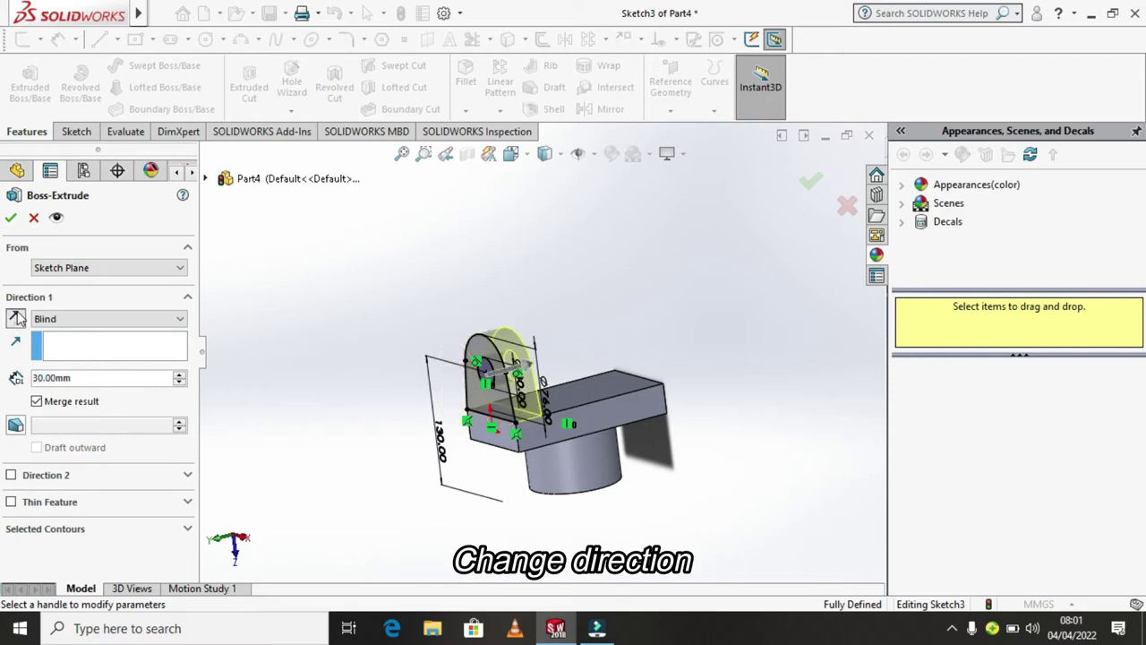
{"action": "left_click", "coordinate": [11, 219]}
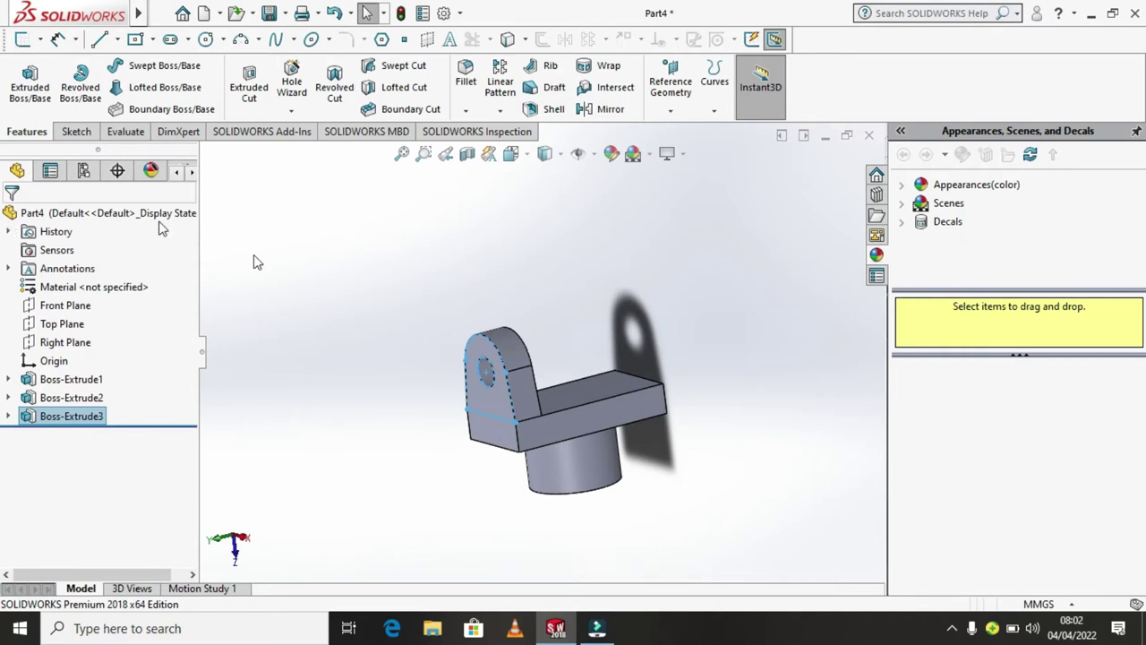
{"action": "left_click", "coordinate": [429, 270]}
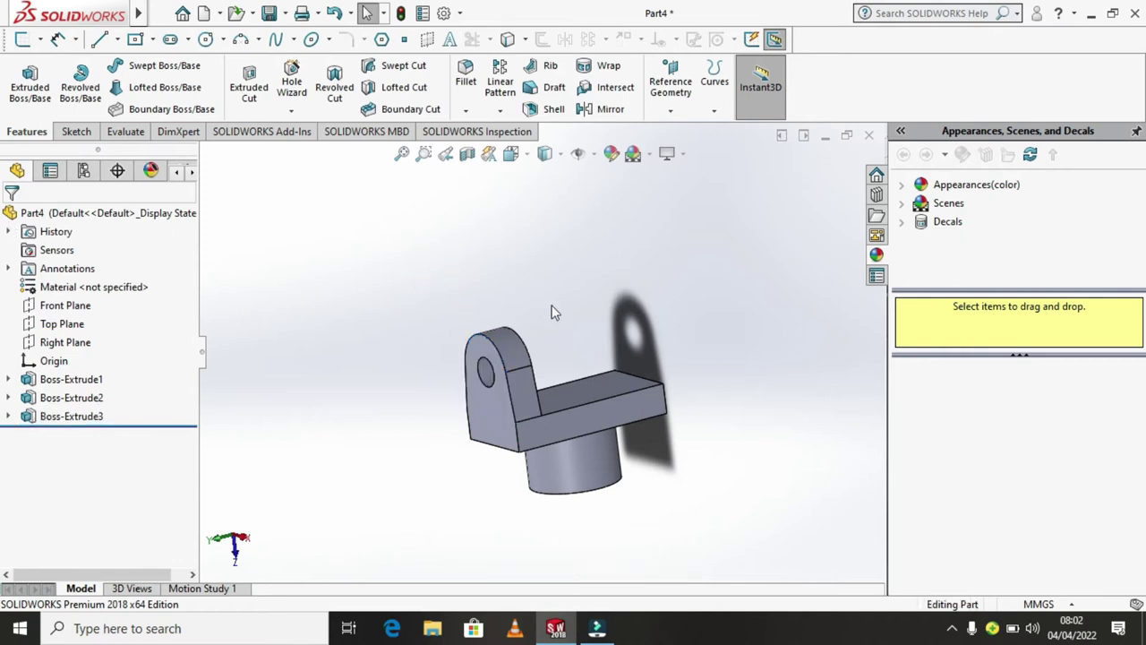
{"action": "middle_click_drag", "start_coordinate": [588, 315], "coordinate": [104, 322]}
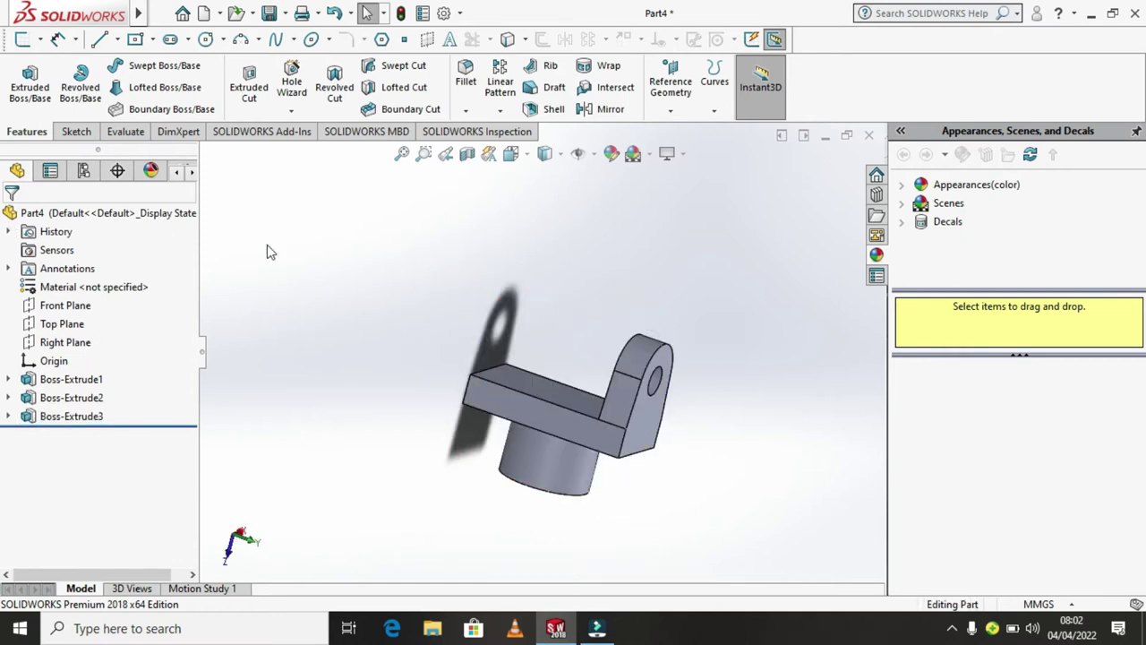
{"action": "middle_click_drag", "start_coordinate": [509, 315], "coordinate": [401, 318]}
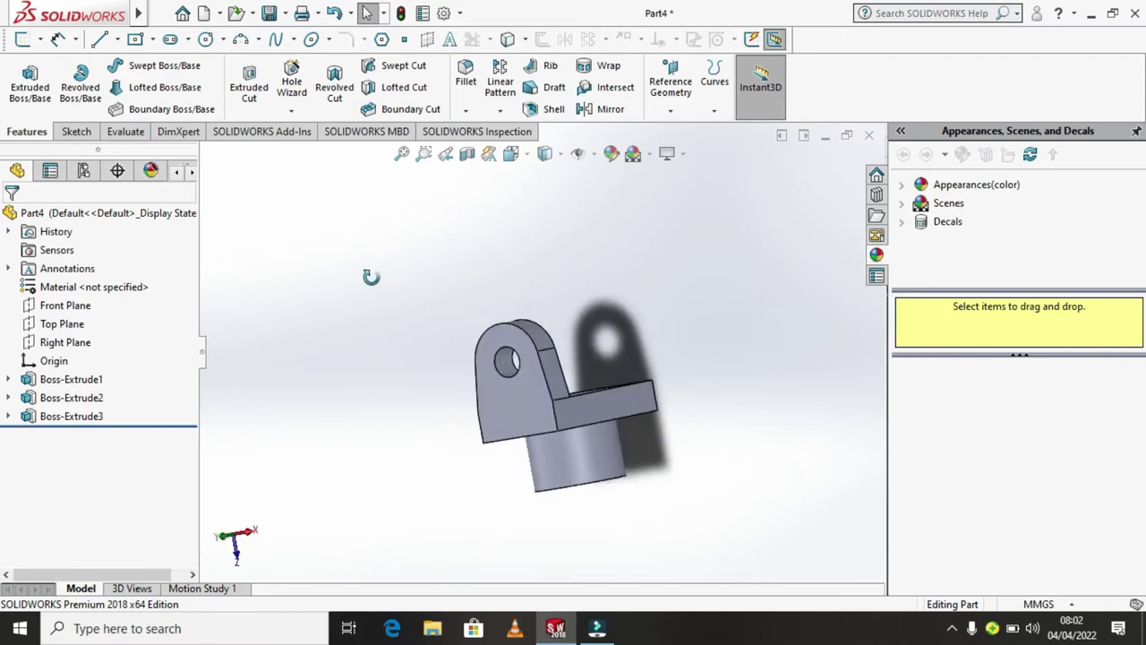
Step: Mirror Boss-Extrude3 about Top Plane to add the second holed lug
{"action": "left_click", "coordinate": [35, 330]}
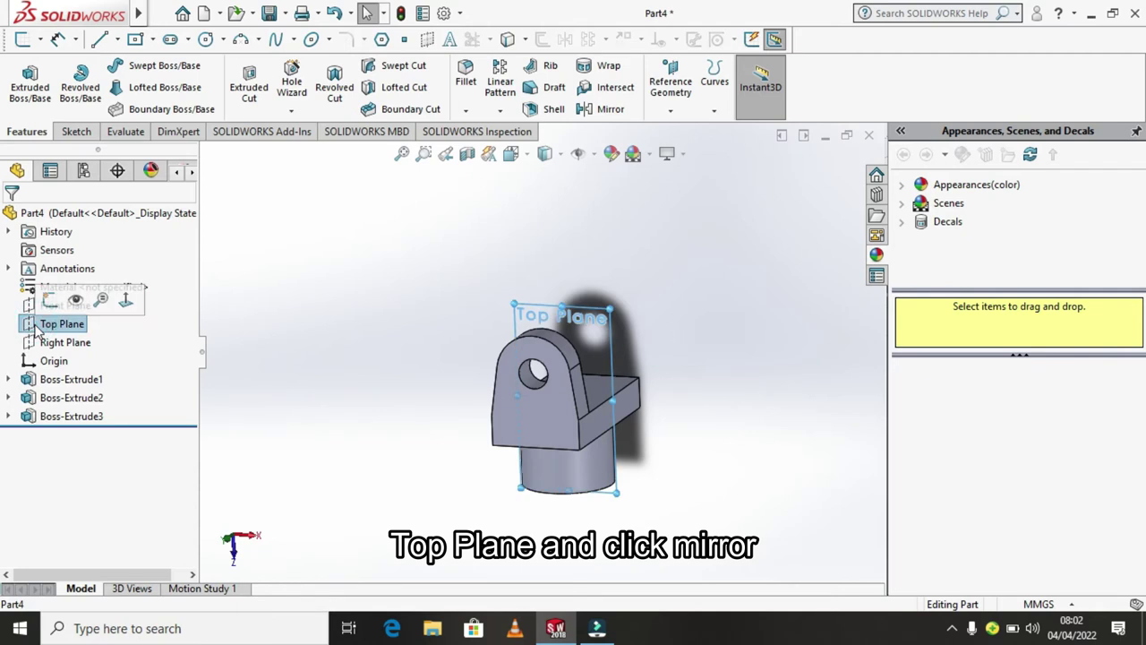
{"action": "left_click", "coordinate": [611, 110]}
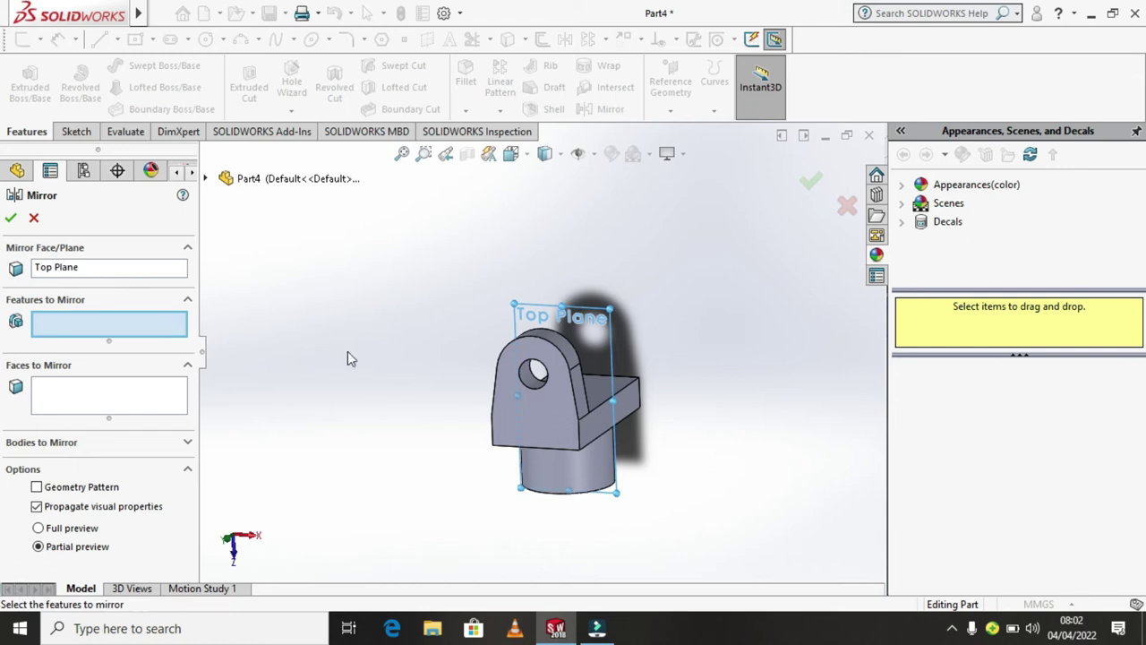
{"action": "left_click", "coordinate": [207, 180]}
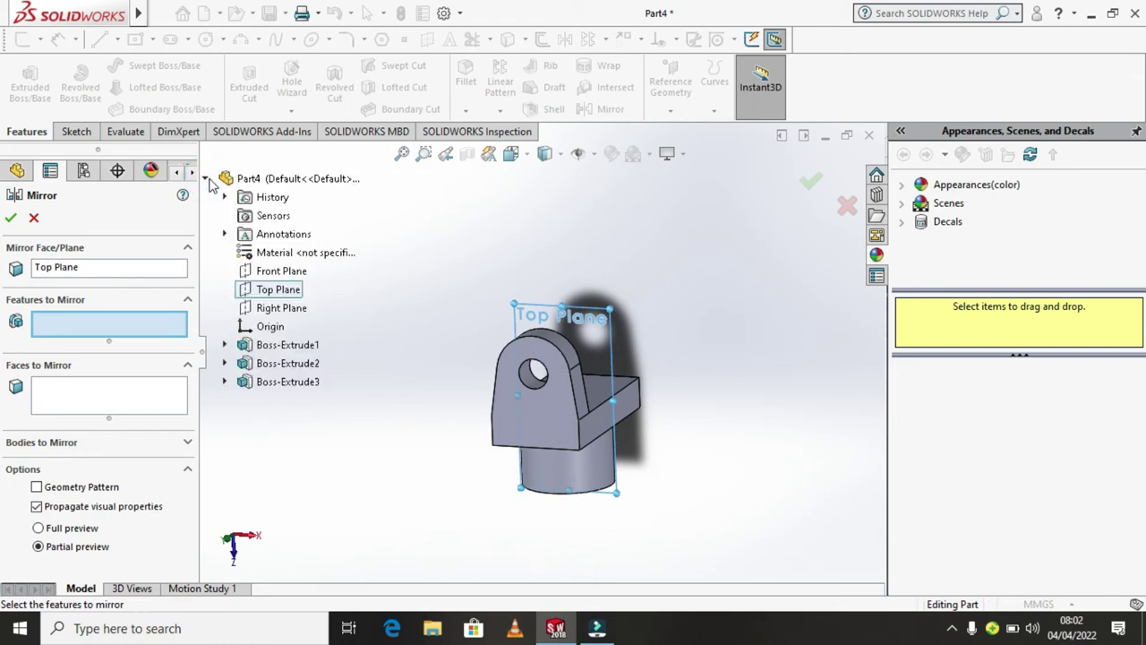
{"action": "left_click", "coordinate": [288, 382]}
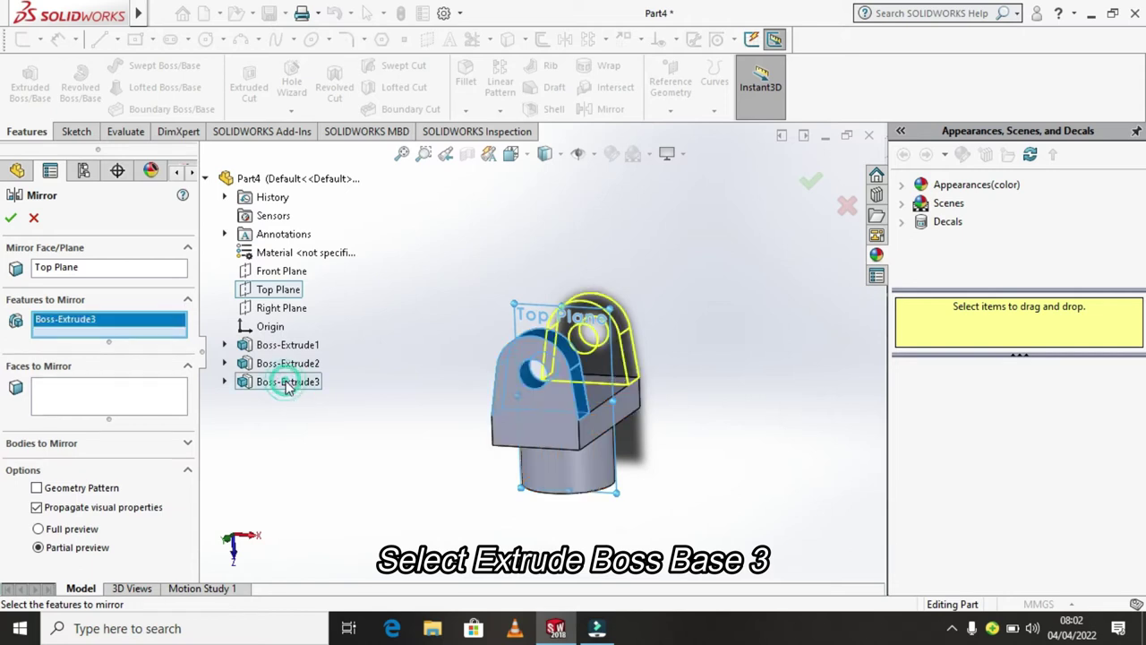
{"action": "left_click", "coordinate": [9, 221]}
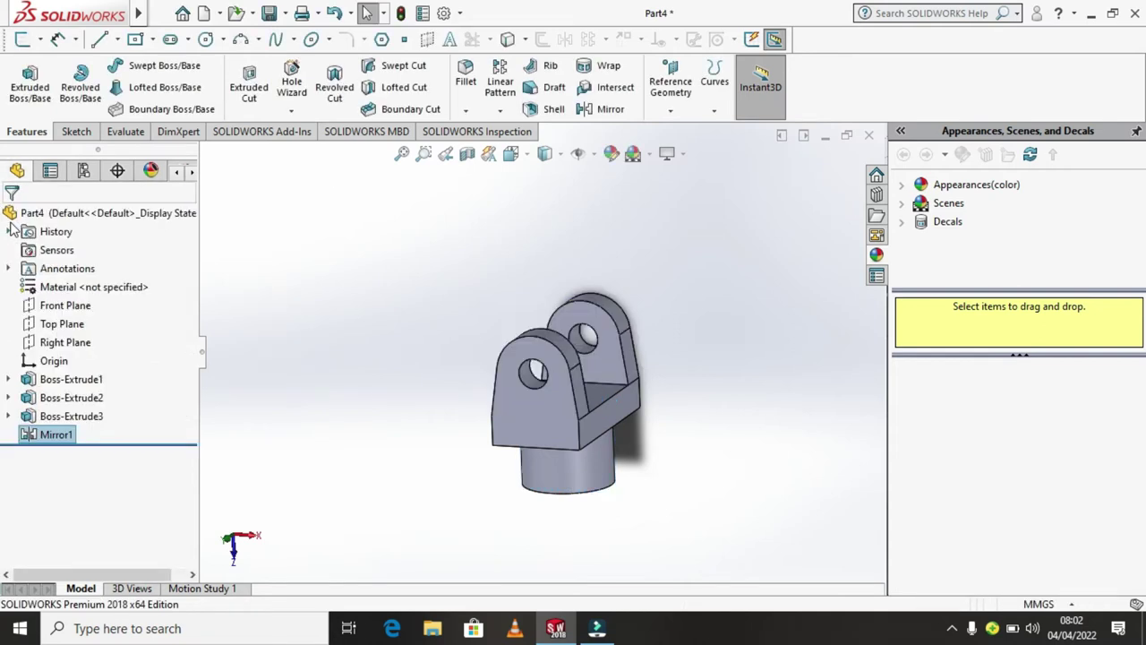
{"action": "mouse_move", "coordinate": [784, 388]}
{"action": "middle_mouse_down"}
{"action": "mouse_move", "coordinate": [623, 320]}
{"action": "mouse_move", "coordinate": [773, 328]}
{"action": "middle_mouse_up"}
Step: Apply a bright green appearance (RGB 0, 255, 0) to the whole part
{"action": "left_click", "coordinate": [611, 153]}
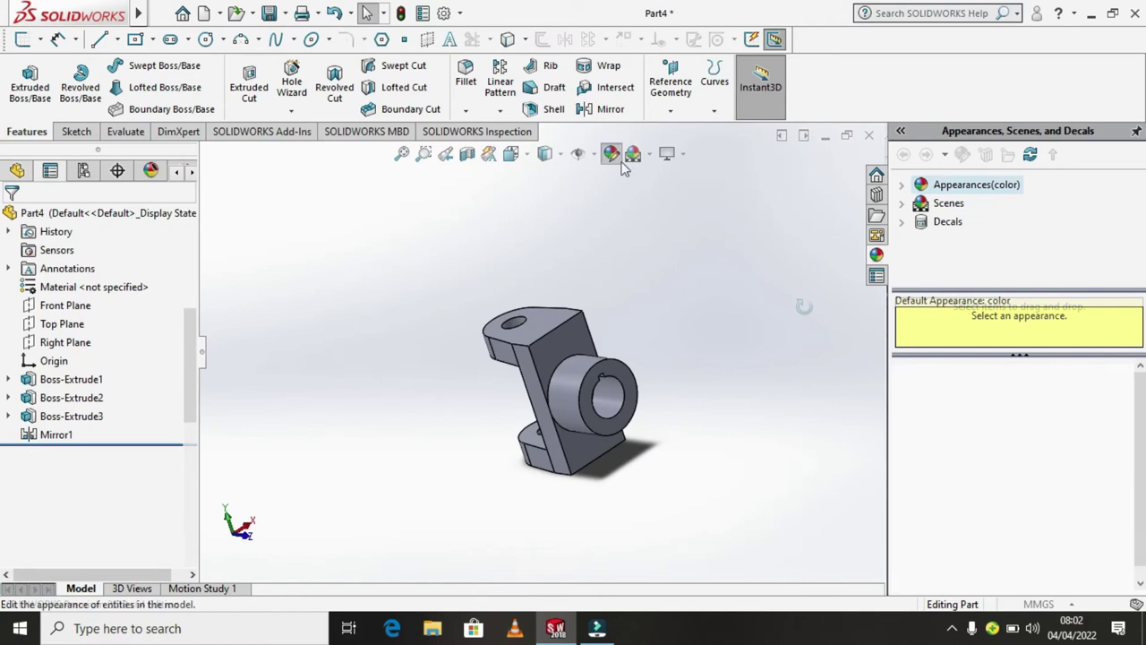
{"action": "scroll", "coordinate": [107, 501], "scroll_direction": "down", "scroll_amount": 5}
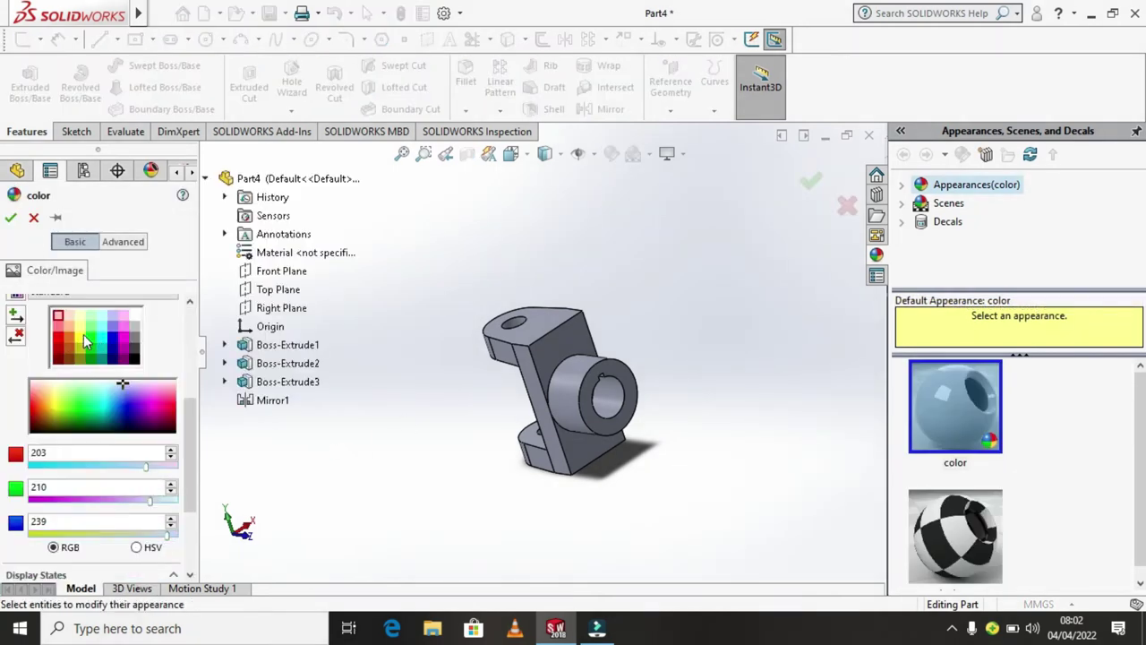
{"action": "left_click", "coordinate": [93, 343]}
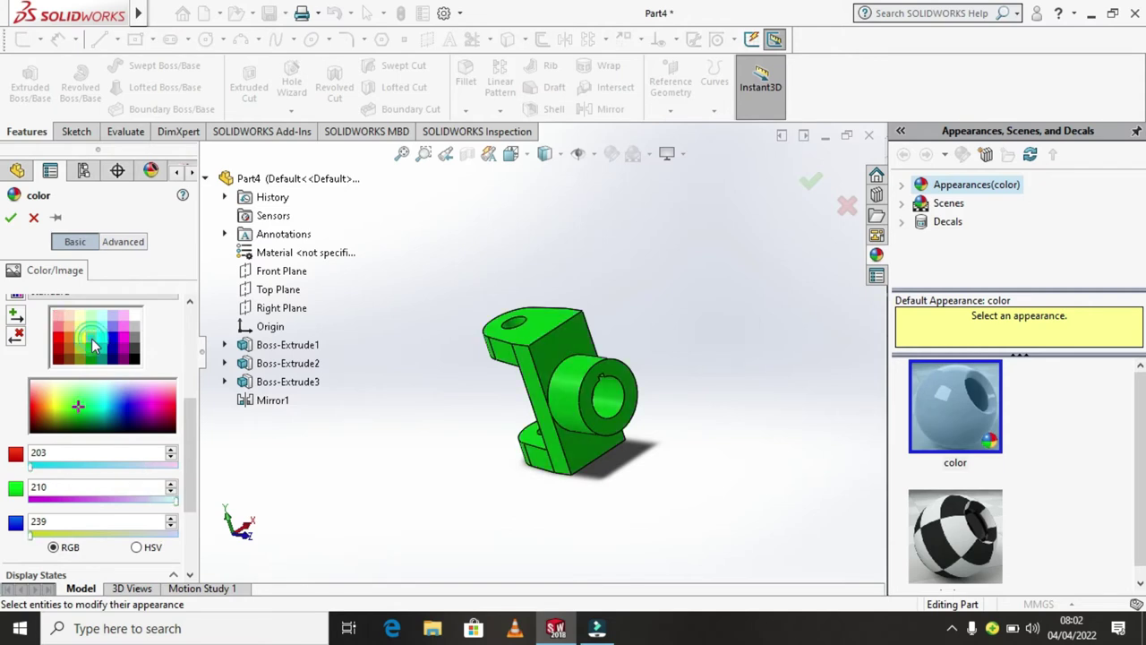
{"action": "left_click", "coordinate": [10, 219]}
{"action": "mouse_move", "coordinate": [742, 319]}
{"action": "middle_mouse_down"}
{"action": "mouse_move", "coordinate": [712, 313]}
{"action": "mouse_move", "coordinate": [576, 392]}
{"action": "mouse_move", "coordinate": [601, 353]}
{"action": "mouse_move", "coordinate": [576, 231]}
{"action": "mouse_move", "coordinate": [696, 443]}
{"action": "mouse_move", "coordinate": [796, 331]}
{"action": "middle_mouse_up"}
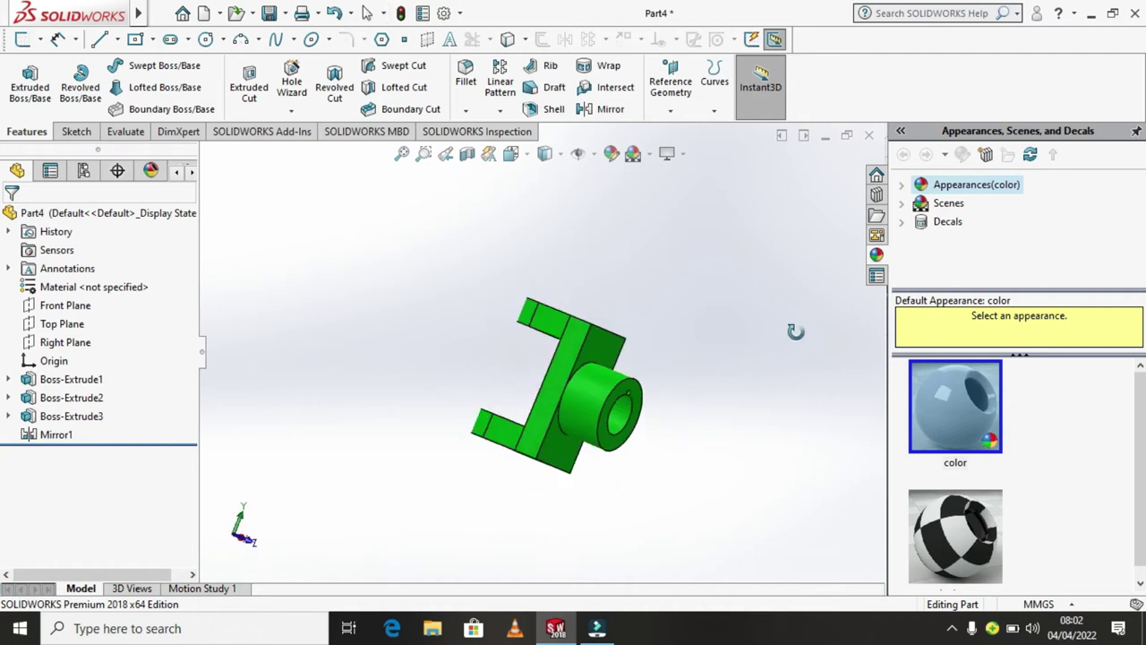
Step: Create a new blank Part document
{"action": "left_click", "coordinate": [283, 14]}
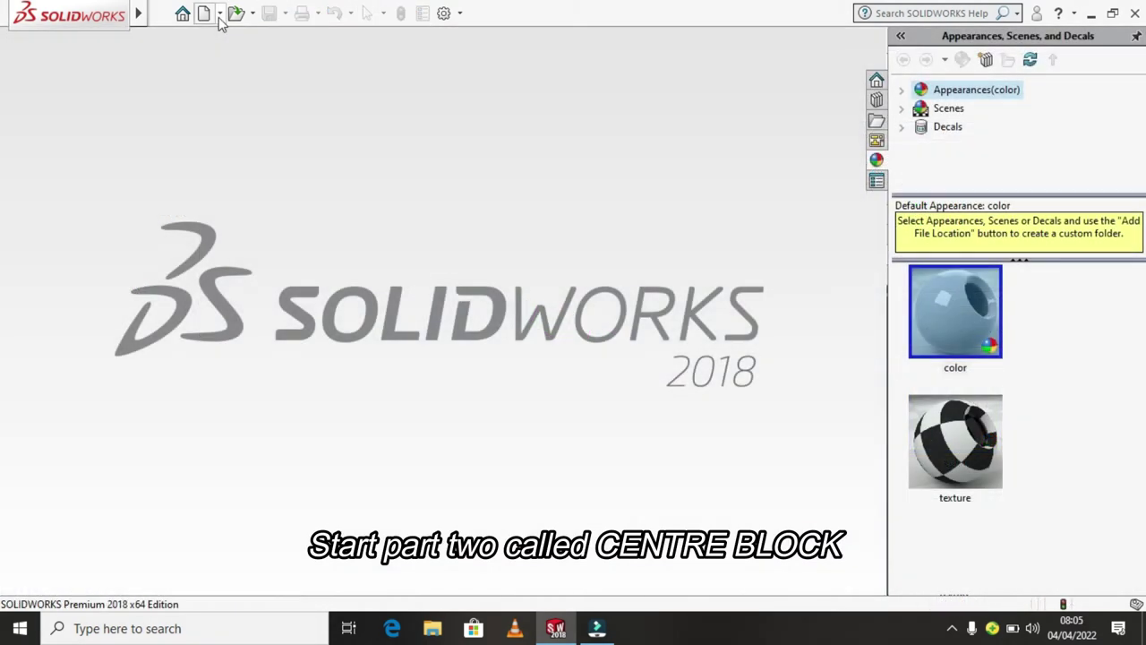
{"action": "left_click", "coordinate": [230, 35]}
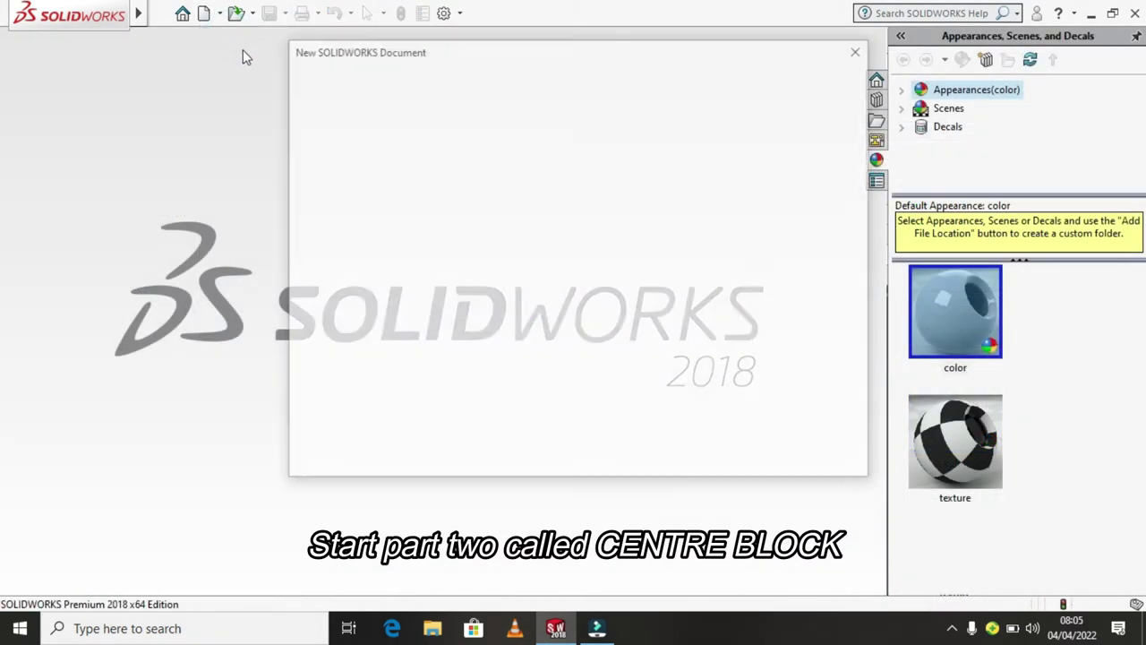
{"action": "left_click", "coordinate": [643, 440]}
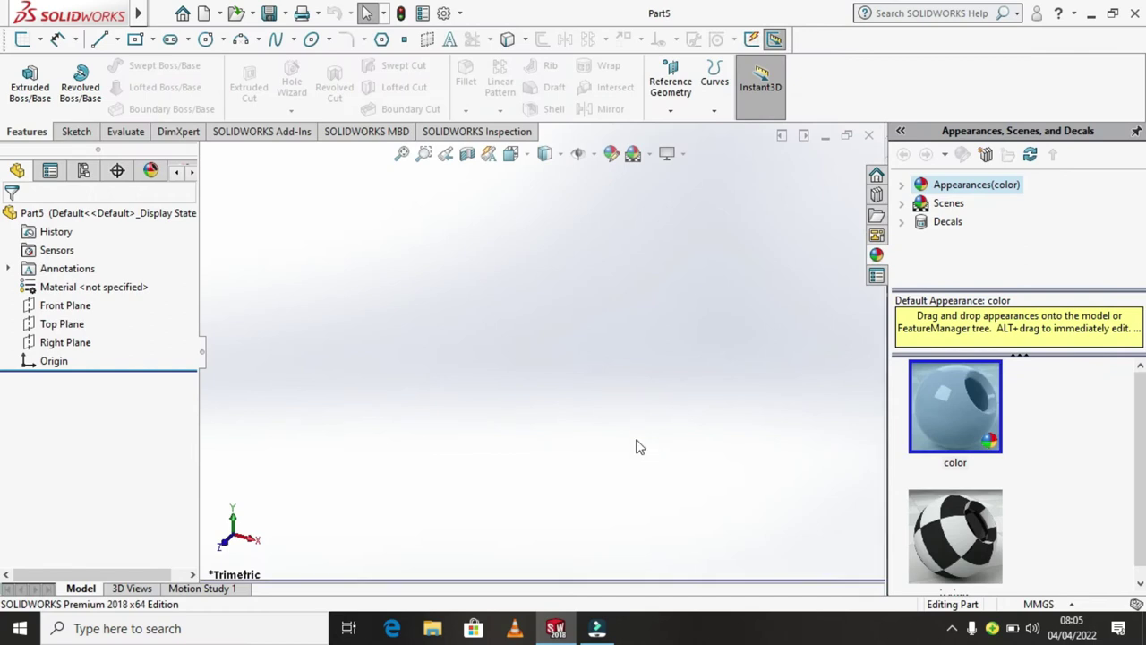
Step: On Top Plane, sketch an outer and an inner circle both centred at the origin
{"action": "left_click", "coordinate": [64, 326]}
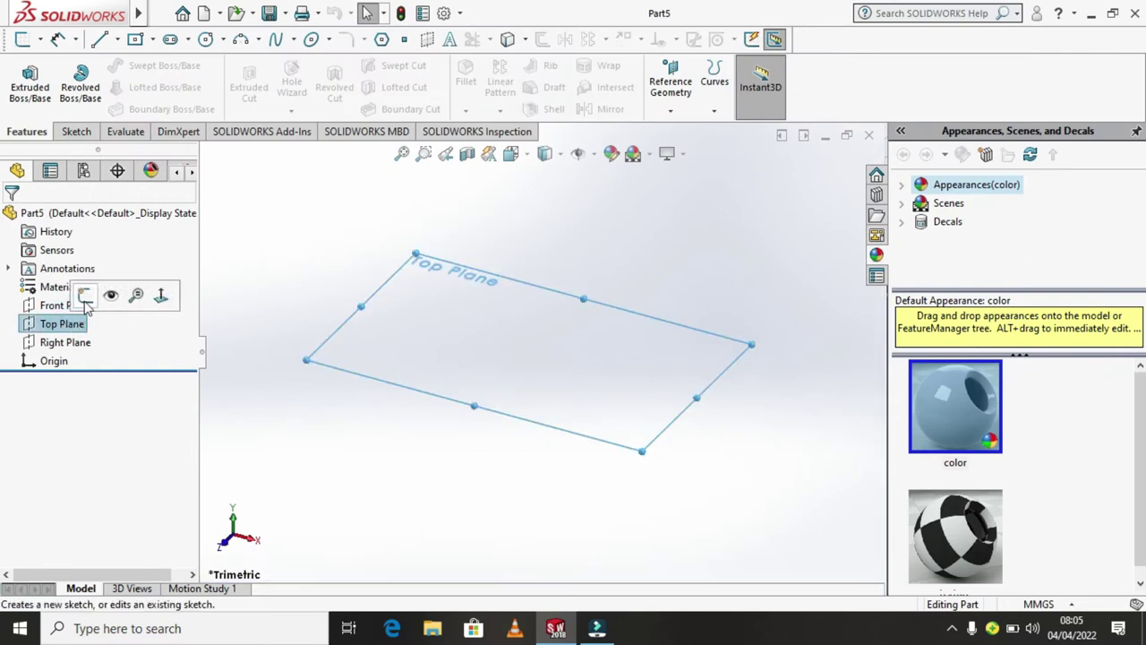
{"action": "left_click", "coordinate": [87, 302]}
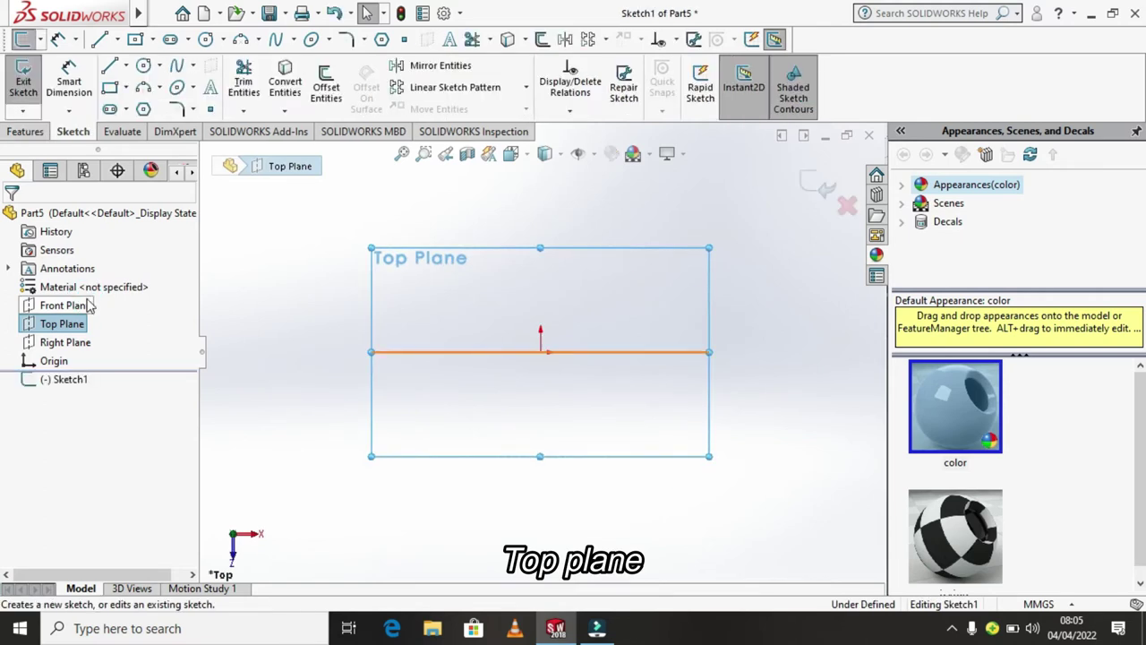
{"action": "left_click", "coordinate": [159, 87]}
{"action": "left_click", "coordinate": [173, 87]}
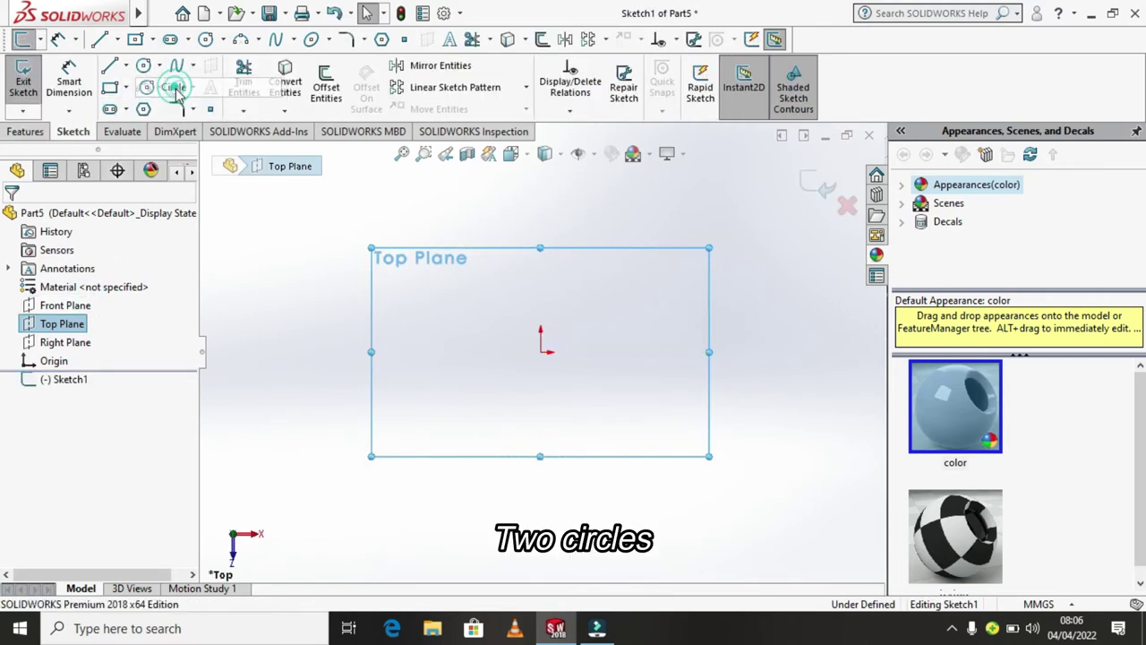
{"action": "left_click", "coordinate": [541, 350]}
{"action": "left_click", "coordinate": [570, 272]}
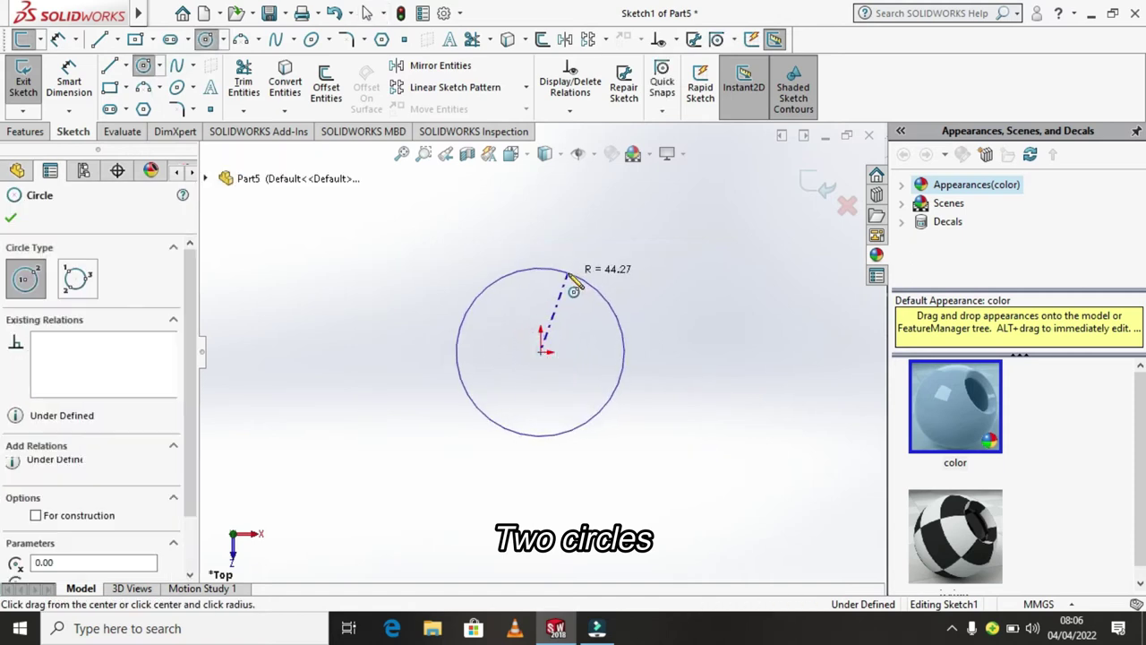
{"action": "left_click", "coordinate": [541, 352]}
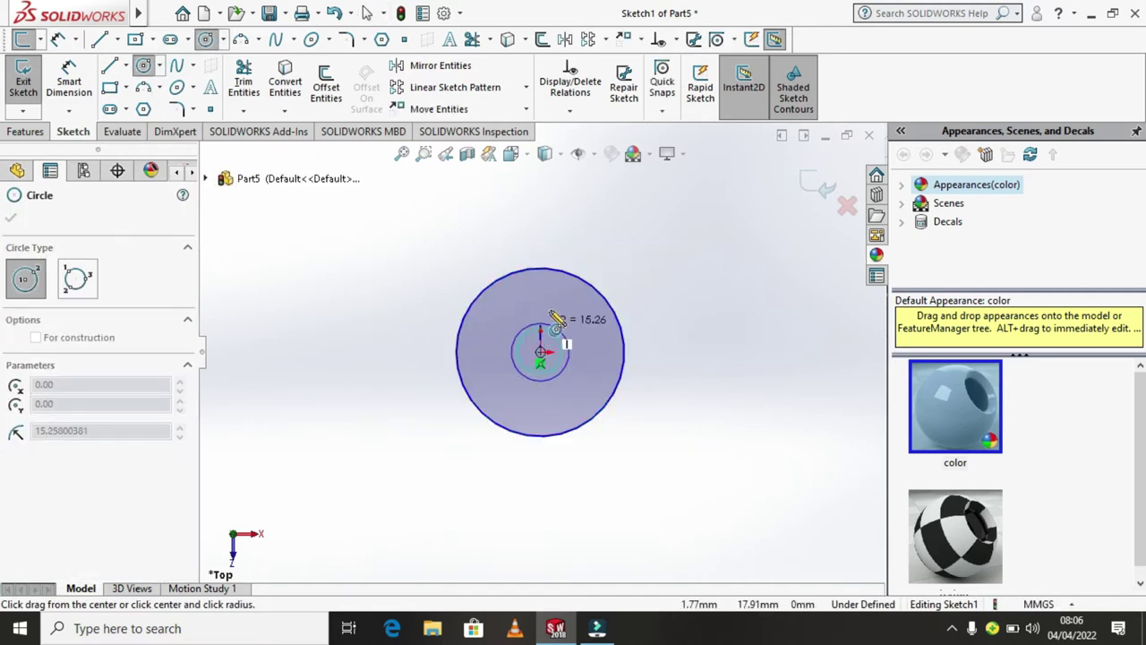
{"action": "left_click", "coordinate": [565, 296]}
{"action": "right_click", "coordinate": [566, 305]}
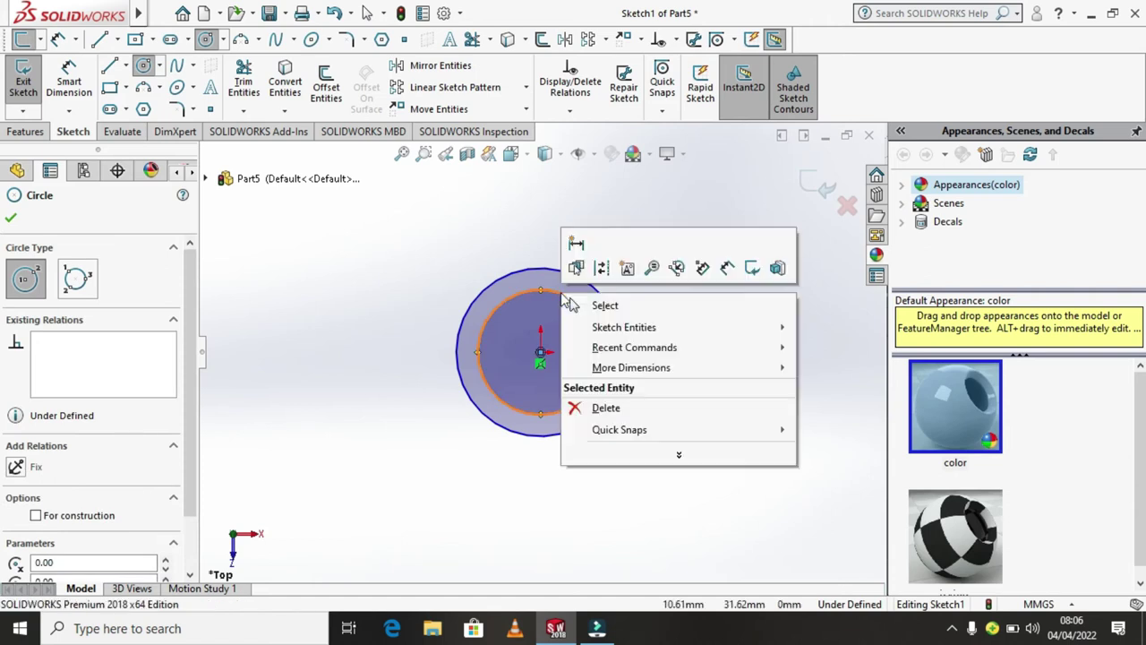
{"action": "left_click", "coordinate": [578, 304]}
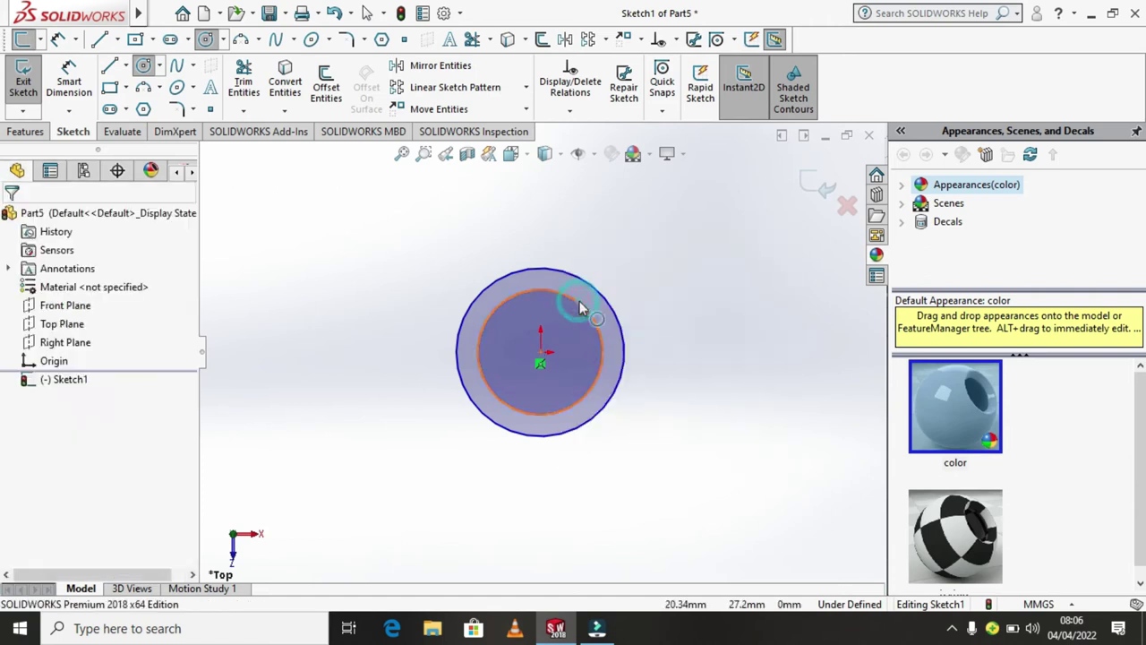
Step: Dimension the outer circle to Ø55 mm and the inner circle to Ø30 mm
{"action": "left_click", "coordinate": [69, 111]}
{"action": "left_click", "coordinate": [81, 128]}
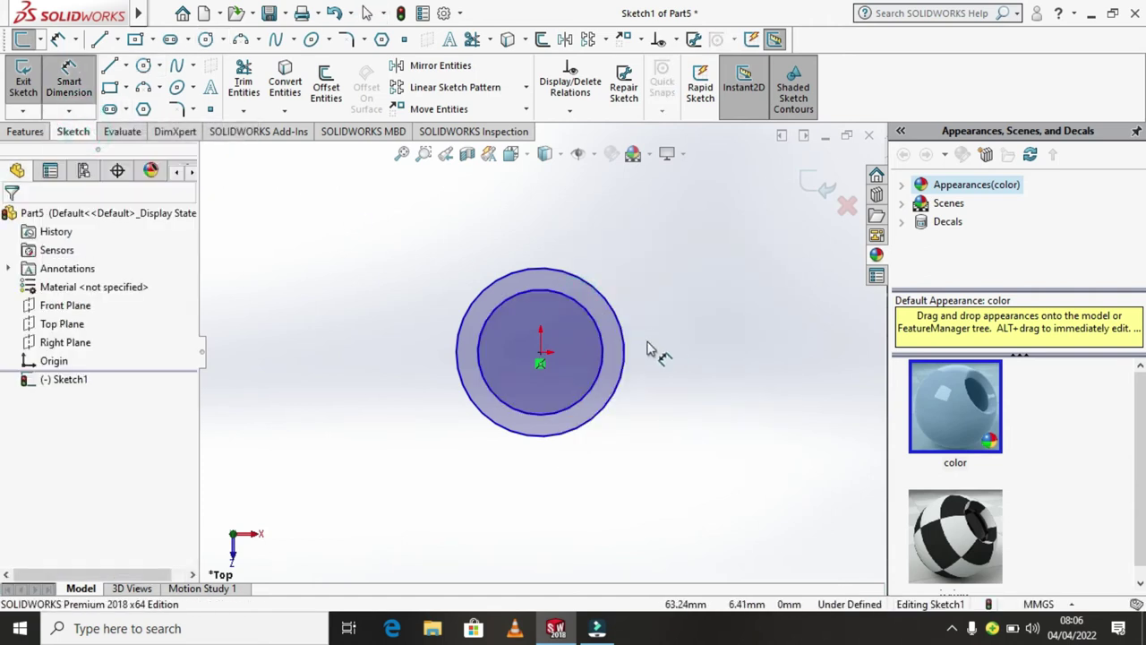
{"action": "left_click", "coordinate": [688, 335]}
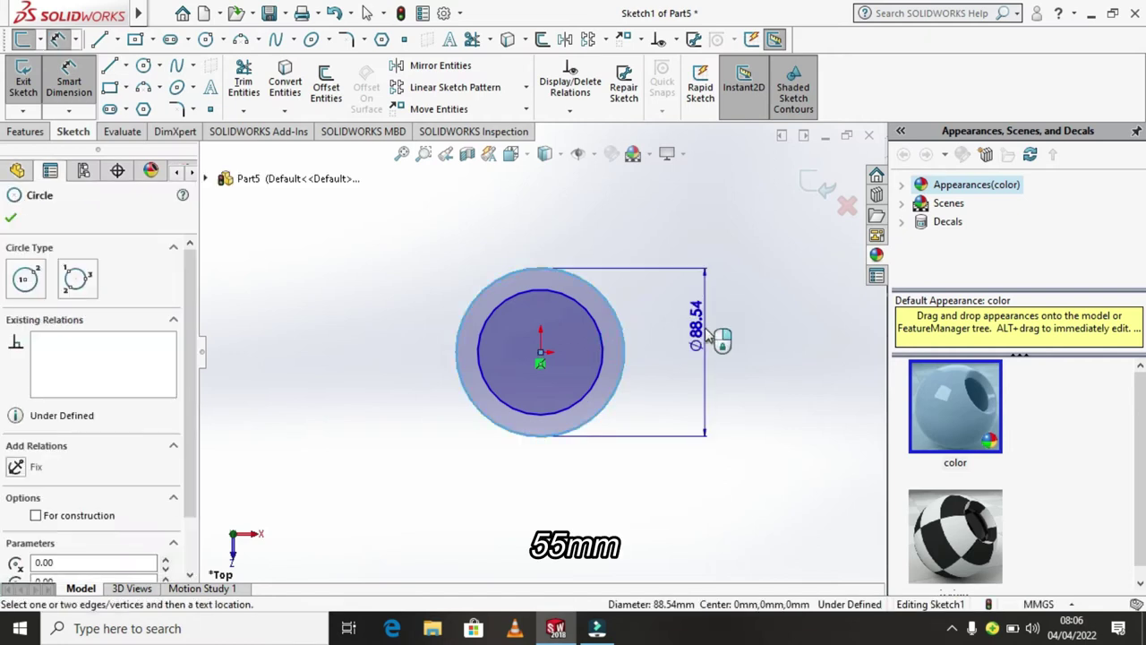
{"action": "left_click", "coordinate": [707, 336]}
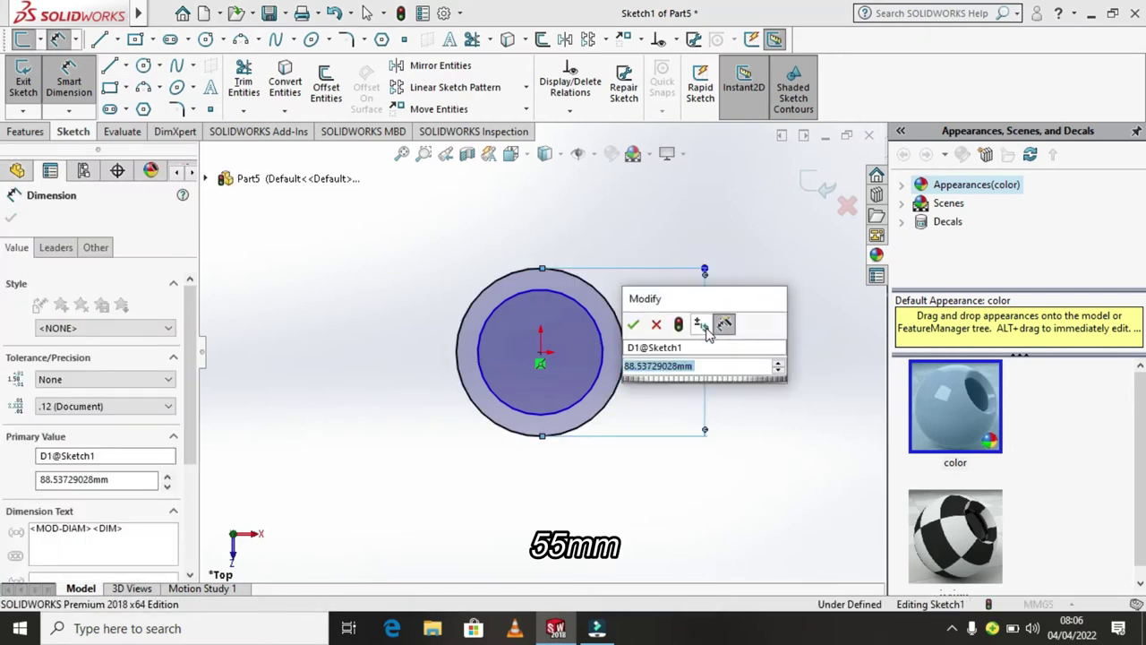
{"action": "type", "text": "55"}
{"action": "key", "text": "Return"}
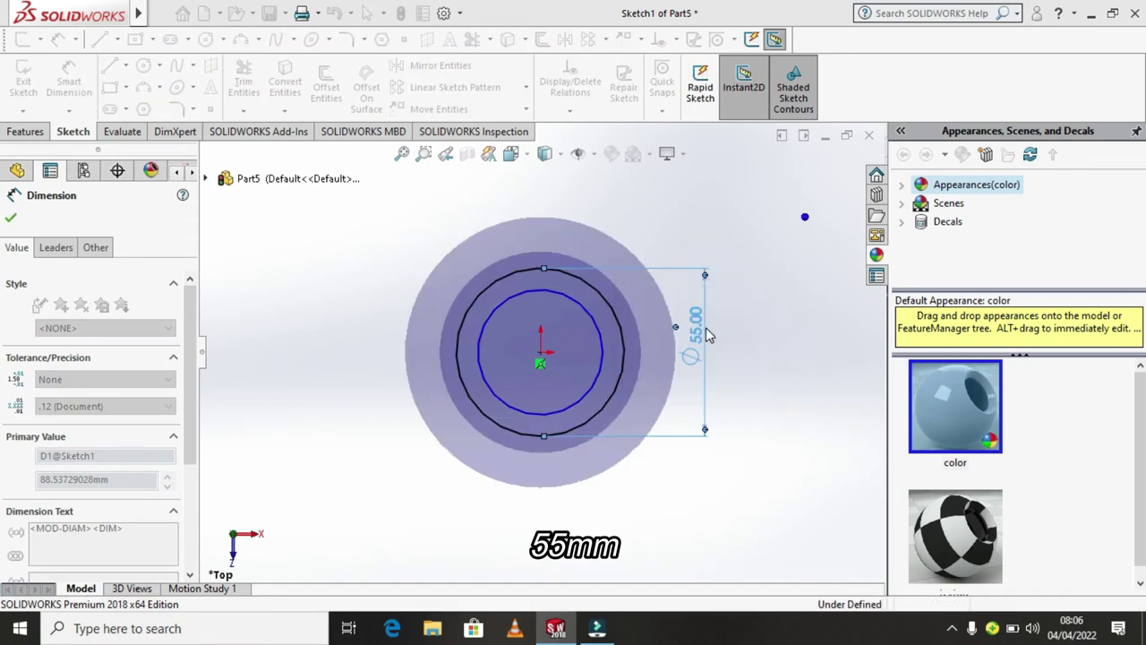
{"action": "left_click", "coordinate": [607, 355]}
{"action": "left_click", "coordinate": [661, 349]}
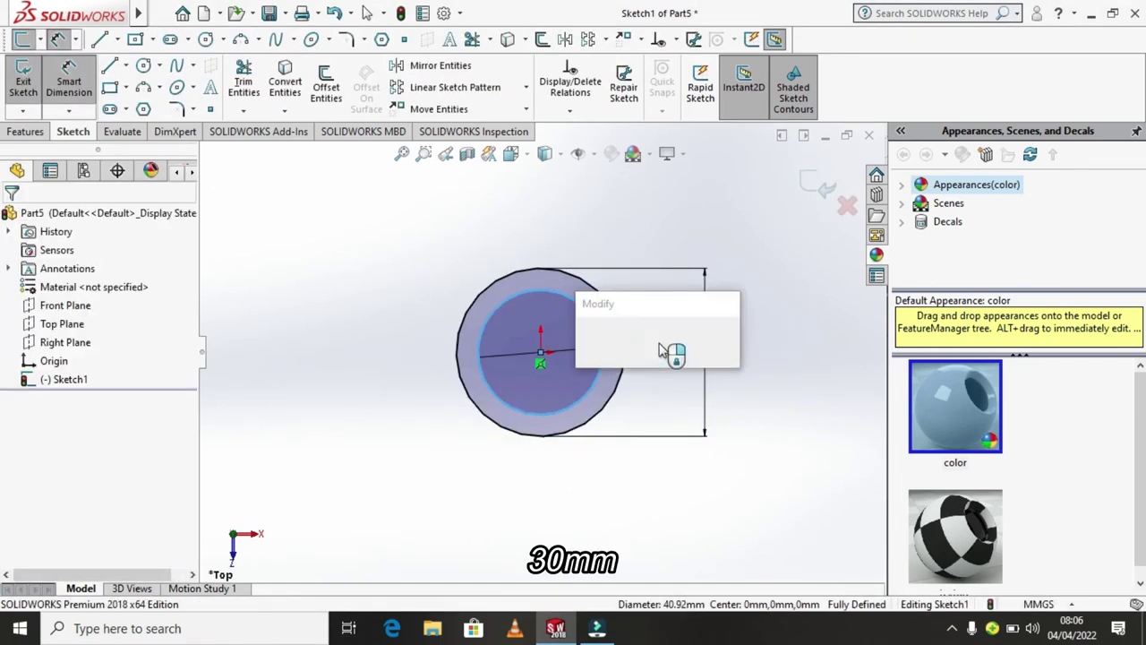
{"action": "type", "text": "30"}
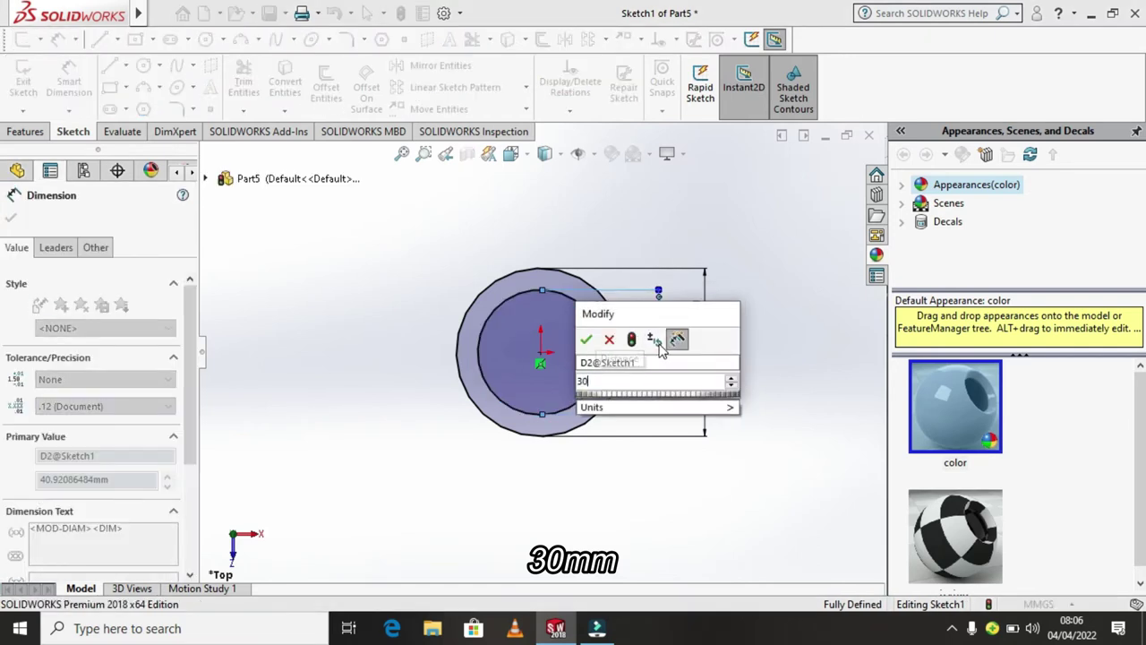
{"action": "key", "text": "Return"}
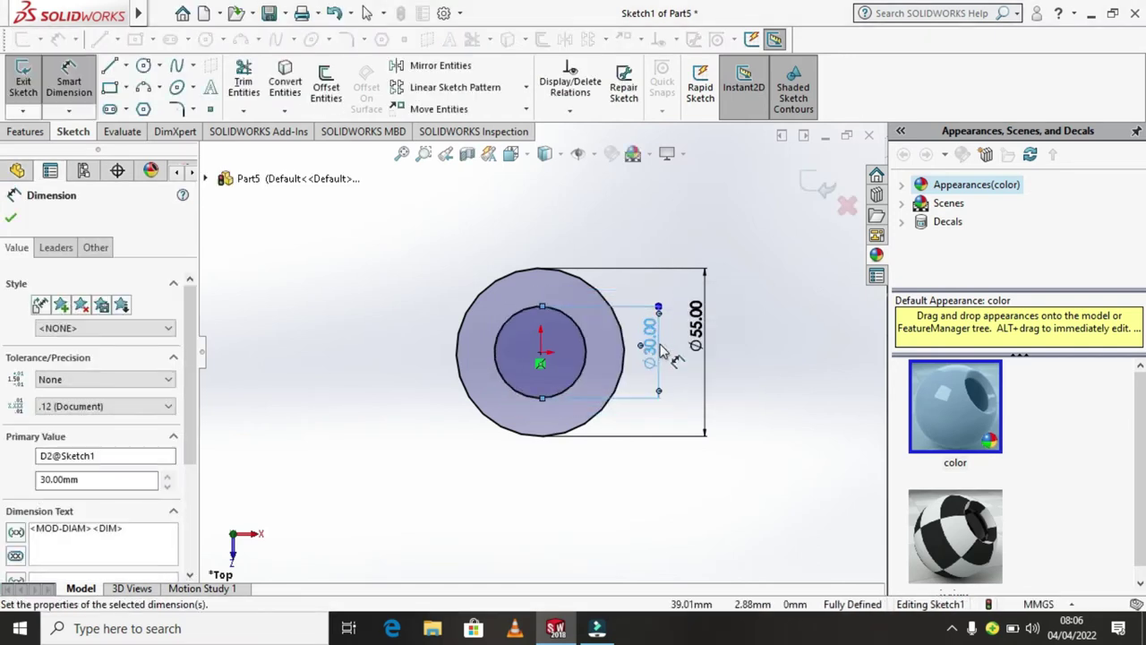
{"action": "left_click", "coordinate": [11, 219]}
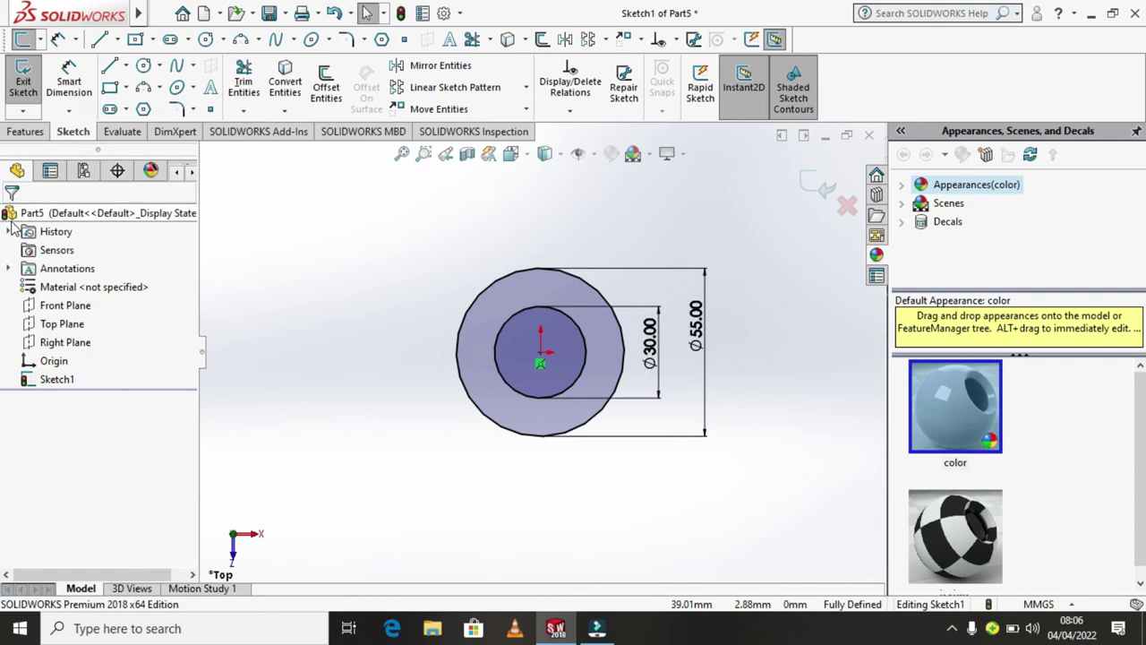
{"action": "left_click", "coordinate": [27, 132]}
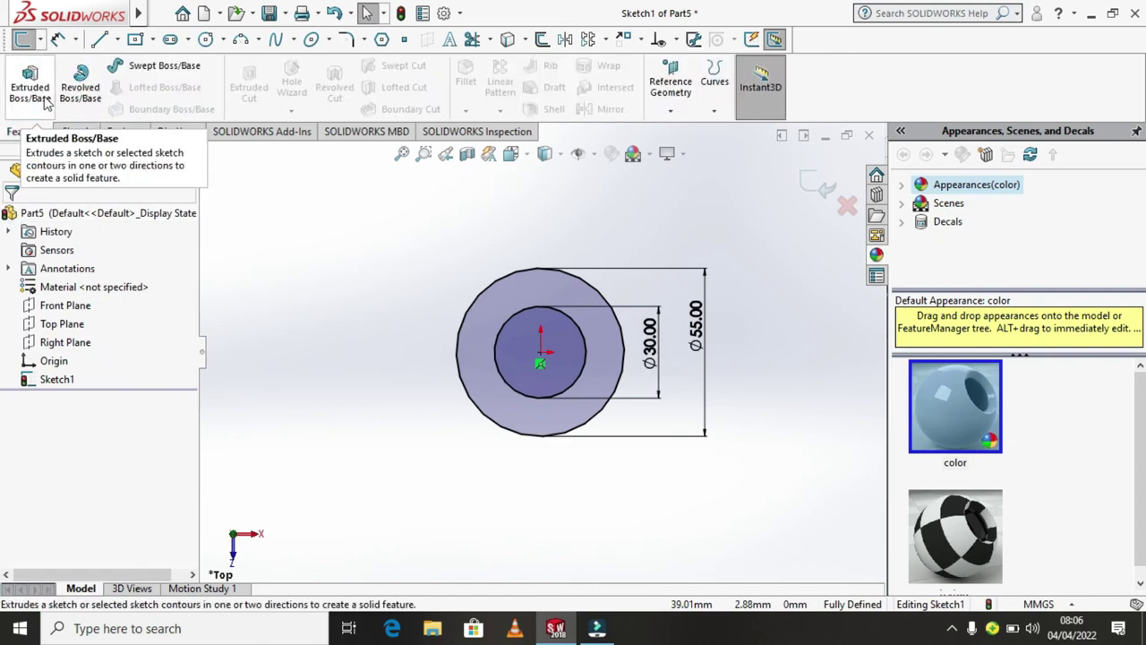
Step: Extrude the ring sketch 110 mm with a Mid Plane end condition as Boss-Extrude1
{"action": "left_click", "coordinate": [42, 97]}
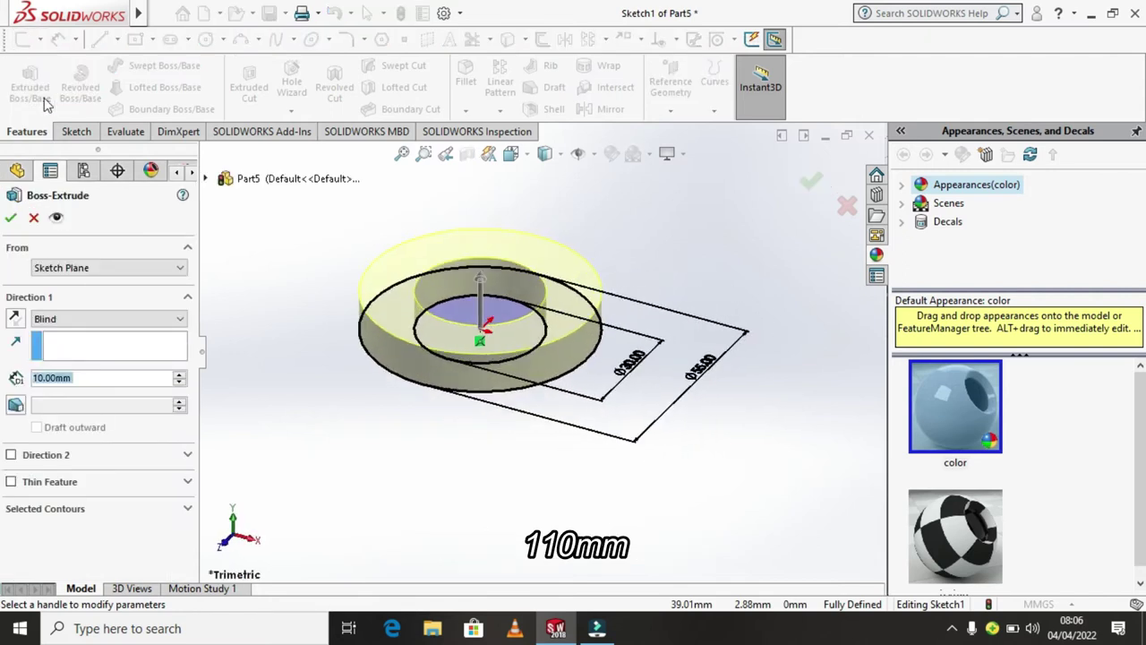
{"action": "type", "text": "11"}
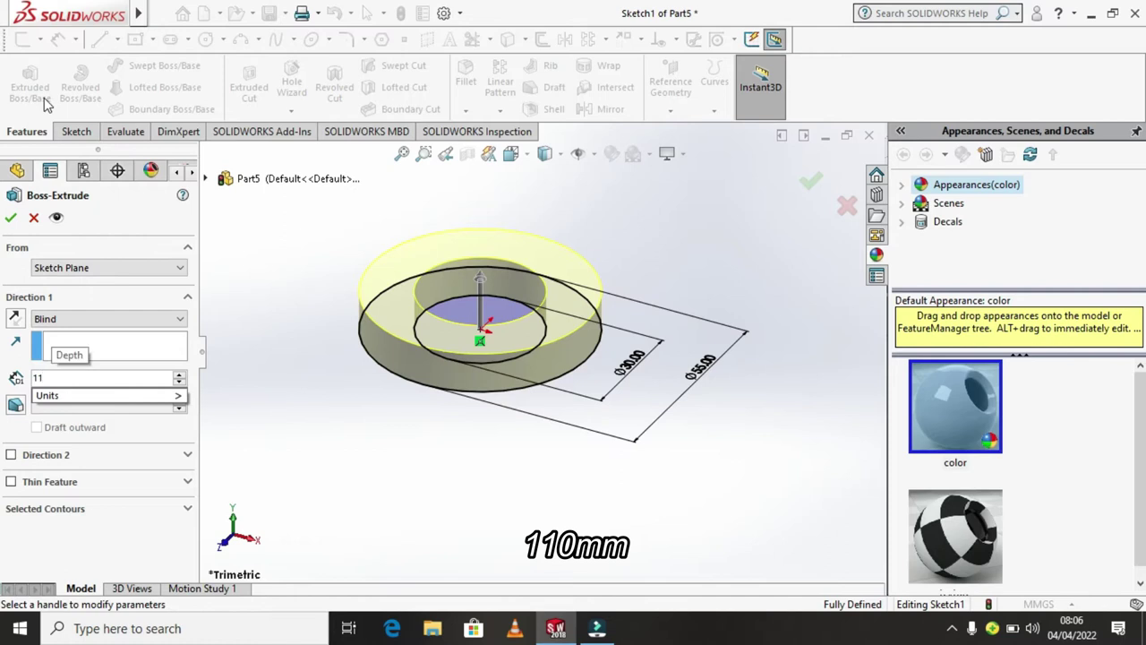
{"action": "type", "text": "0"}
{"action": "key", "text": "Return"}
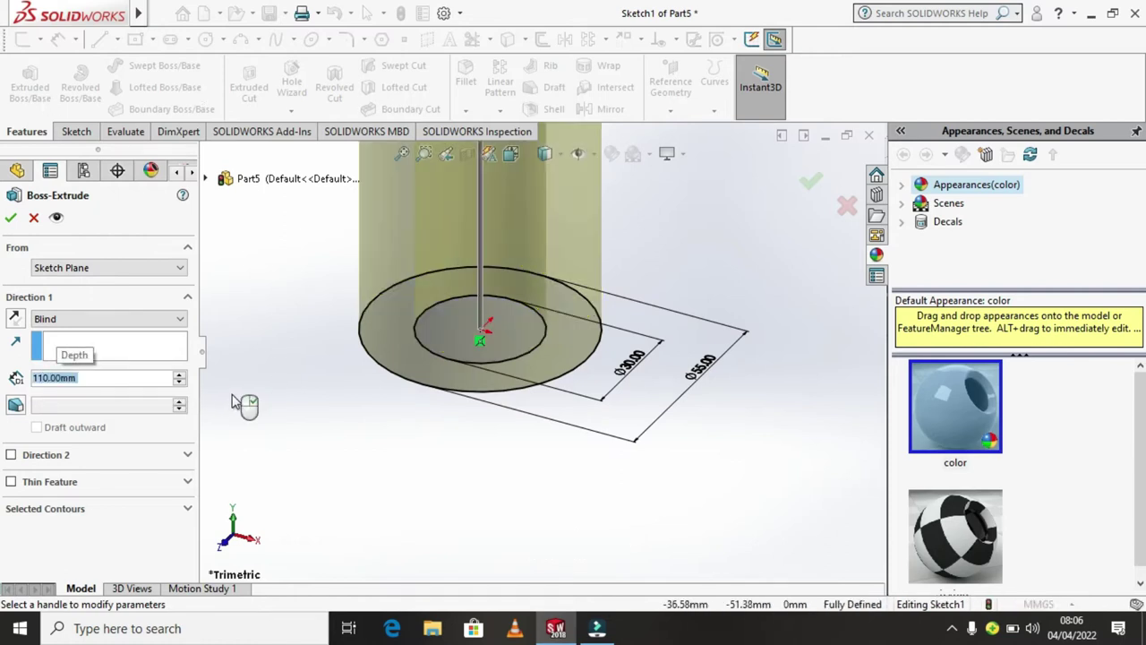
{"action": "left_click", "coordinate": [180, 319]}
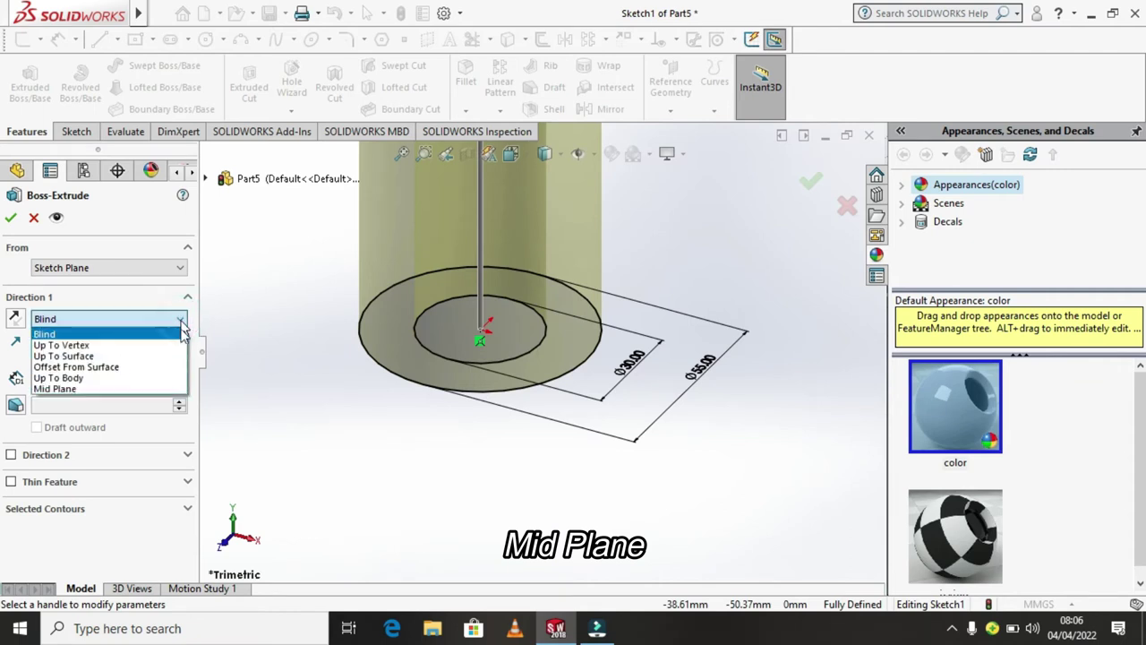
{"action": "left_click", "coordinate": [149, 389]}
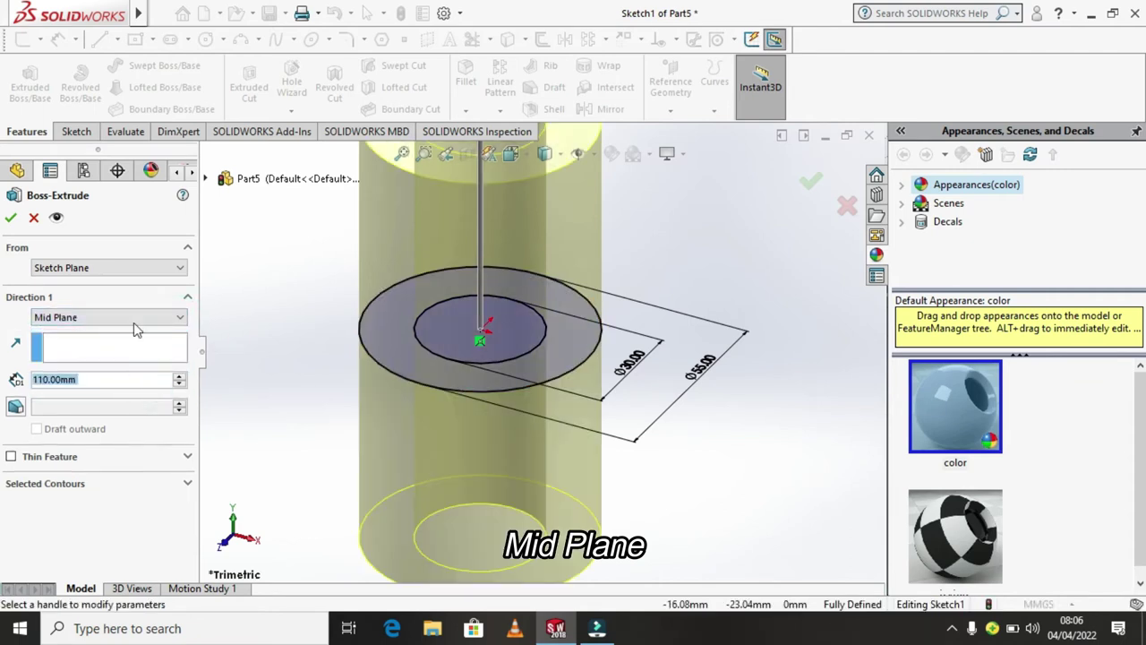
{"action": "left_click", "coordinate": [11, 220]}
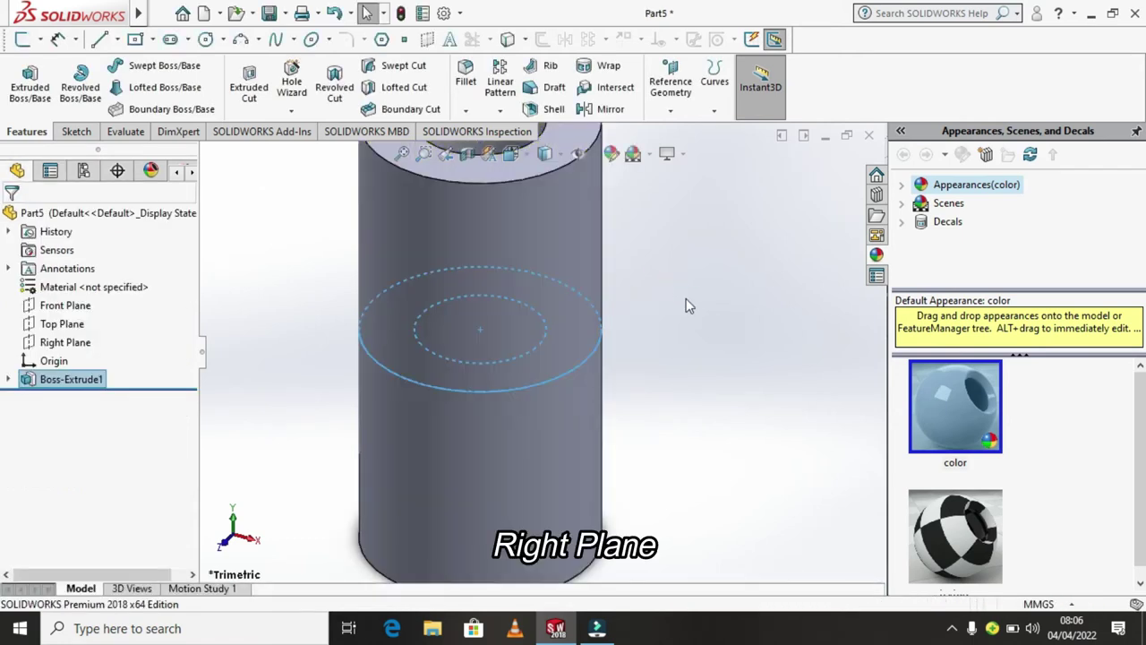
Step: Start a new sketch on the Right Plane, viewed Normal To
{"action": "key", "text": "f"}
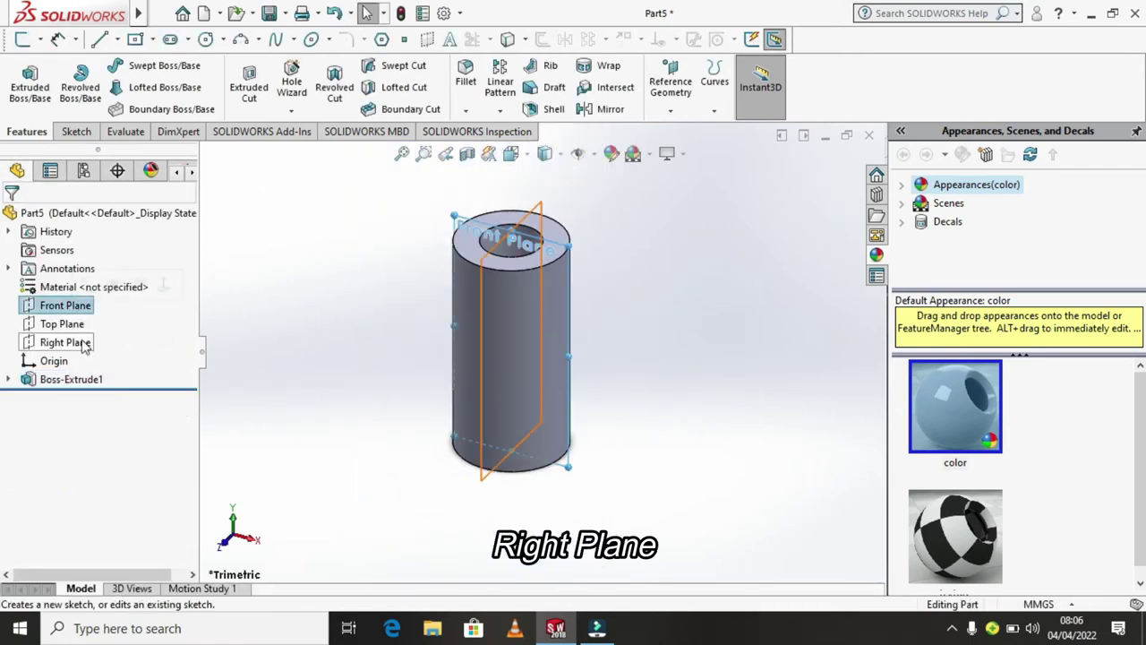
{"action": "left_click", "coordinate": [82, 345]}
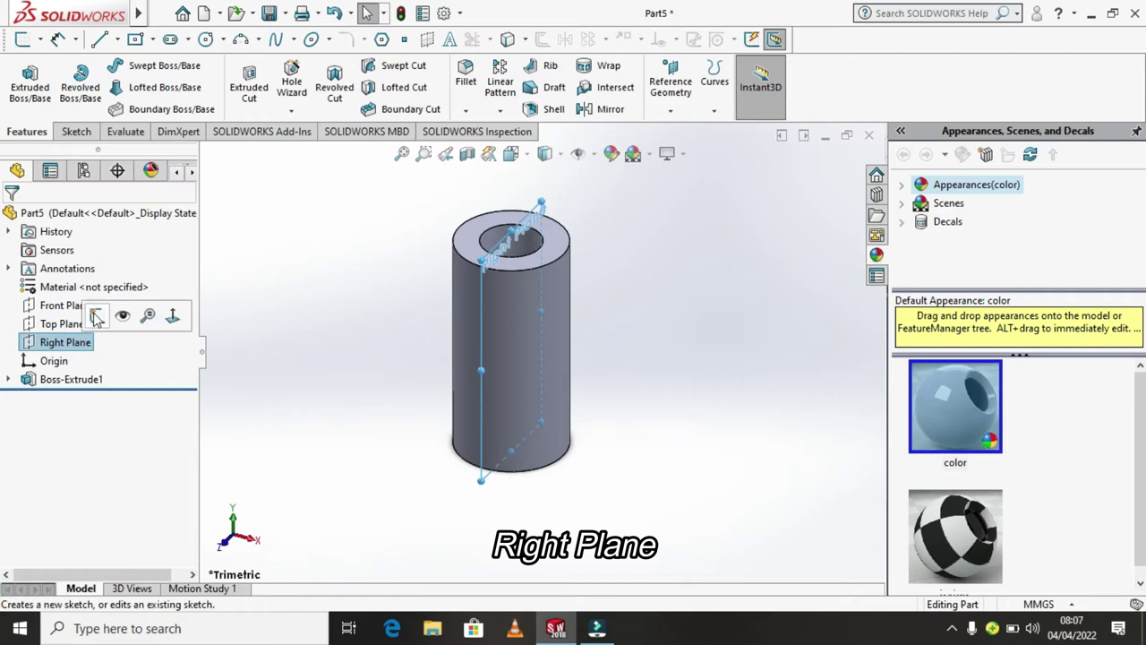
{"action": "left_click", "coordinate": [96, 316]}
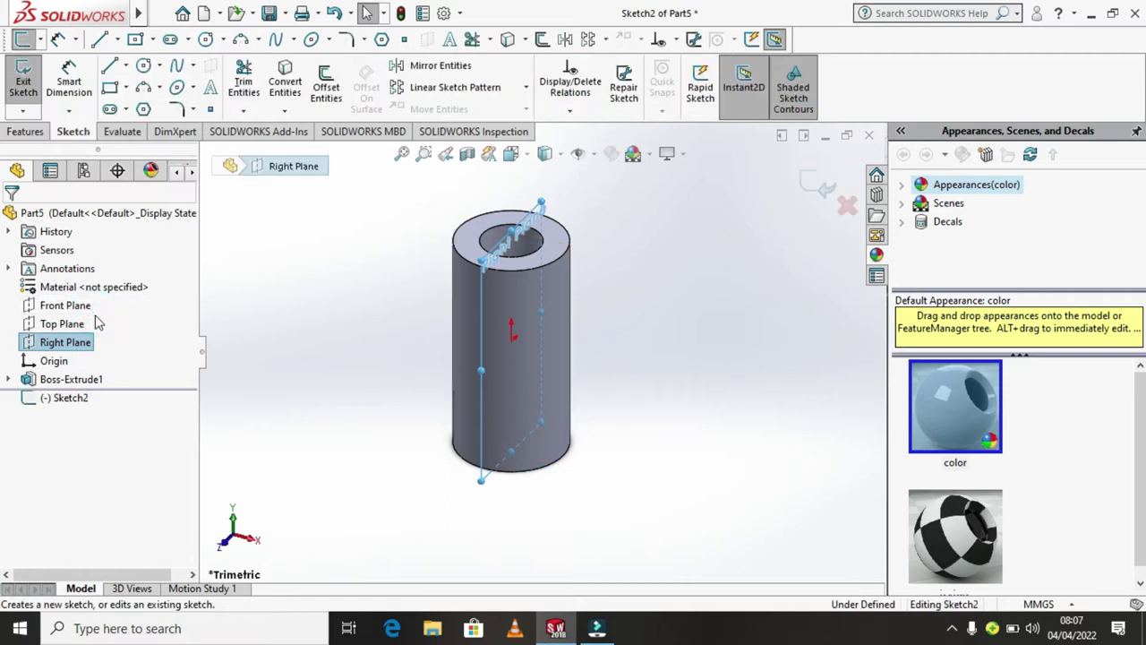
{"action": "key", "text": "space"}
{"action": "left_click", "coordinate": [156, 109]}
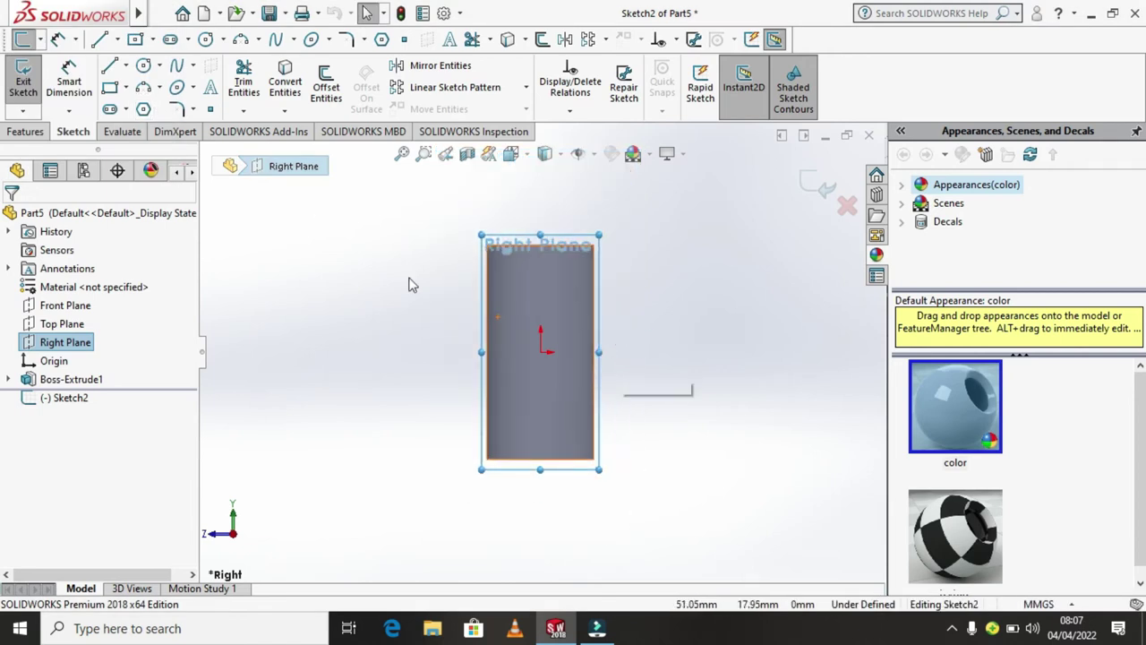
Step: Draw an outer and an inner concentric circle beside the tube
{"action": "left_click", "coordinate": [159, 66]}
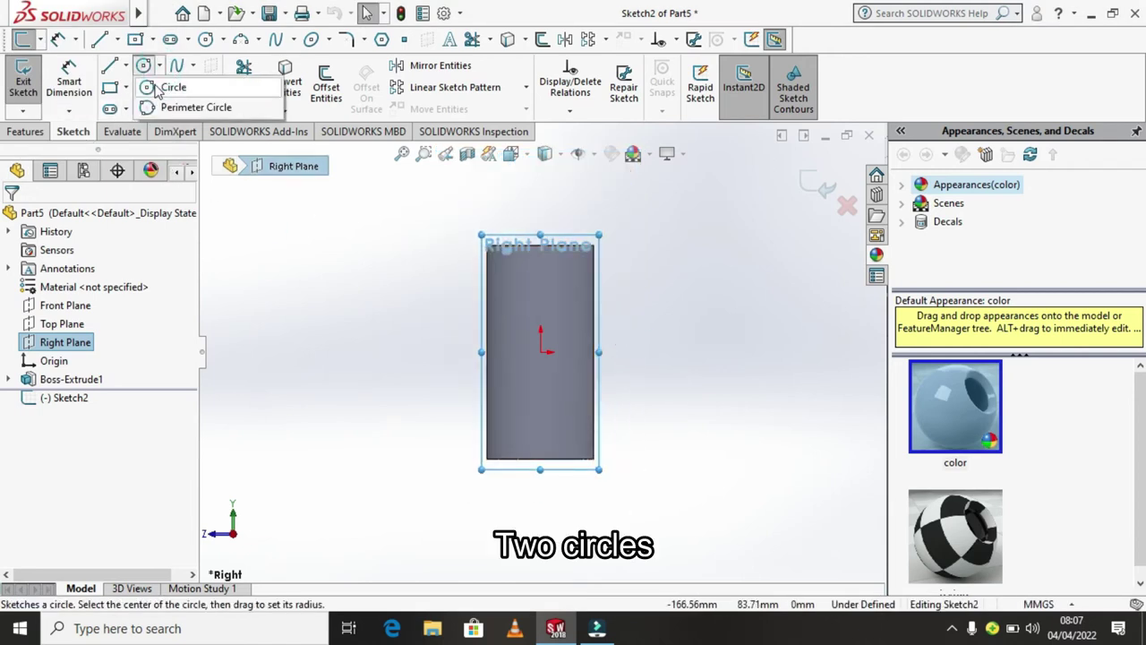
{"action": "left_click", "coordinate": [174, 85]}
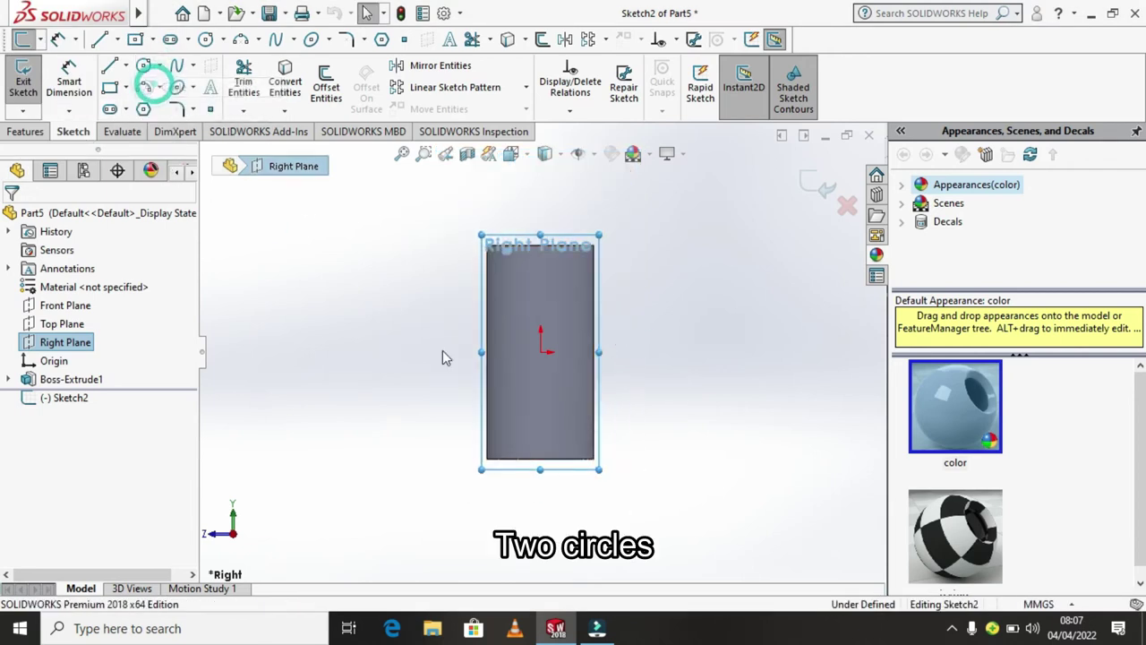
{"action": "left_click", "coordinate": [662, 352]}
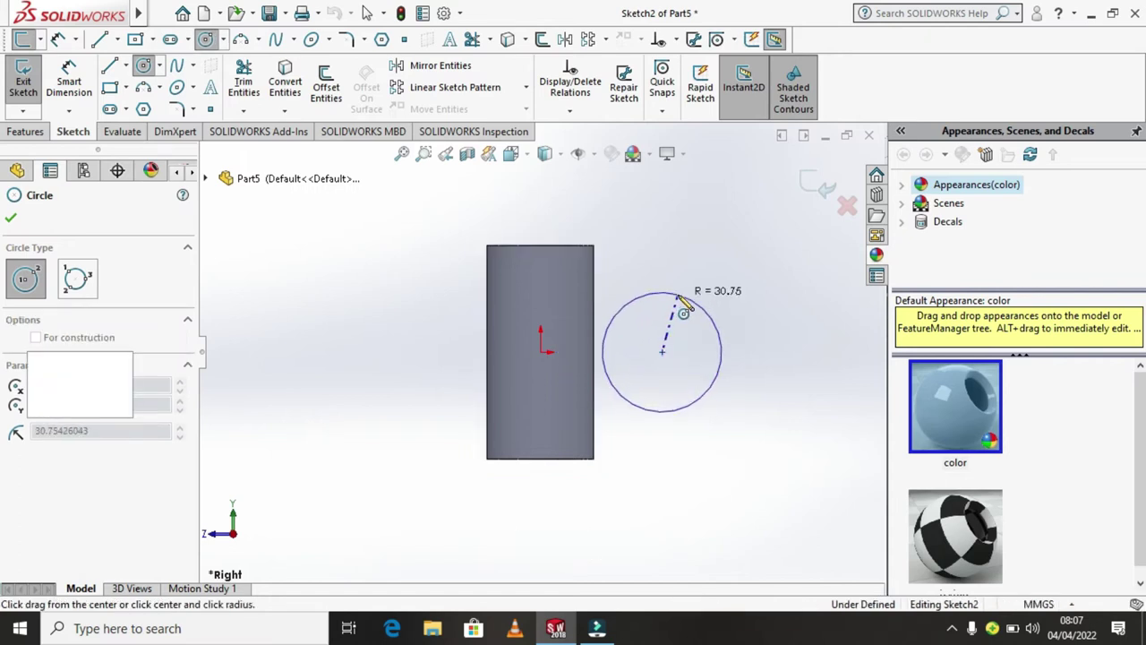
{"action": "left_click", "coordinate": [686, 299]}
{"action": "left_click", "coordinate": [663, 351]}
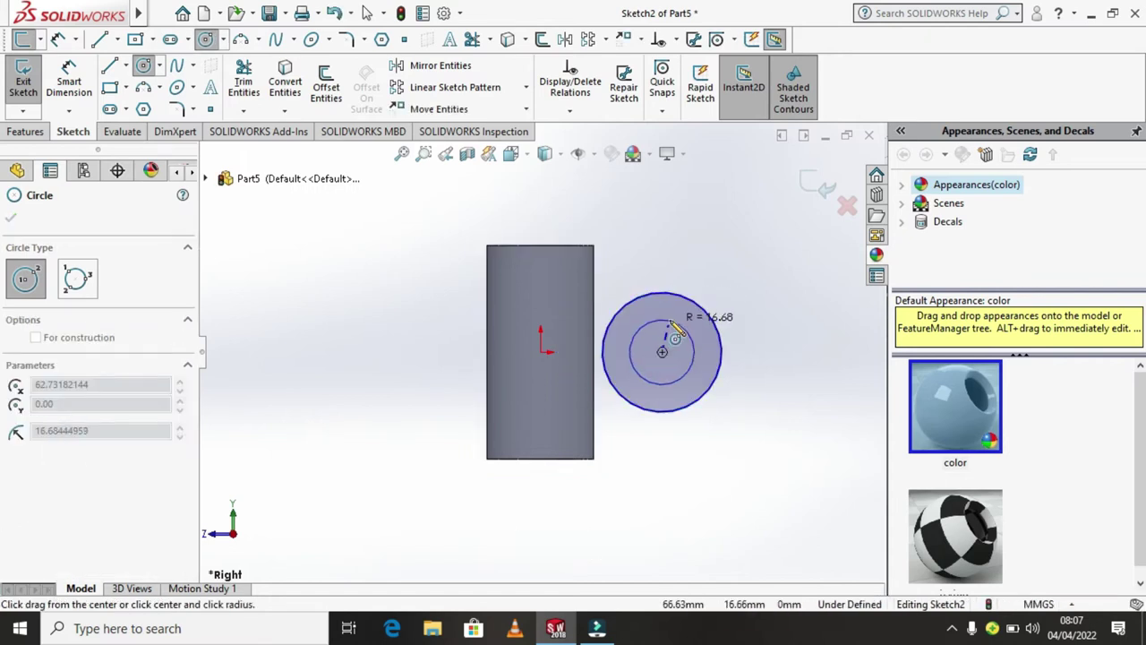
{"action": "left_click", "coordinate": [676, 329]}
{"action": "right_click", "coordinate": [671, 321]}
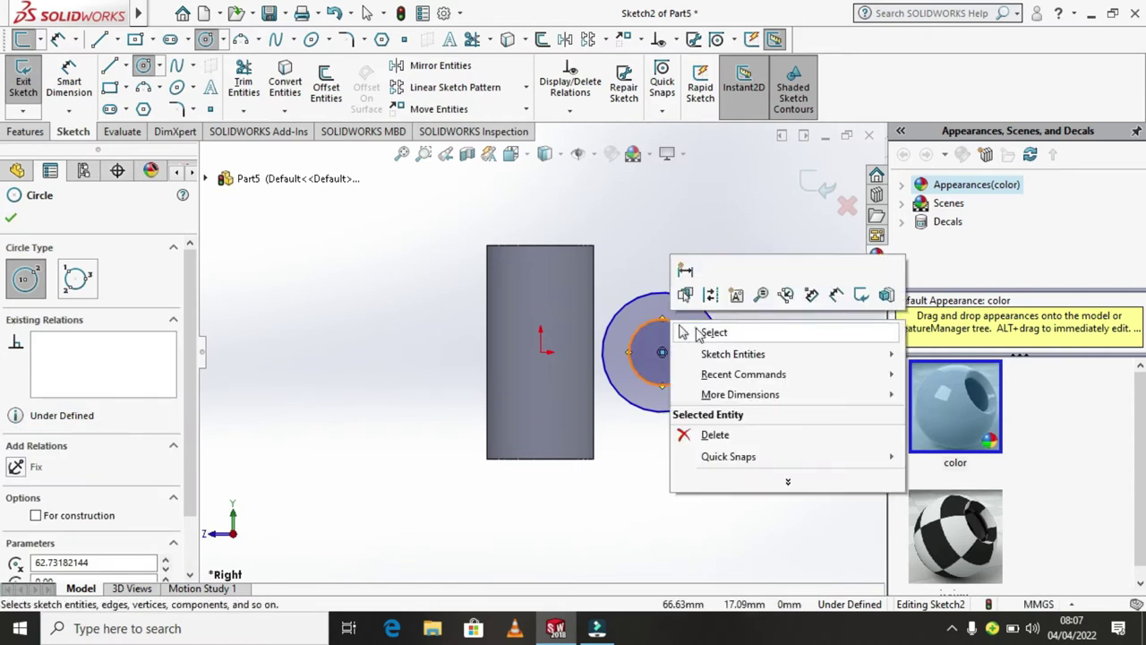
{"action": "left_click", "coordinate": [685, 330]}
{"action": "left_click", "coordinate": [69, 78]}
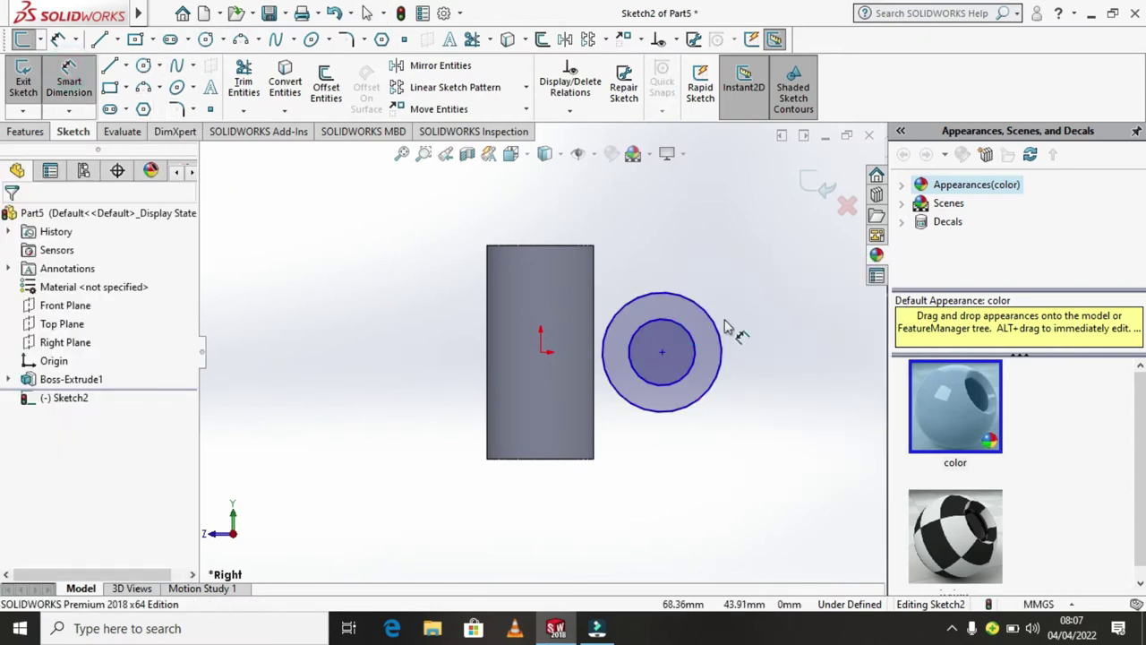
Step: Dimension the outer circle to Ø55 mm and the inner circle to Ø30 mm
{"action": "left_click", "coordinate": [759, 338]}
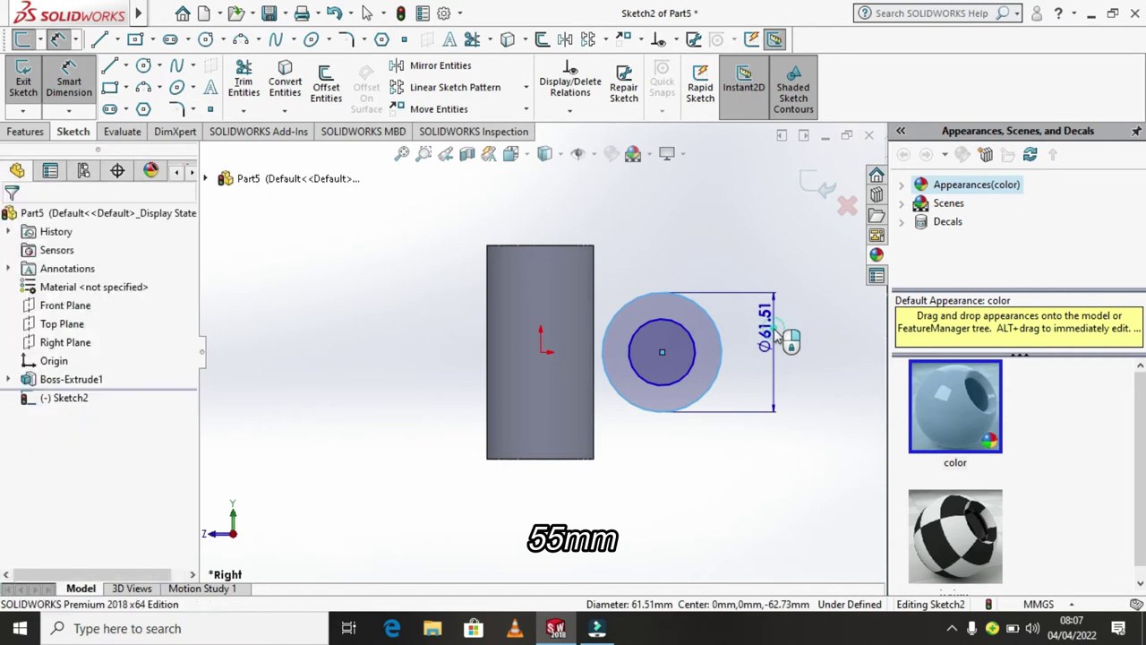
{"action": "left_click", "coordinate": [777, 336]}
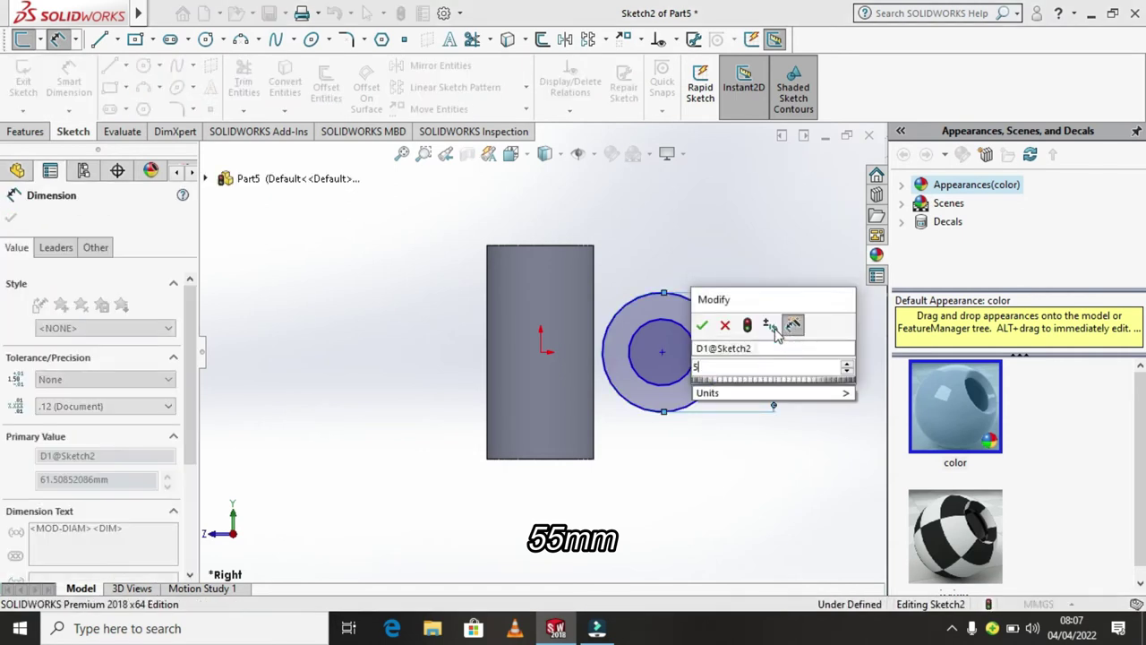
{"action": "type", "text": "55"}
{"action": "key", "text": "Return"}
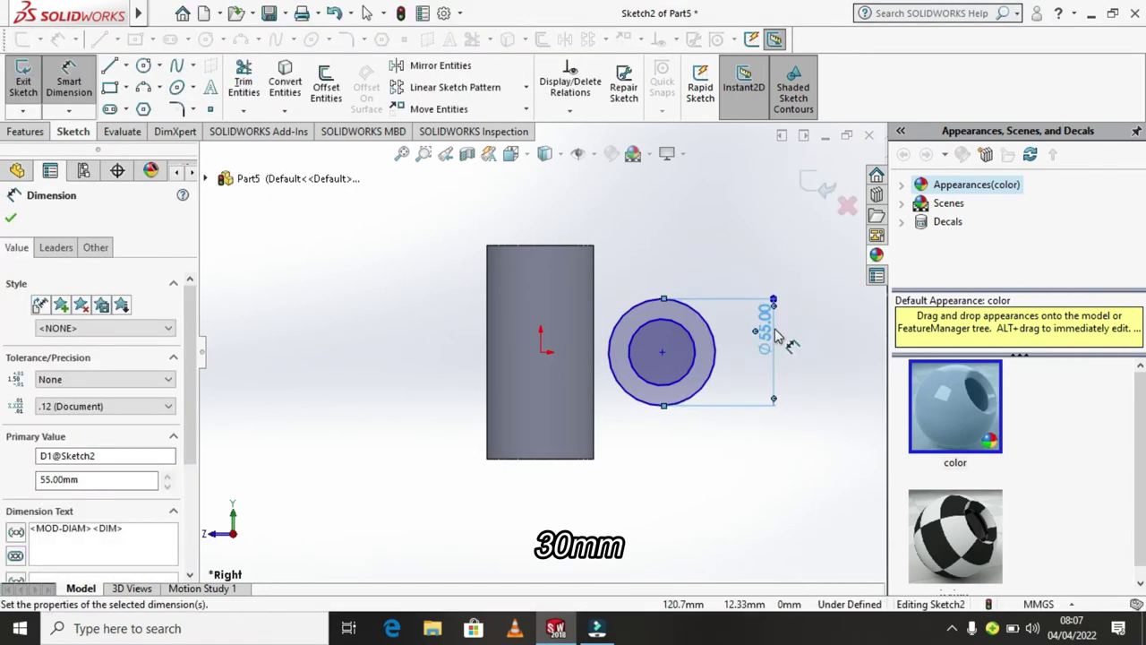
{"action": "left_click", "coordinate": [701, 358]}
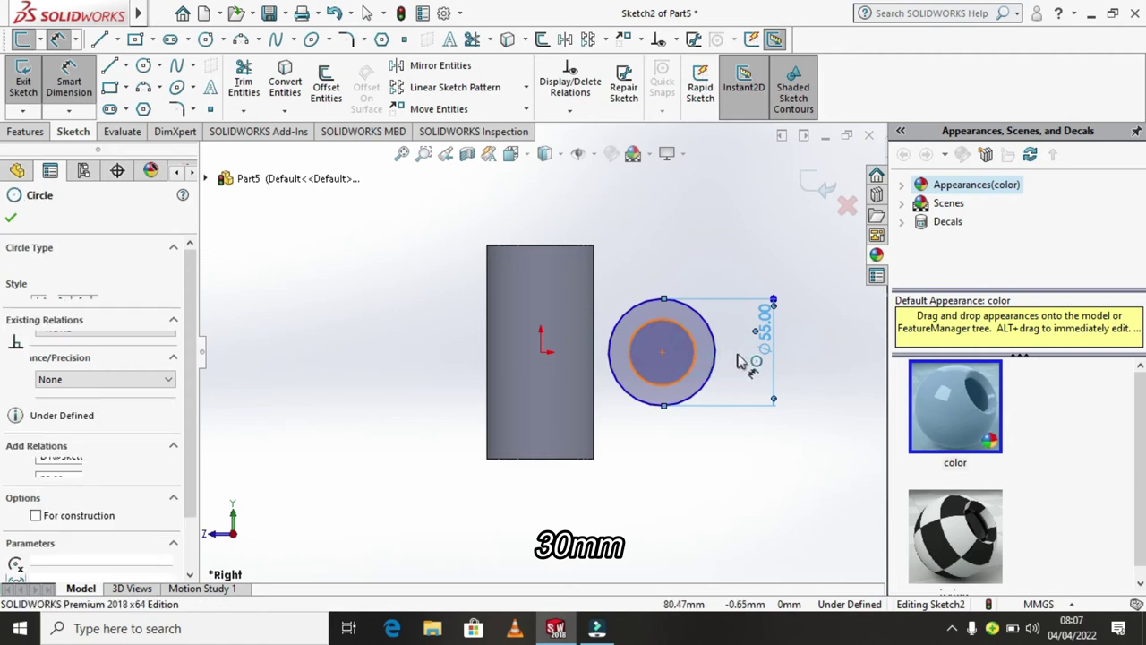
{"action": "left_click", "coordinate": [739, 360]}
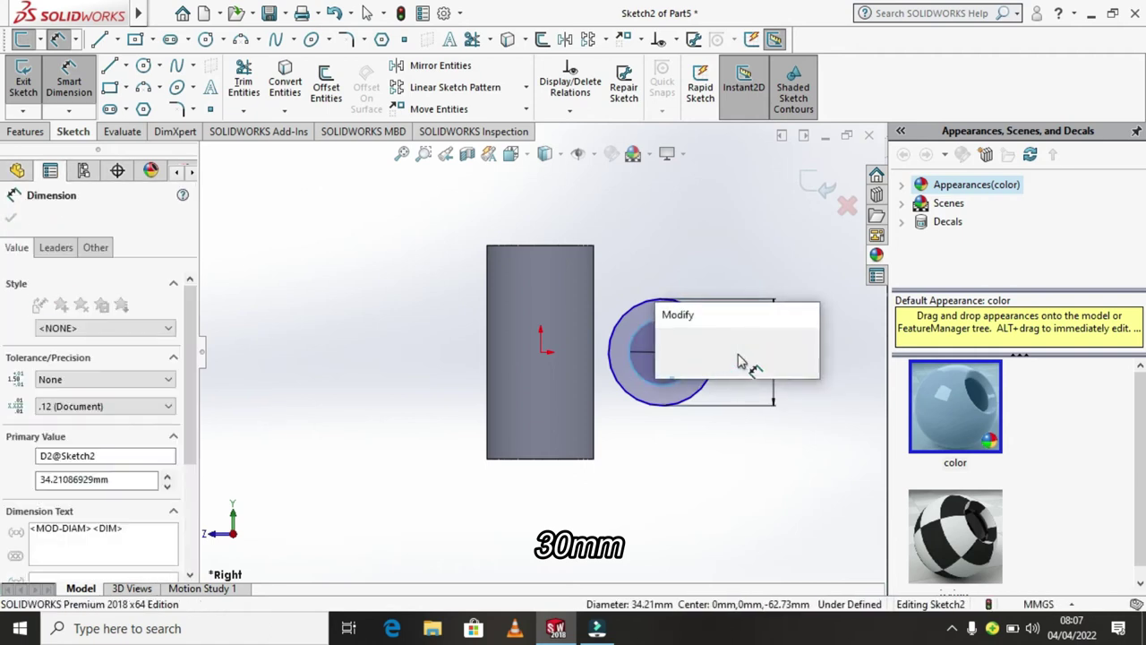
{"action": "type", "text": "30"}
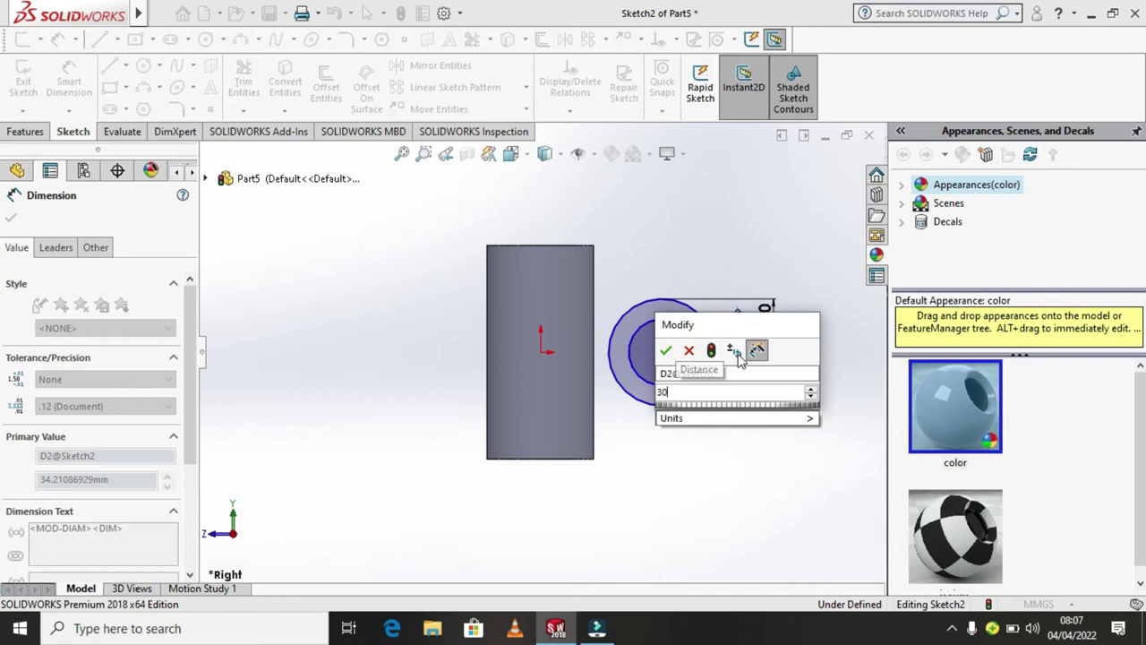
{"action": "key", "text": "Return"}
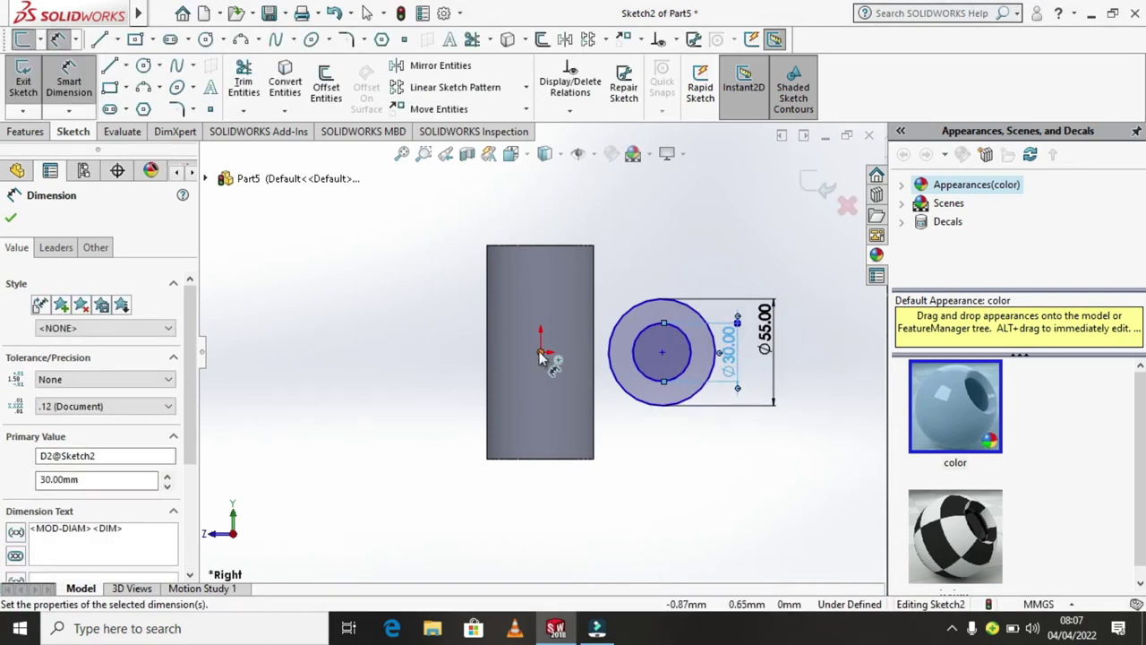
Step: Dimension the circles' centre 38 mm from the origin
{"action": "left_click", "coordinate": [540, 353]}
{"action": "left_click", "coordinate": [663, 351]}
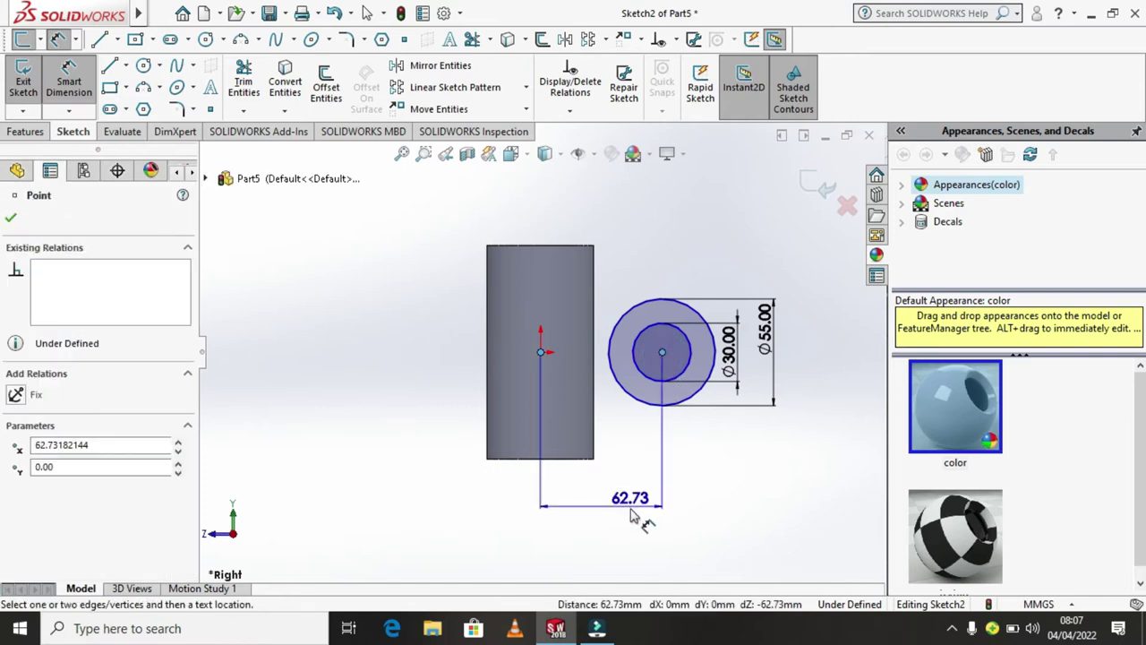
{"action": "left_click", "coordinate": [630, 512]}
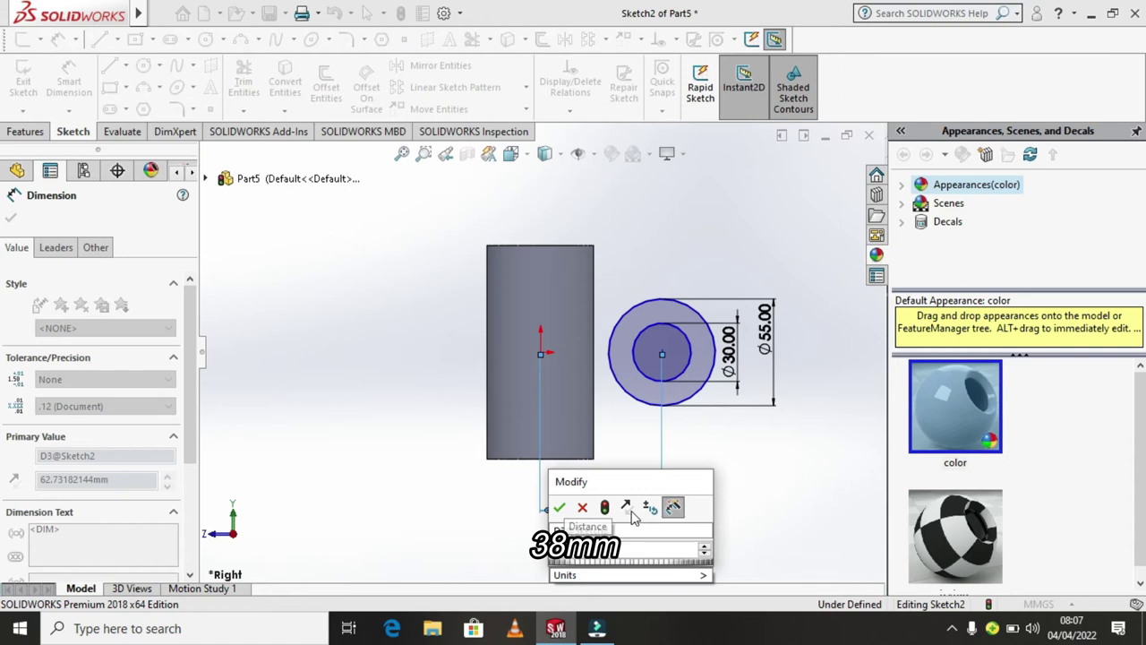
{"action": "type", "text": "38"}
{"action": "key", "text": "Return"}
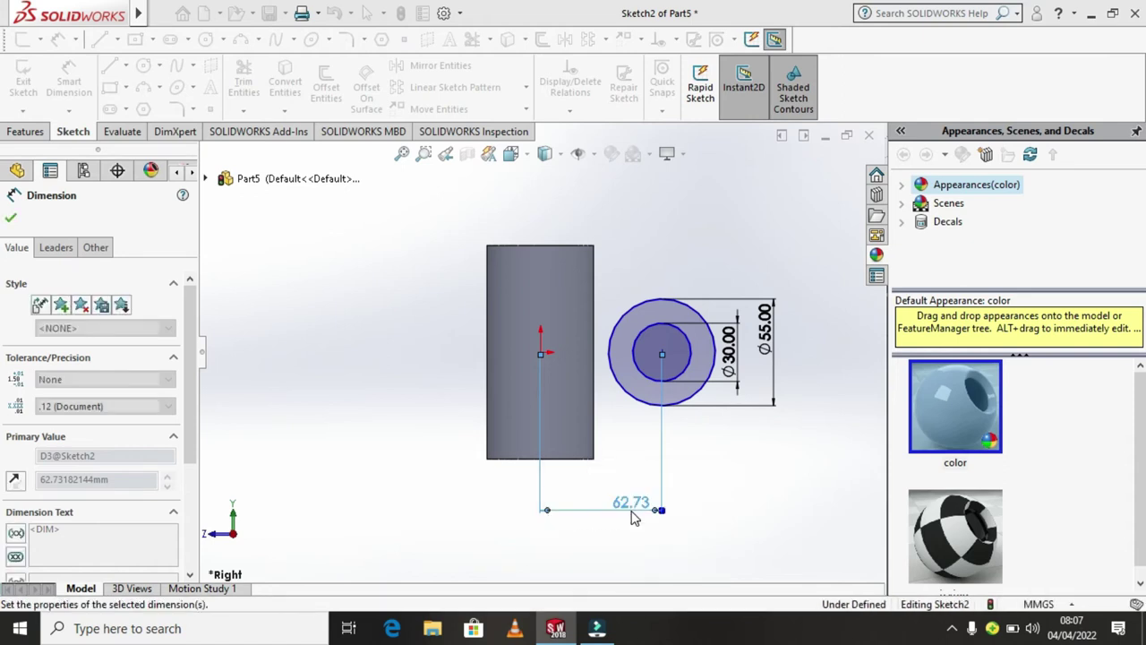
{"action": "left_click", "coordinate": [11, 219]}
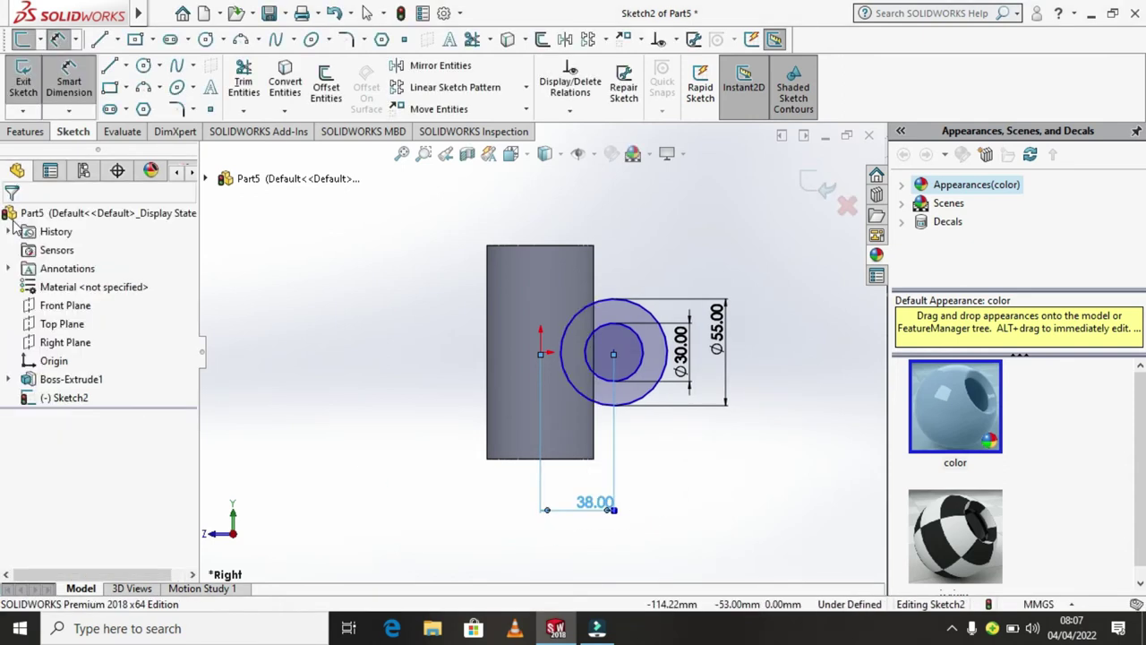
Step: Add a Horizontal relation between the circle centre and the origin
{"action": "left_click", "coordinate": [63, 94]}
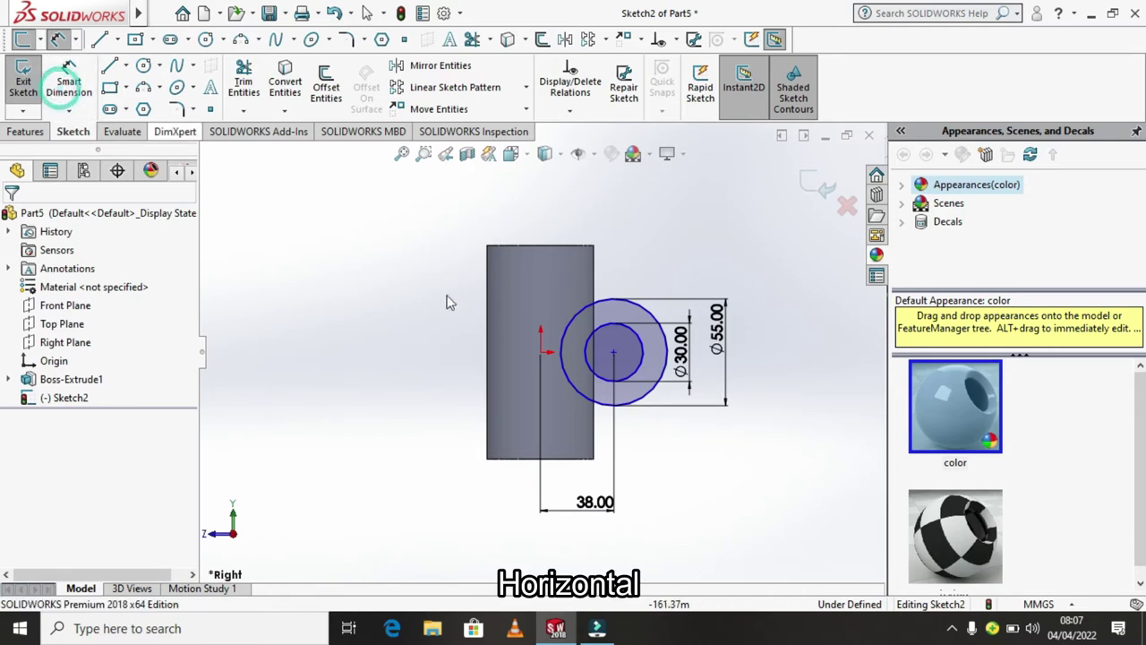
{"action": "left_click", "coordinate": [614, 352]}
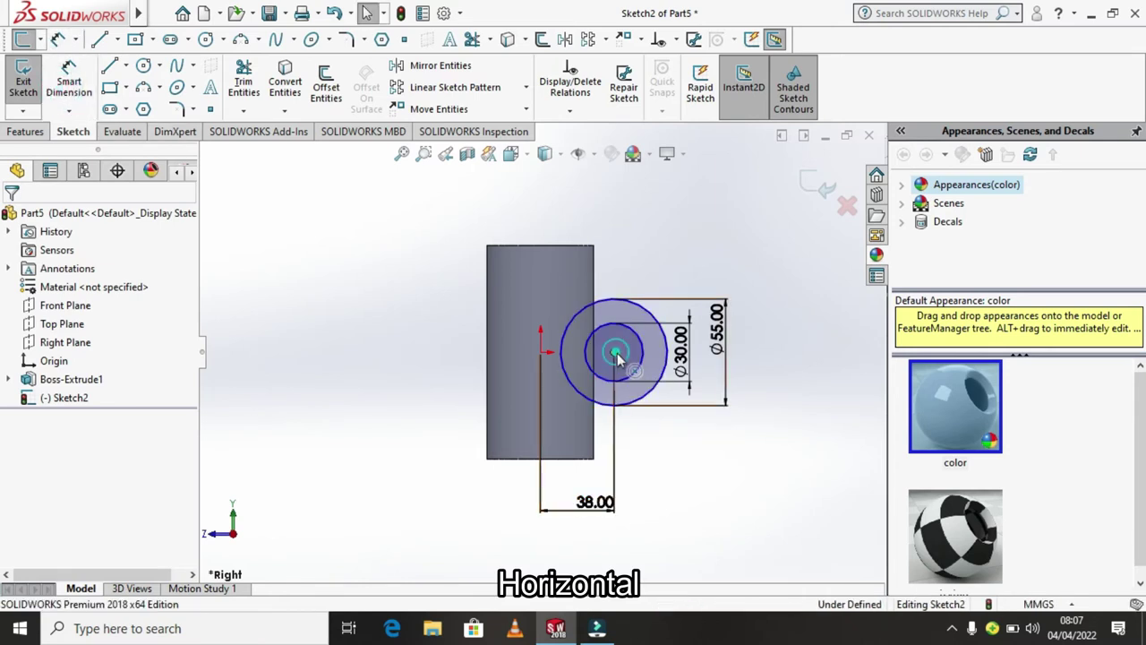
{"action": "left_click", "coordinate": [544, 352], "text": "ctrl"}
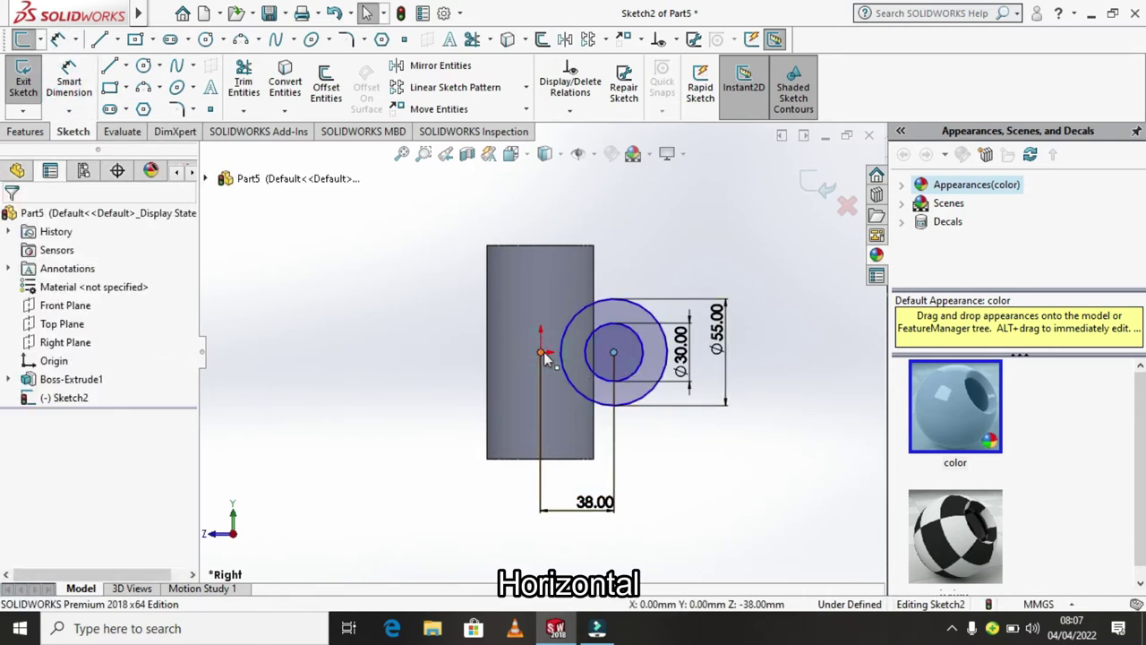
{"action": "left_click", "coordinate": [15, 489]}
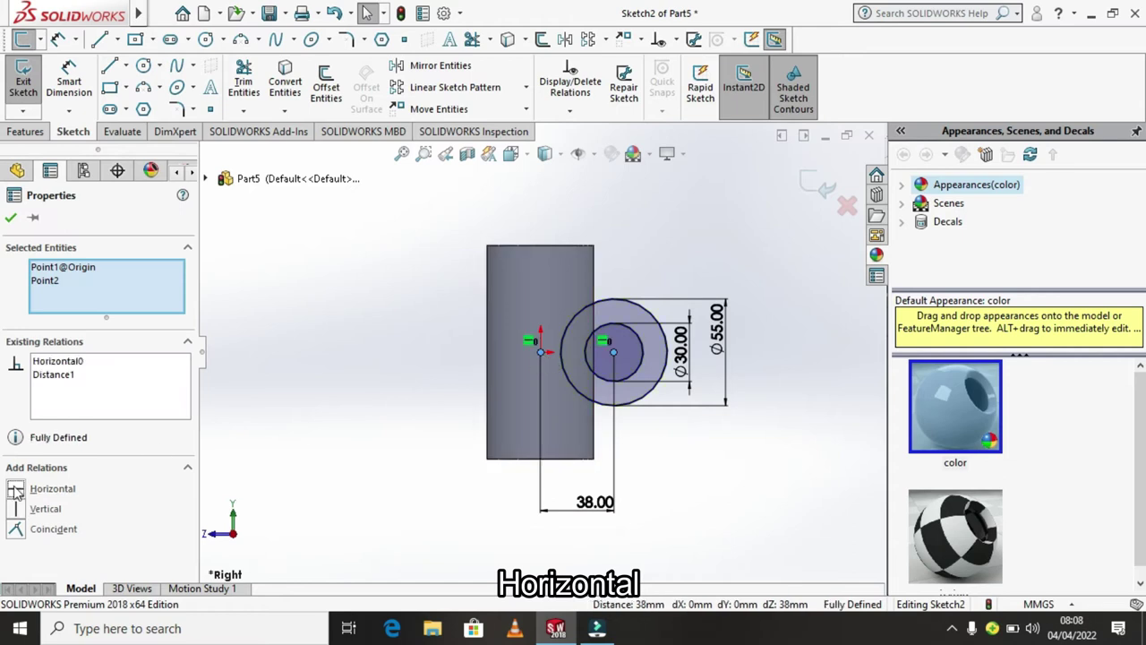
{"action": "left_click", "coordinate": [11, 219]}
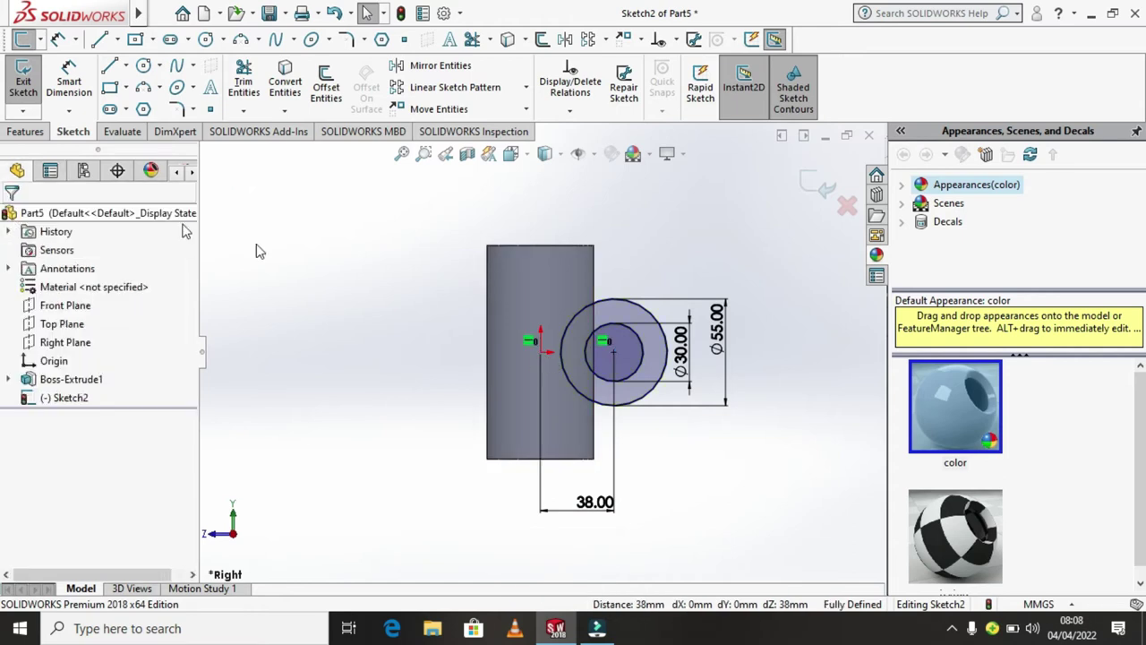
Step: Extrude Sketch2's ring 110 mm Mid Plane into a second tube crossing the first
{"action": "left_click", "coordinate": [25, 132]}
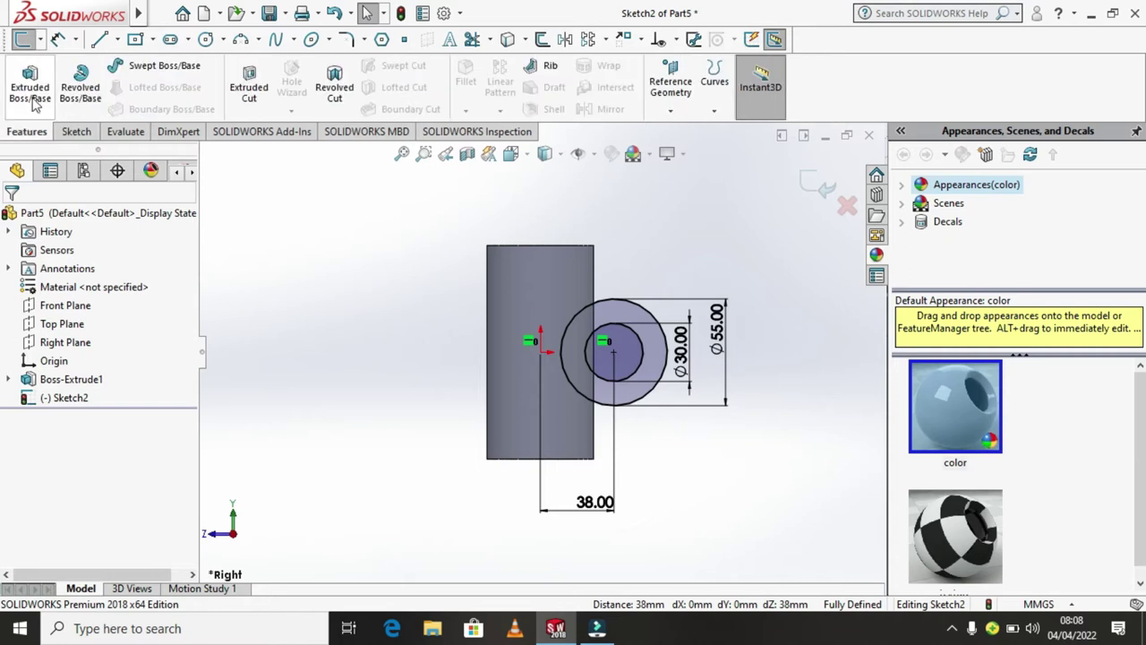
{"action": "left_click", "coordinate": [31, 93]}
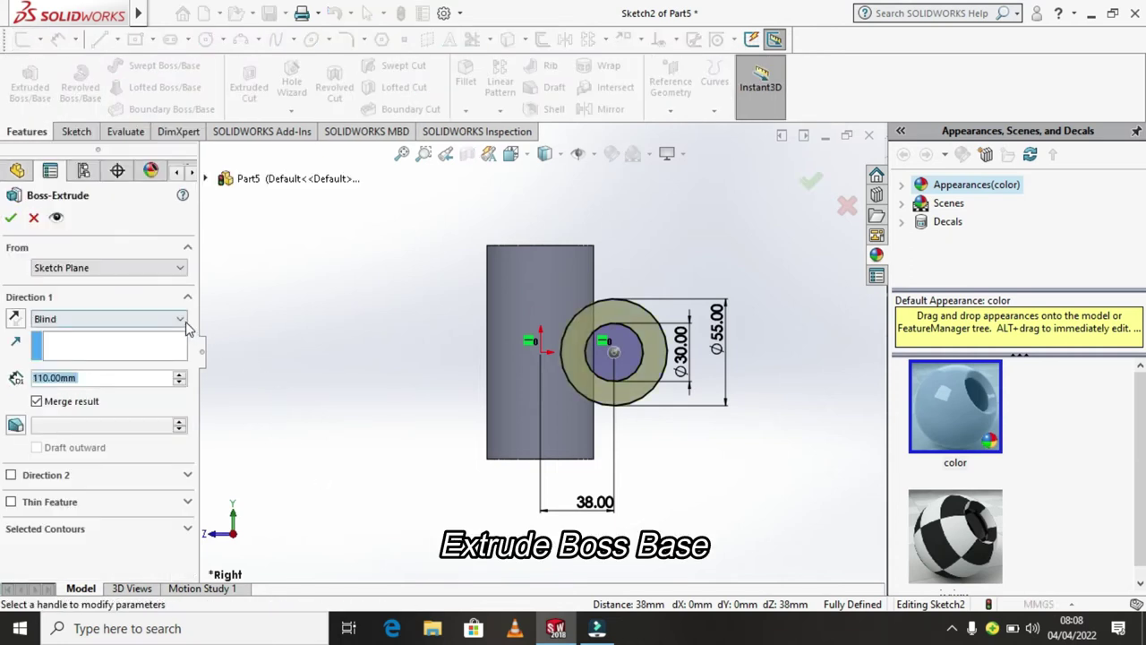
{"action": "left_click", "coordinate": [182, 320]}
{"action": "left_click", "coordinate": [145, 412]}
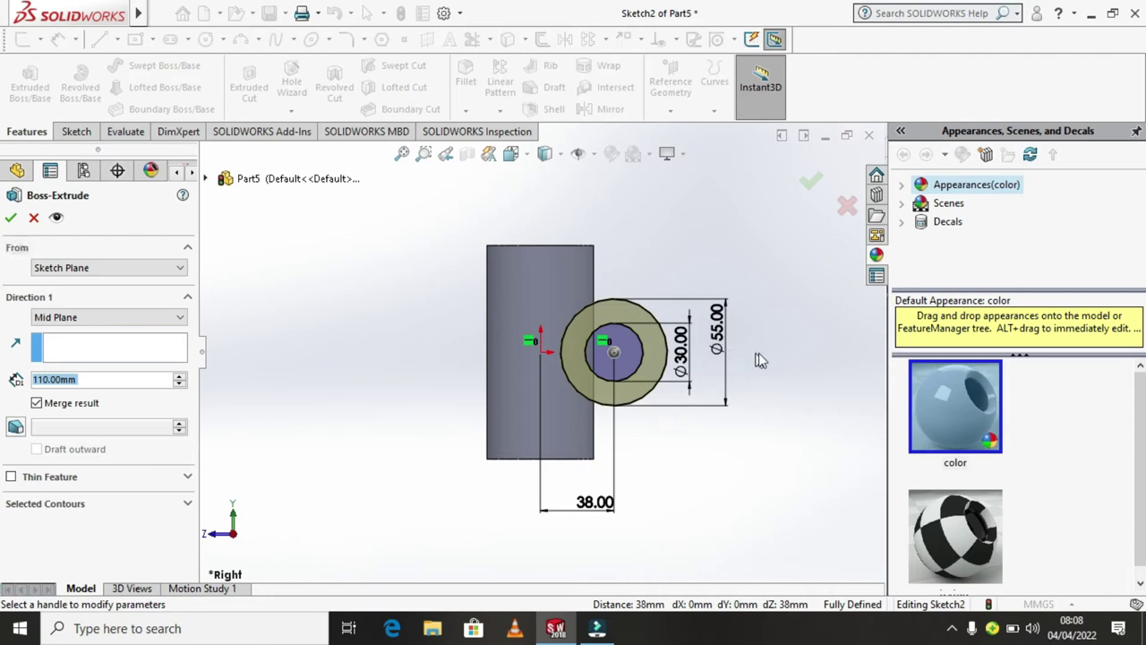
{"action": "key", "text": "ctrl+7"}
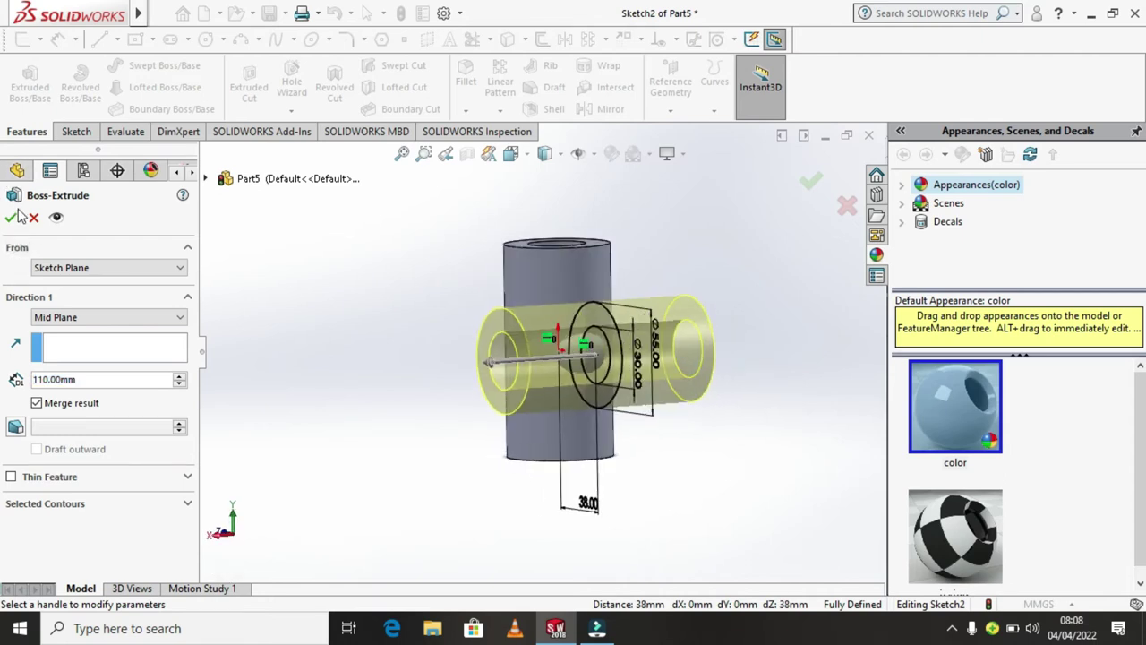
{"action": "key", "text": "Return"}
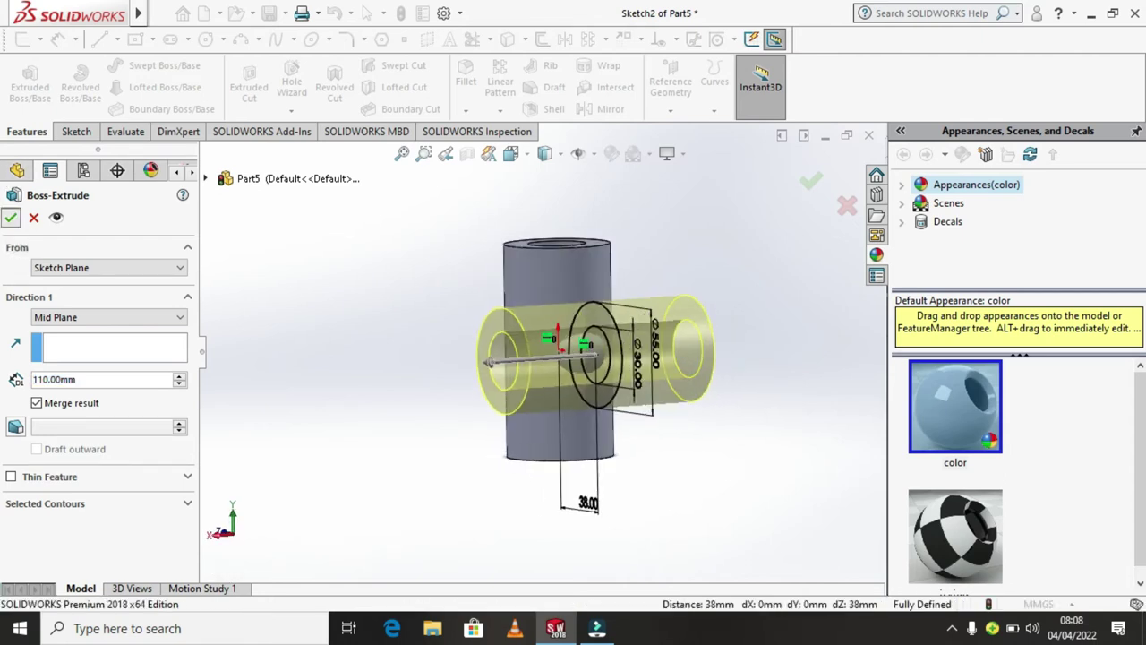
Step: Round the intersection edge between the two tubes with a 5 mm fillet
{"action": "left_click", "coordinate": [363, 305]}
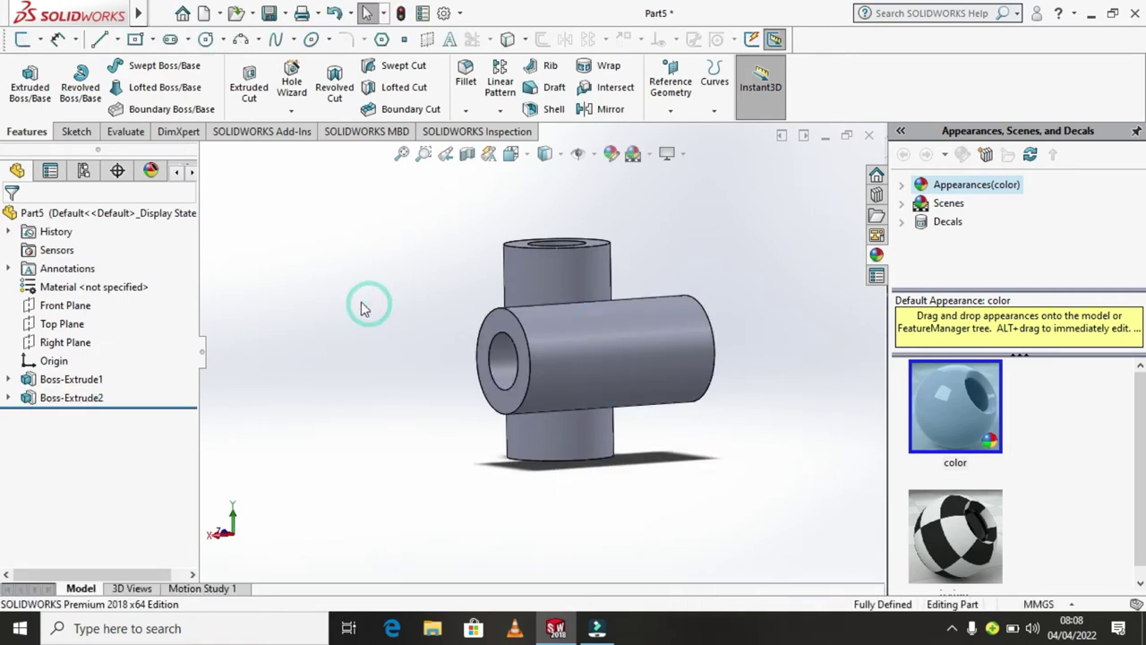
{"action": "middle_click_drag", "start_coordinate": [351, 296], "coordinate": [471, 317]}
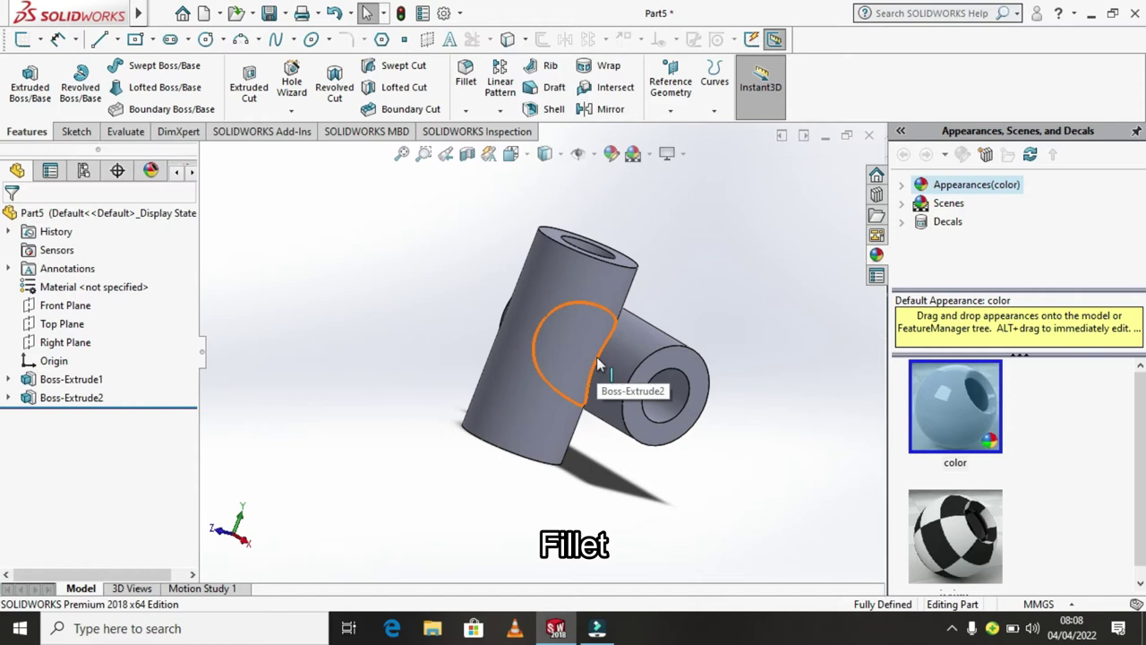
{"action": "left_click", "coordinate": [597, 362]}
{"action": "left_click", "coordinate": [752, 310]}
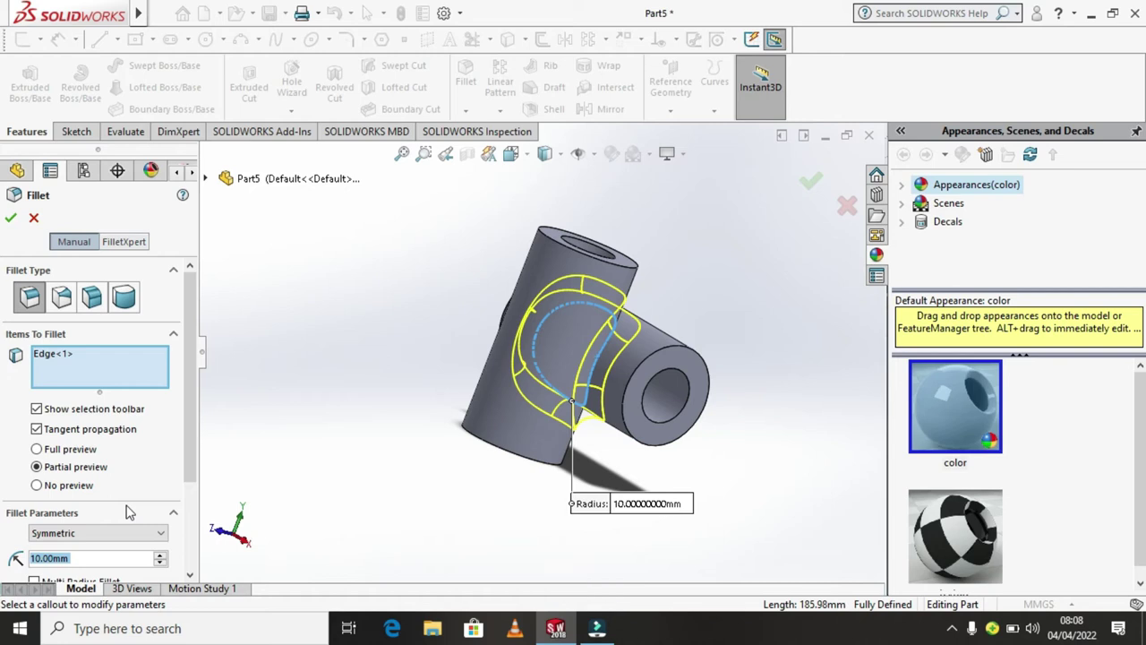
{"action": "type", "text": "5"}
{"action": "key", "text": "Return"}
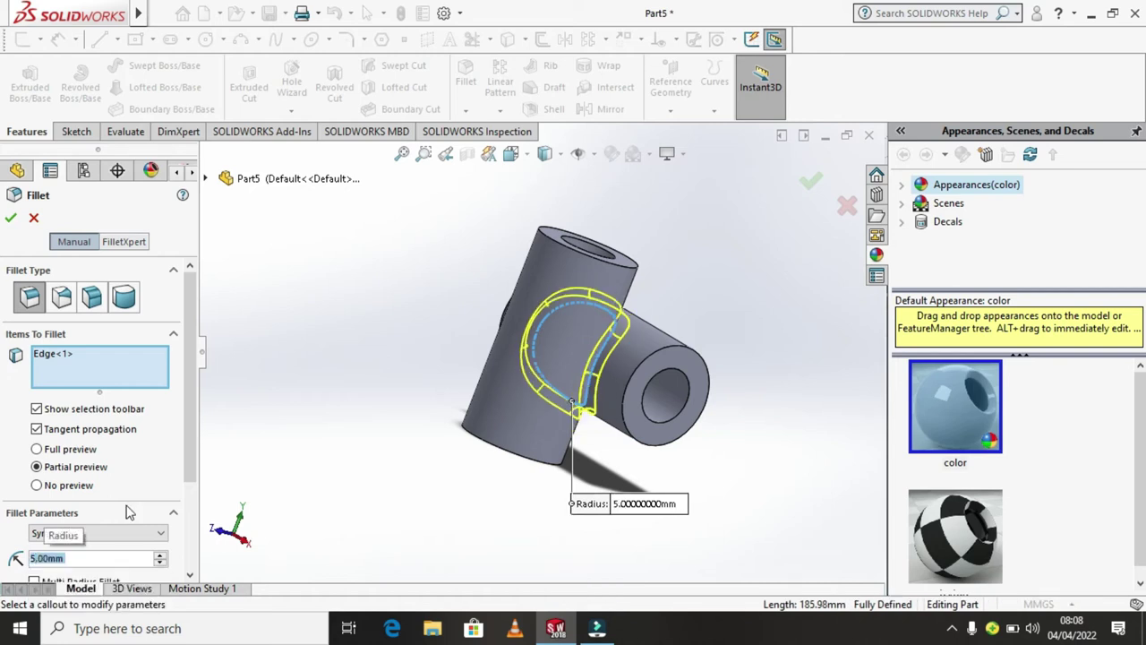
{"action": "left_click", "coordinate": [10, 219]}
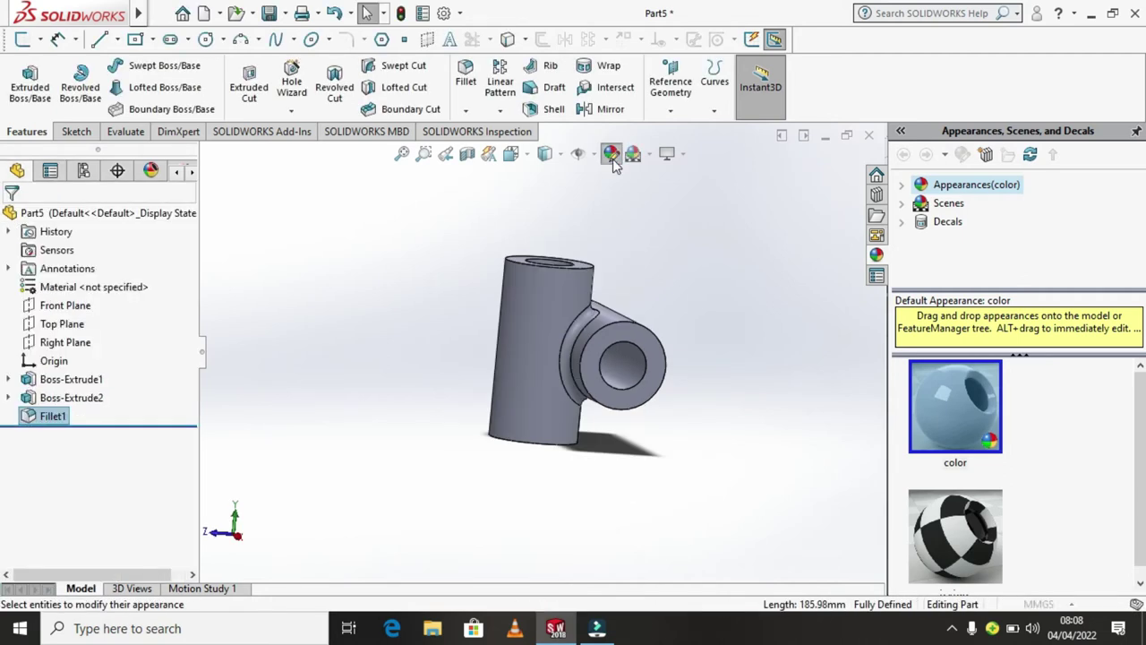
Step: Apply a cyan appearance to the whole tee, including the fillet face
{"action": "left_click", "coordinate": [612, 159]}
{"action": "left_click_drag", "start_coordinate": [383, 223], "coordinate": [761, 504]}
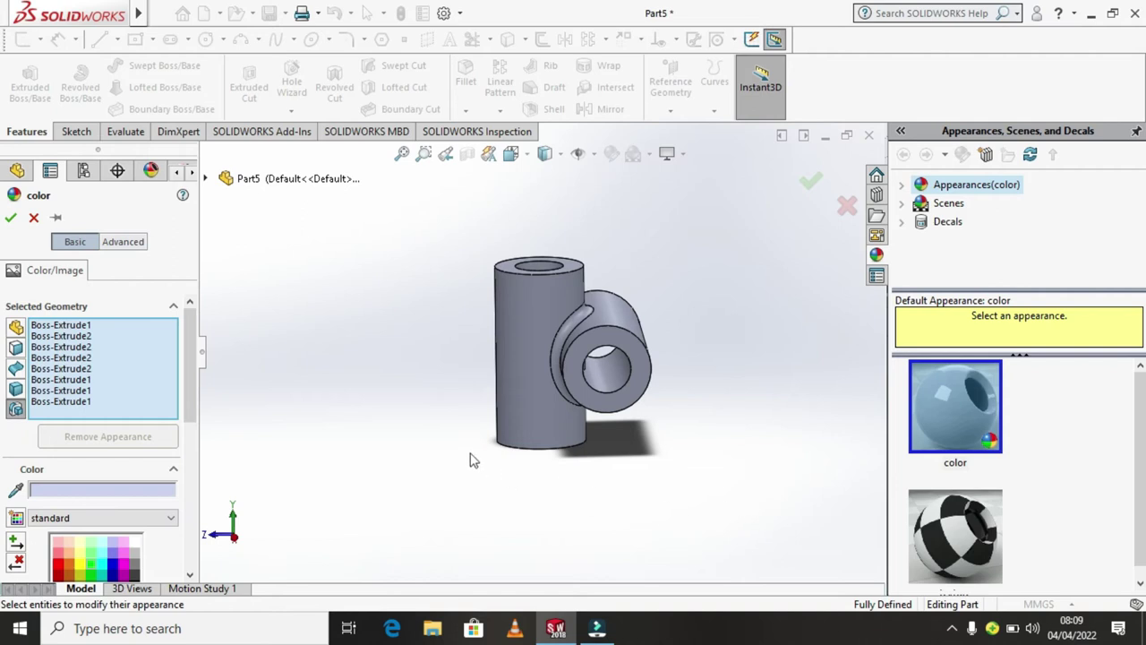
{"action": "scroll", "coordinate": [403, 438], "scroll_direction": "down", "scroll_amount": 2}
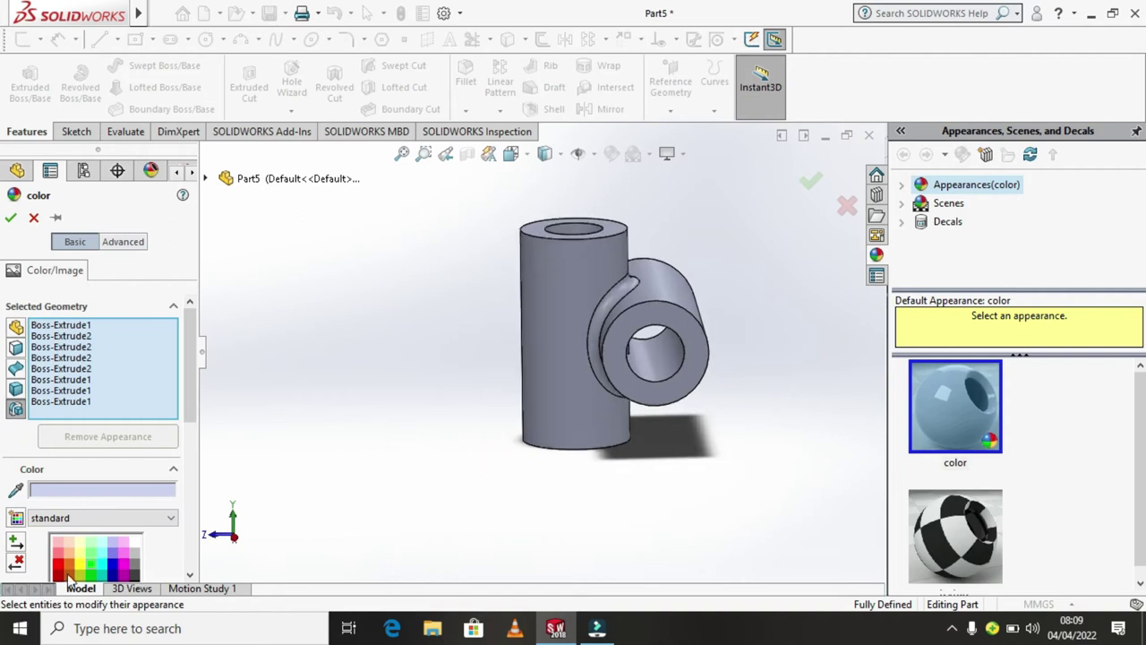
{"action": "scroll", "coordinate": [94, 538], "scroll_direction": "down", "scroll_amount": 3}
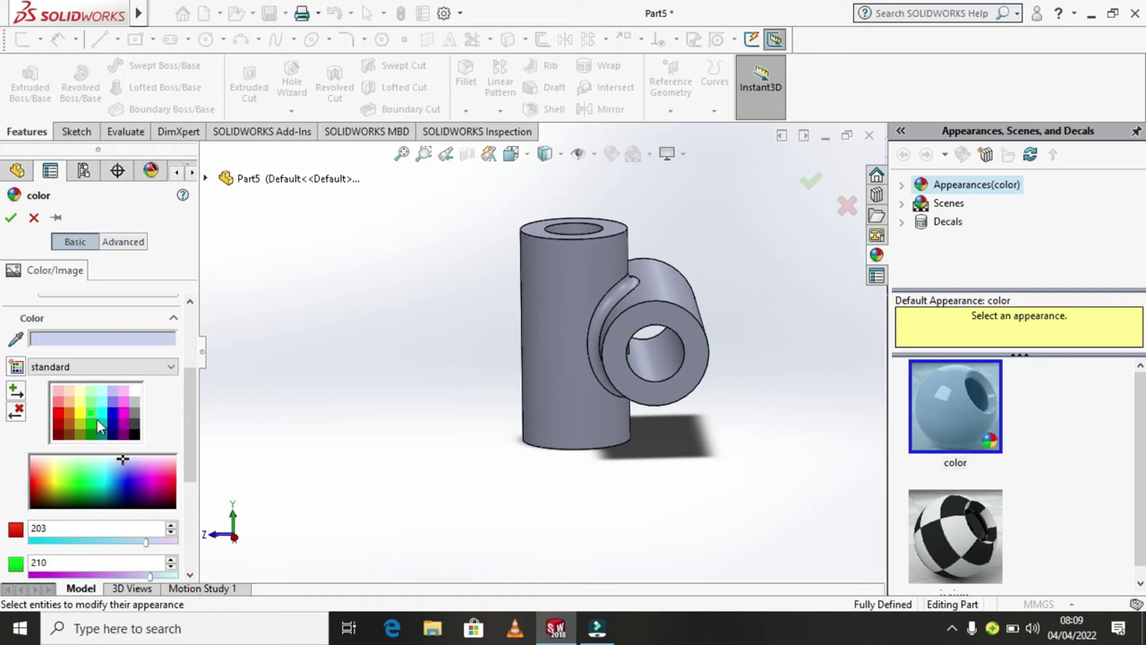
{"action": "left_click", "coordinate": [101, 421]}
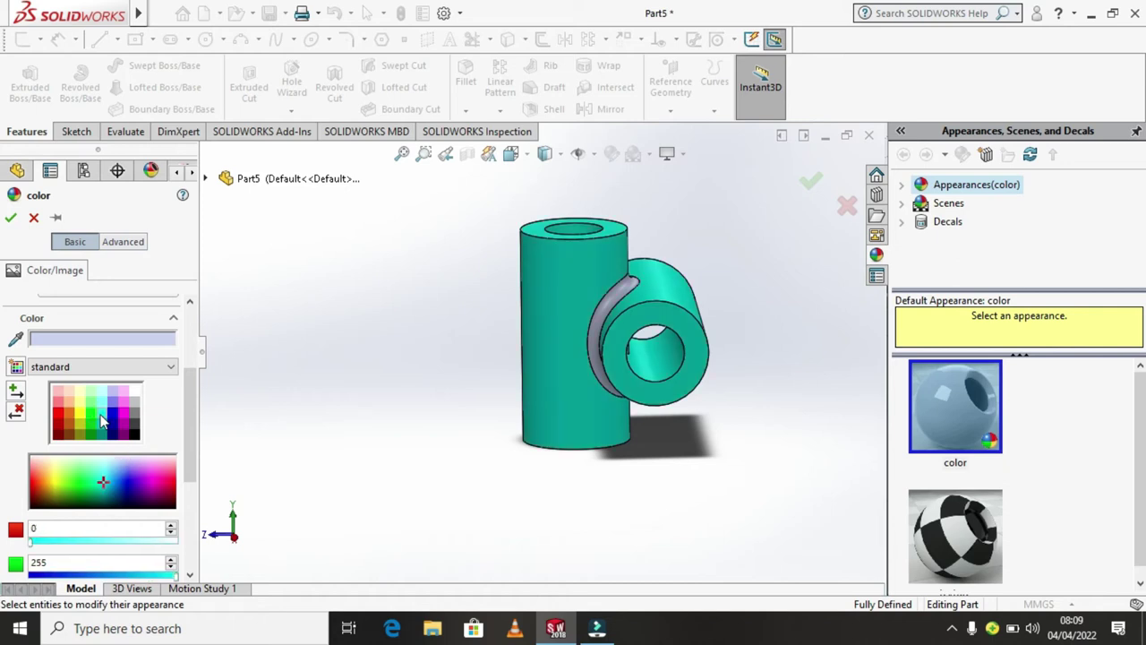
{"action": "left_click", "coordinate": [612, 304]}
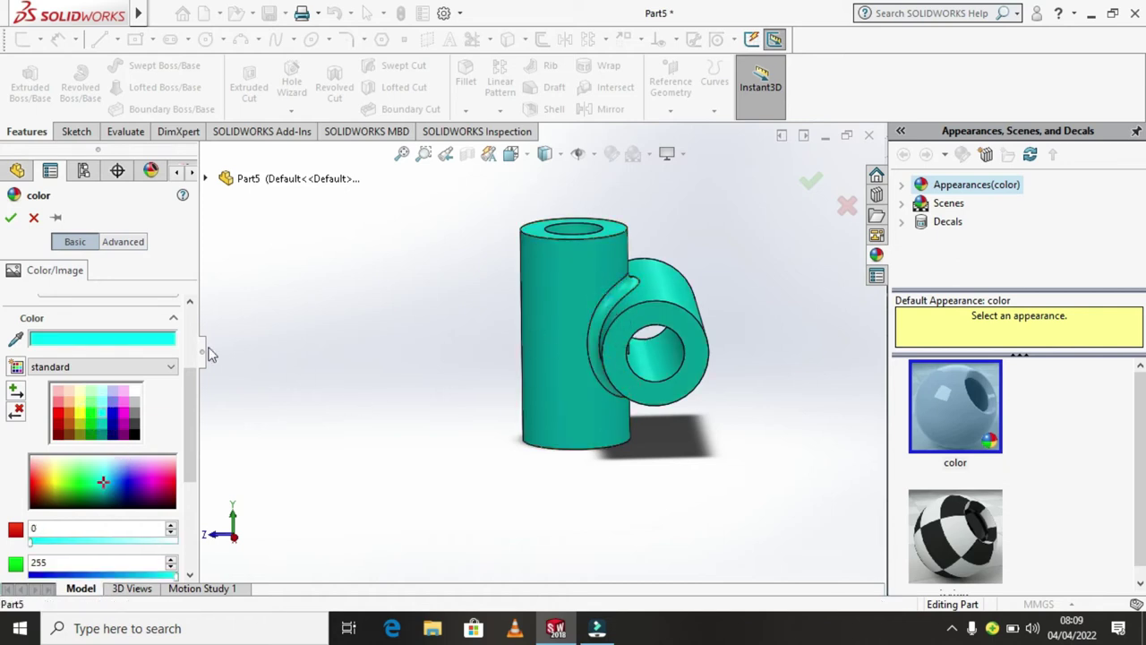
{"action": "left_click", "coordinate": [11, 219]}
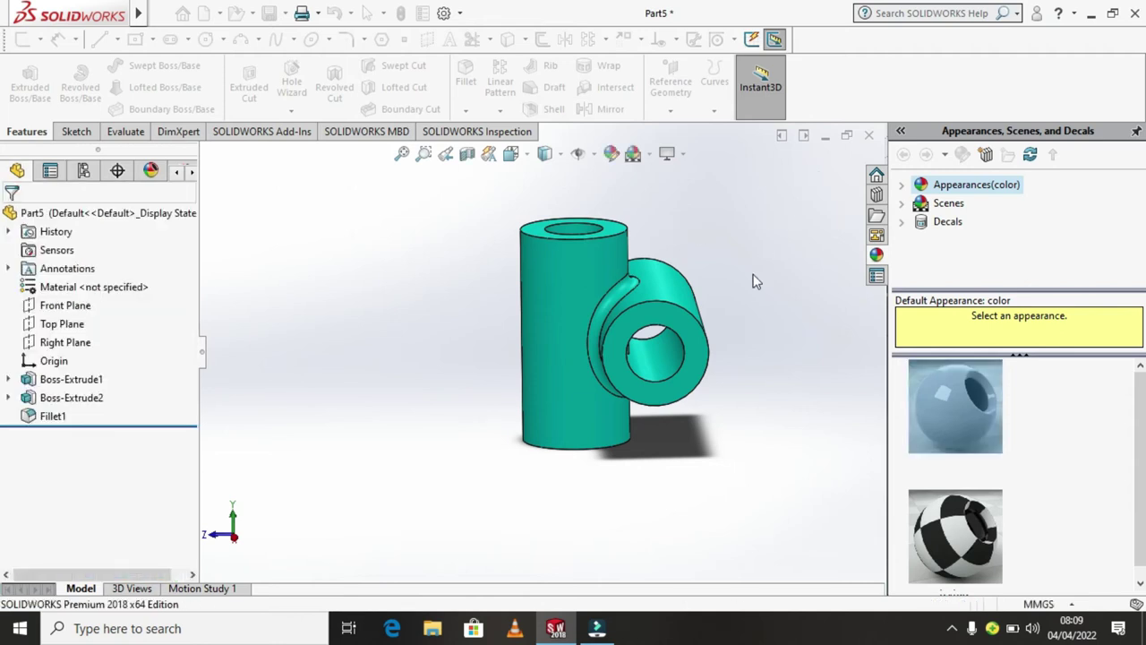
{"action": "scroll", "coordinate": [736, 290], "scroll_direction": "up", "scroll_amount": 3}
{"action": "left_click", "coordinate": [286, 14]}
Step: Create a new part and draw a circle centred on the origin on the Top Plane
{"action": "key", "text": "ctrl+n"}
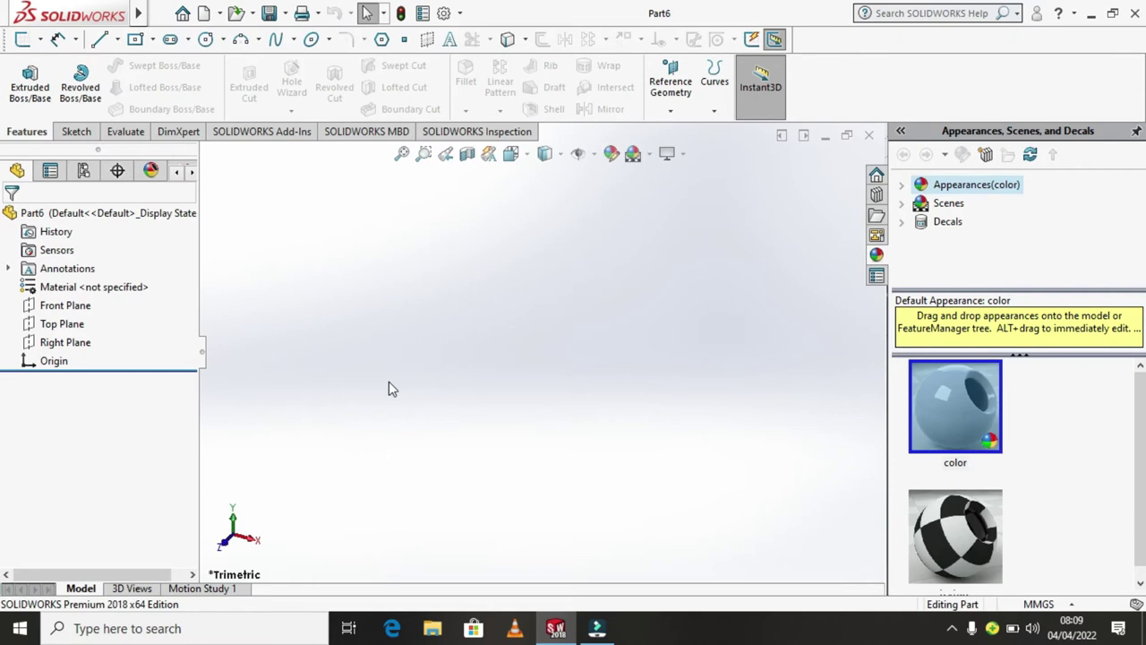
{"action": "left_click", "coordinate": [75, 323]}
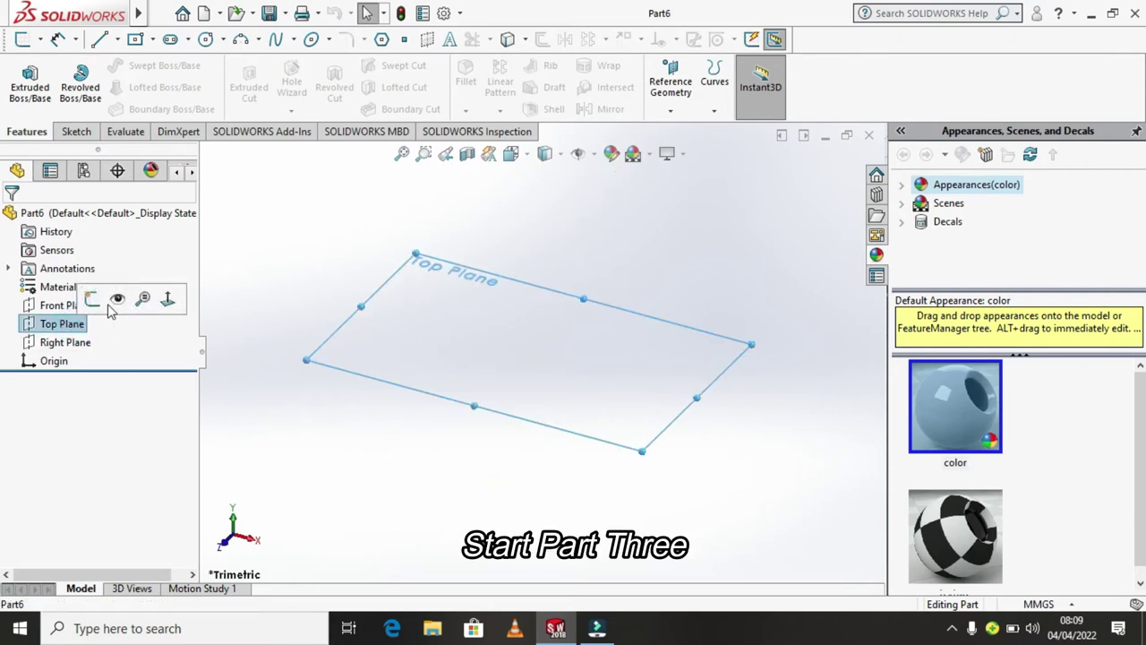
{"action": "left_click", "coordinate": [92, 300]}
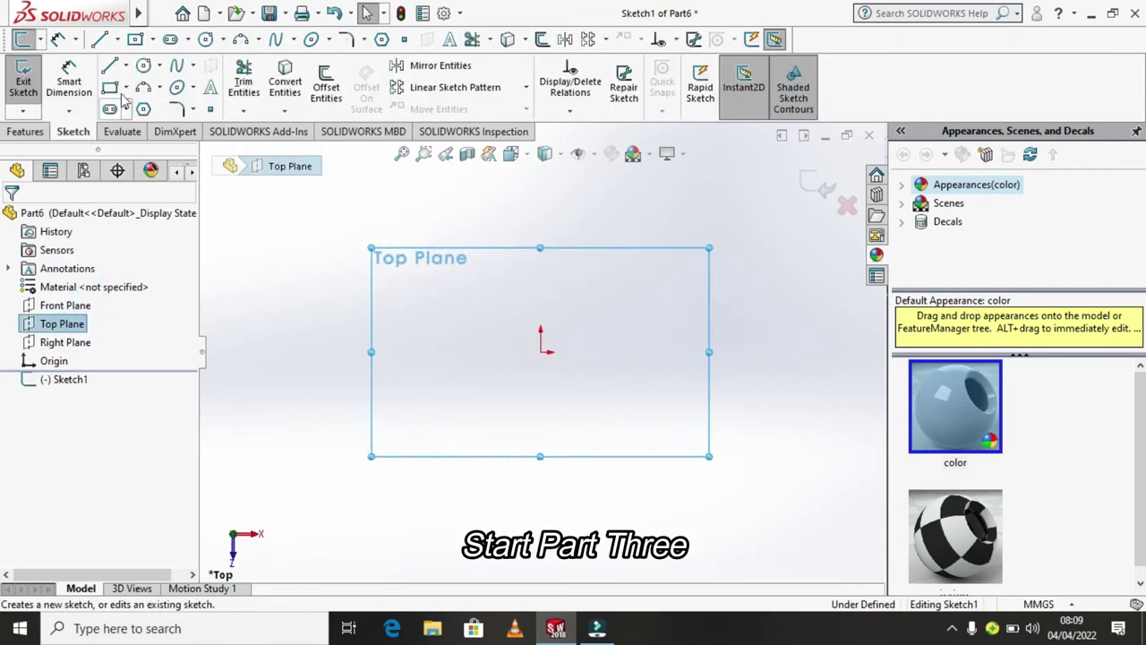
{"action": "left_click", "coordinate": [159, 65]}
{"action": "left_click", "coordinate": [170, 85]}
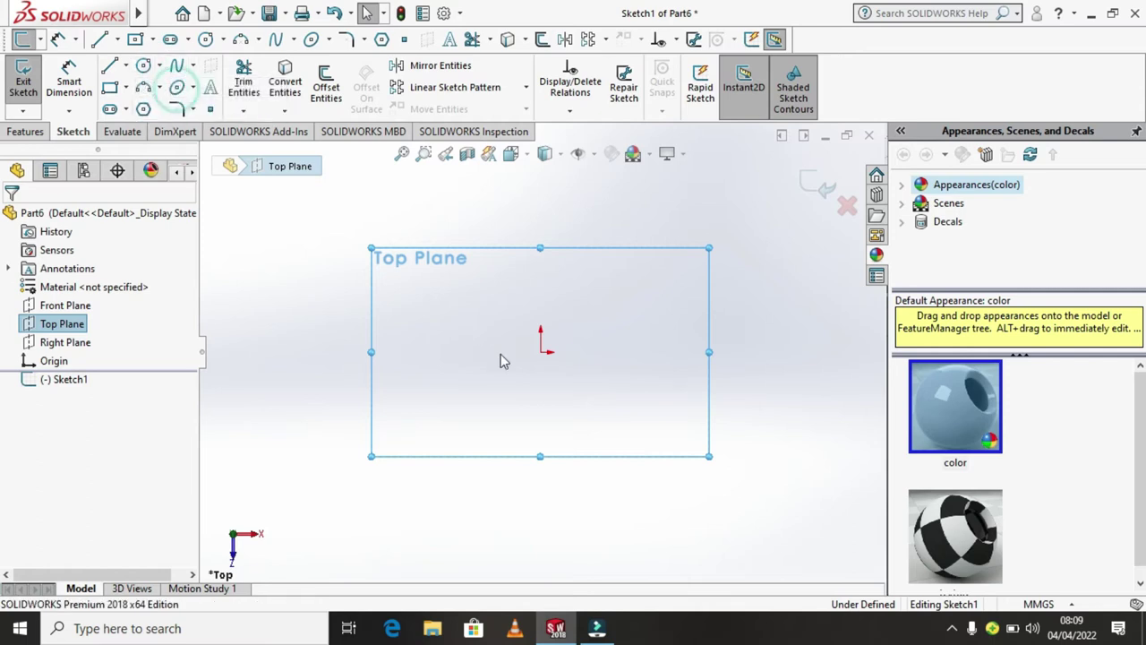
{"action": "left_click", "coordinate": [541, 351]}
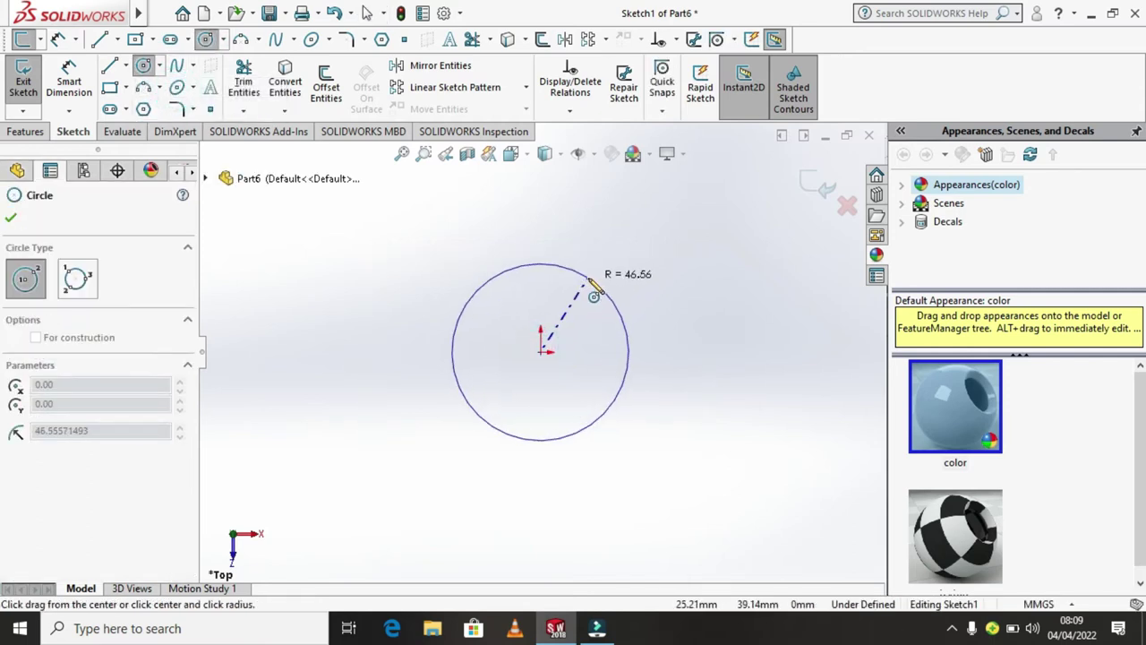
{"action": "left_click", "coordinate": [594, 292]}
{"action": "right_click", "coordinate": [596, 288]}
{"action": "left_click", "coordinate": [631, 289]}
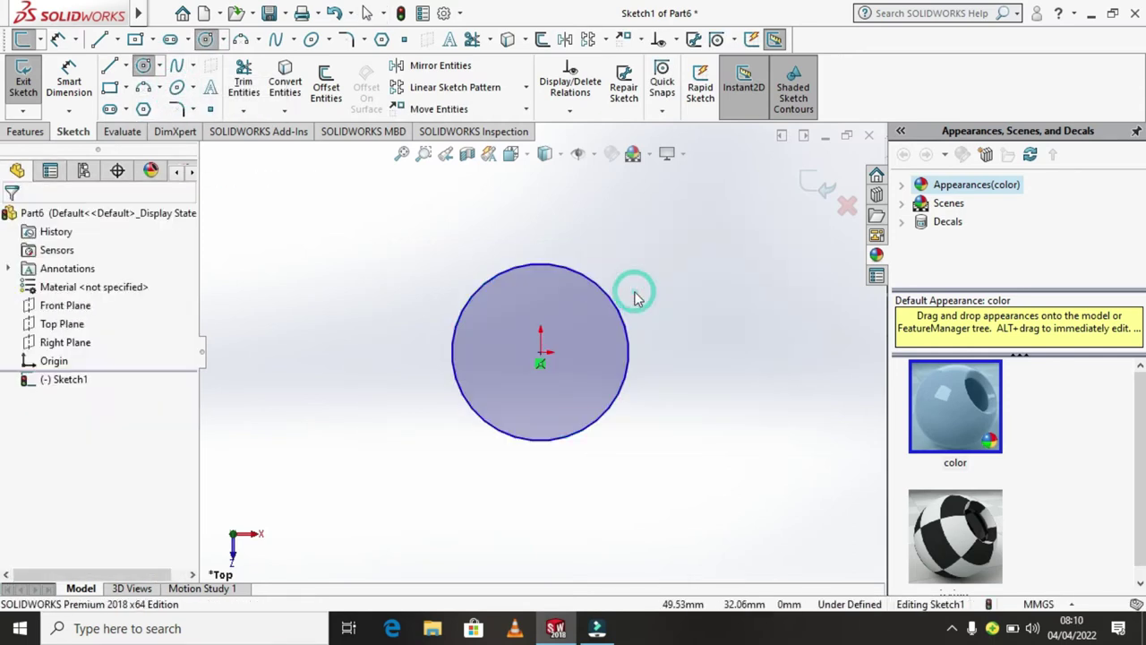
Step: Dimension the circle to a 50 mm diameter
{"action": "left_click", "coordinate": [71, 111]}
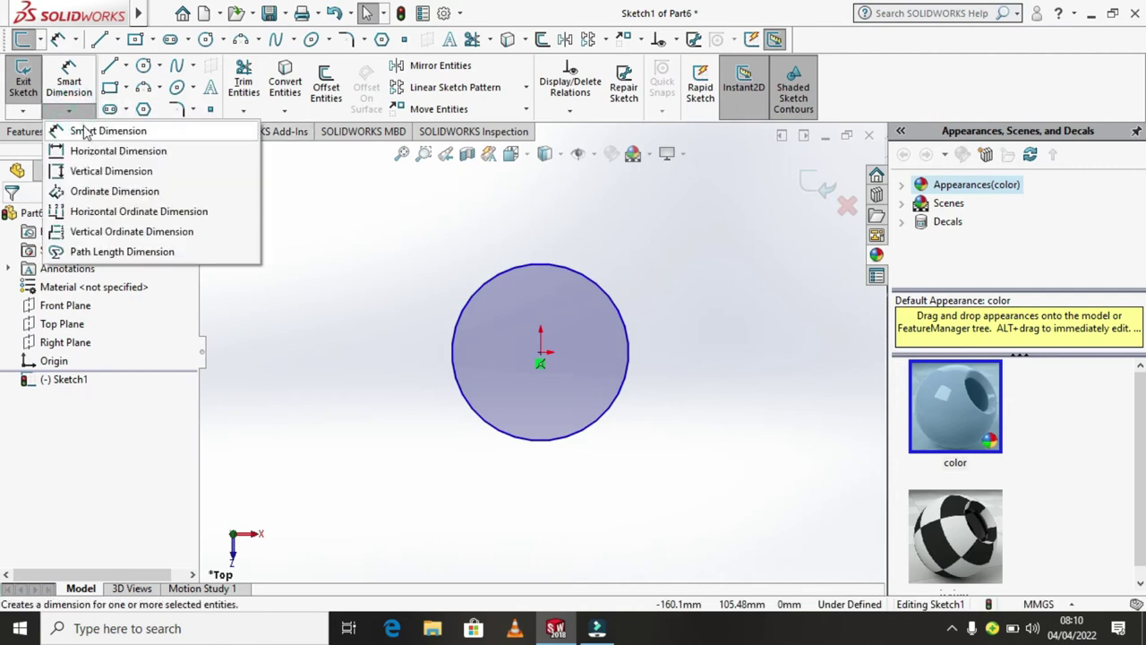
{"action": "left_click", "coordinate": [85, 133]}
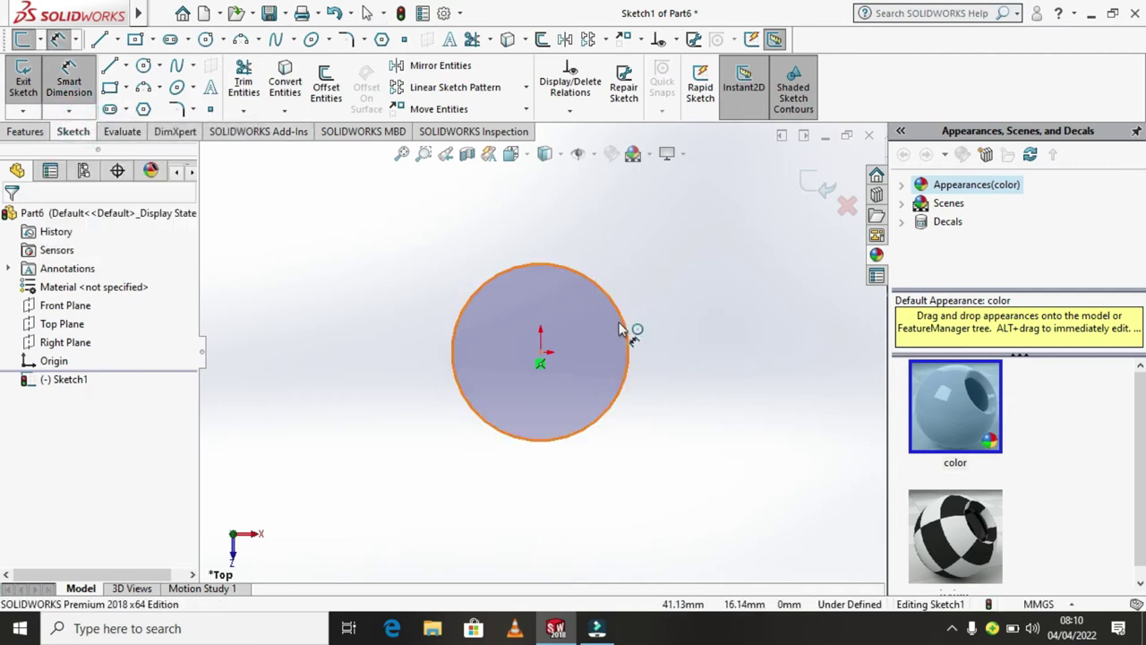
{"action": "left_click", "coordinate": [662, 324]}
{"action": "left_click", "coordinate": [760, 324]}
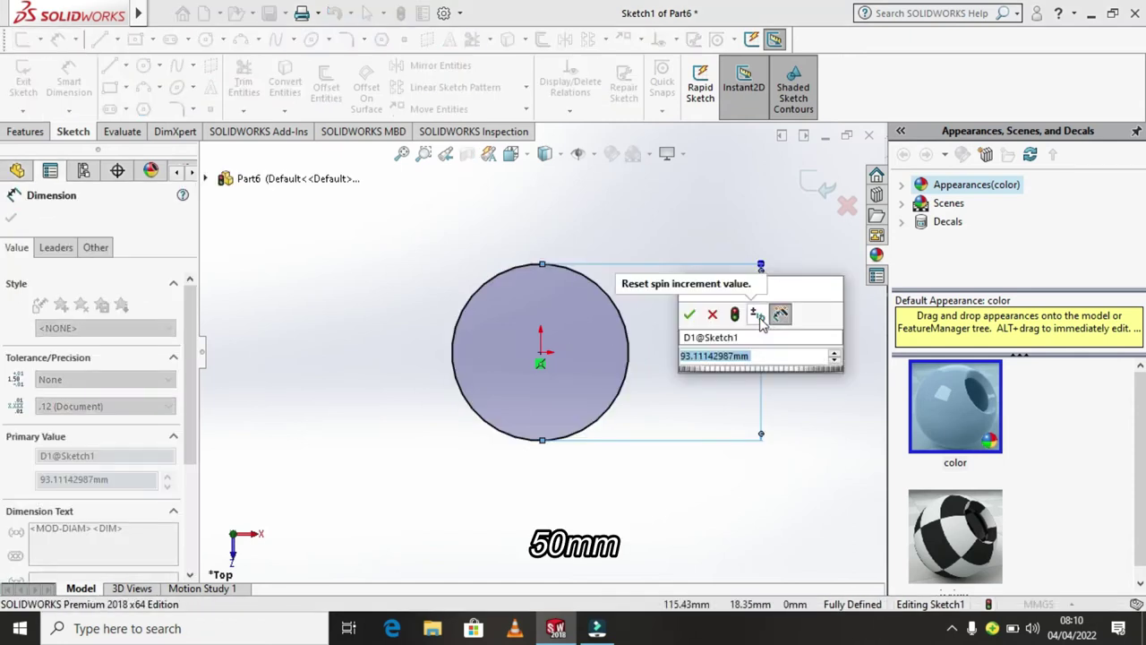
{"action": "type", "text": "50"}
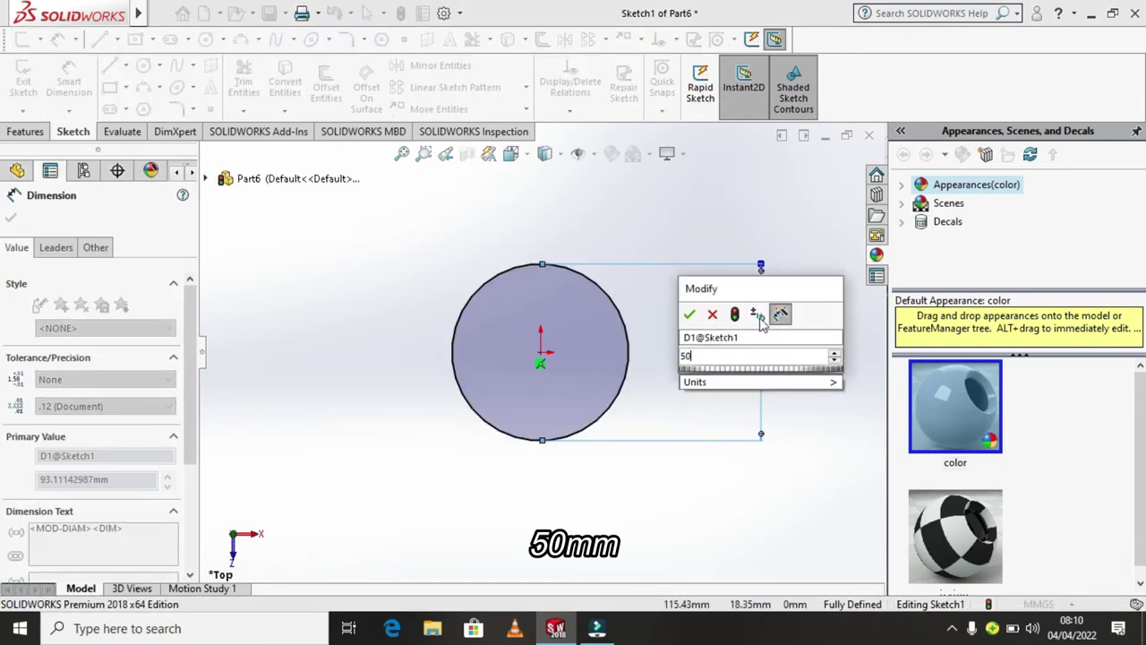
{"action": "key", "text": "Return"}
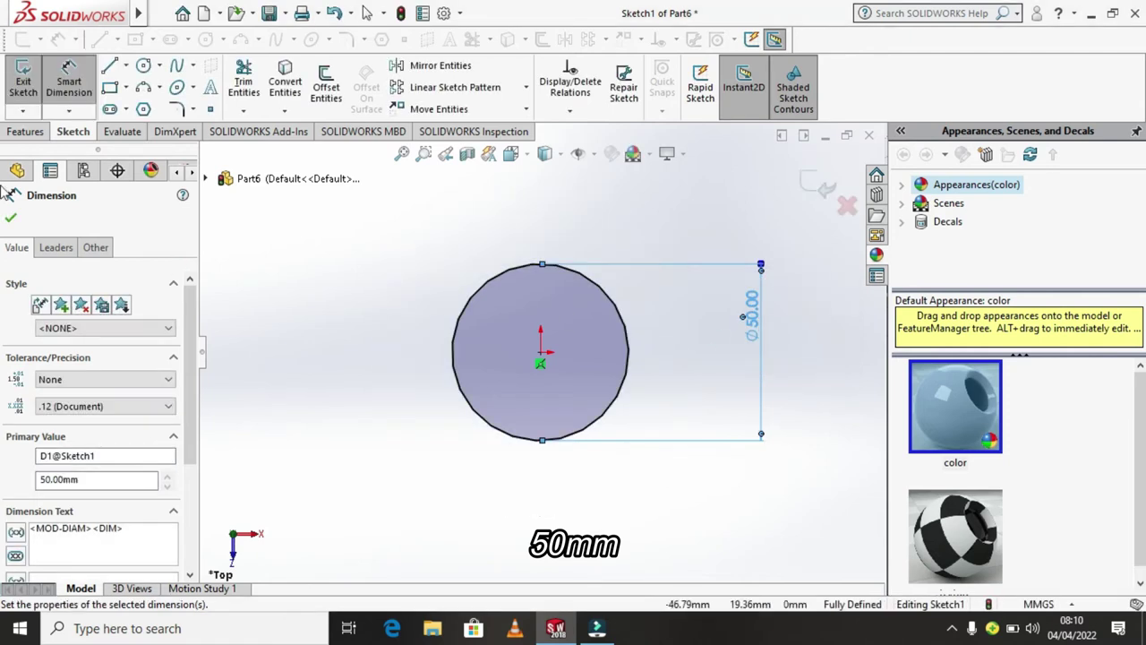
{"action": "left_click", "coordinate": [12, 219]}
Step: Extrude the Ø50 mm circle 10 mm Mid Plane into a solid disc
{"action": "left_click", "coordinate": [10, 134]}
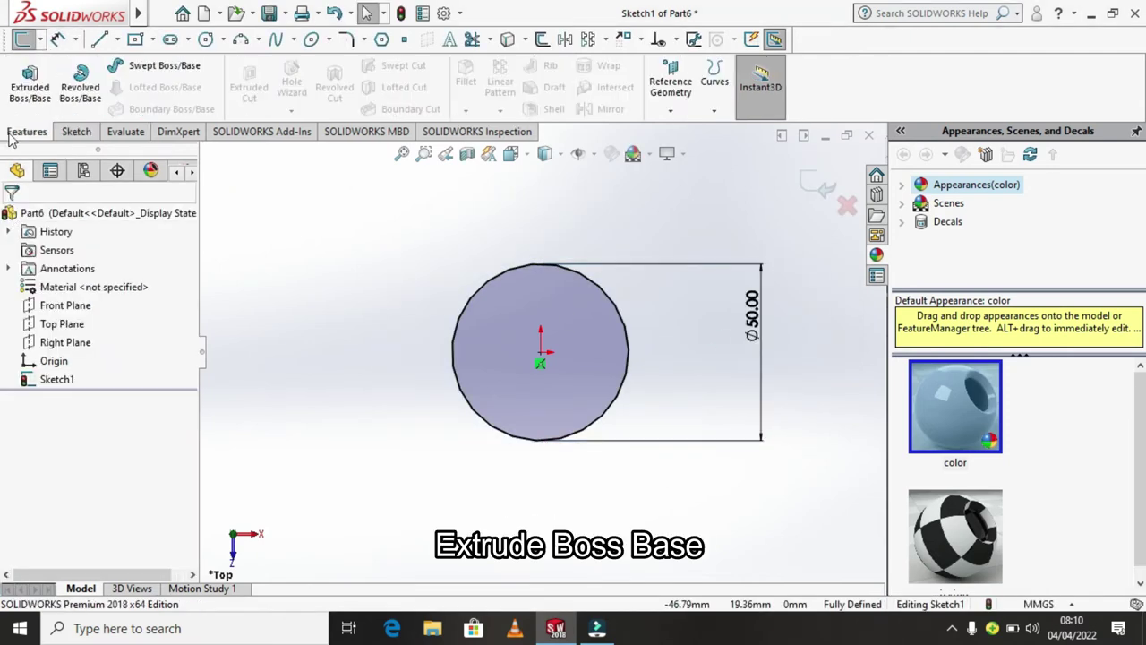
{"action": "left_click", "coordinate": [27, 103]}
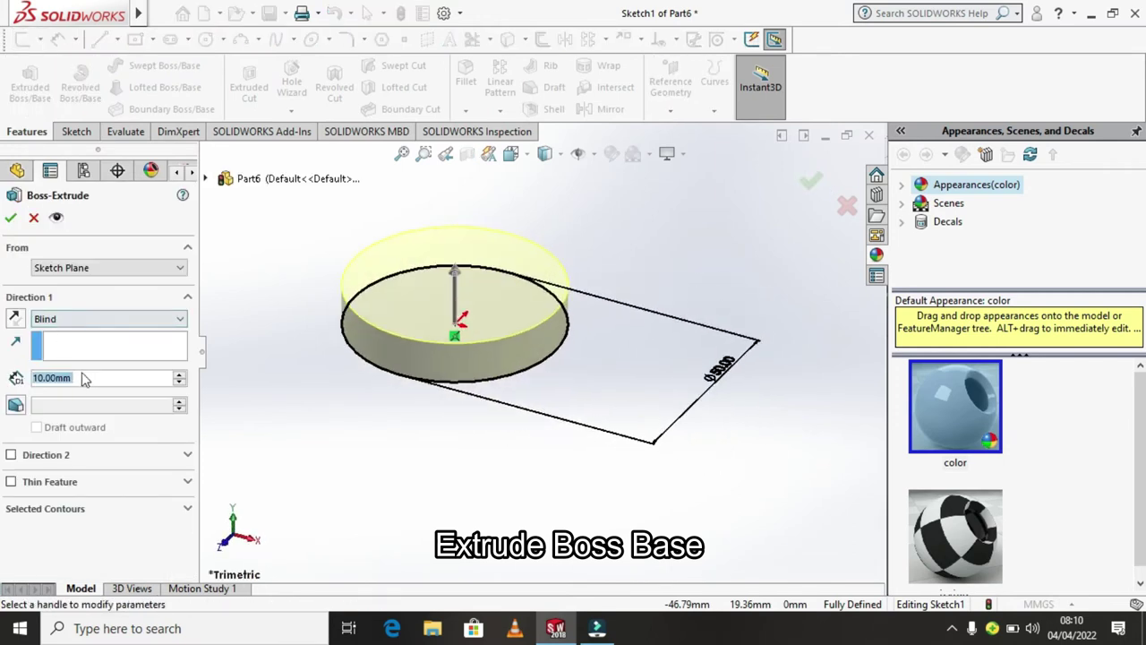
{"action": "left_click", "coordinate": [179, 323]}
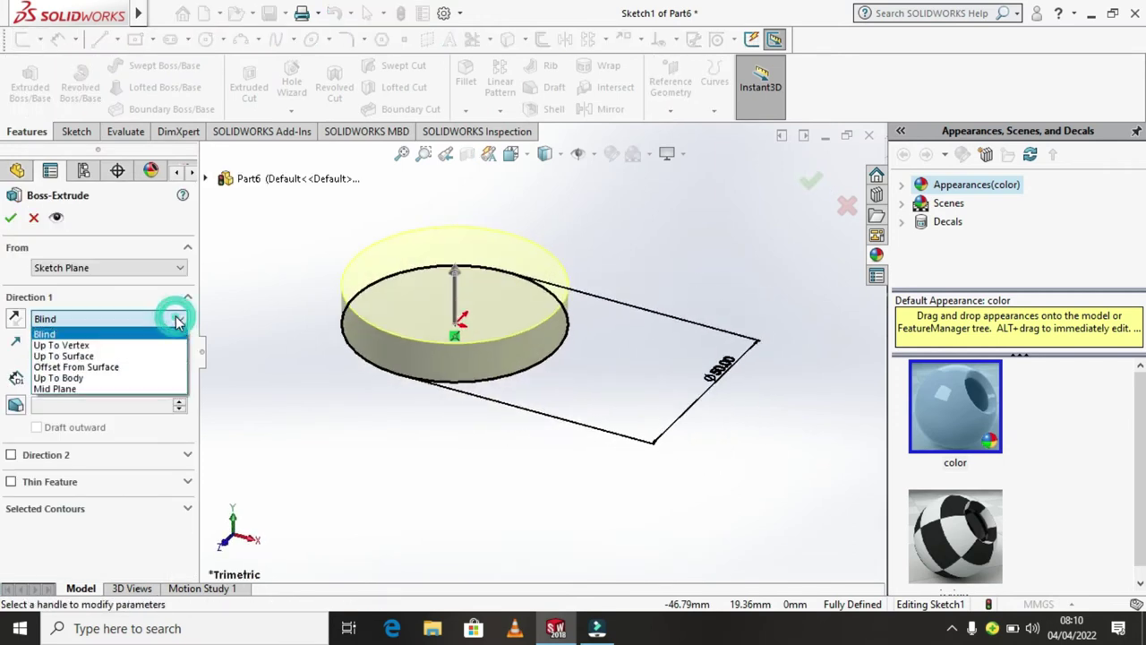
{"action": "left_click", "coordinate": [154, 383]}
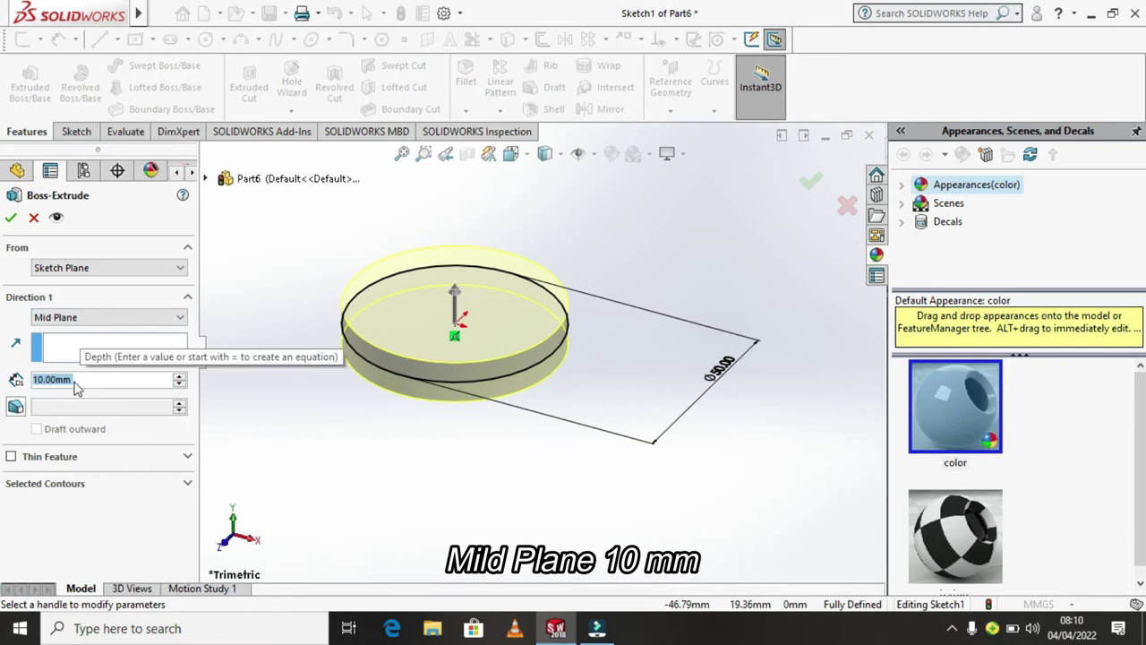
{"action": "left_click", "coordinate": [12, 219]}
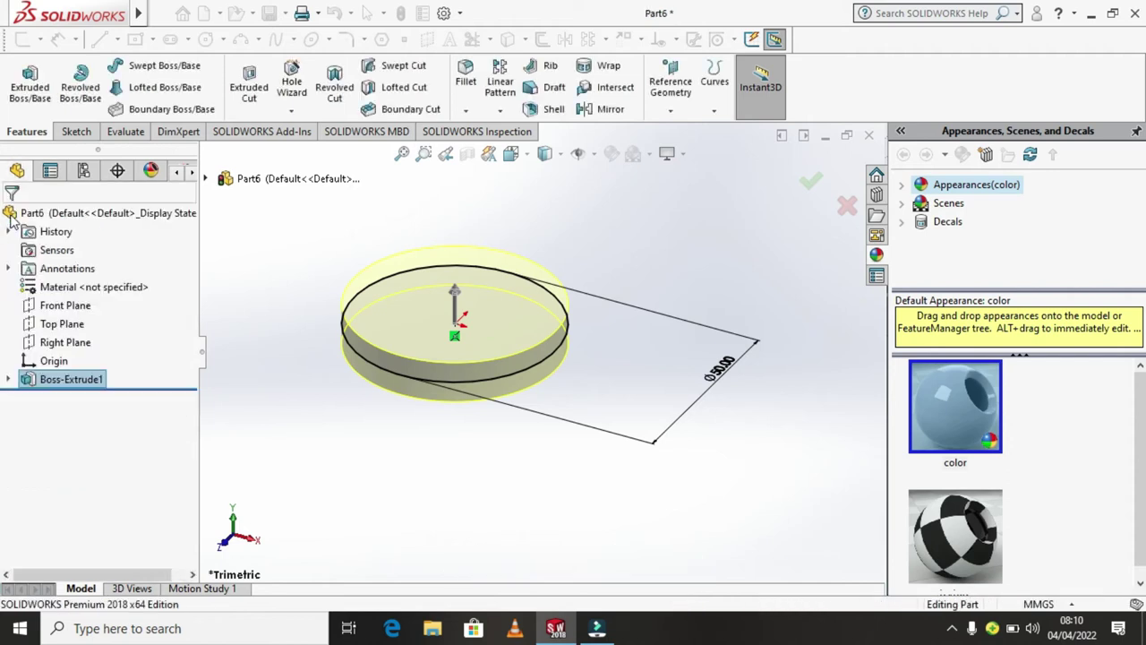
Step: Sketch a circle centred on the origin on the disc's top face, viewed Normal To
{"action": "left_click", "coordinate": [455, 333]}
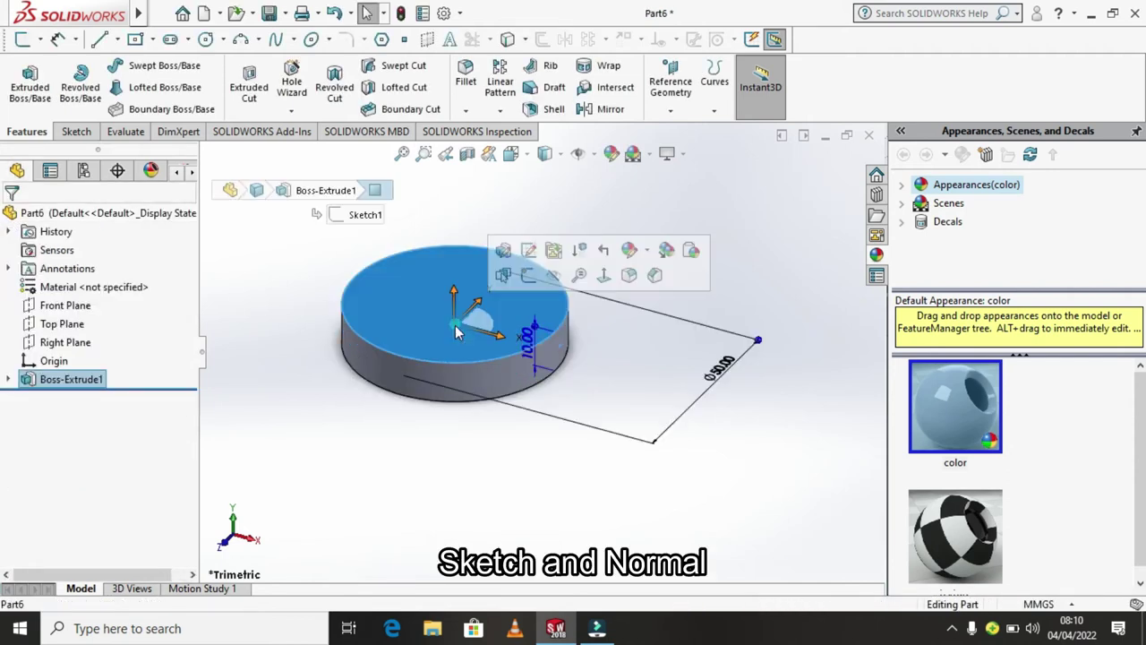
{"action": "left_click", "coordinate": [534, 285]}
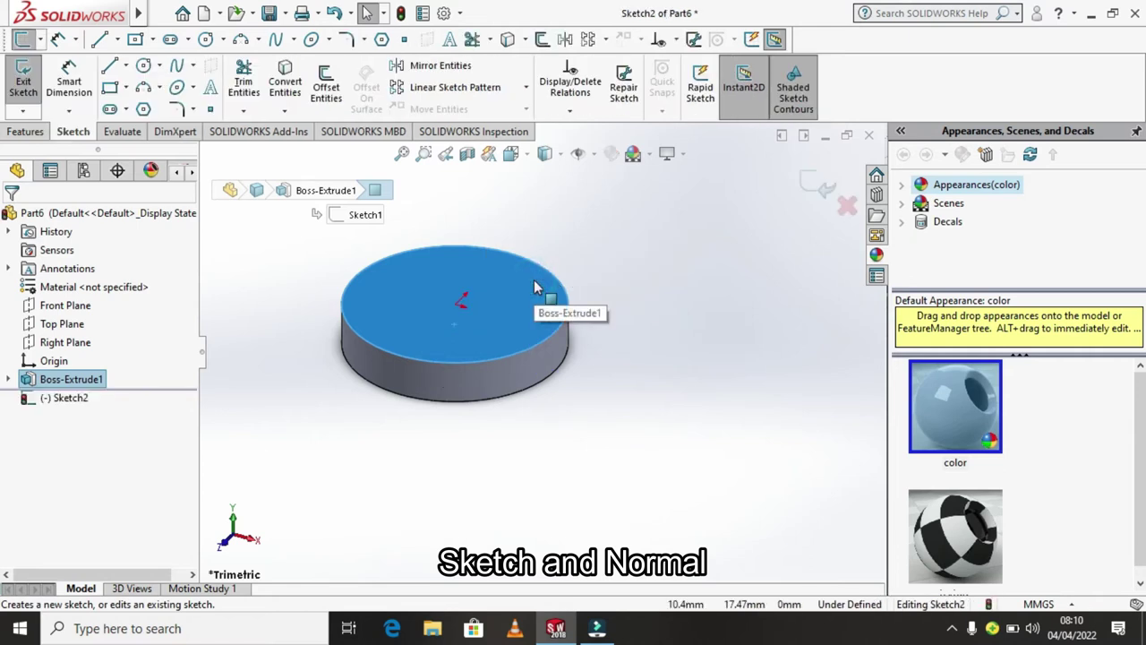
{"action": "key", "text": "space"}
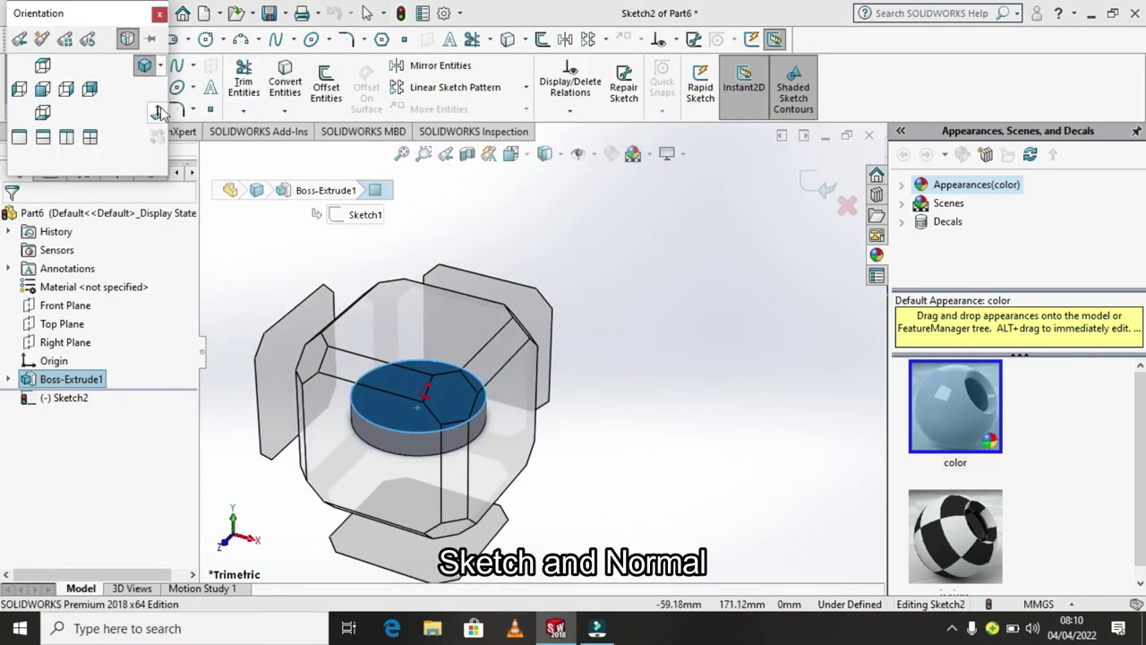
{"action": "left_click", "coordinate": [156, 111]}
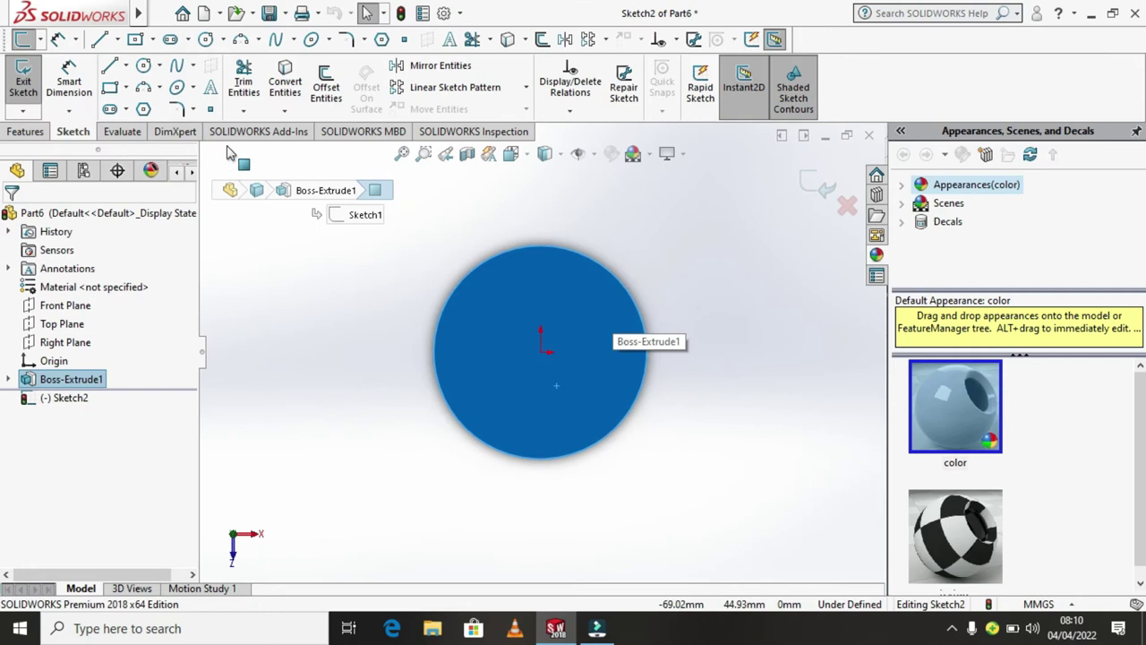
{"action": "left_click", "coordinate": [159, 68]}
{"action": "left_click", "coordinate": [170, 84]}
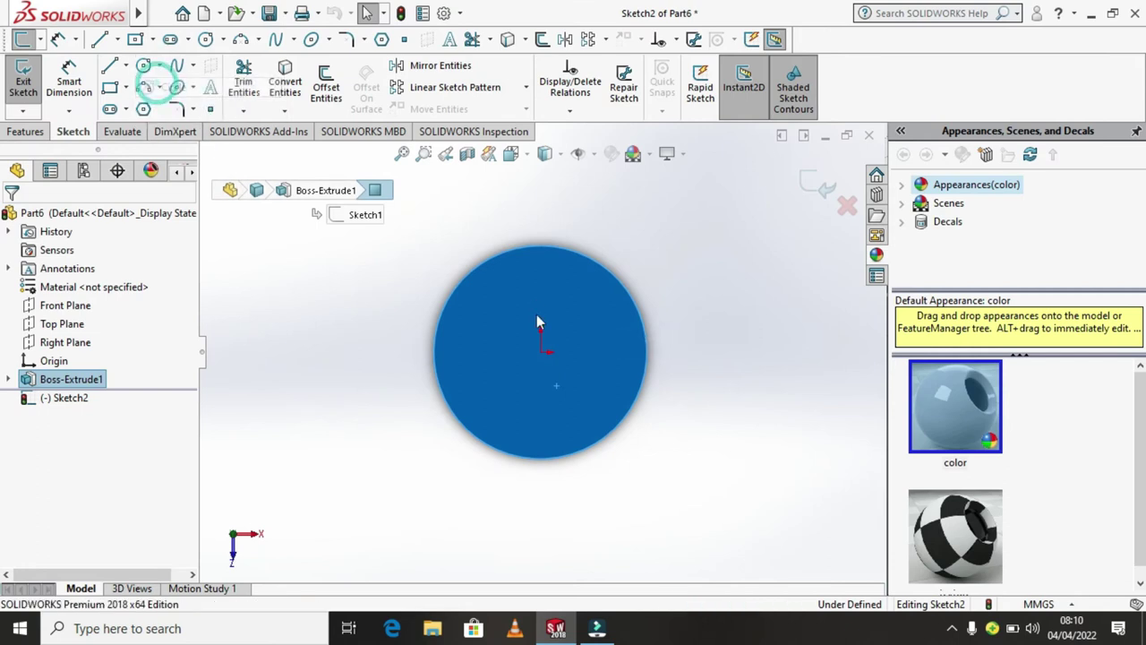
{"action": "left_click", "coordinate": [540, 351]}
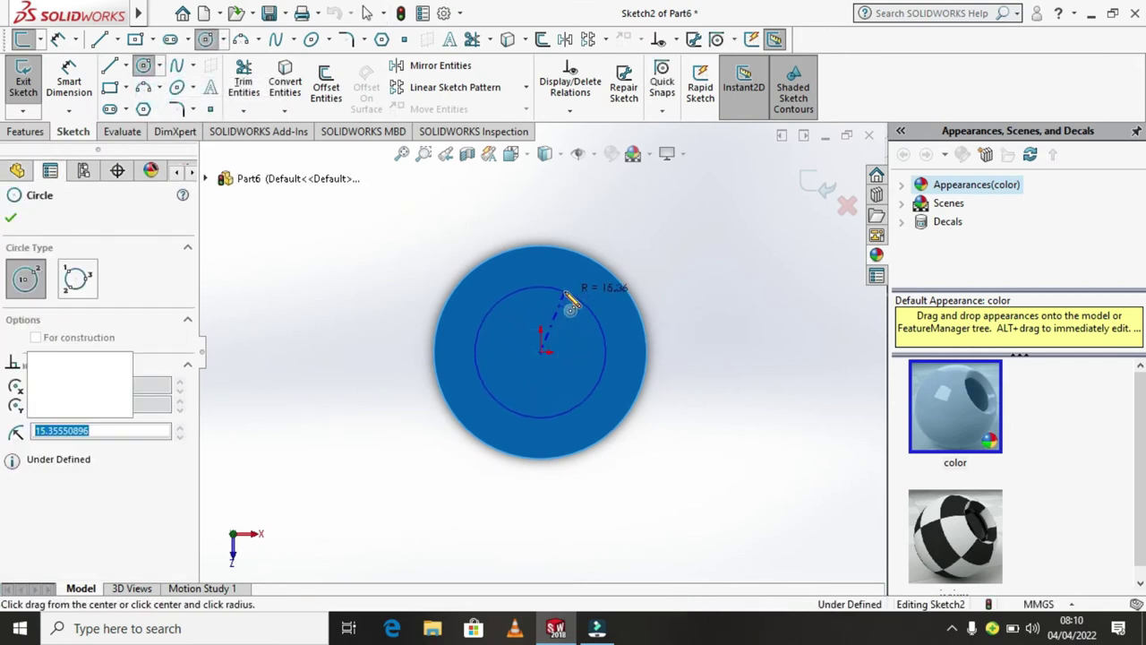
{"action": "left_click", "coordinate": [563, 291]}
{"action": "right_click", "coordinate": [571, 308]}
{"action": "left_click", "coordinate": [586, 301]}
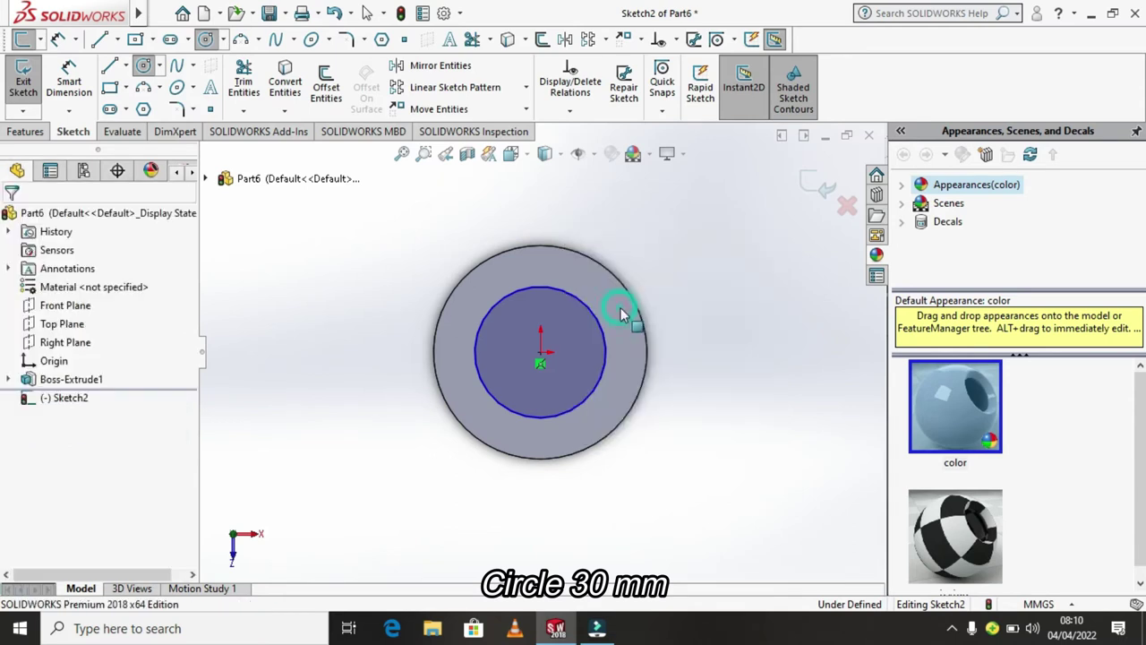
Step: Dimension the circle to a 30 mm diameter
{"action": "left_click", "coordinate": [68, 111]}
{"action": "left_click", "coordinate": [99, 128]}
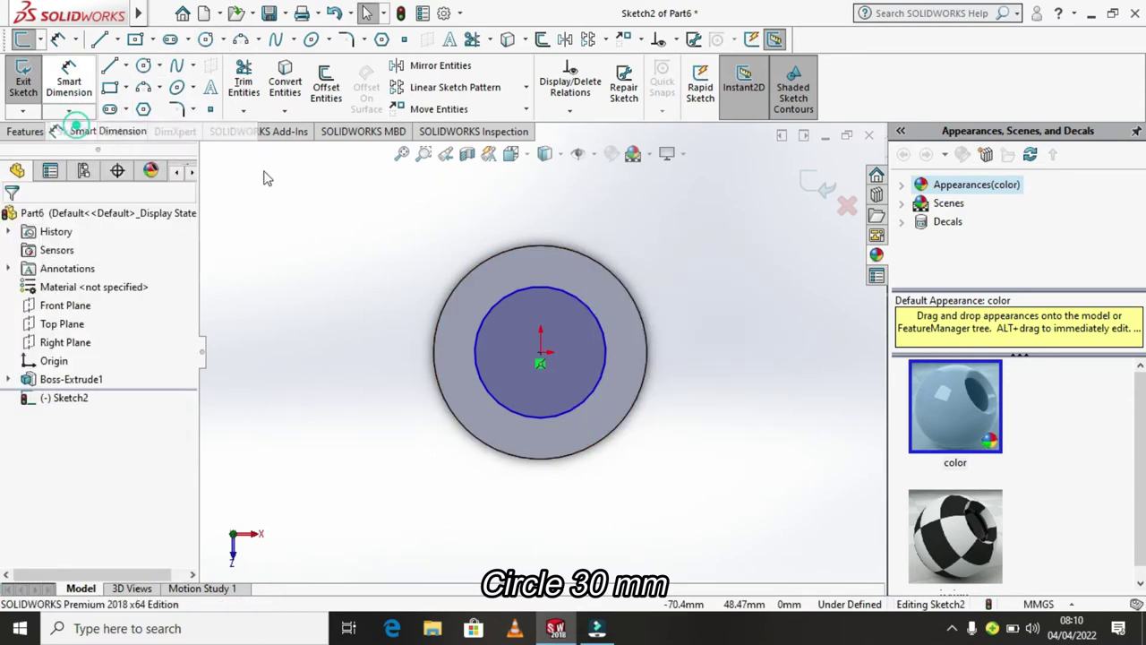
{"action": "left_click", "coordinate": [600, 331]}
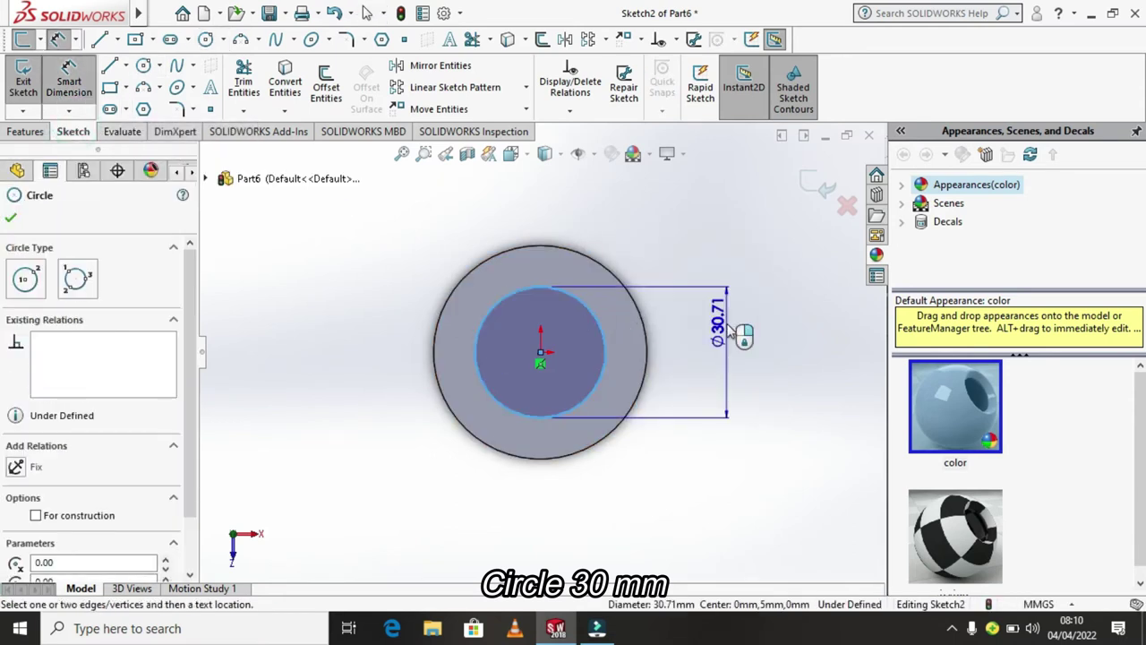
{"action": "left_click", "coordinate": [729, 329]}
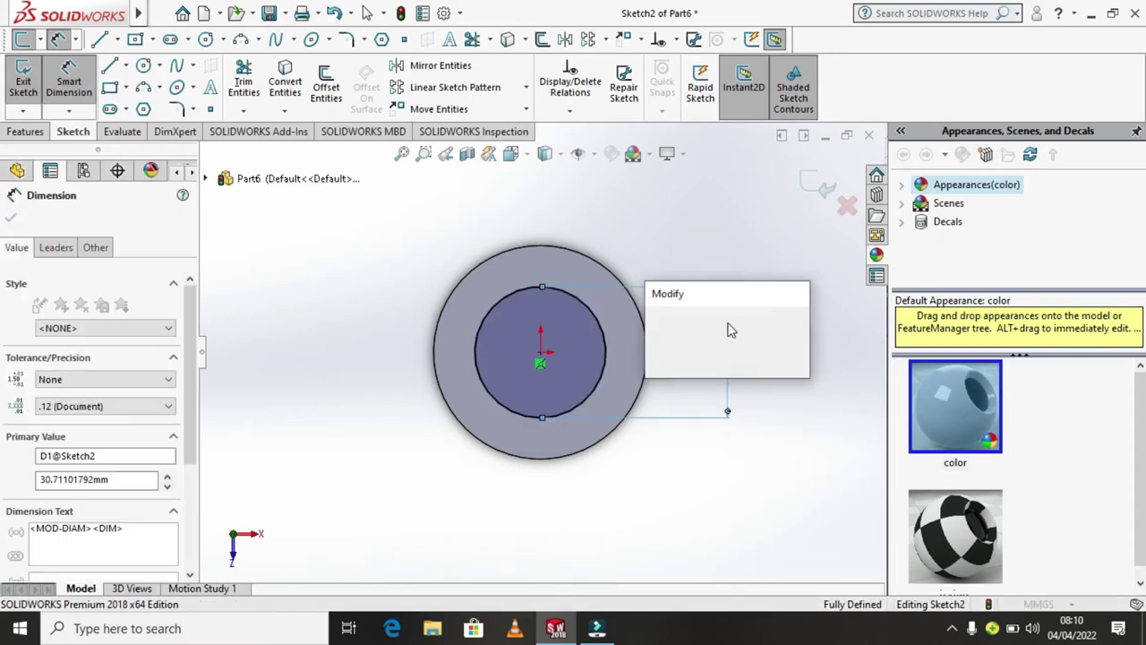
{"action": "type", "text": "30"}
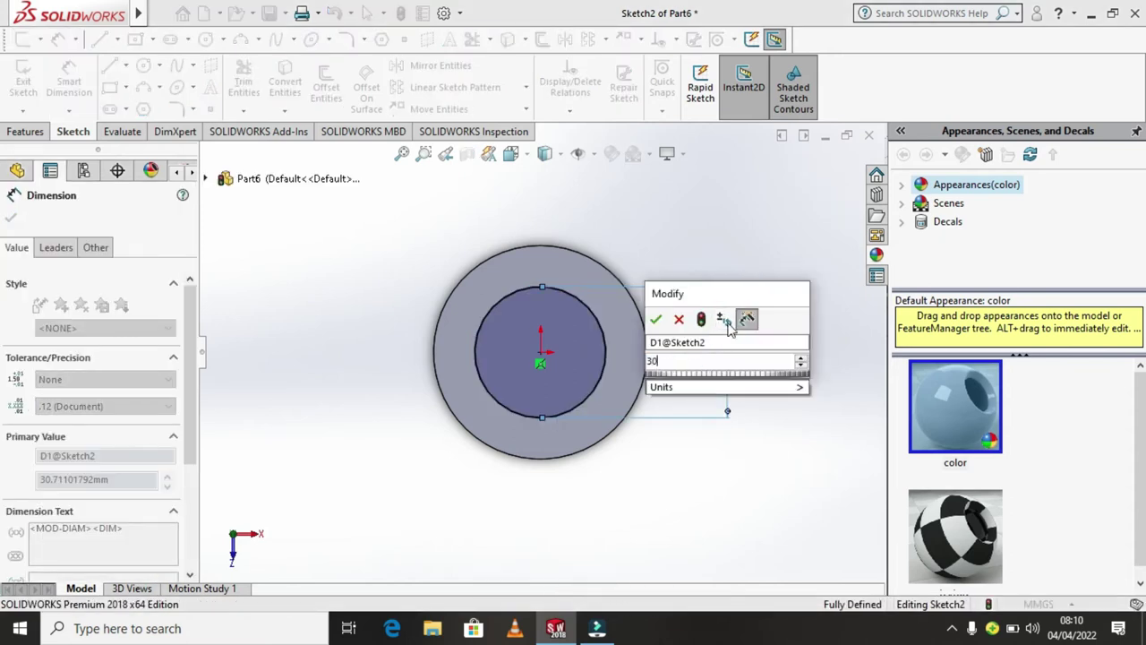
{"action": "key", "text": "Return"}
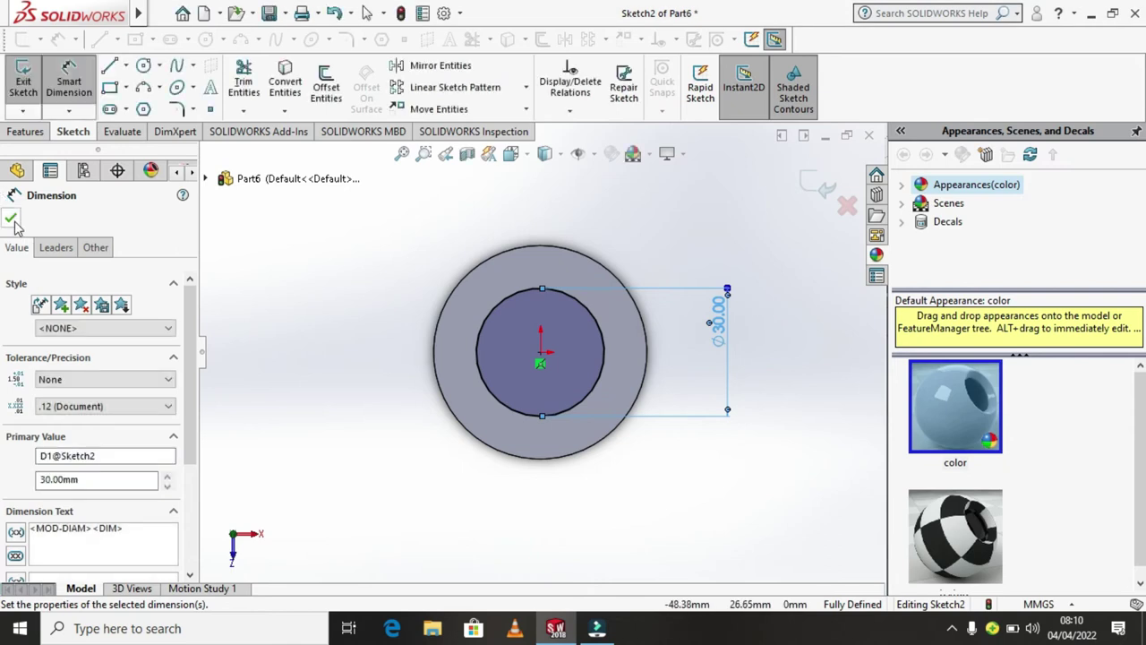
{"action": "left_click", "coordinate": [12, 221]}
{"action": "left_click", "coordinate": [25, 132]}
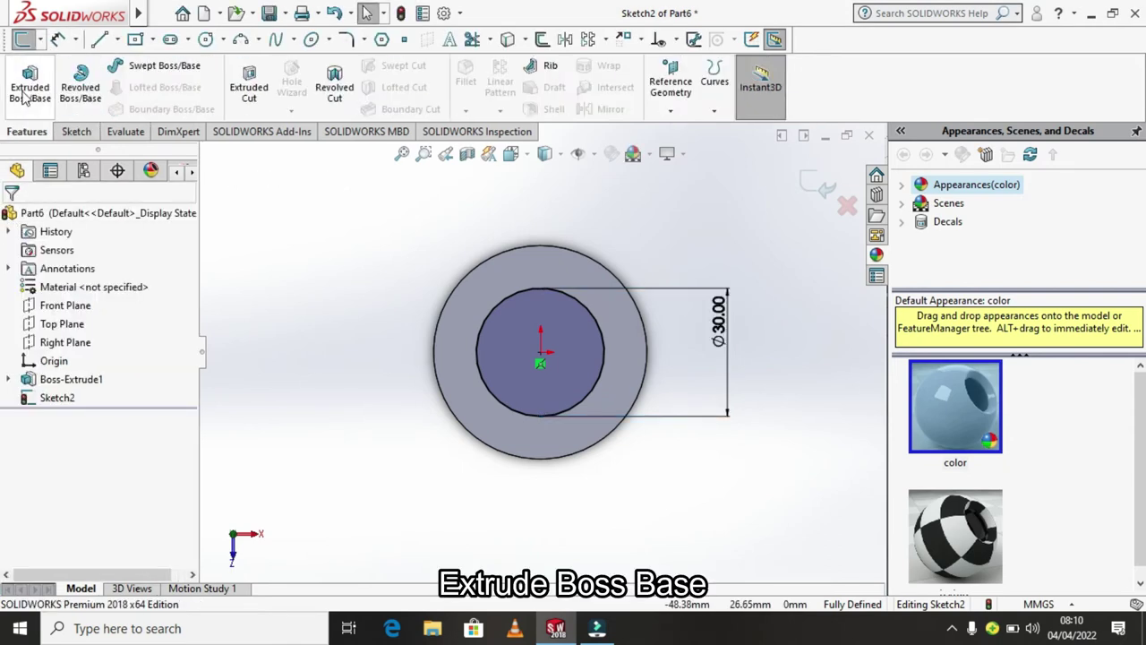
Step: Extrude the Ø30 mm circle Blind 185 mm into a shaft rising from the disc
{"action": "left_click", "coordinate": [22, 90]}
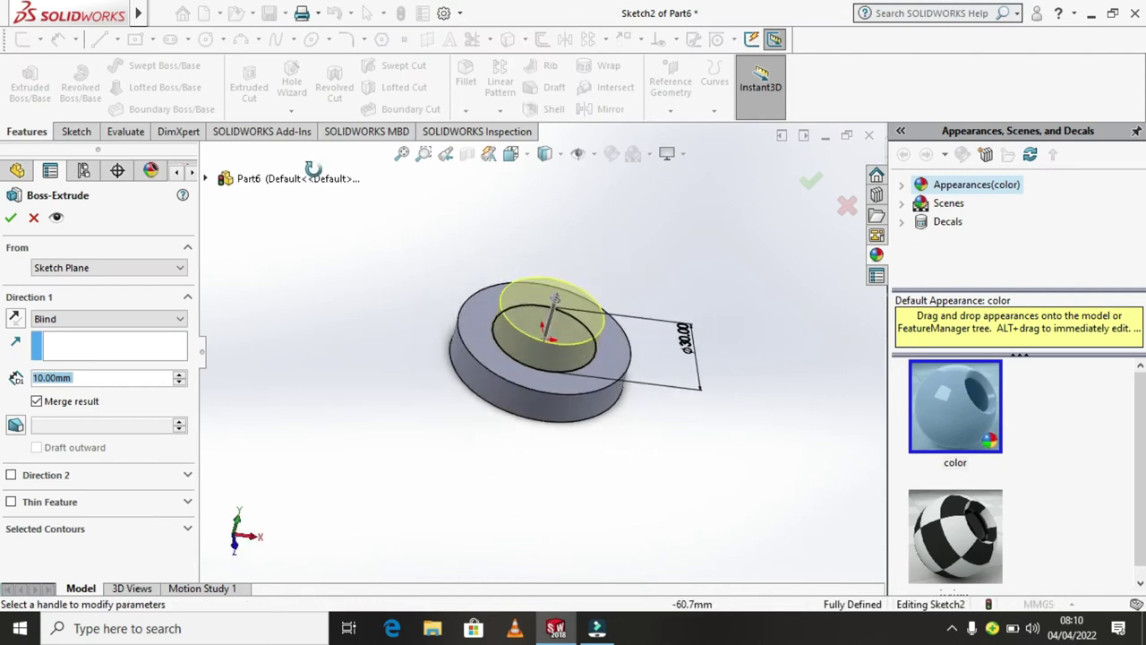
{"action": "left_click", "coordinate": [99, 381]}
{"action": "left_click_drag", "start_coordinate": [98, 379], "coordinate": [49, 380]}
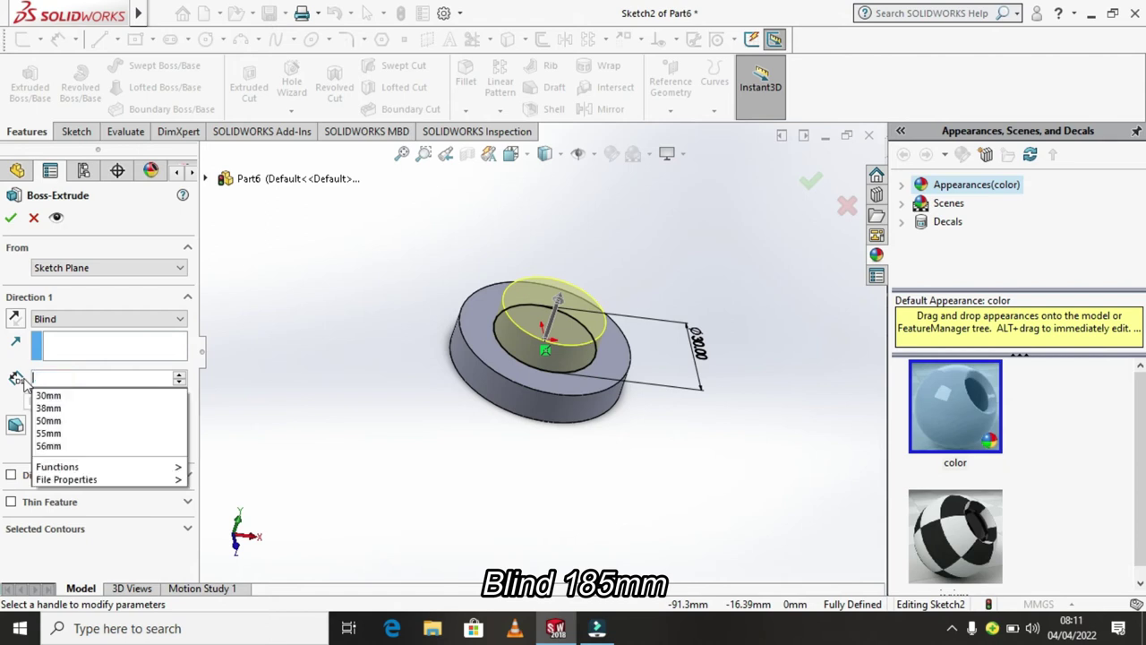
{"action": "type", "text": "185"}
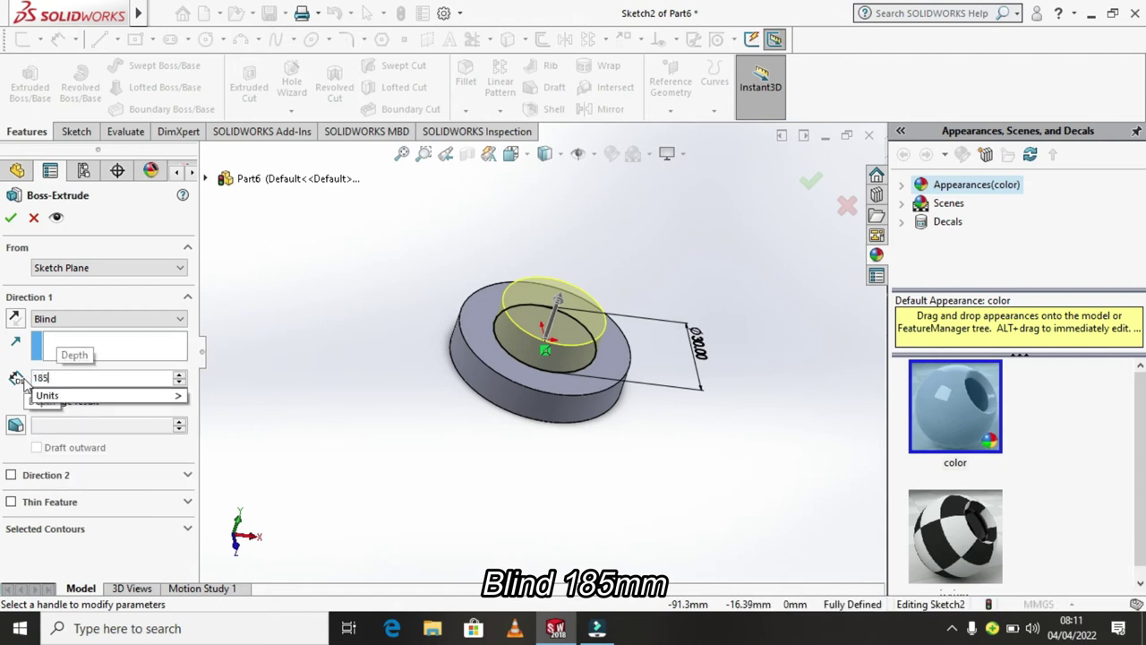
{"action": "key", "text": "Return"}
{"action": "scroll", "coordinate": [460, 391], "scroll_direction": "up", "scroll_amount": 5}
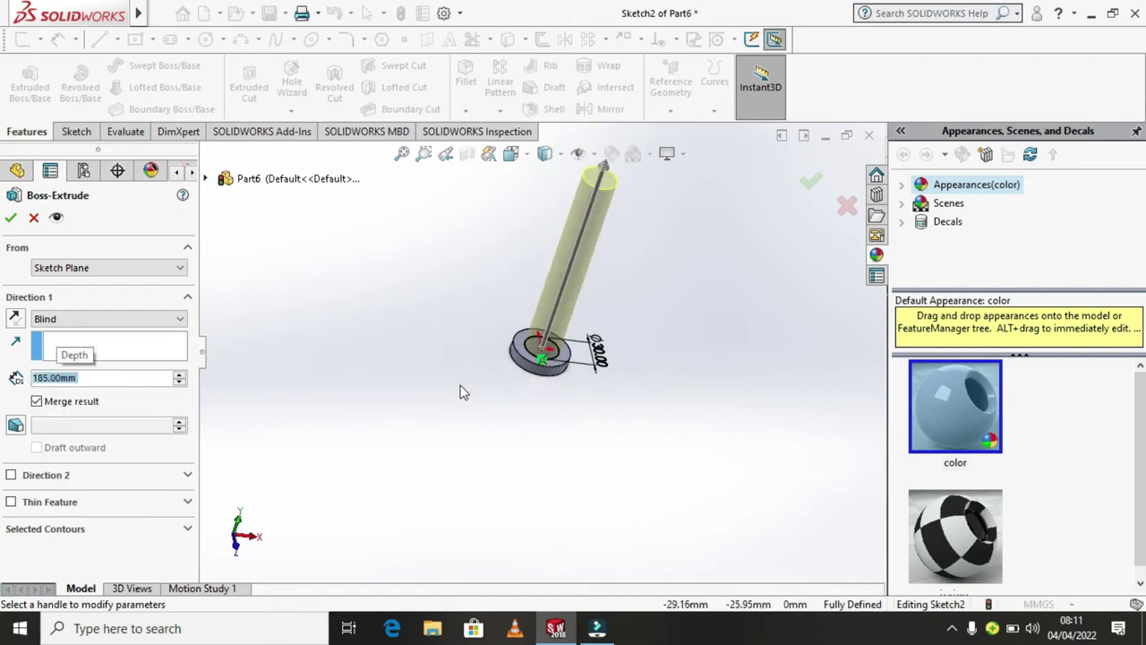
{"action": "left_click", "coordinate": [9, 222]}
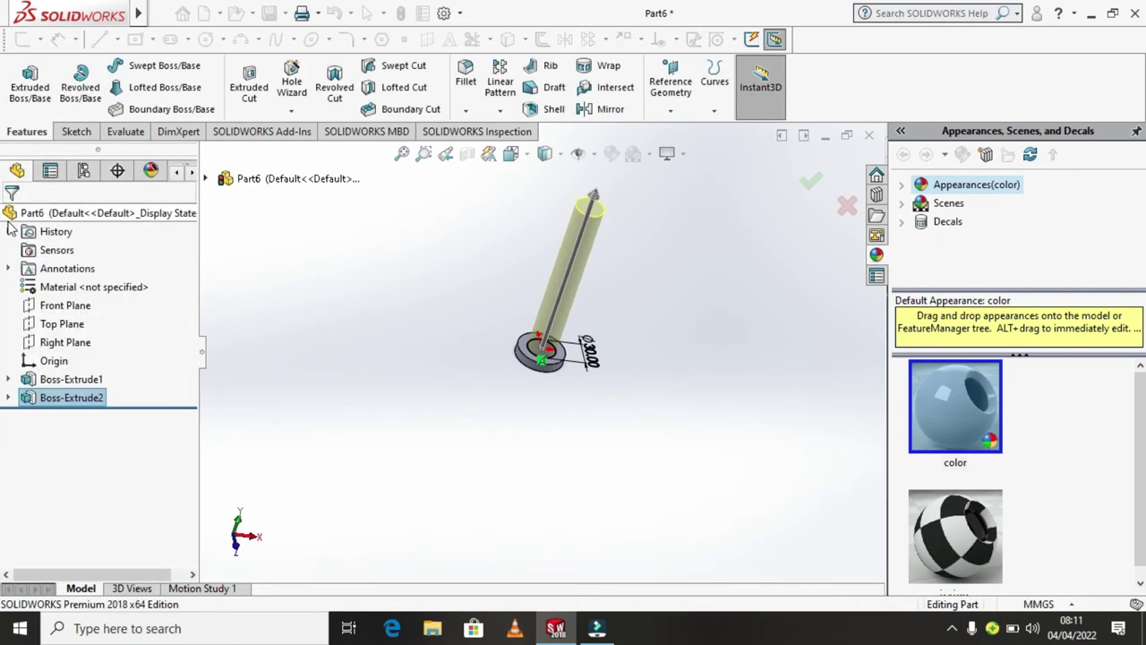
Step: Start a new sketch on the Right Plane and view it Normal To
{"action": "left_click", "coordinate": [754, 427]}
{"action": "mouse_move", "coordinate": [654, 359]}
{"action": "middle_mouse_down"}
{"action": "mouse_move", "coordinate": [632, 287]}
{"action": "mouse_move", "coordinate": [547, 338]}
{"action": "middle_mouse_up"}
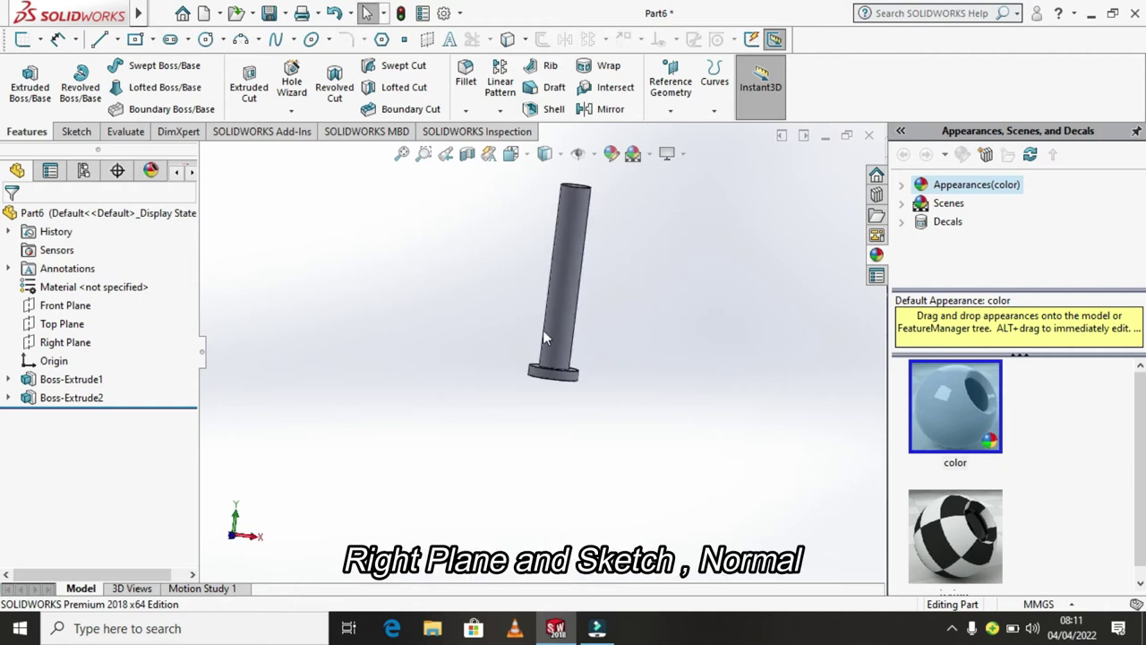
{"action": "left_click", "coordinate": [87, 343]}
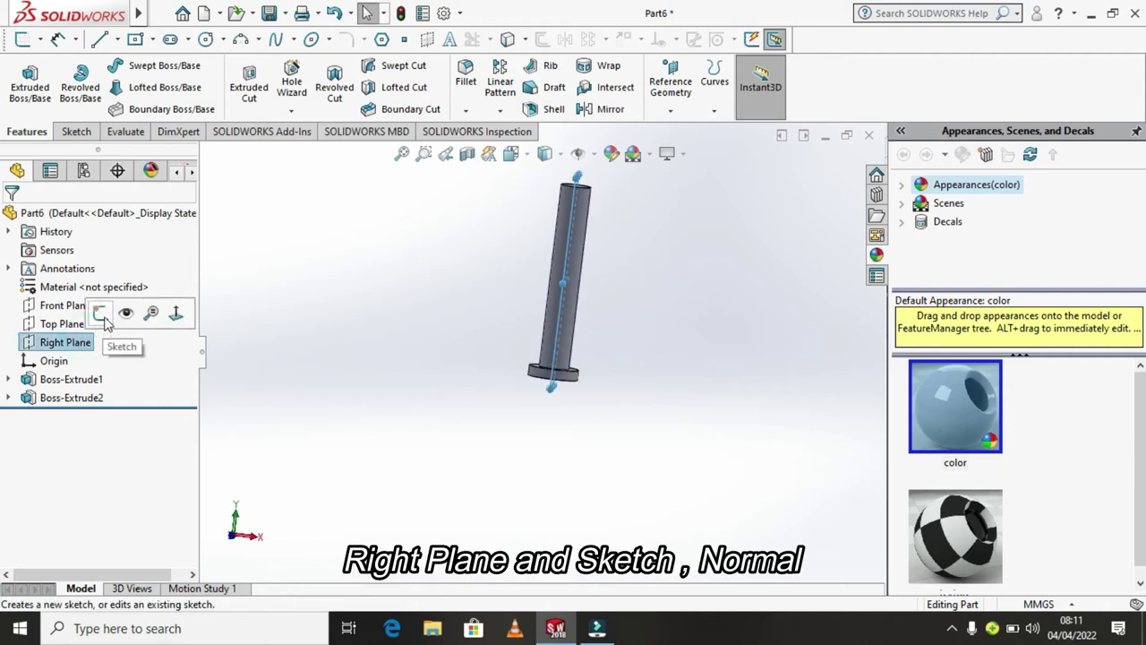
{"action": "left_click", "coordinate": [100, 314]}
{"action": "key", "text": "space"}
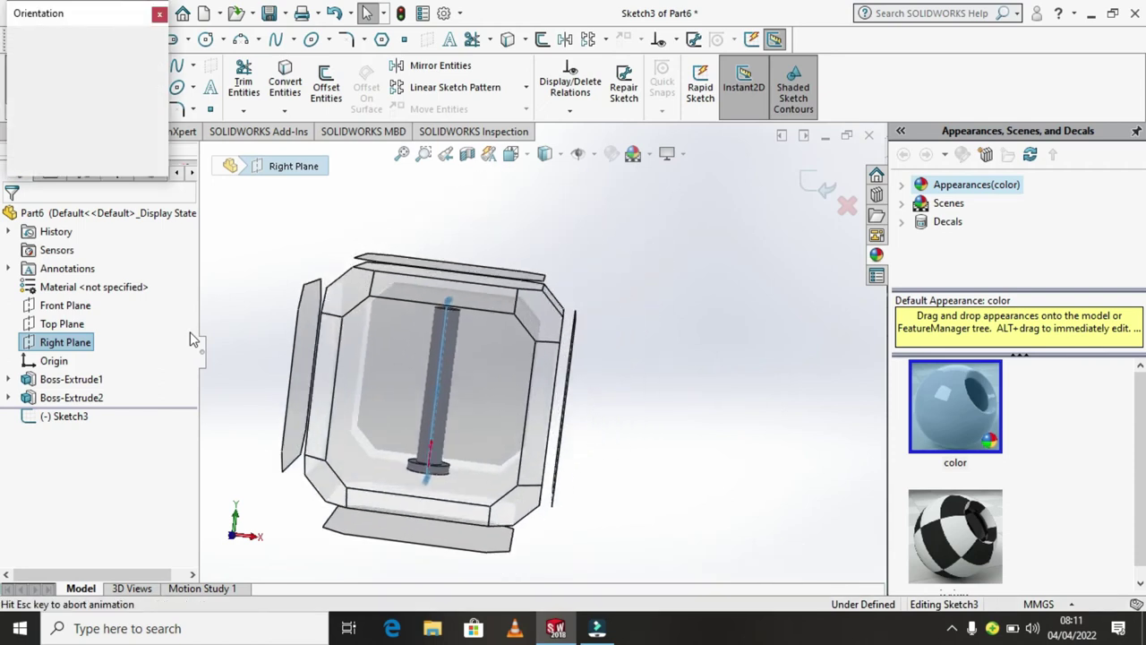
{"action": "left_click", "coordinate": [156, 112]}
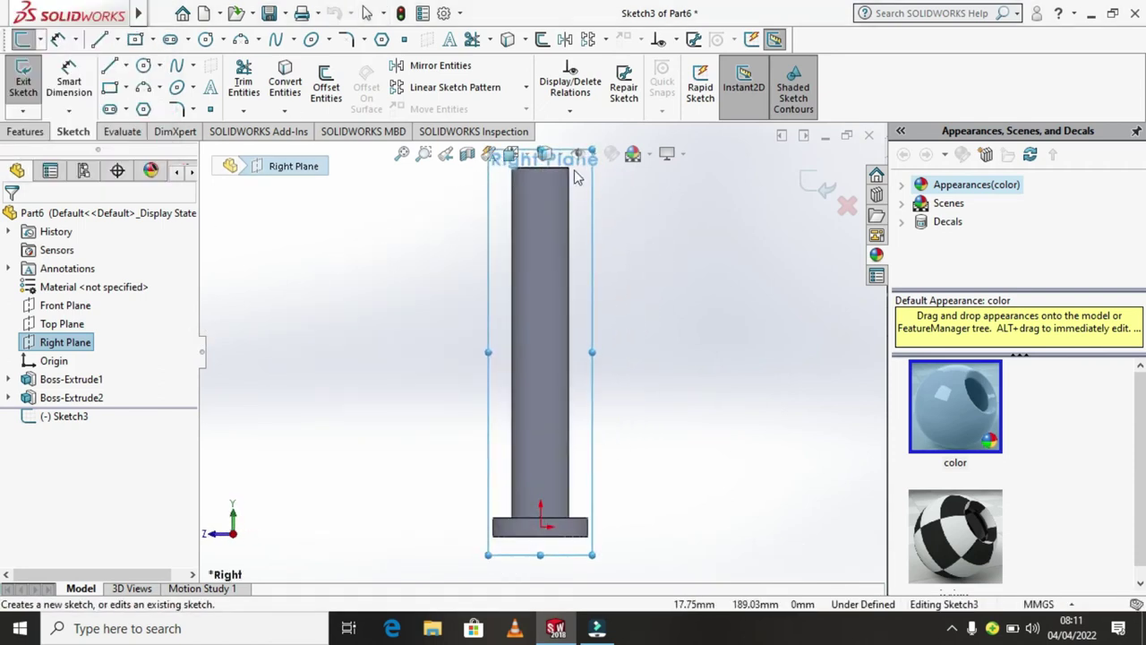
Step: Draw a small circle near the top of the shaft
{"action": "left_click", "coordinate": [158, 67]}
{"action": "left_click", "coordinate": [165, 81]}
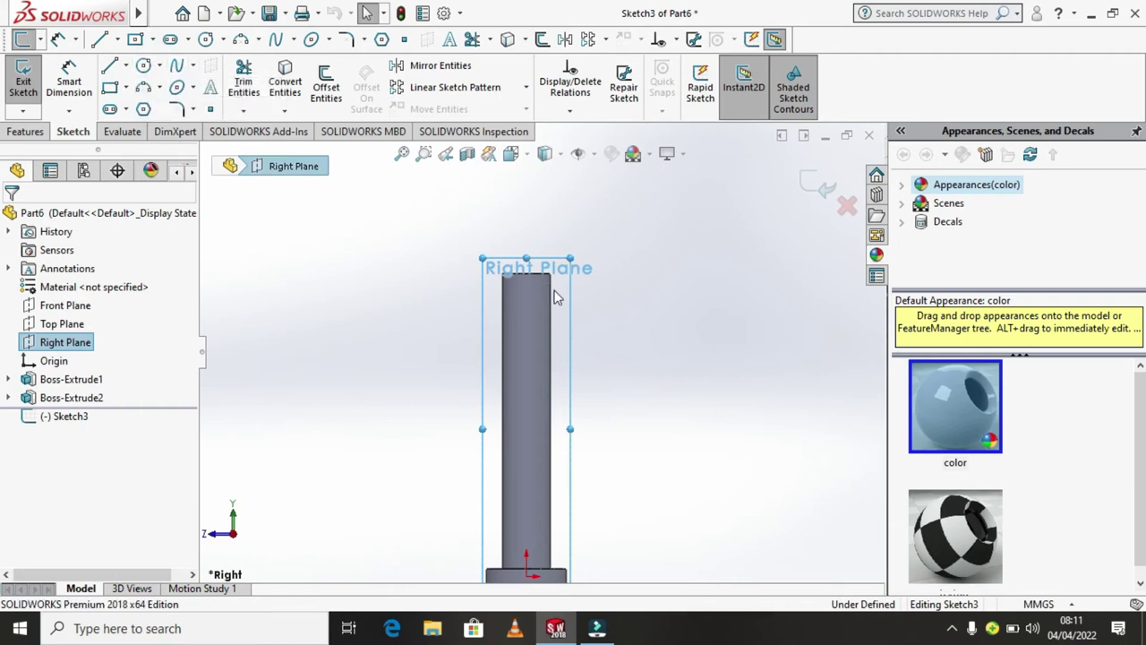
{"action": "left_click", "coordinate": [526, 296]}
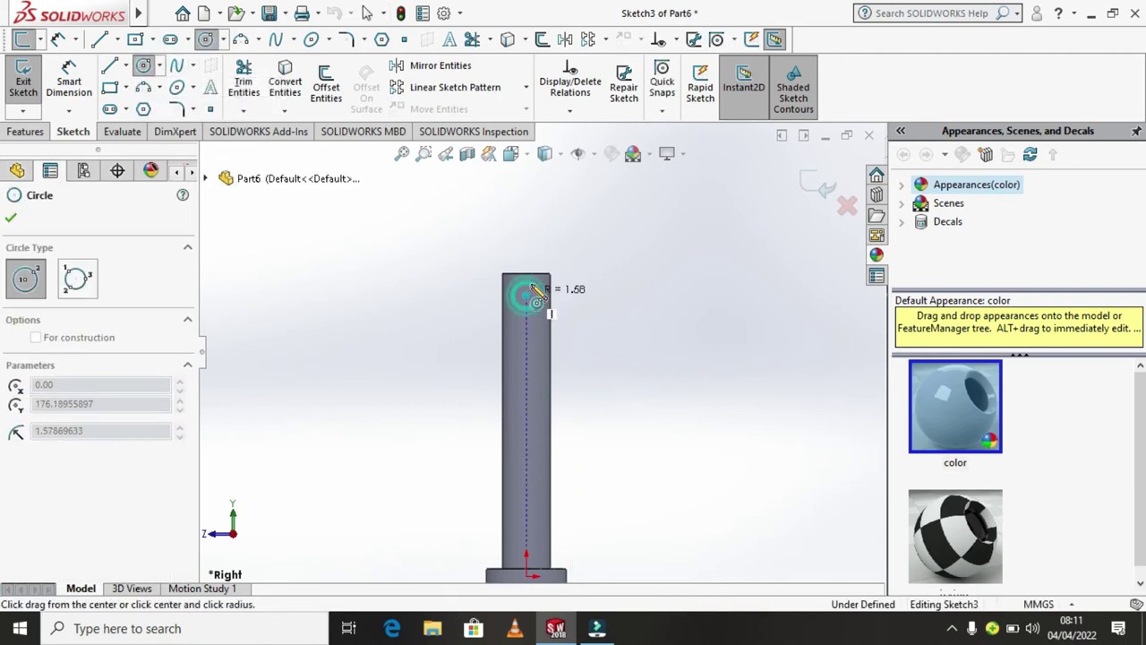
{"action": "left_click", "coordinate": [534, 288]}
{"action": "key", "text": "Escape"}
{"action": "left_click", "coordinate": [69, 110]}
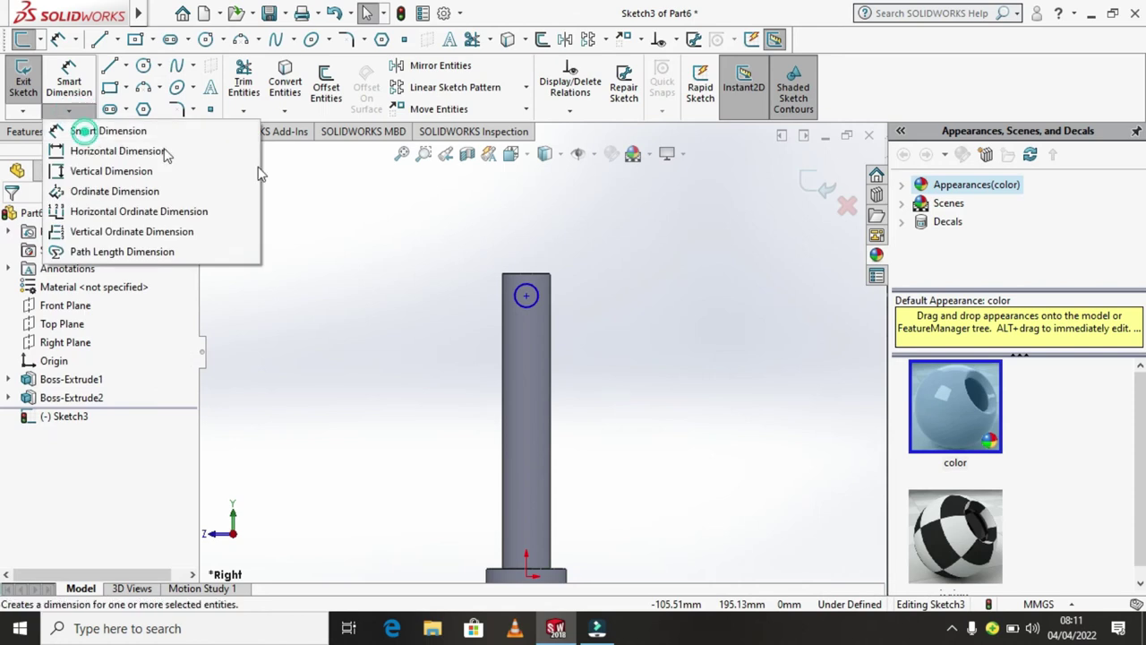
Step: Dimension the small circle's diameter to 5 mm
{"action": "left_click", "coordinate": [99, 132]}
{"action": "left_click", "coordinate": [561, 303]}
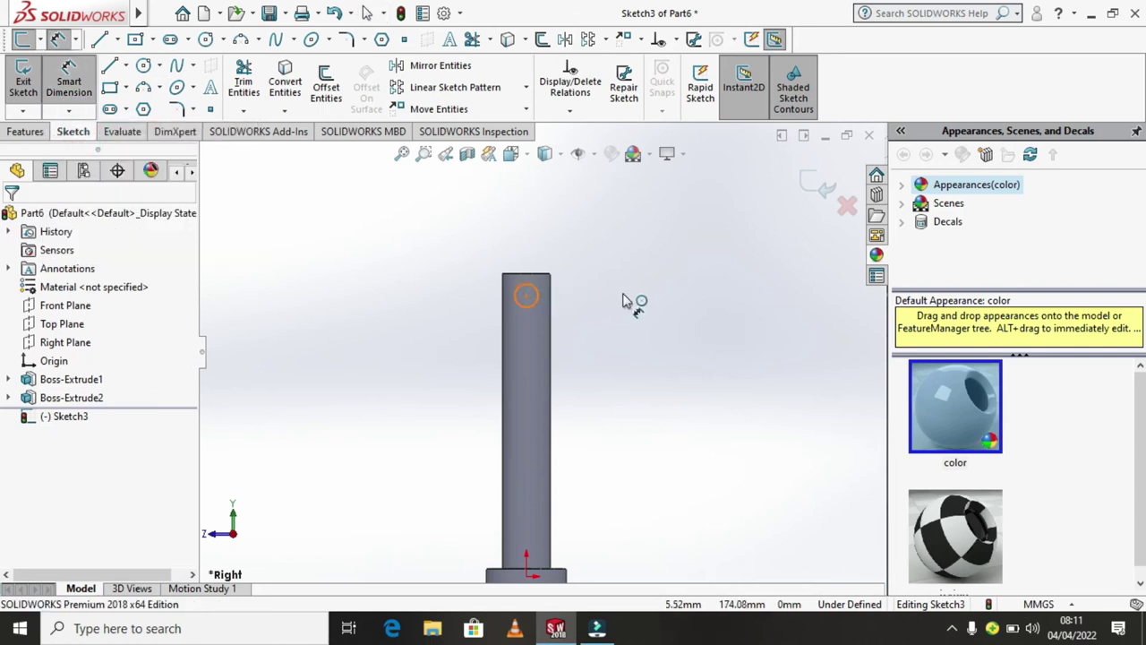
{"action": "left_click", "coordinate": [643, 302]}
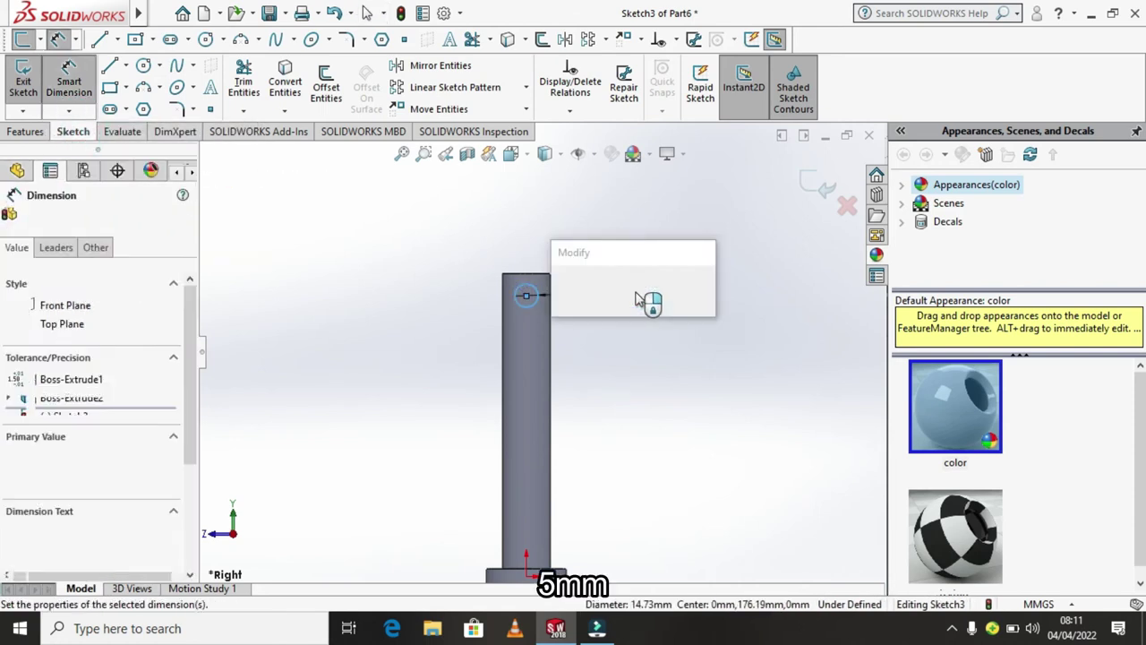
{"action": "type", "text": "5"}
{"action": "key", "text": "Return"}
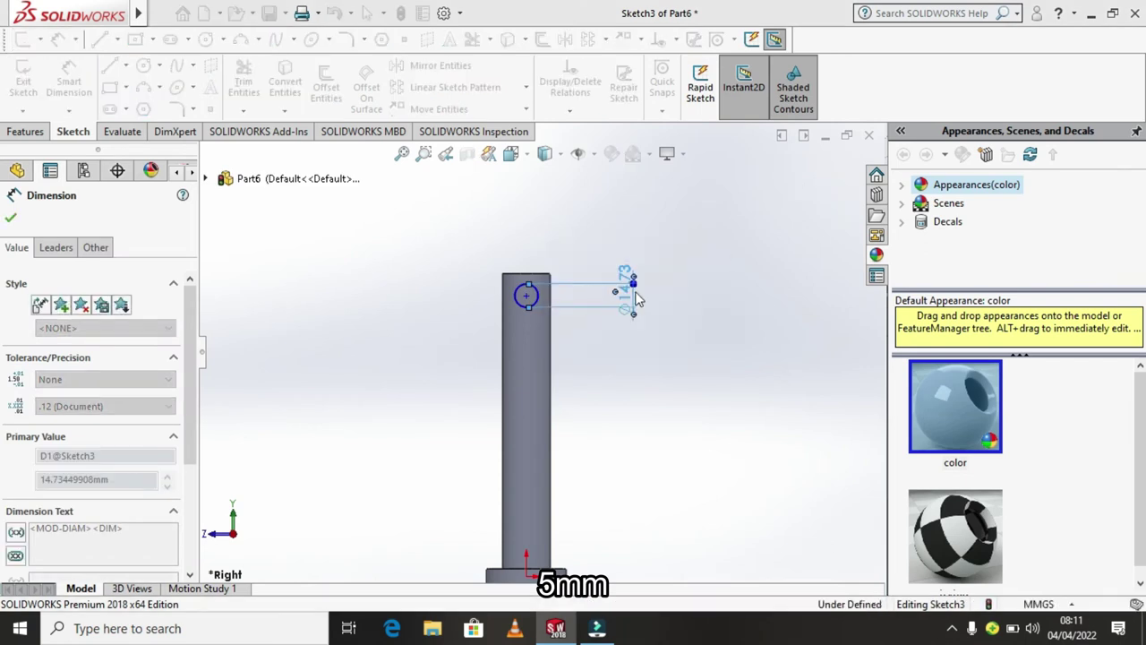
{"action": "scroll", "coordinate": [551, 277], "scroll_direction": "down", "scroll_amount": 3}
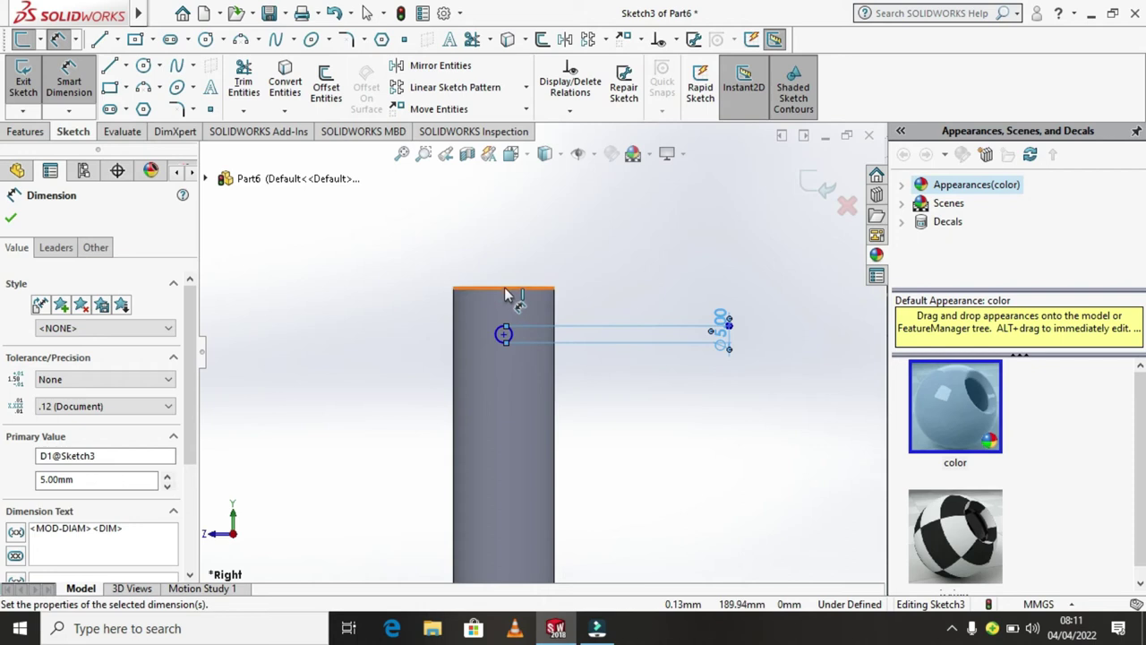
Step: Dimension the circle's centre 10 mm below the shaft's top end and finish
{"action": "left_click", "coordinate": [506, 290]}
{"action": "left_click", "coordinate": [503, 334]}
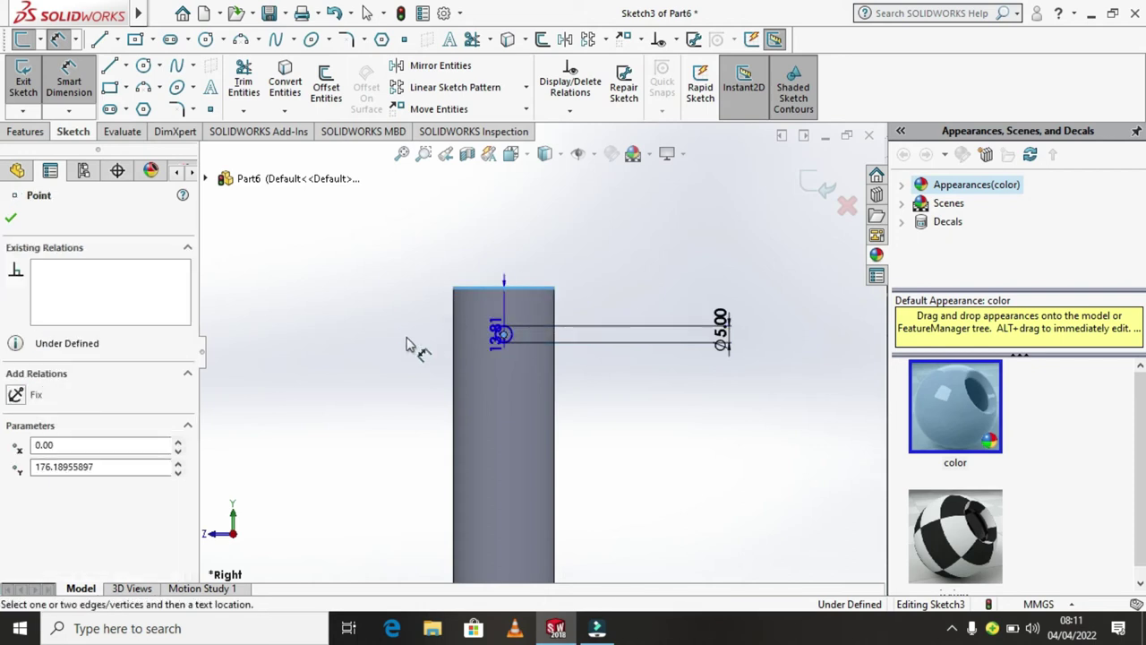
{"action": "left_click", "coordinate": [374, 337]}
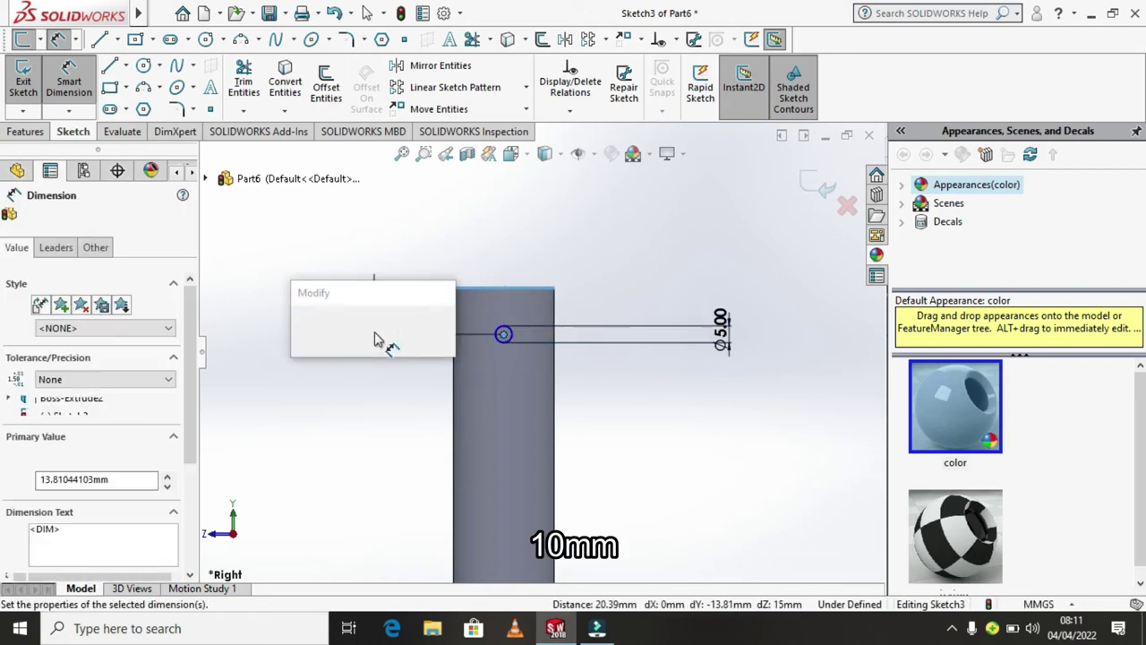
{"action": "type", "text": "10"}
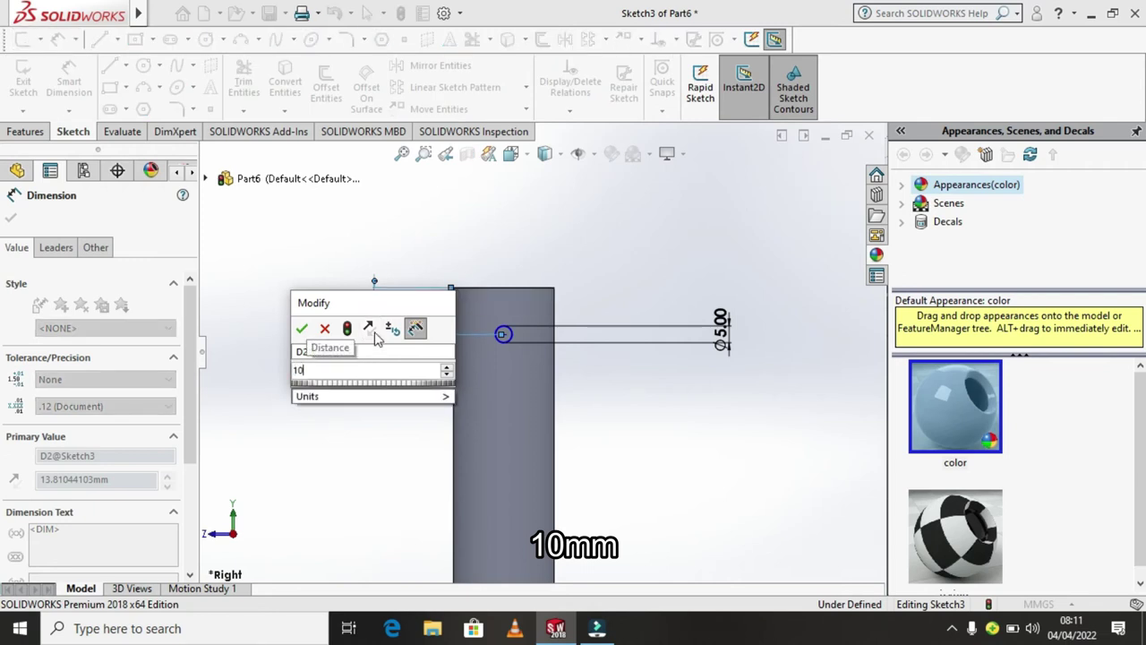
{"action": "key", "text": "Return"}
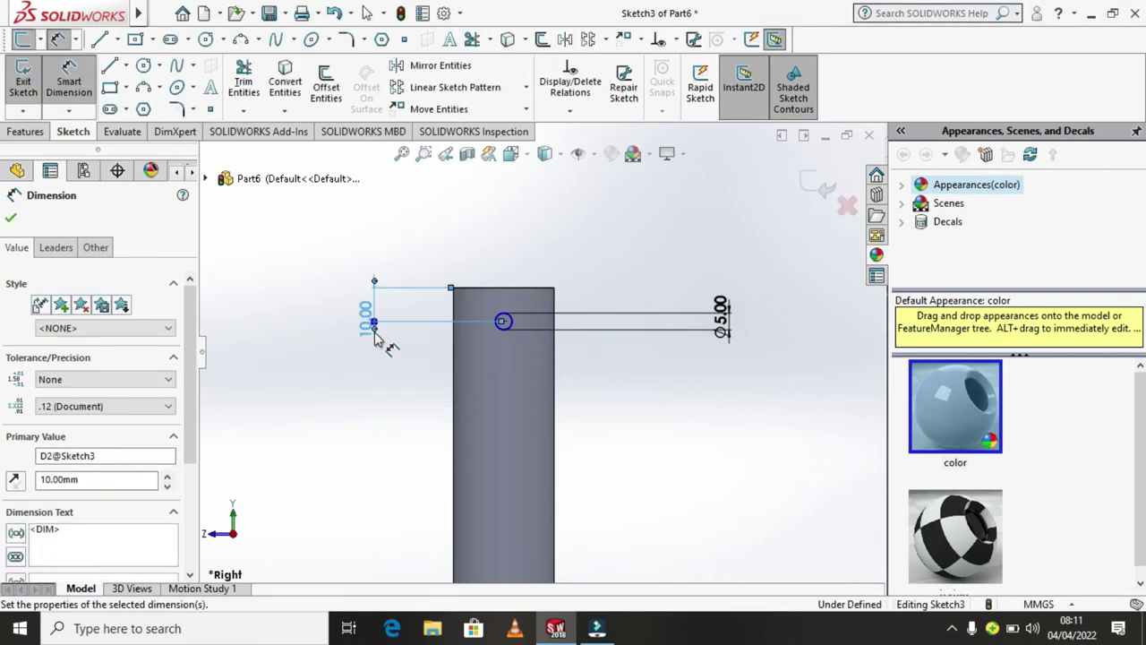
{"action": "left_click", "coordinate": [10, 221]}
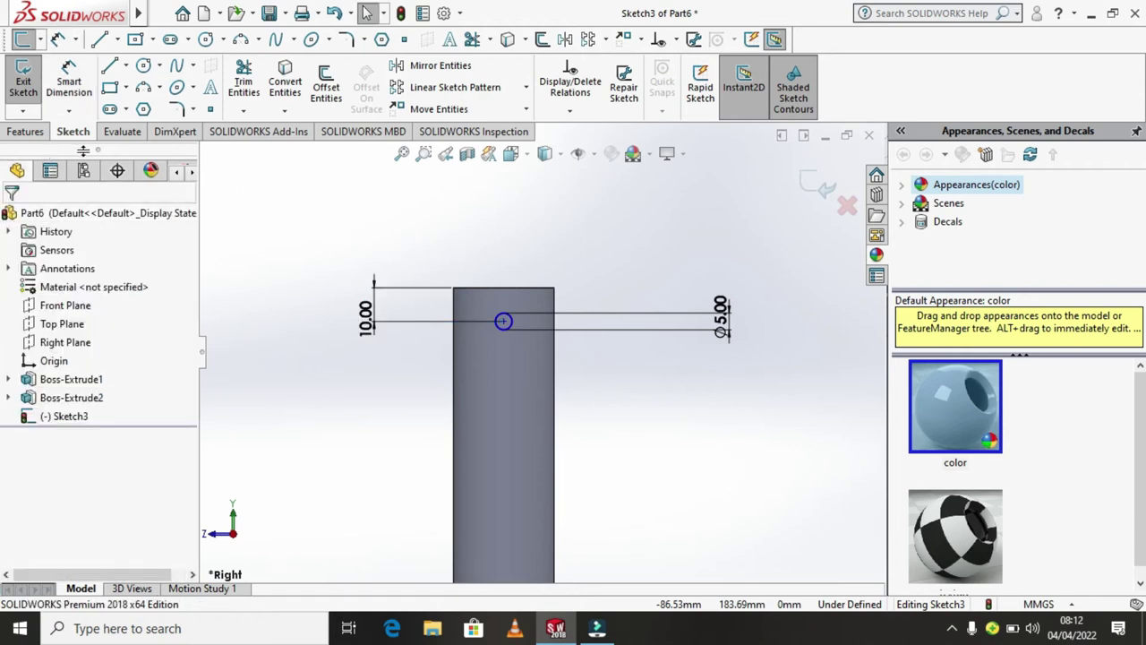
{"action": "scroll", "coordinate": [573, 375], "scroll_direction": "up", "scroll_amount": 2}
{"action": "scroll", "coordinate": [565, 366], "scroll_direction": "up", "scroll_amount": 2}
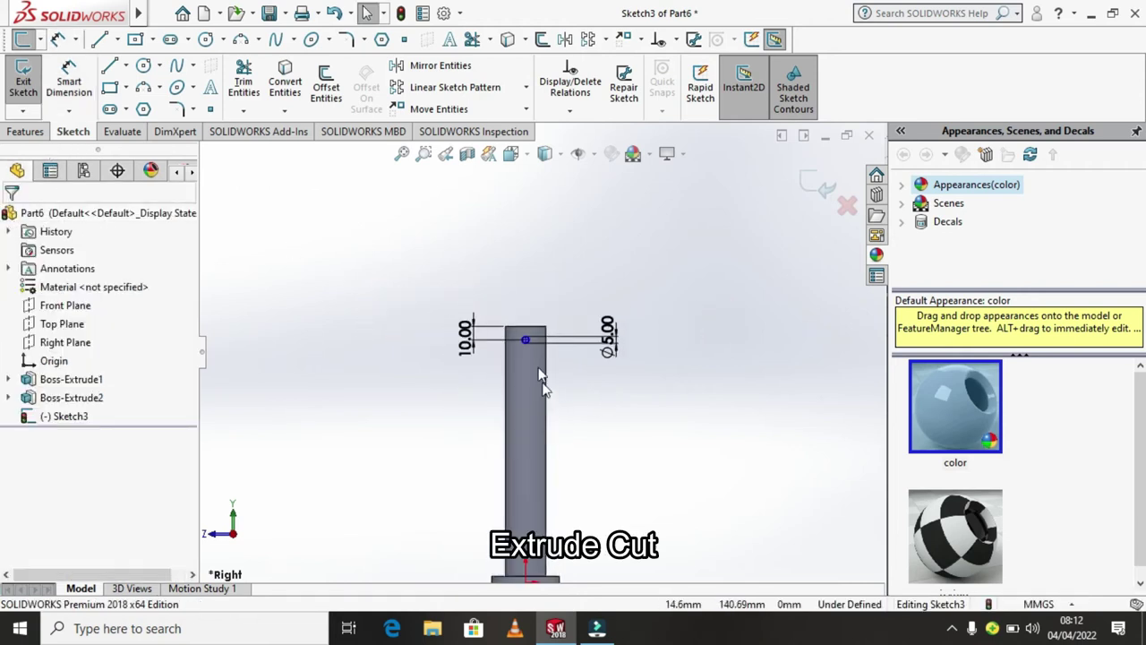
{"action": "scroll", "coordinate": [532, 345], "scroll_direction": "down", "scroll_amount": 2}
{"action": "scroll", "coordinate": [525, 341], "scroll_direction": "down", "scroll_amount": 2}
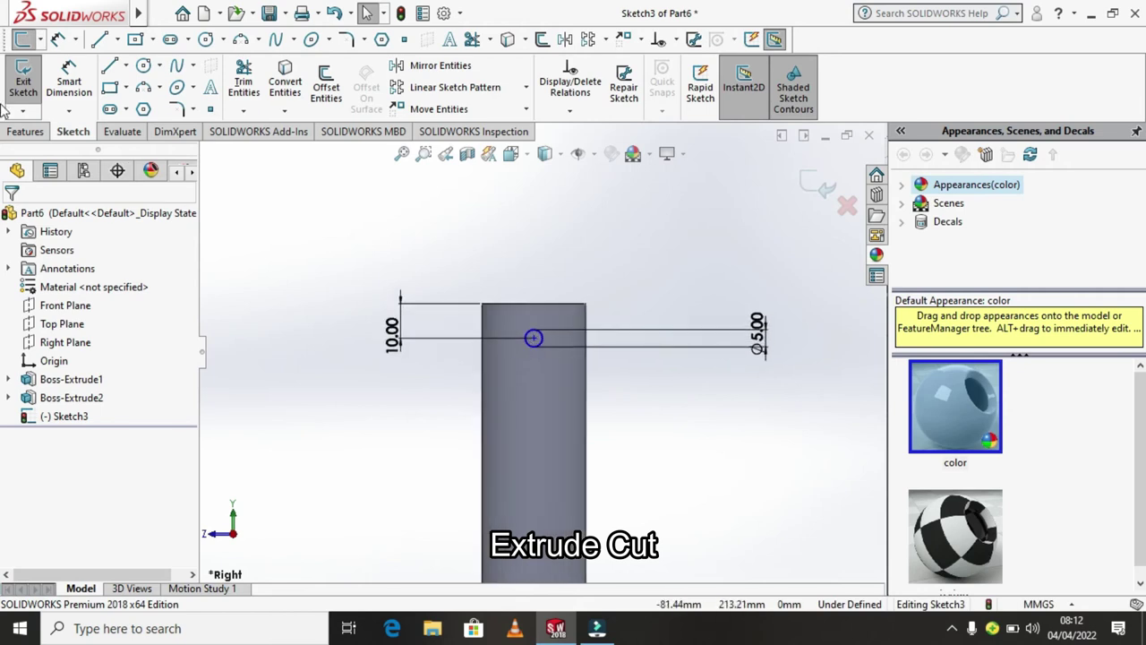
Step: Extruded-cut the Ø5 mm circle Through All - Both to drill the cross-hole
{"action": "left_click", "coordinate": [25, 132]}
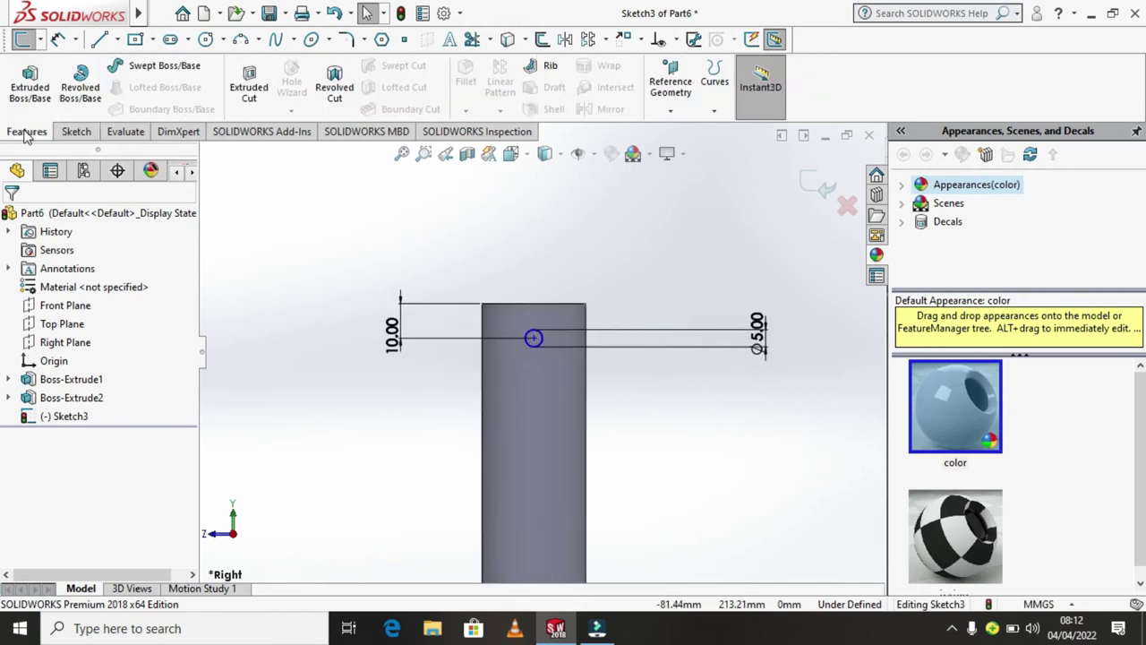
{"action": "left_click", "coordinate": [250, 90]}
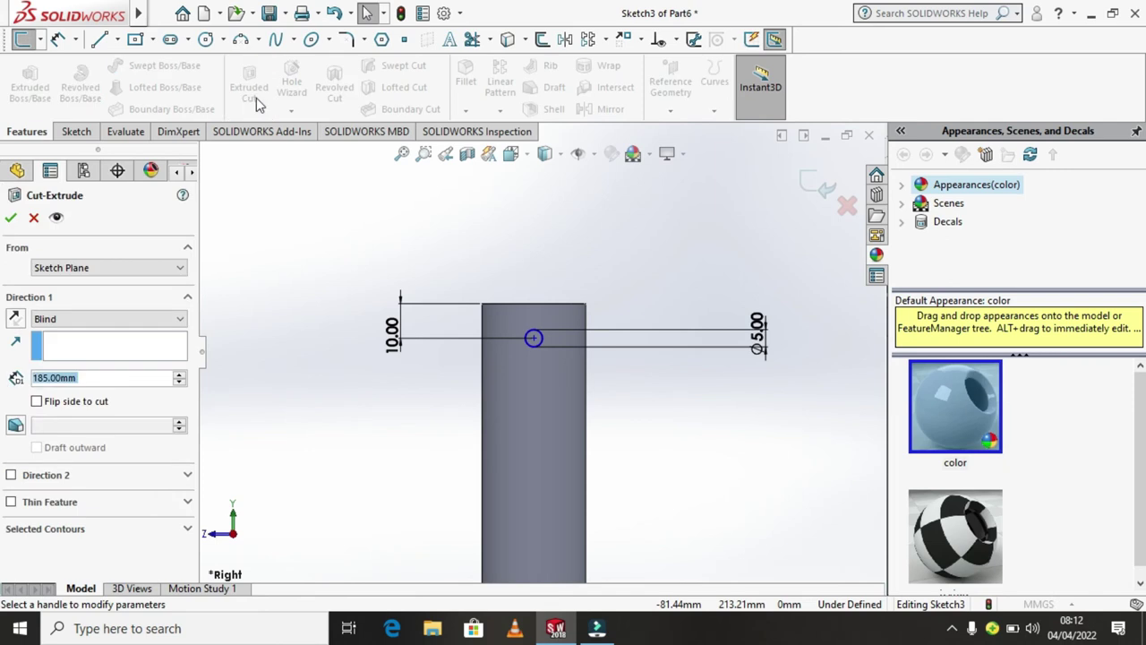
{"action": "left_click", "coordinate": [182, 322]}
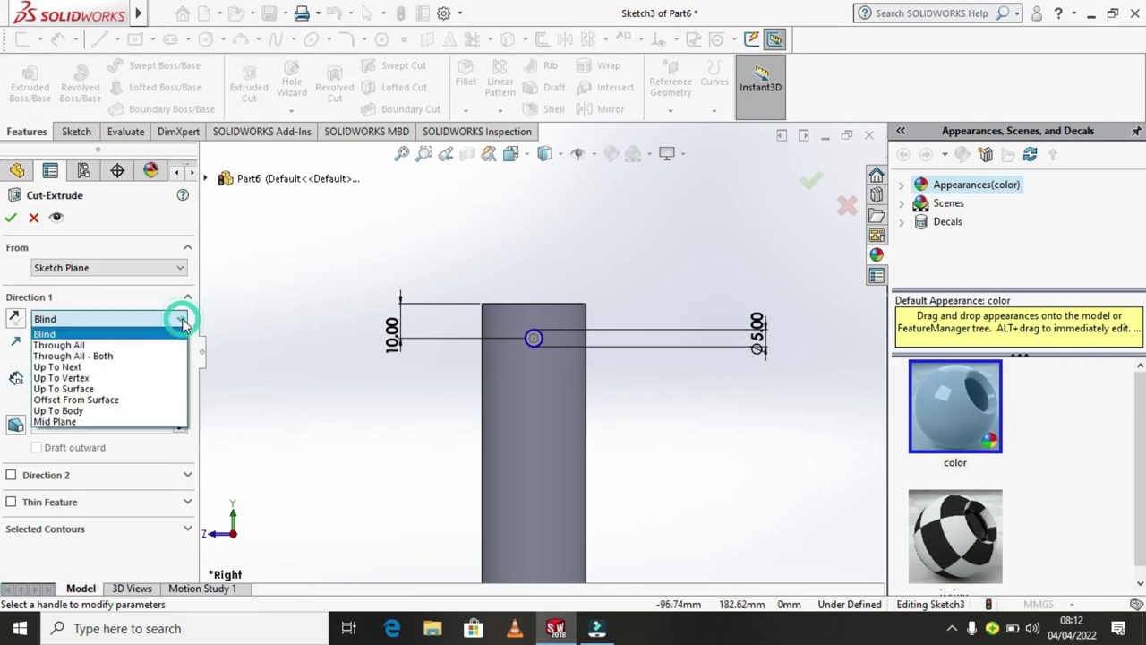
{"action": "left_click", "coordinate": [157, 357]}
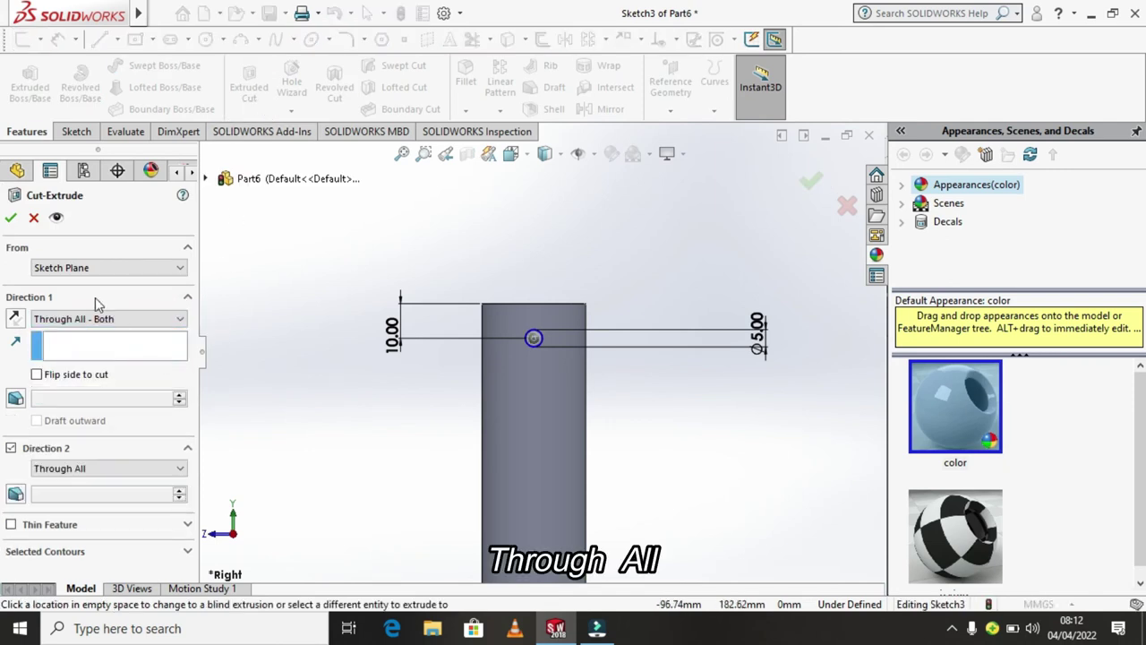
{"action": "mouse_move", "coordinate": [454, 332]}
{"action": "middle_mouse_down"}
{"action": "mouse_move", "coordinate": [560, 356]}
{"action": "mouse_move", "coordinate": [4, 249]}
{"action": "middle_mouse_up"}
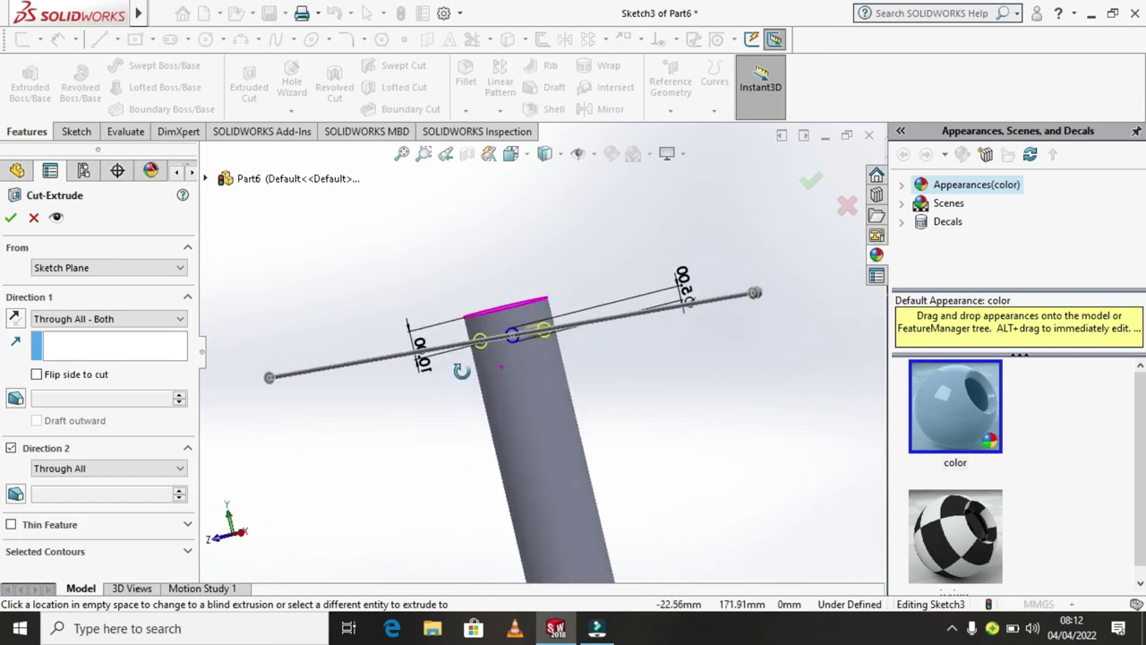
{"action": "left_click", "coordinate": [11, 216]}
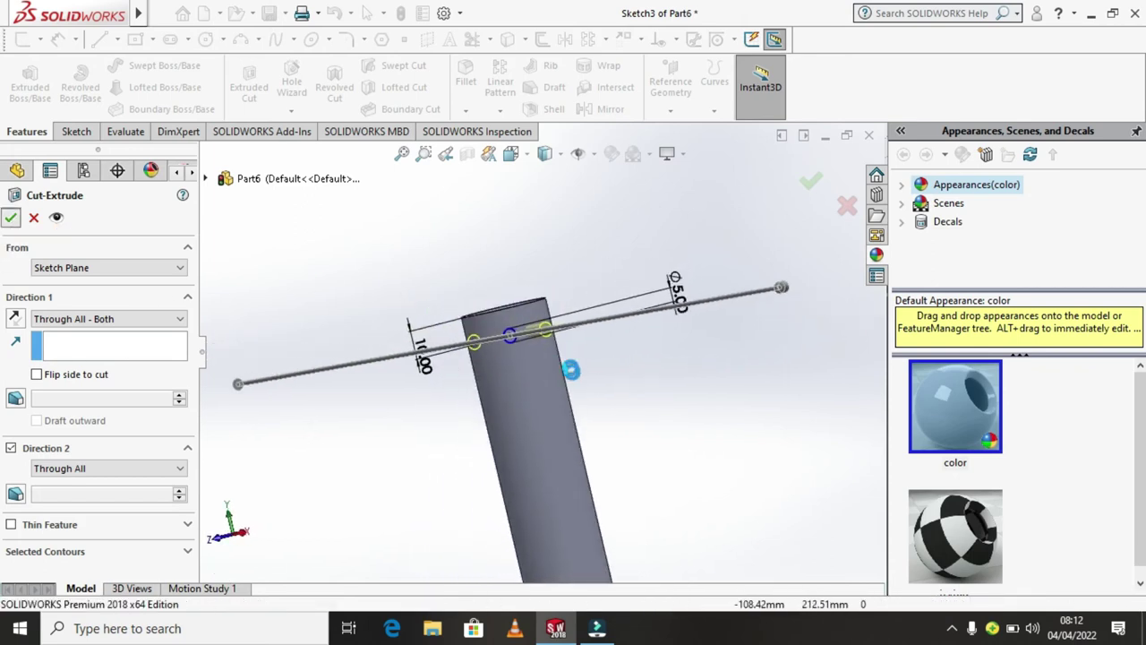
{"action": "scroll", "coordinate": [586, 368], "scroll_direction": "up", "scroll_amount": 3}
{"action": "scroll", "coordinate": [586, 376], "scroll_direction": "up", "scroll_amount": 2}
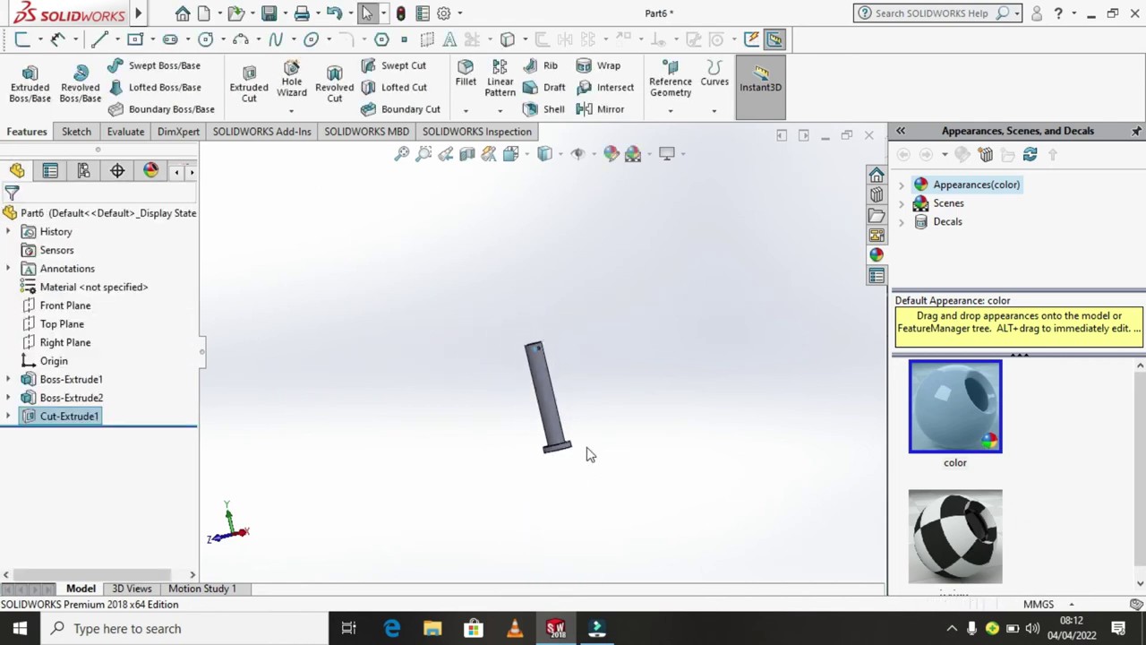
{"action": "scroll", "coordinate": [586, 439], "scroll_direction": "down", "scroll_amount": 3}
{"action": "scroll", "coordinate": [582, 403], "scroll_direction": "down", "scroll_amount": 2}
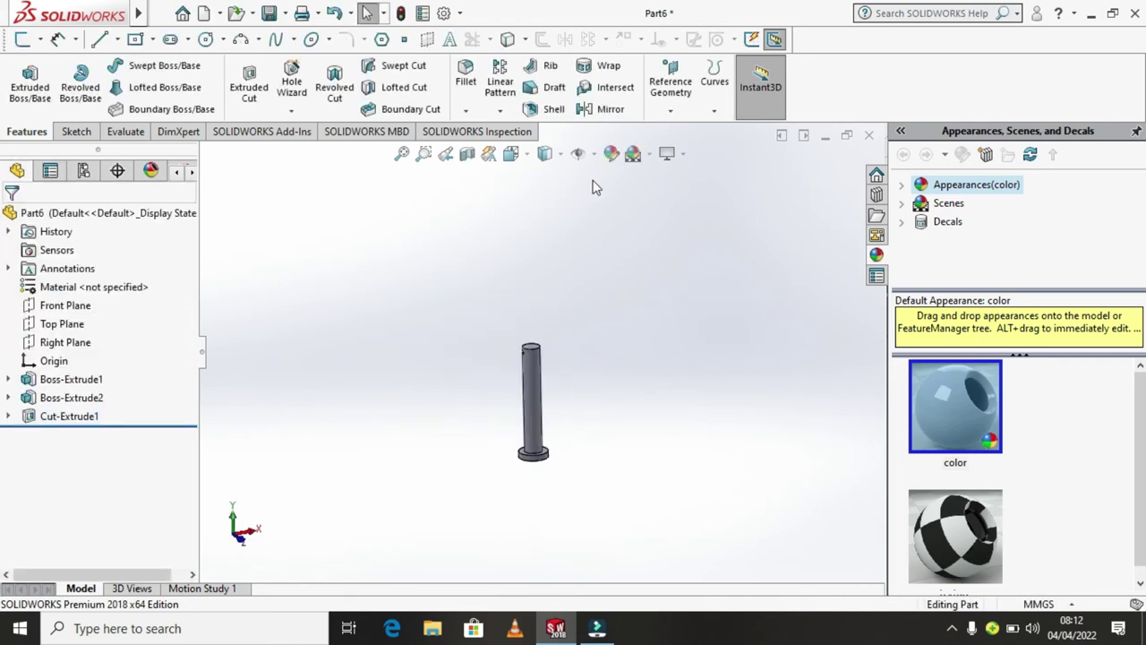
Step: Apply a dark red appearance to the whole pin, shaft and disc alike
{"action": "left_click", "coordinate": [611, 154]}
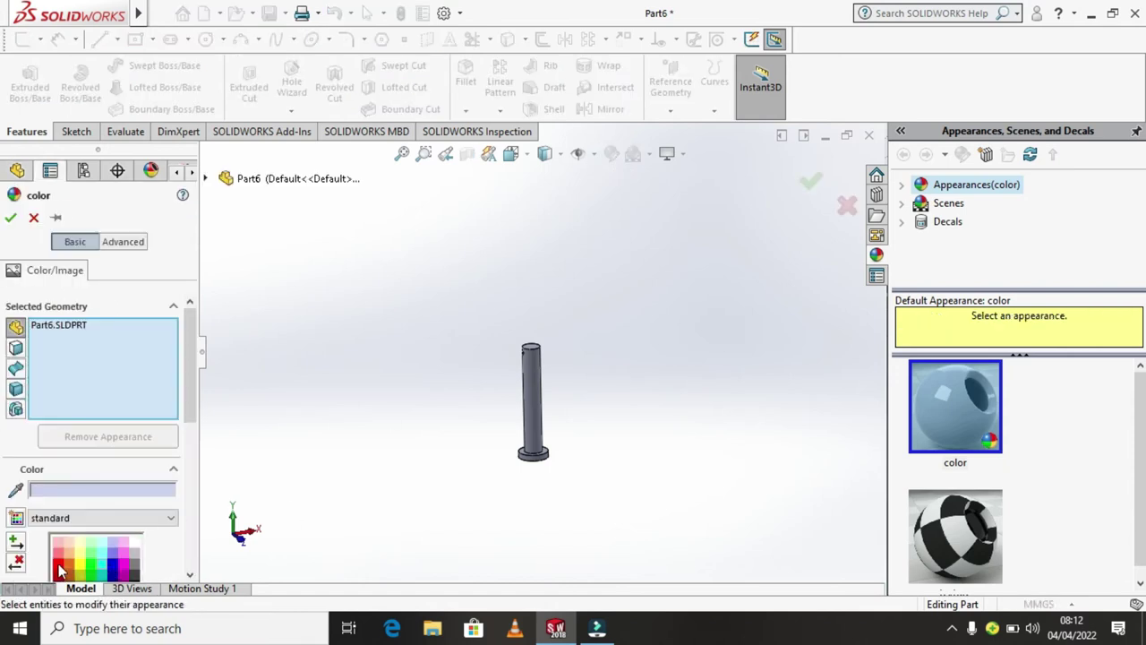
{"action": "scroll", "coordinate": [61, 565], "scroll_direction": "down", "scroll_amount": 2}
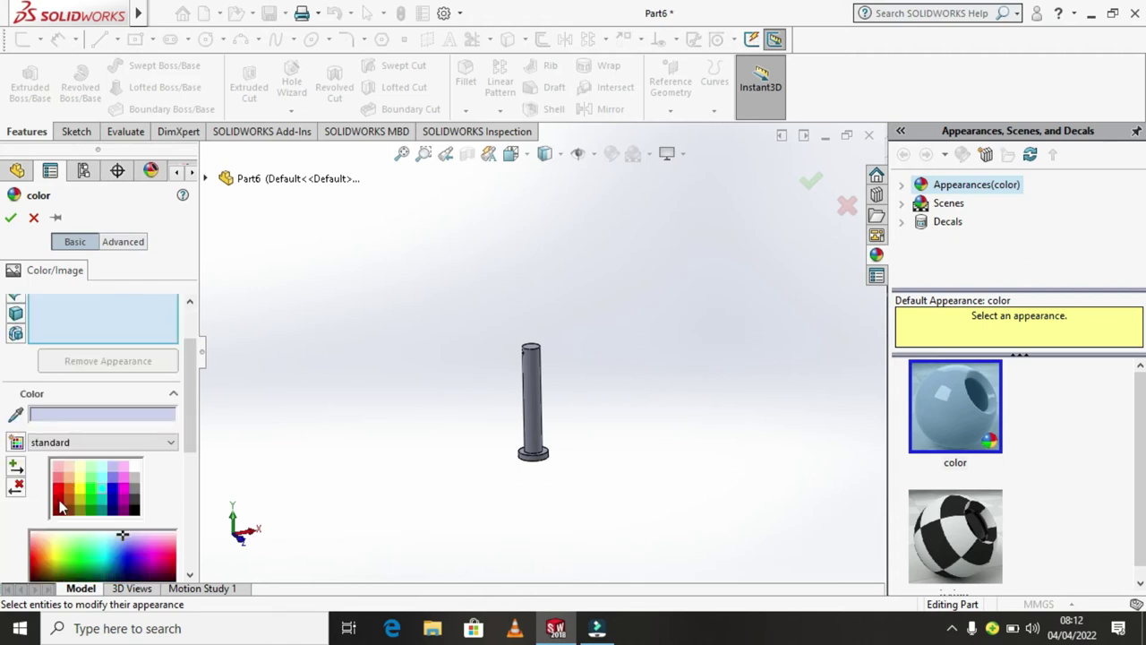
{"action": "left_click", "coordinate": [59, 503]}
{"action": "mouse_move", "coordinate": [591, 433]}
{"action": "middle_mouse_down"}
{"action": "mouse_move", "coordinate": [549, 325]}
{"action": "mouse_move", "coordinate": [627, 307]}
{"action": "mouse_move", "coordinate": [519, 372]}
{"action": "middle_mouse_up"}
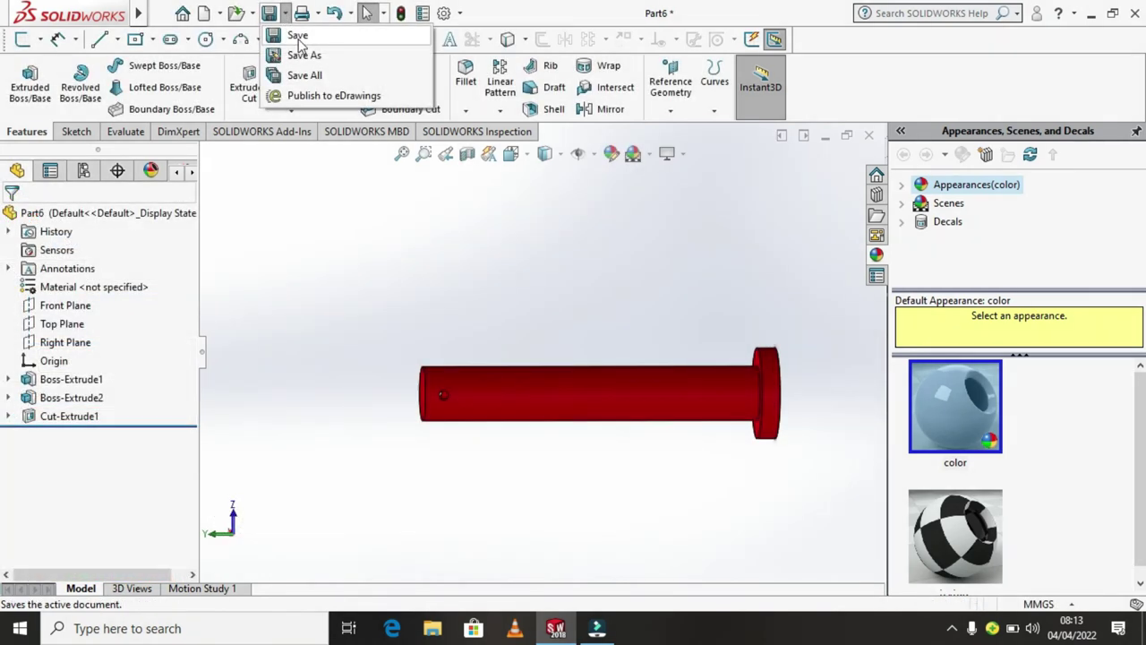
Step: Save the part, entering PIN as the file name in the universal joint folder
{"action": "left_click", "coordinate": [297, 35]}
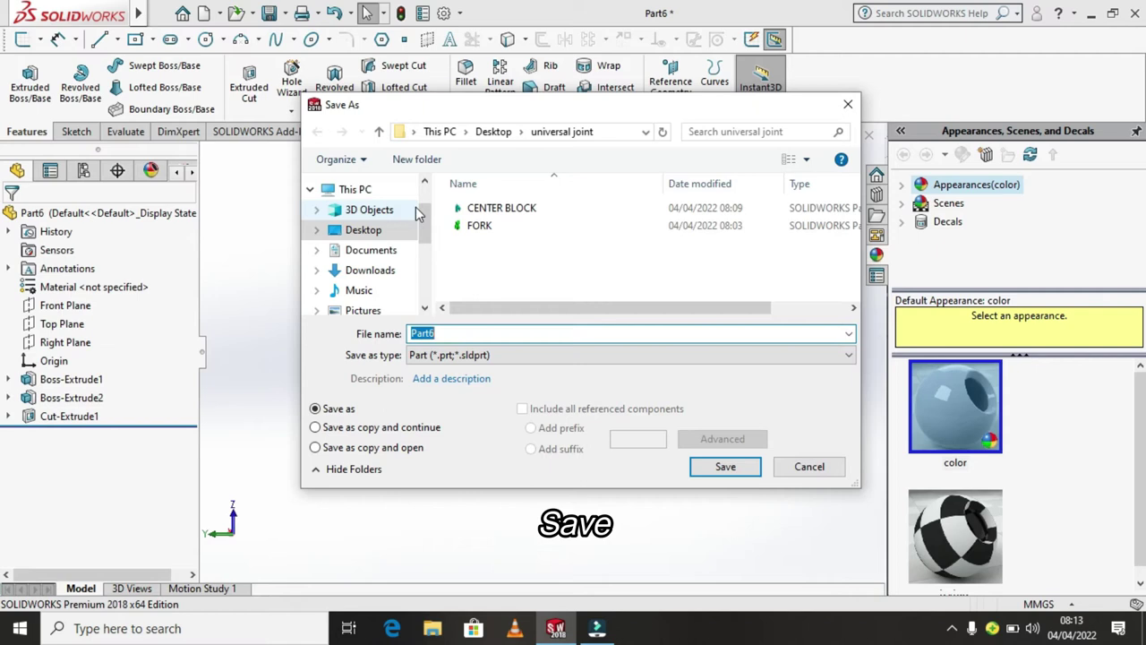
{"action": "type", "text": "P"}
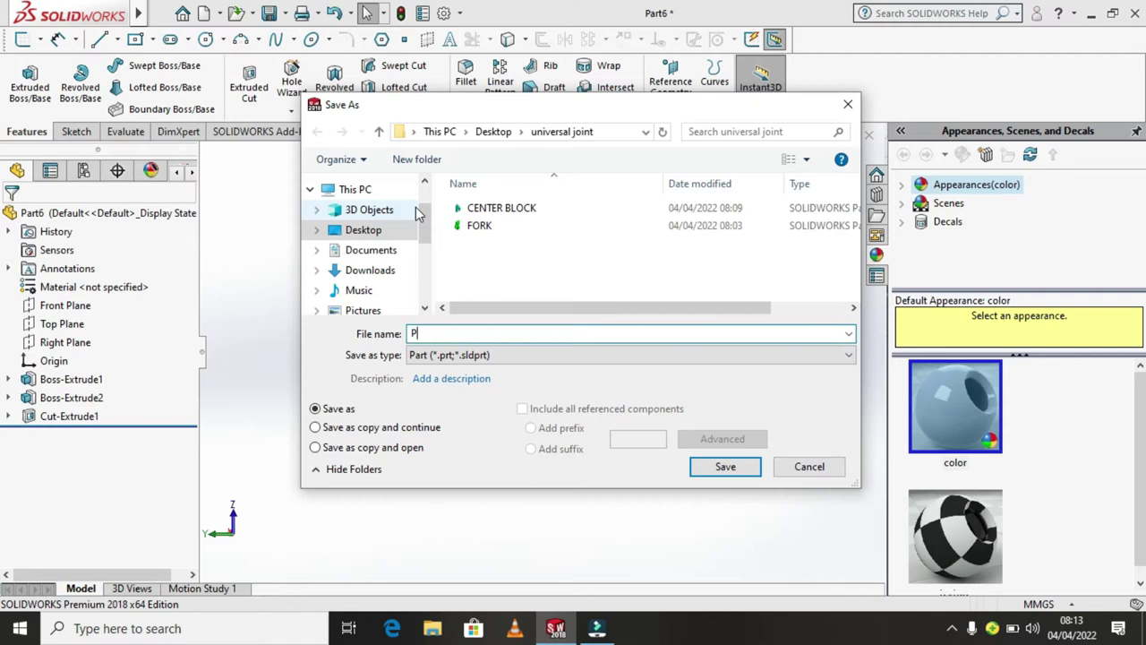
{"action": "type", "text": "l"}
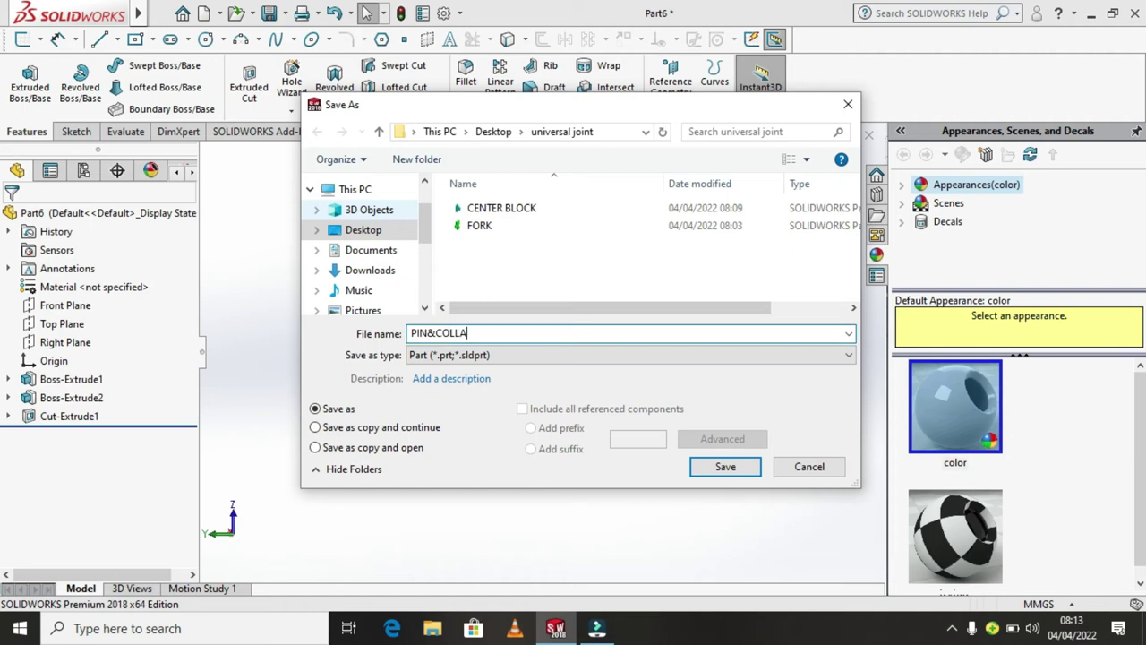
Step: Save the pin part as PIN&COLLAR, then close the document
{"action": "key", "text": "Return"}
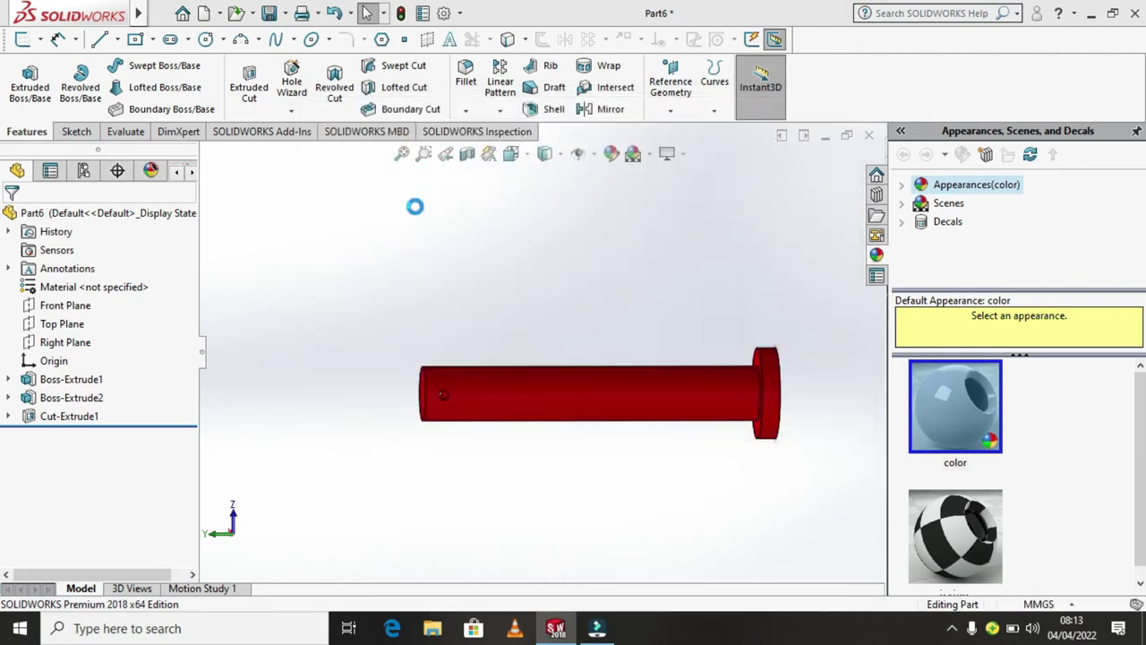
{"action": "left_click", "coordinate": [870, 135]}
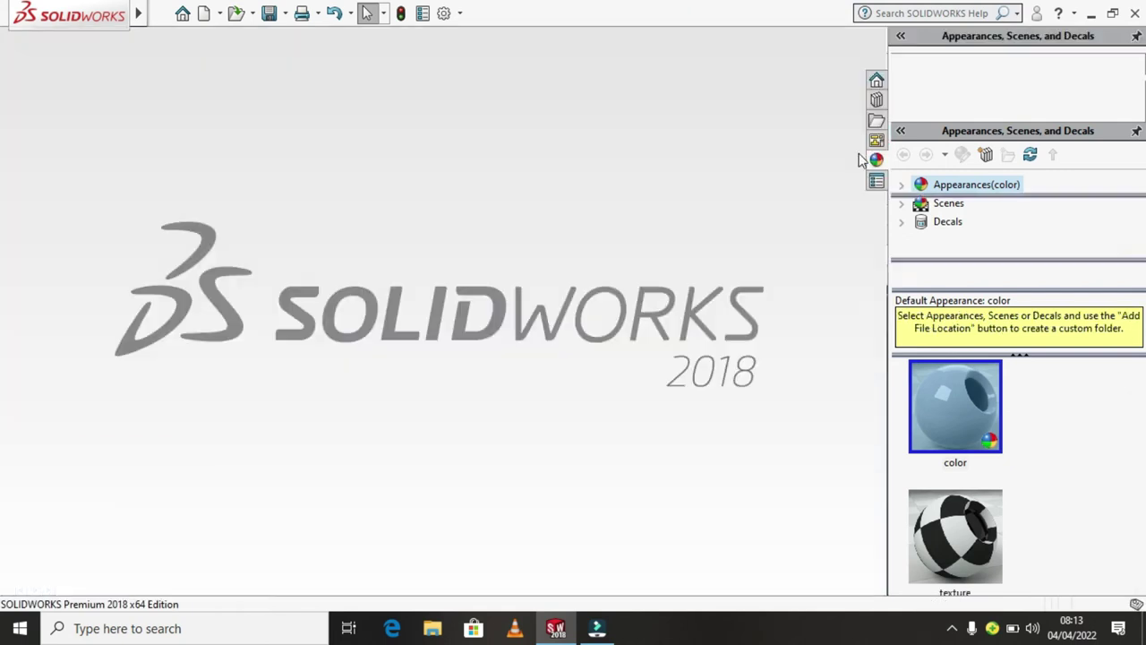
Step: Create a new part document, Part7, and begin a sketch on the Top Plane
{"action": "left_click", "coordinate": [204, 13]}
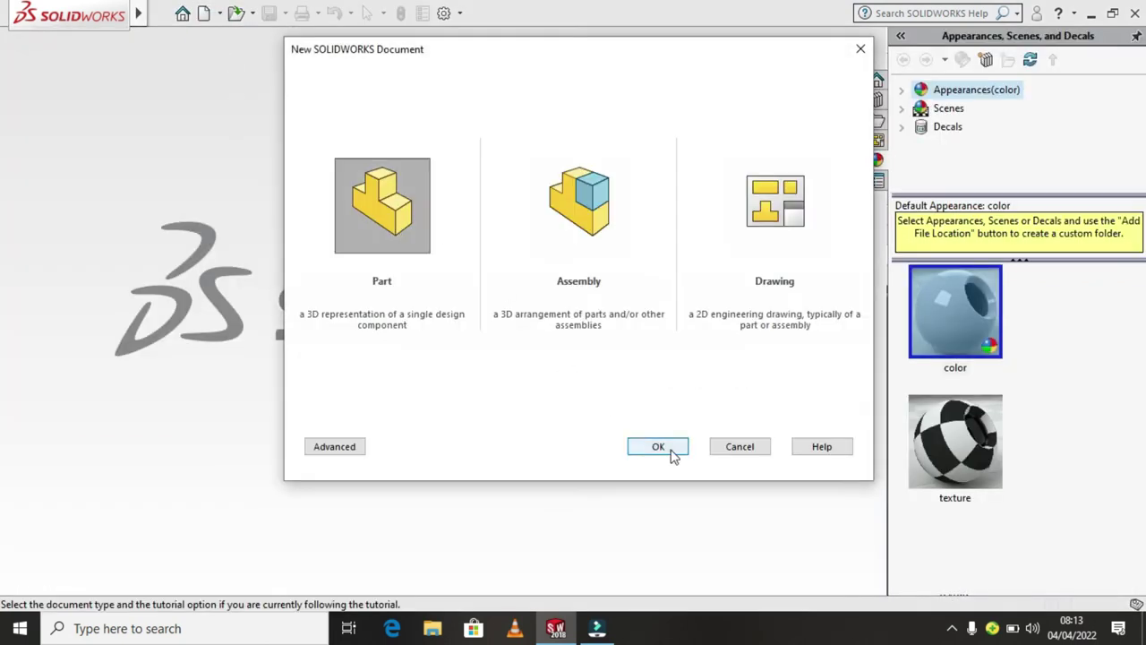
{"action": "left_click", "coordinate": [667, 447]}
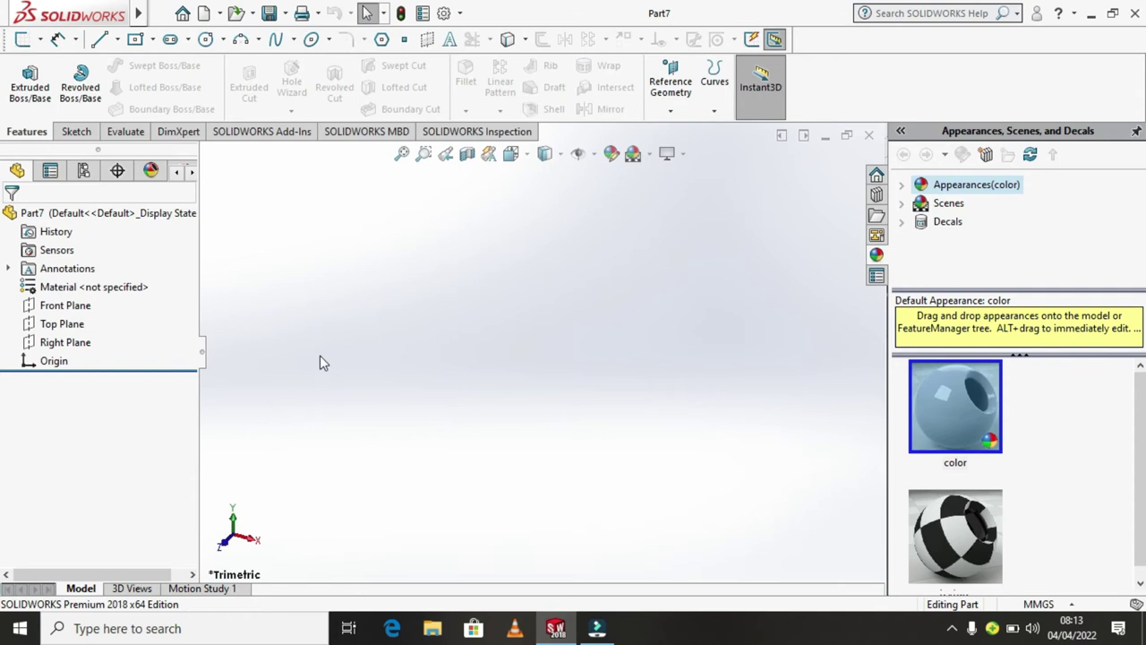
{"action": "left_click", "coordinate": [76, 325]}
Step: Draw two concentric circles centred on the origin on the Top Plane
{"action": "left_click", "coordinate": [92, 293]}
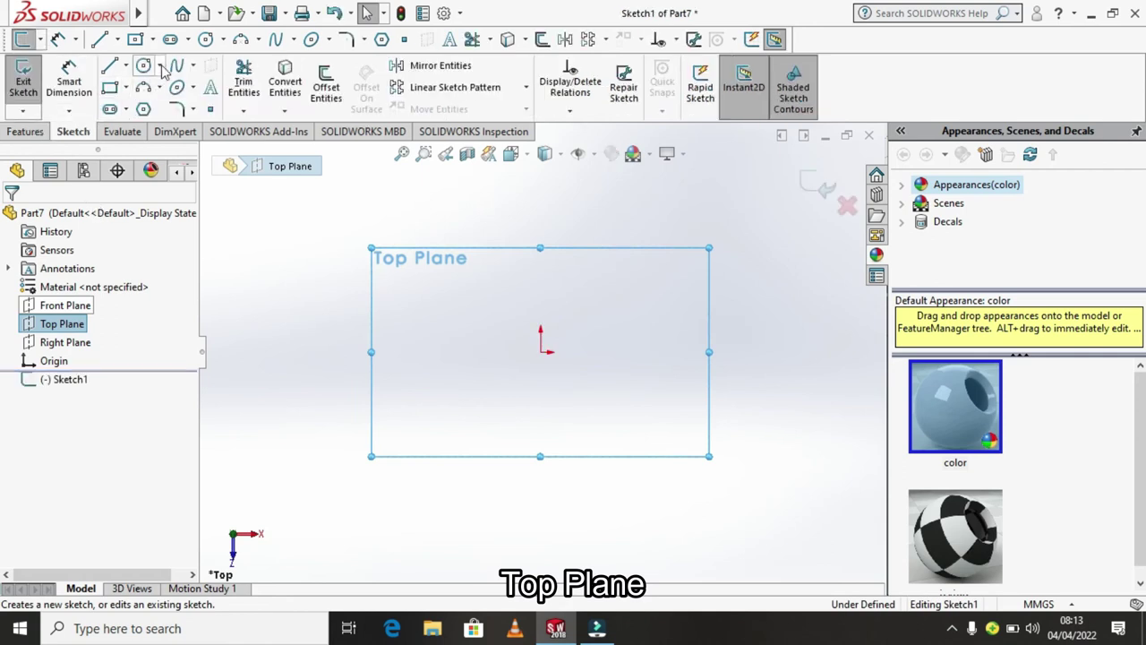
{"action": "left_click", "coordinate": [162, 69]}
{"action": "left_click", "coordinate": [170, 85]}
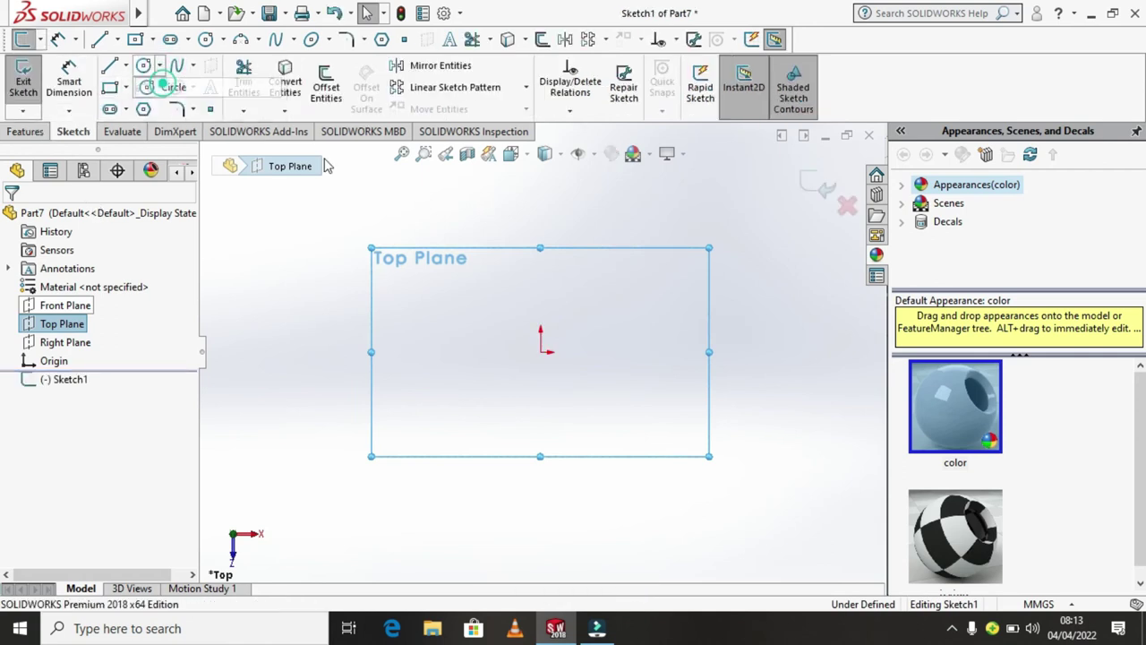
{"action": "left_click", "coordinate": [540, 351]}
{"action": "left_click", "coordinate": [605, 284]}
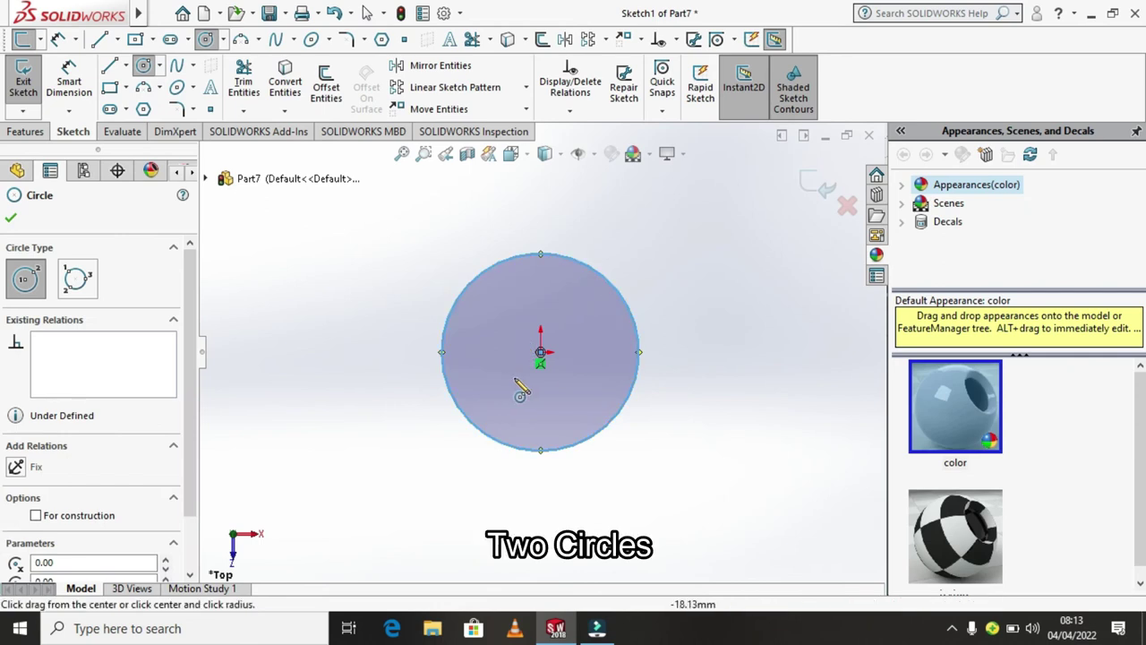
{"action": "left_click", "coordinate": [540, 352]}
{"action": "left_click", "coordinate": [571, 291]}
{"action": "right_click", "coordinate": [578, 304]}
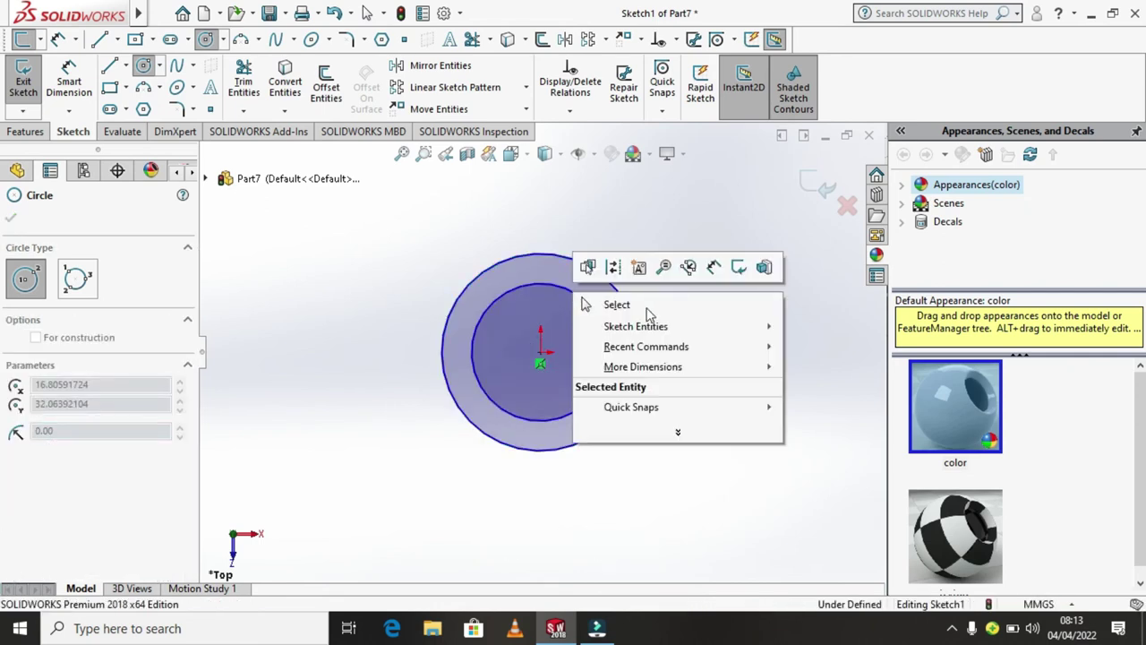
{"action": "left_click", "coordinate": [654, 305]}
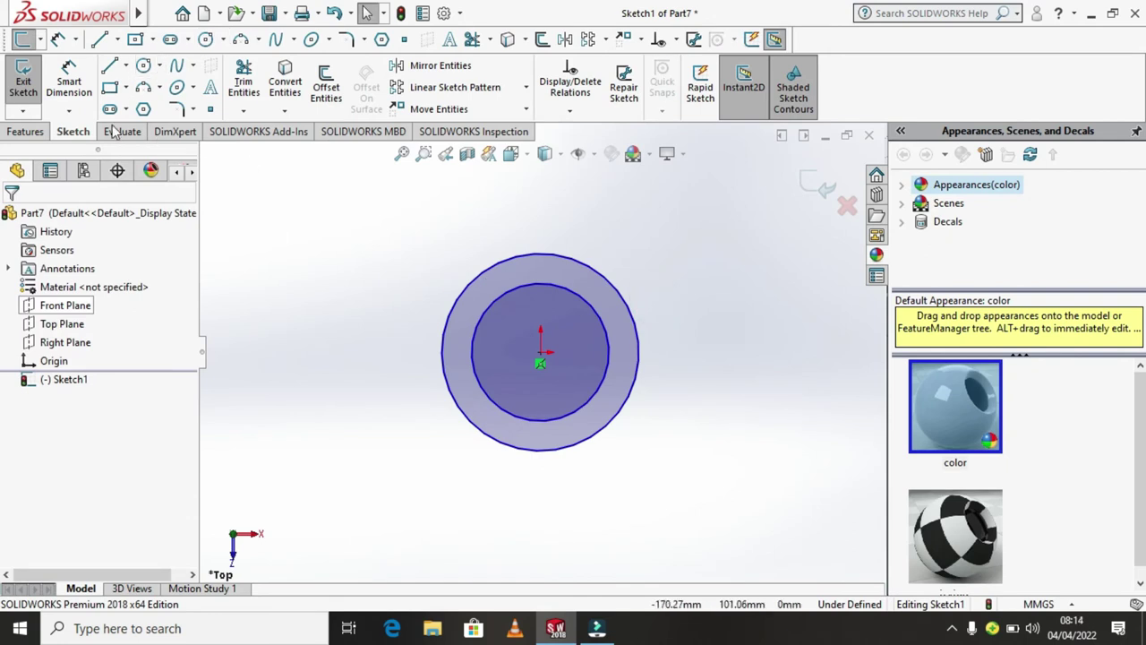
Step: Dimension the outer circle to Ø50 mm and the inner circle to Ø30 mm
{"action": "left_click", "coordinate": [70, 111]}
{"action": "left_click", "coordinate": [108, 133]}
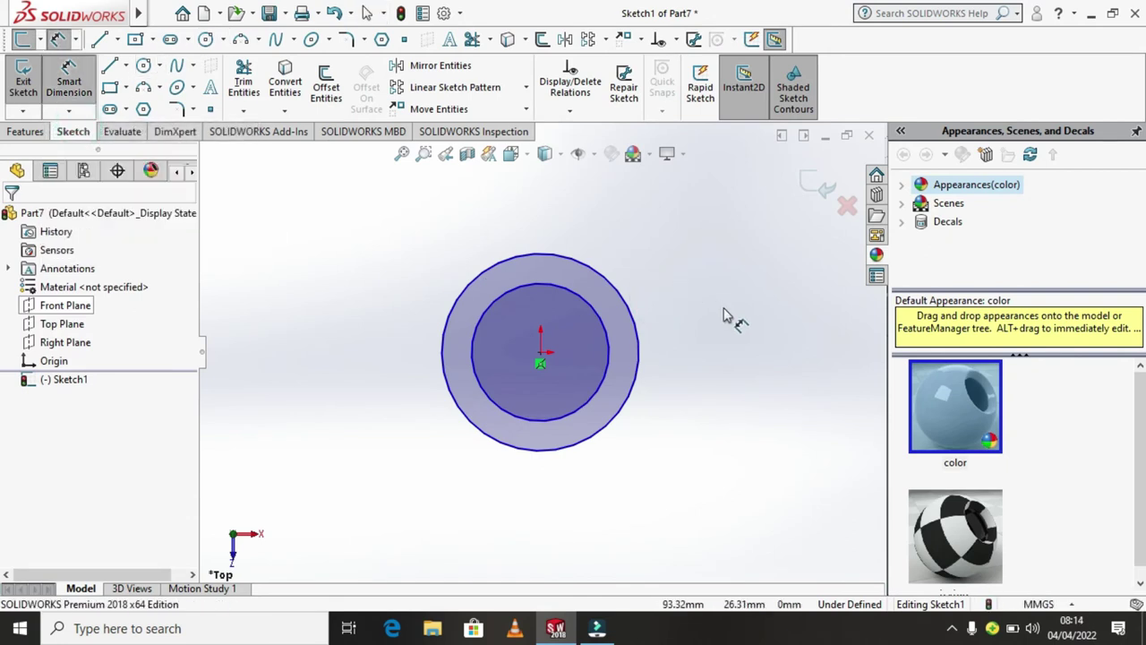
{"action": "left_click", "coordinate": [637, 340]}
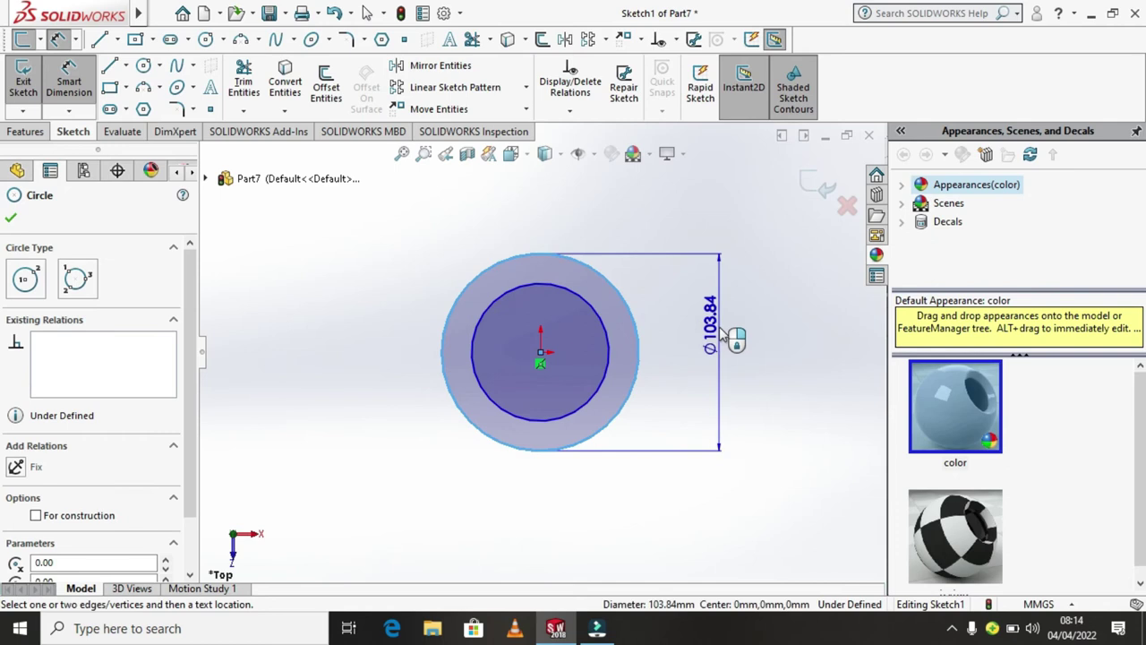
{"action": "left_click", "coordinate": [721, 333]}
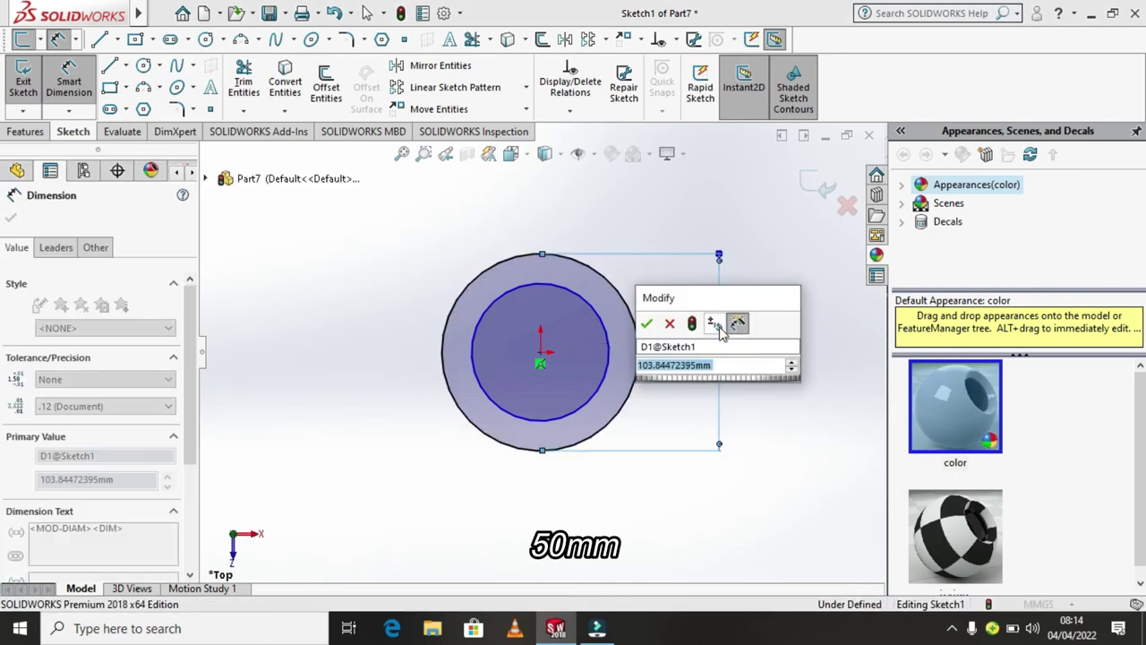
{"action": "type", "text": "50"}
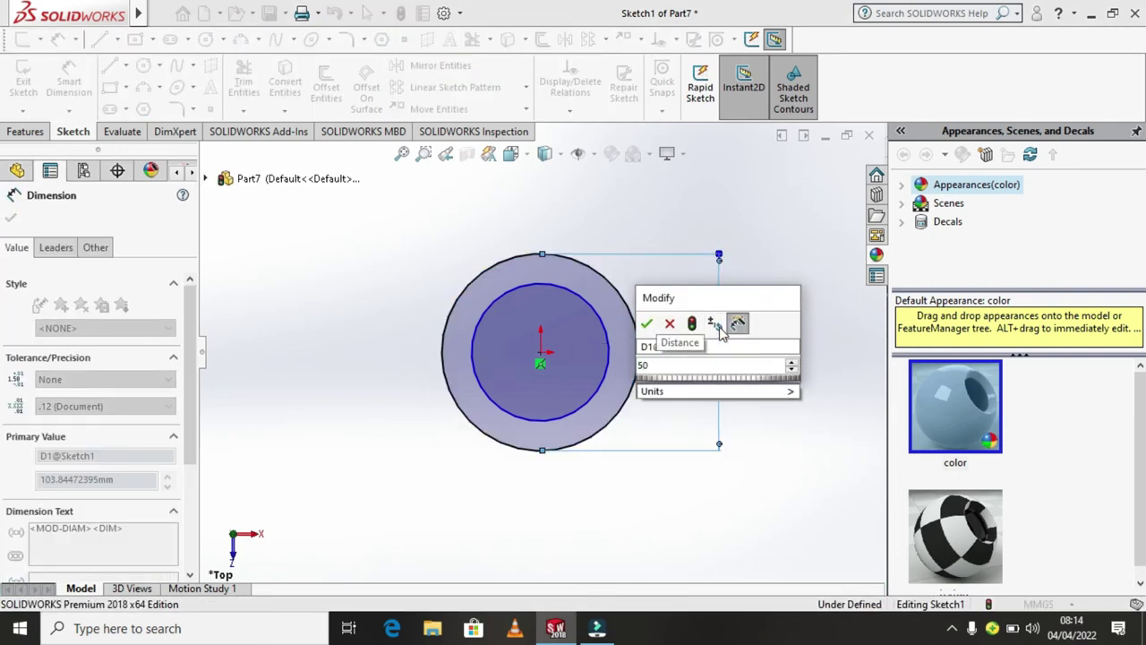
{"action": "key", "text": "Return"}
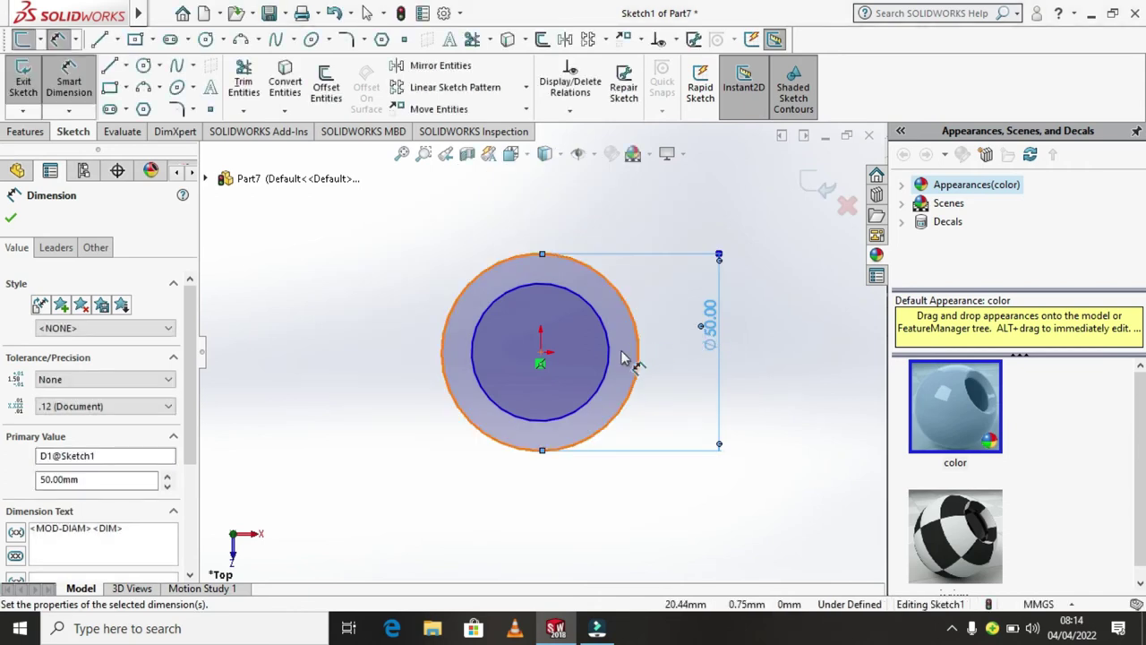
{"action": "left_click", "coordinate": [610, 369]}
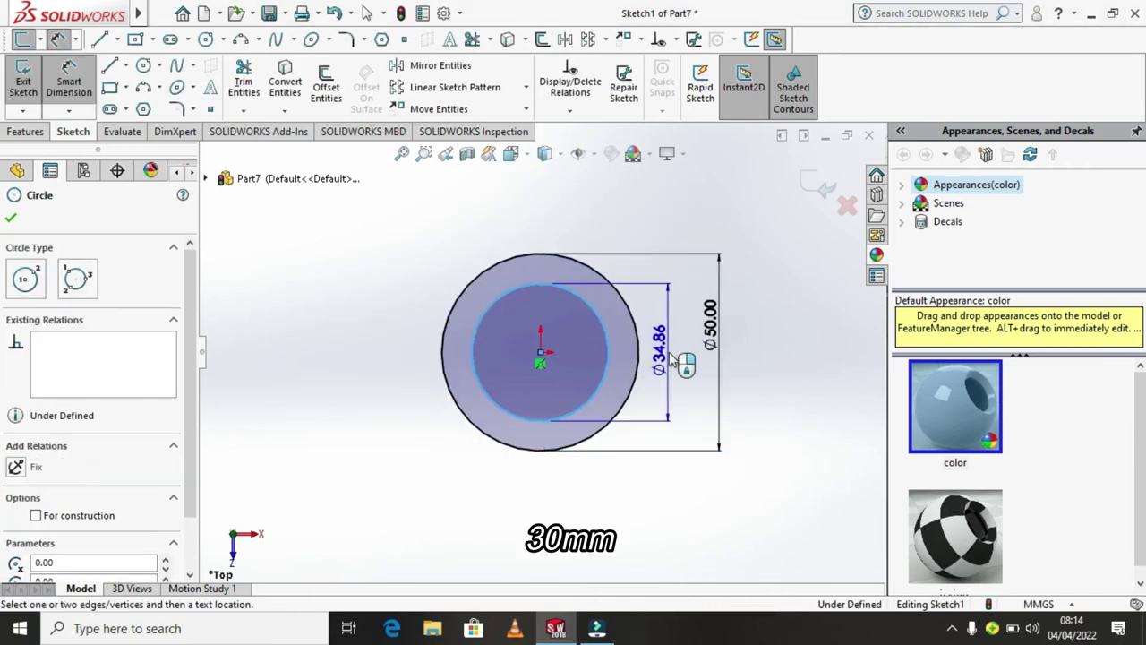
{"action": "left_click", "coordinate": [671, 358]}
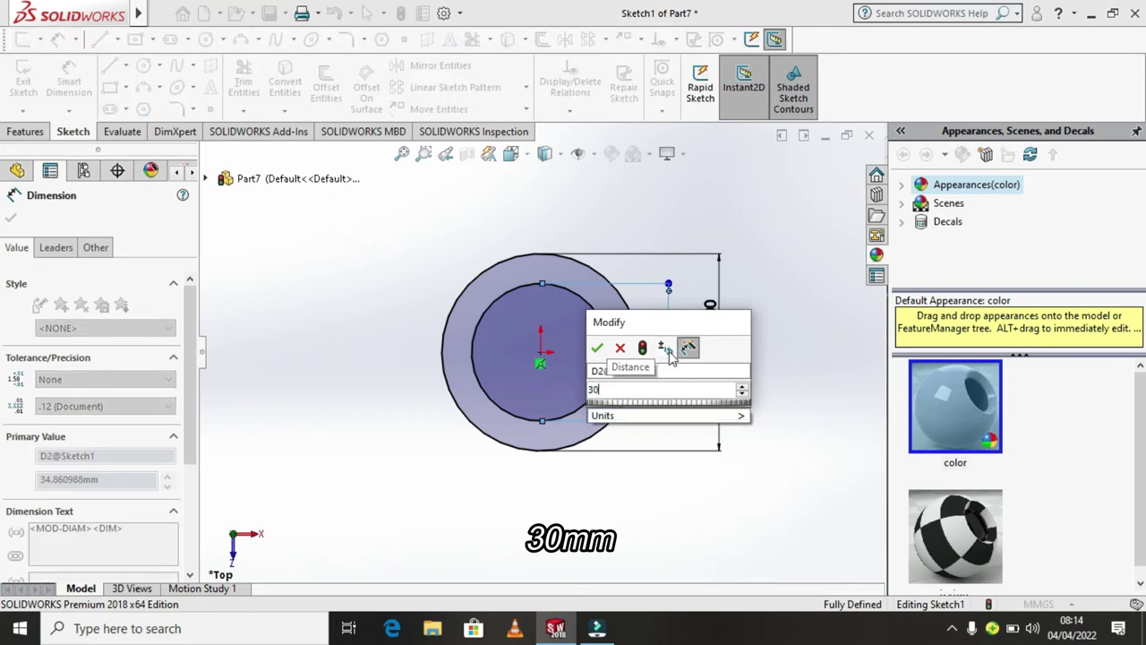
{"action": "key", "text": "Return"}
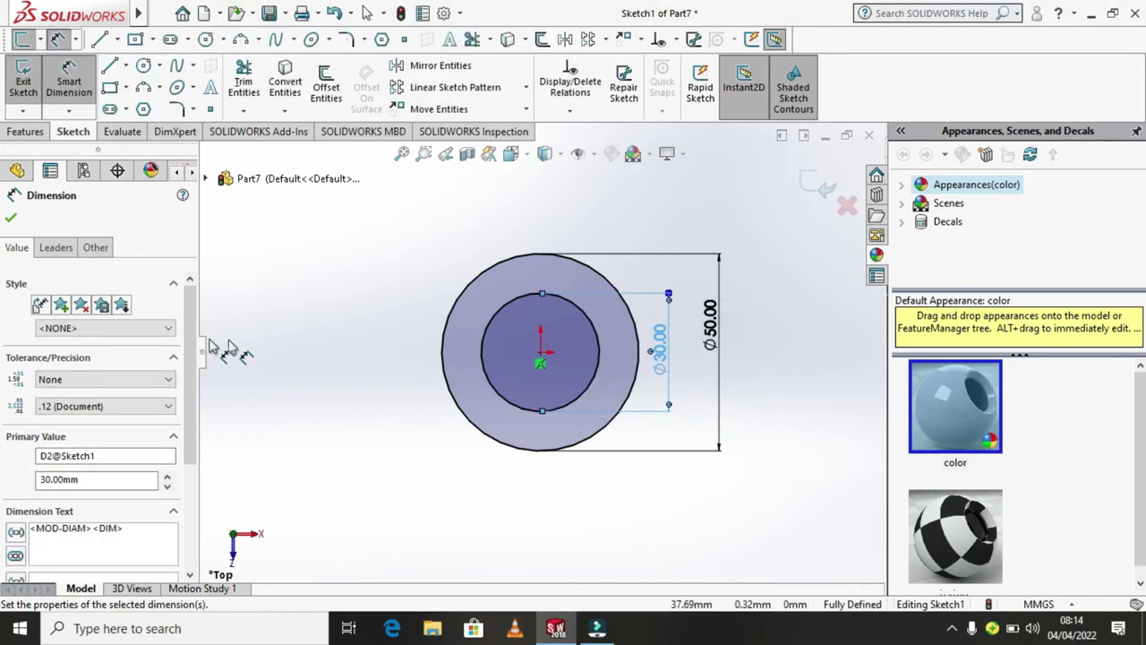
{"action": "left_click", "coordinate": [11, 221]}
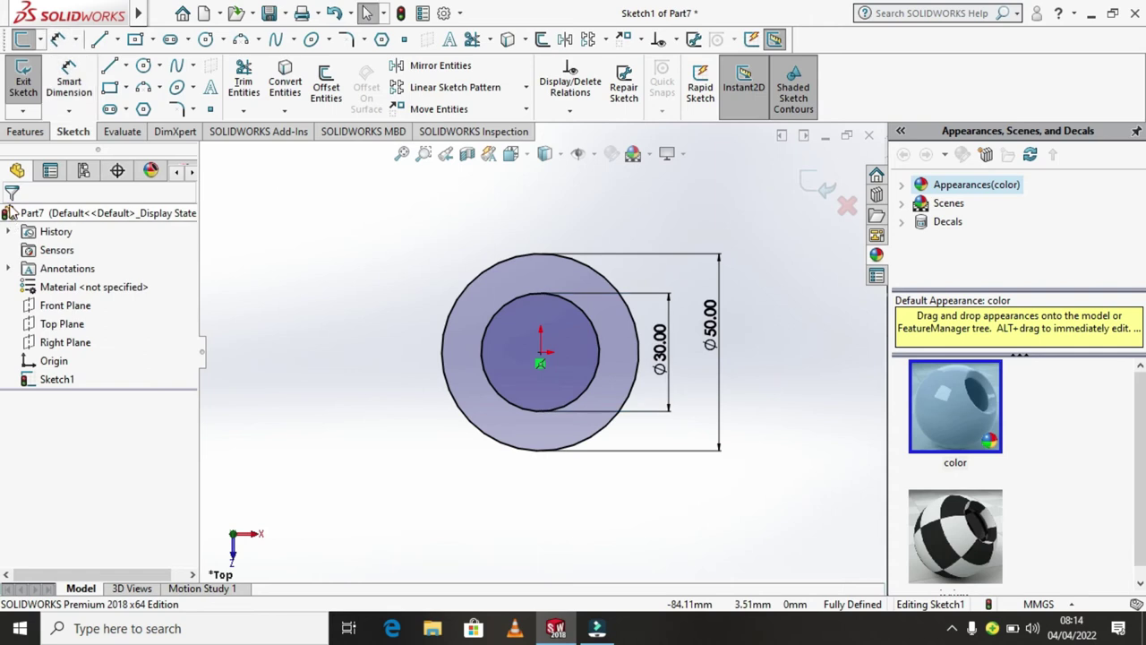
{"action": "left_click", "coordinate": [25, 132]}
Step: Extrude the two-circle sketch 10 mm with a Mid Plane end condition
{"action": "left_click", "coordinate": [30, 103]}
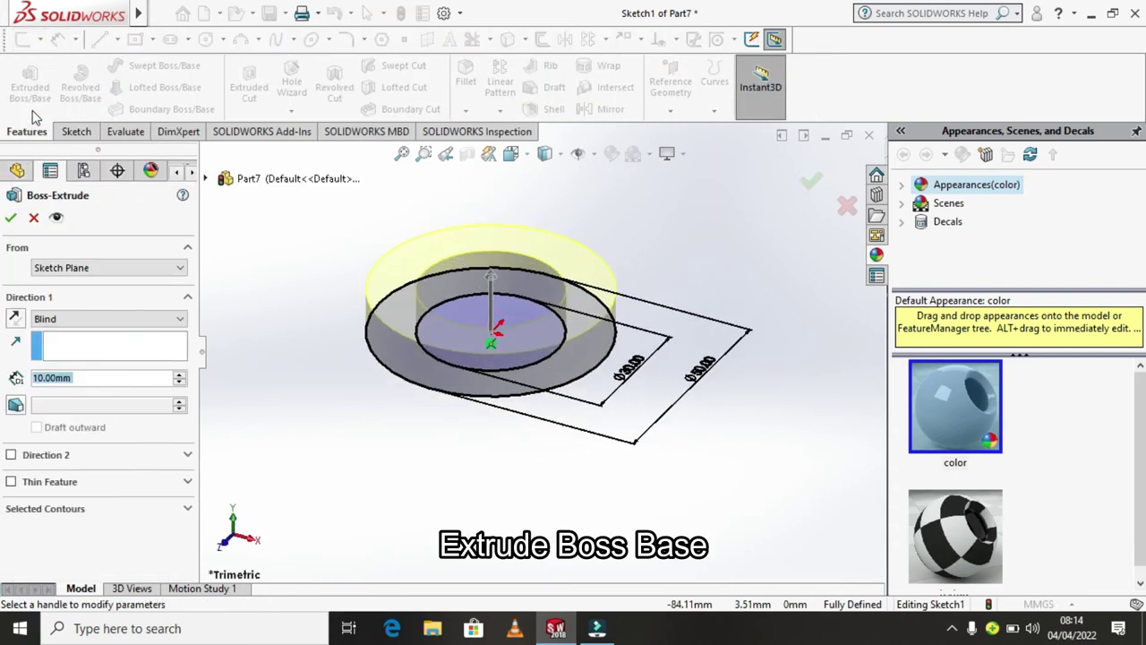
{"action": "type", "text": "3"}
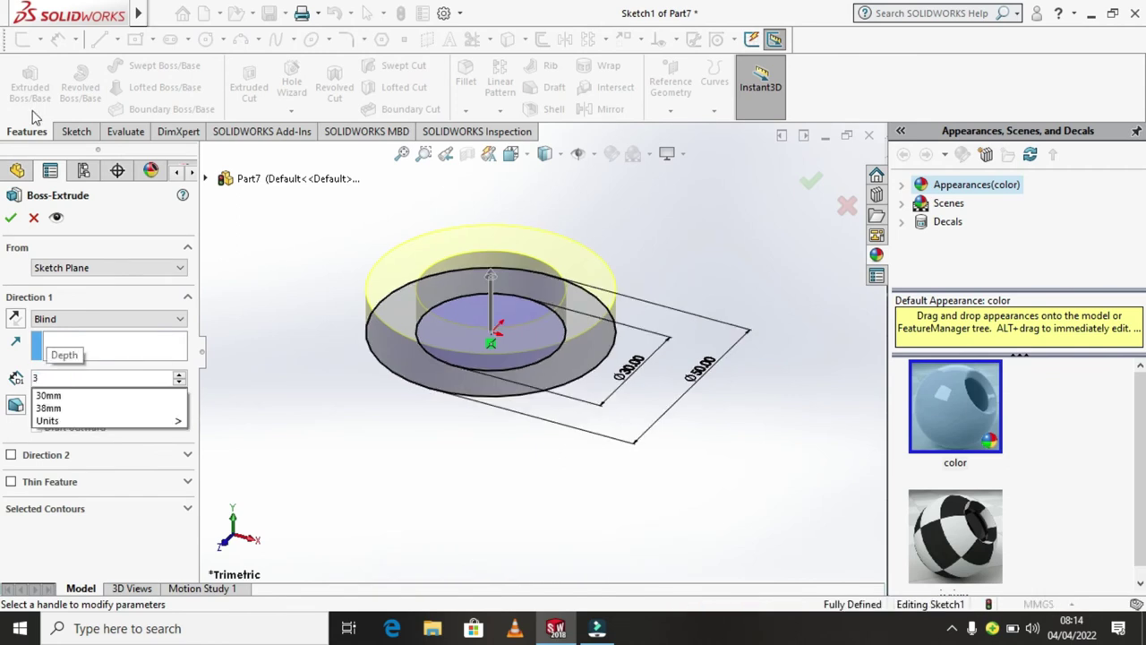
{"action": "key", "text": "BackSpace"}
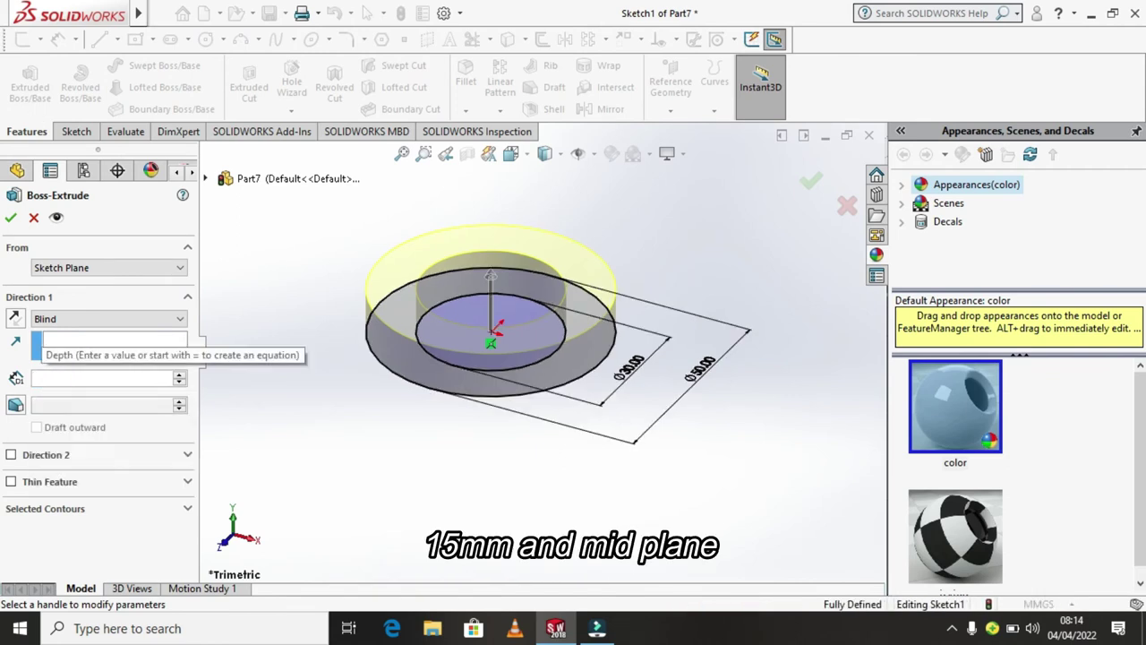
{"action": "type", "text": "10"}
{"action": "key", "text": "Return"}
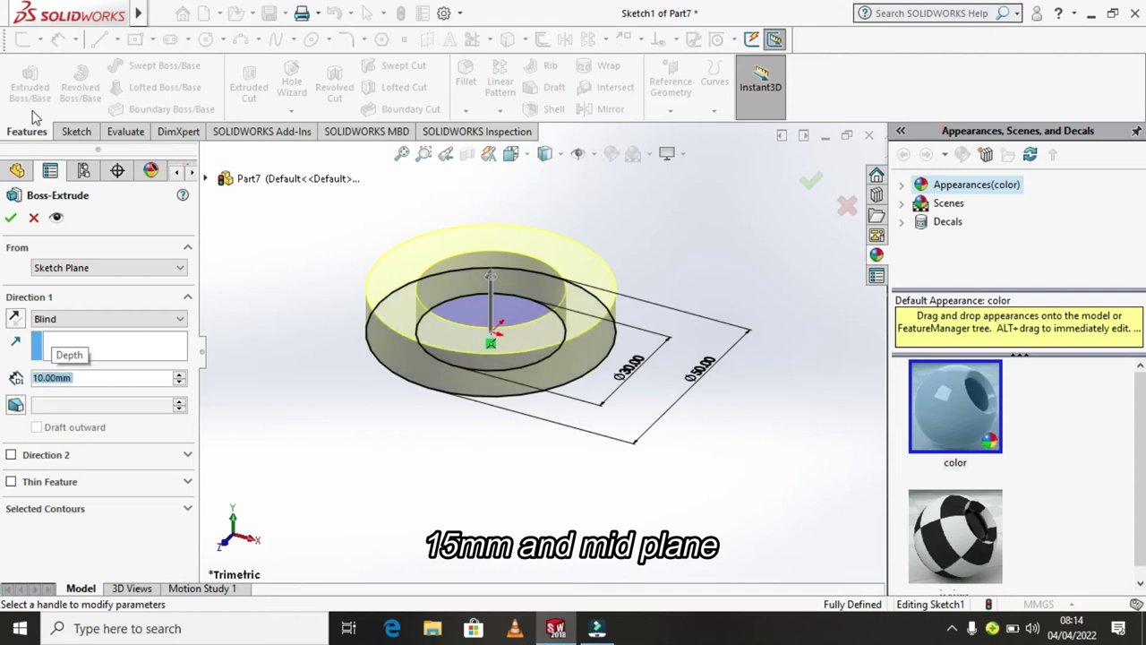
{"action": "left_click", "coordinate": [181, 319]}
{"action": "left_click", "coordinate": [146, 389]}
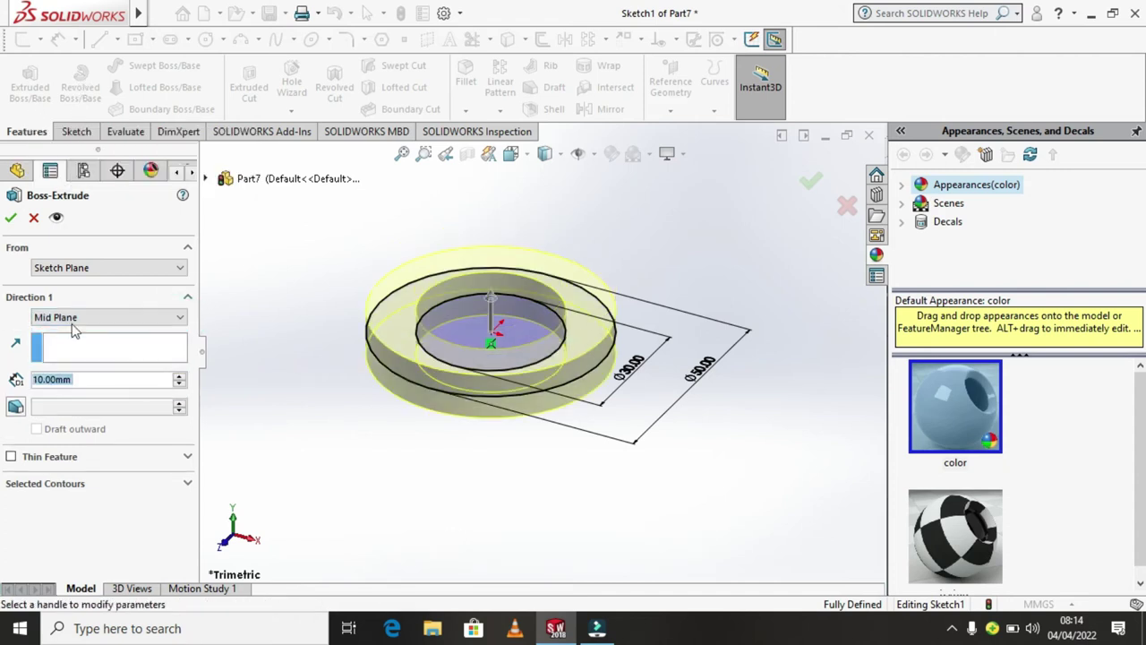
{"action": "left_click", "coordinate": [11, 218]}
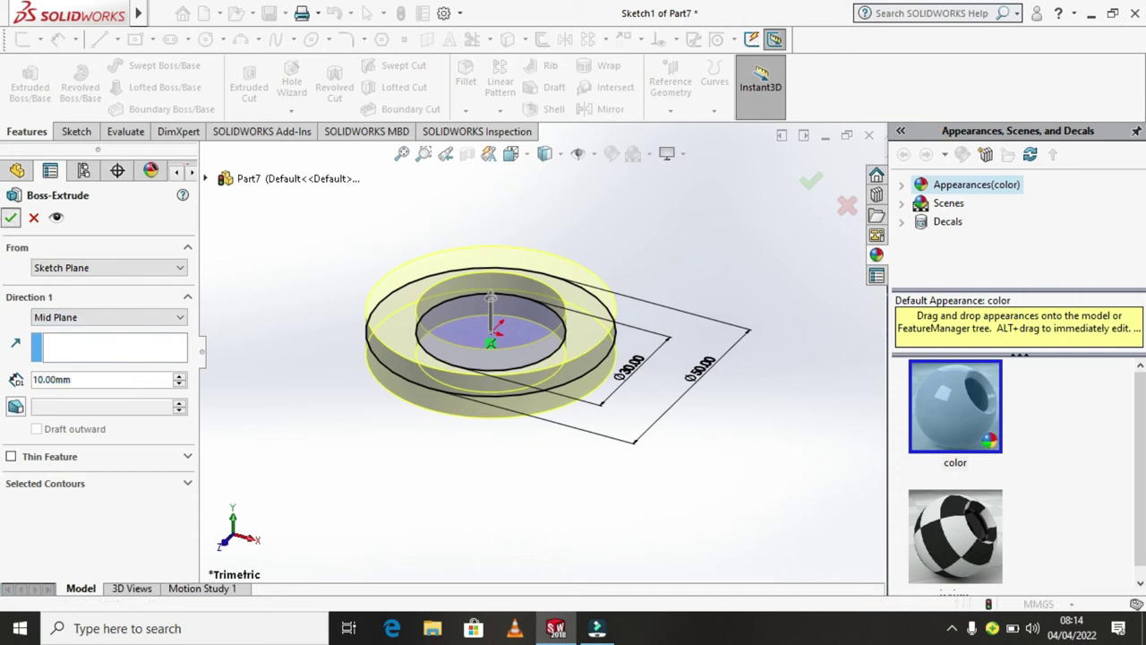
{"action": "left_click", "coordinate": [338, 430]}
Step: Start a sketch on the Right Plane, view it head-on, and draw an origin-centred circle
{"action": "left_click", "coordinate": [78, 344]}
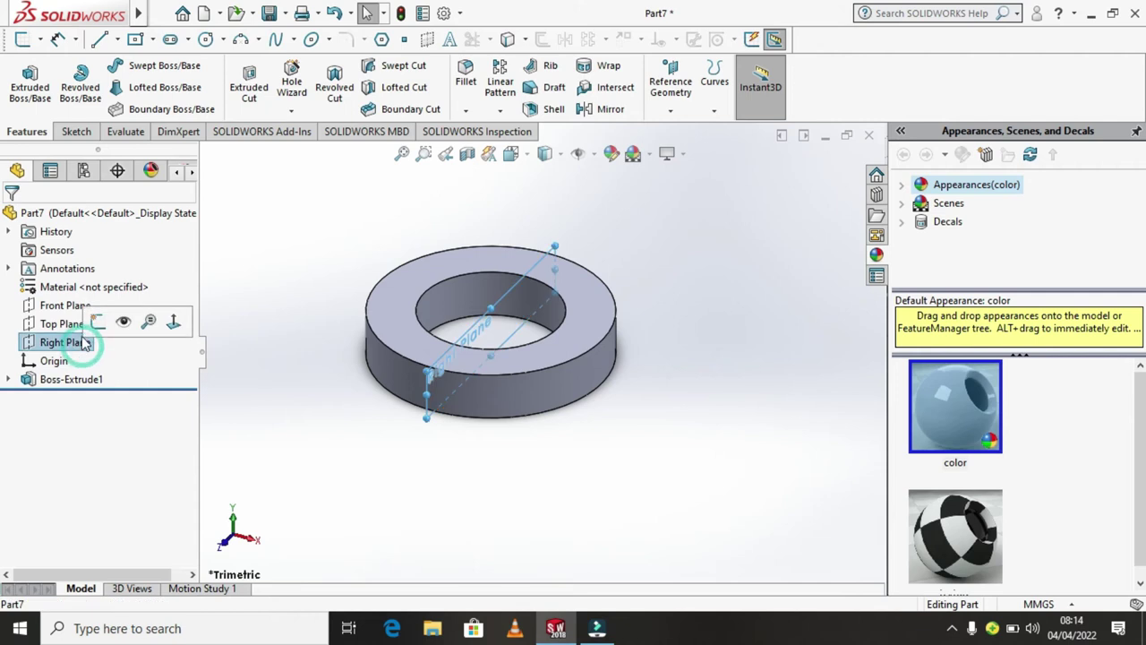
{"action": "left_click", "coordinate": [92, 325]}
{"action": "key", "text": "space"}
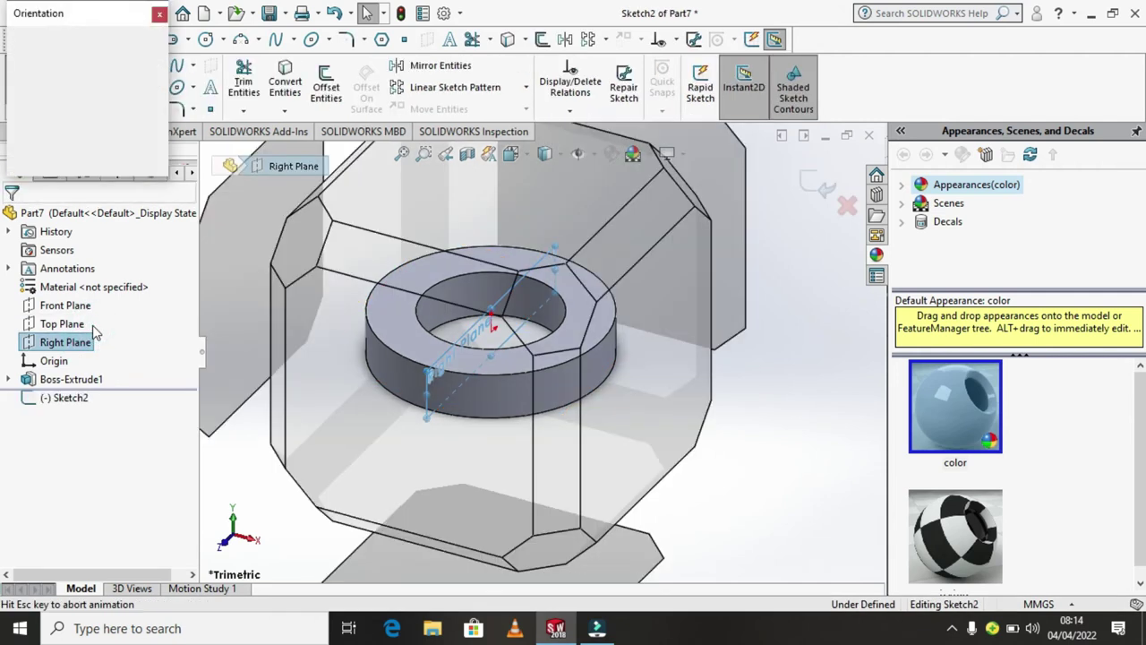
{"action": "left_click", "coordinate": [157, 112]}
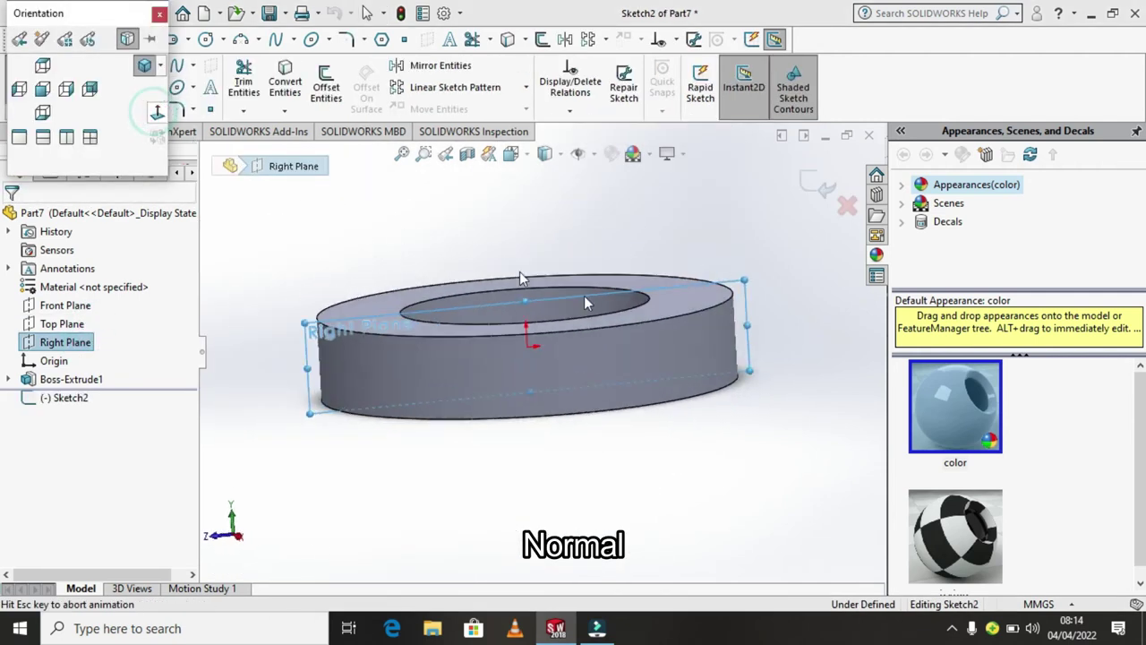
{"action": "left_click", "coordinate": [160, 69]}
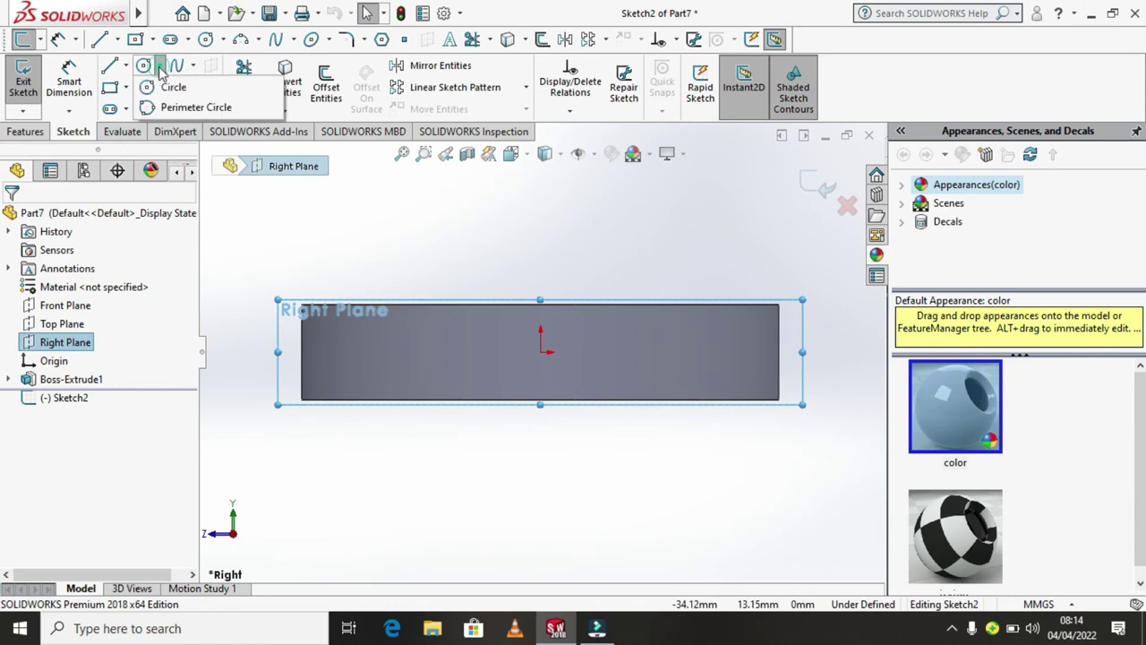
{"action": "left_click", "coordinate": [170, 84]}
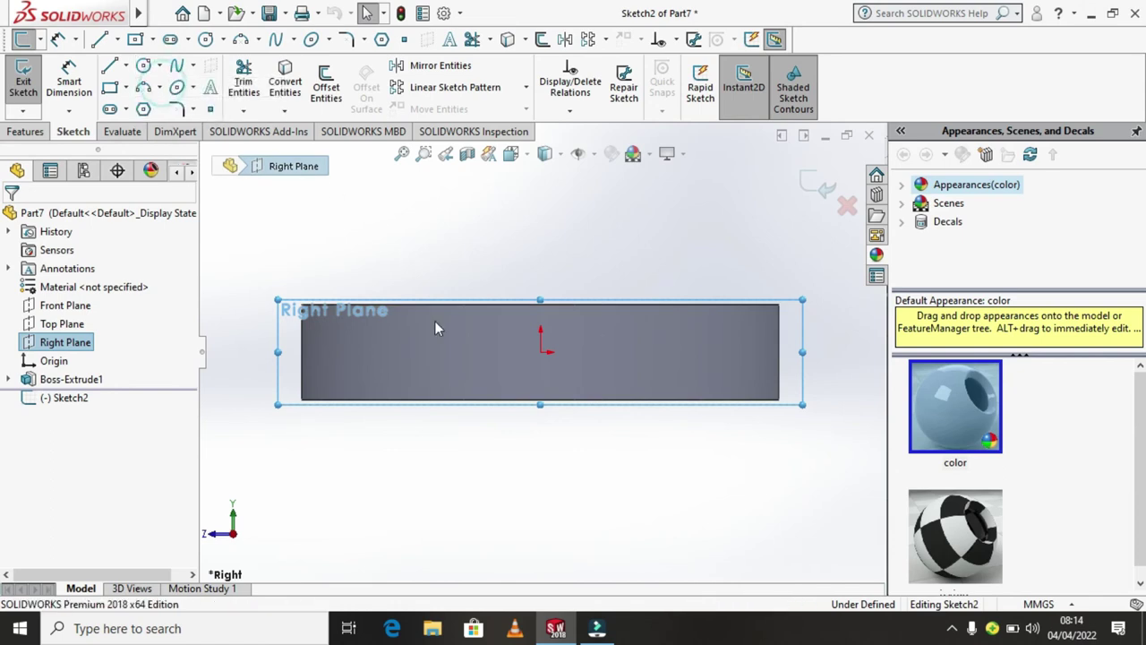
{"action": "left_click", "coordinate": [541, 352]}
{"action": "left_click", "coordinate": [550, 339]}
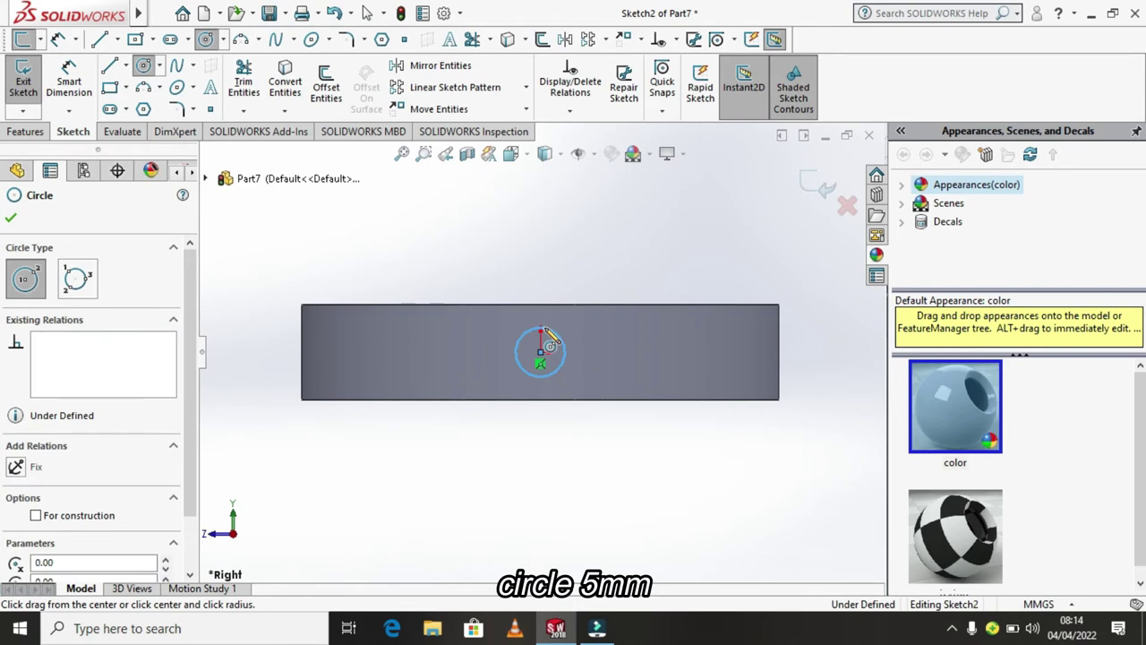
{"action": "right_click", "coordinate": [557, 333]}
{"action": "left_click", "coordinate": [564, 339]}
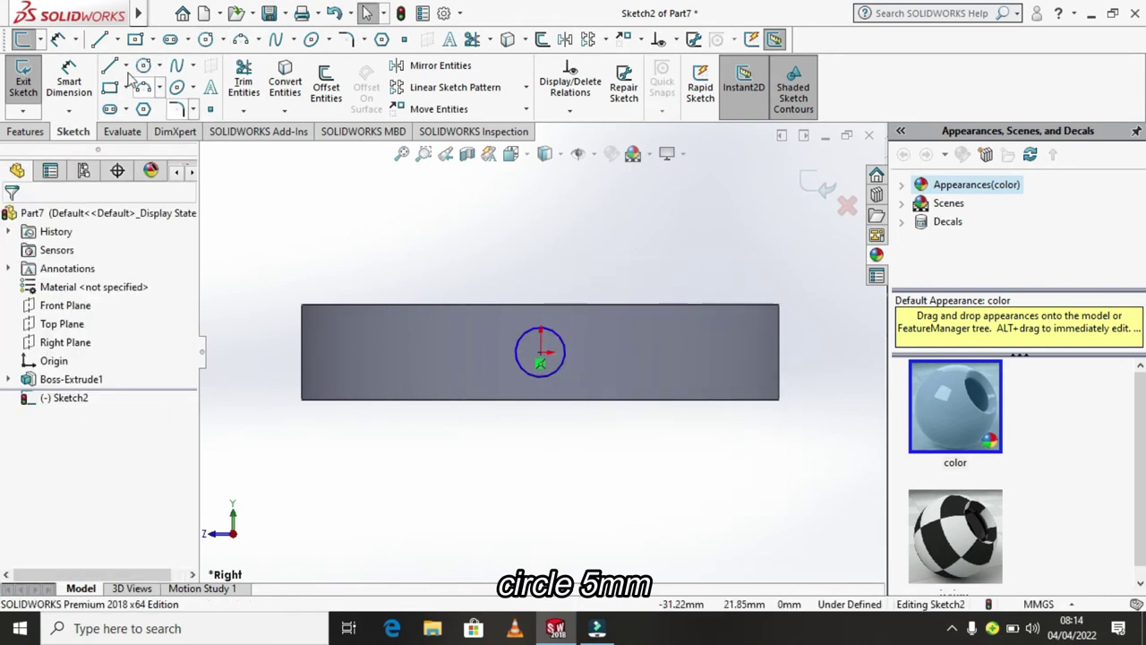
Step: Dimension the circle's diameter to 5 mm
{"action": "left_click", "coordinate": [76, 111]}
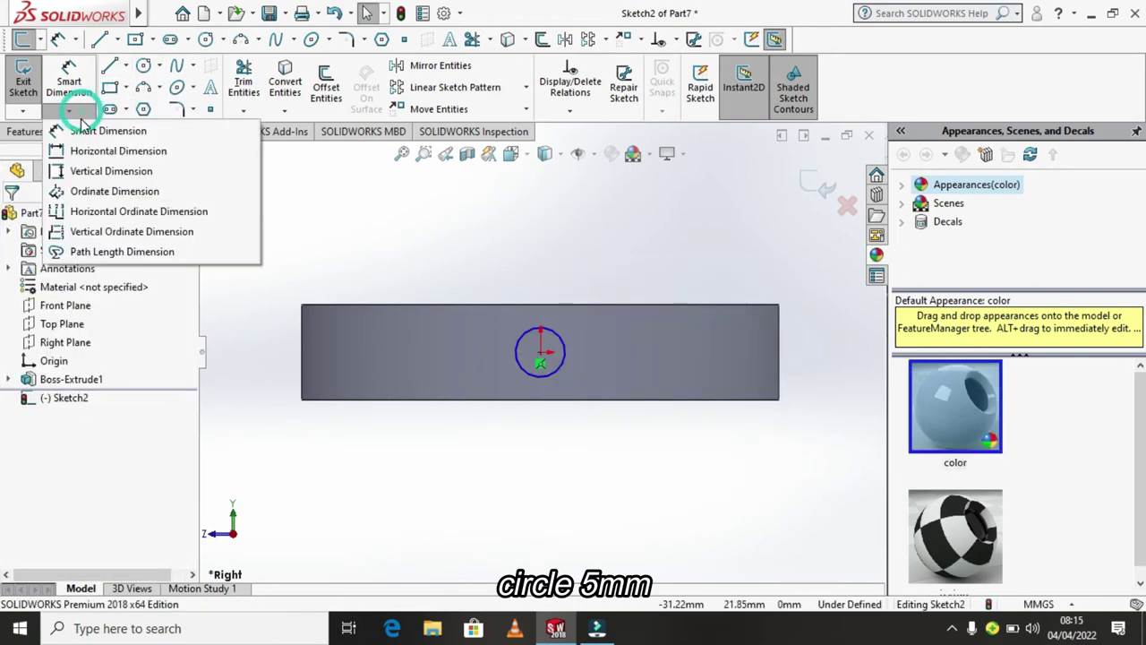
{"action": "left_click", "coordinate": [90, 131]}
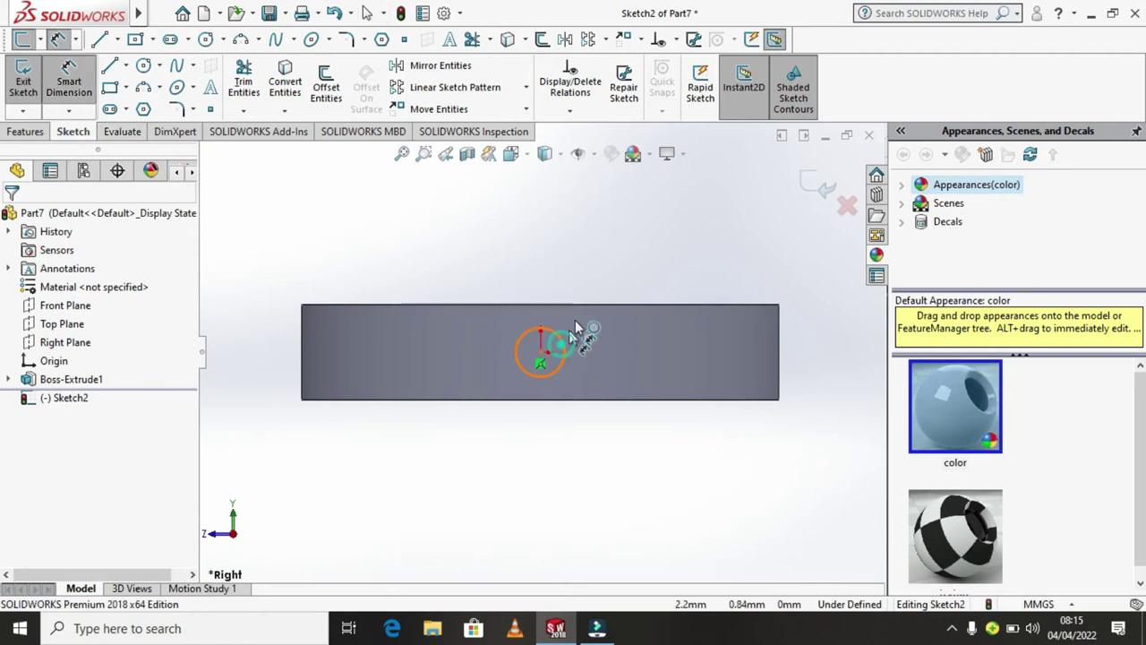
{"action": "left_click", "coordinate": [559, 334]}
{"action": "left_click", "coordinate": [605, 267]}
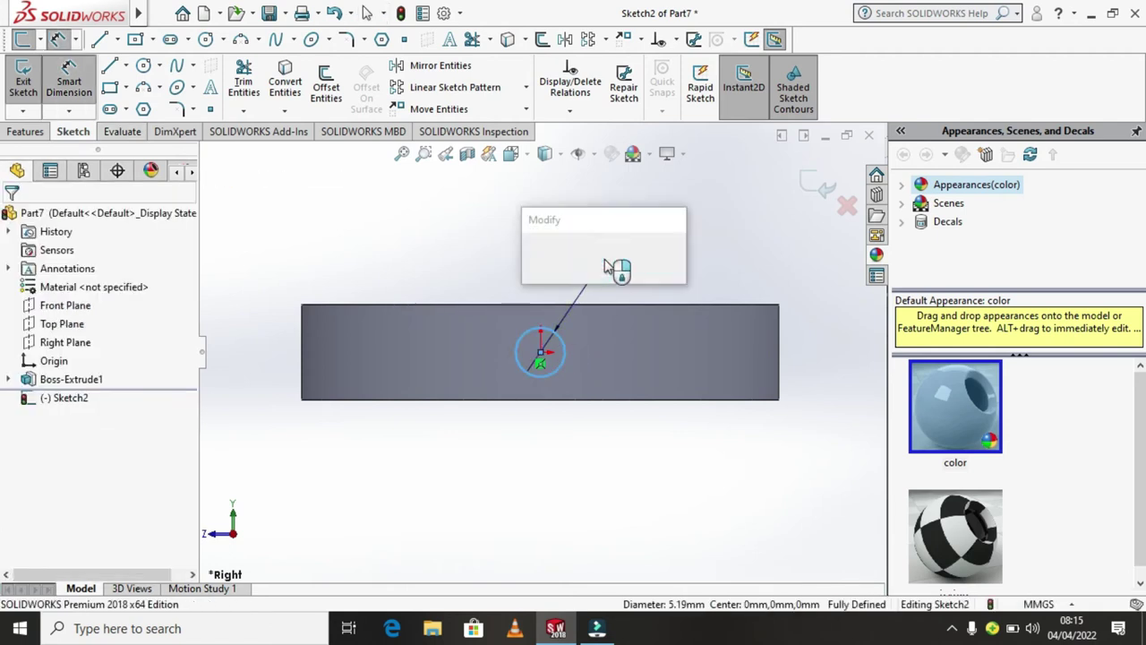
{"action": "type", "text": "5"}
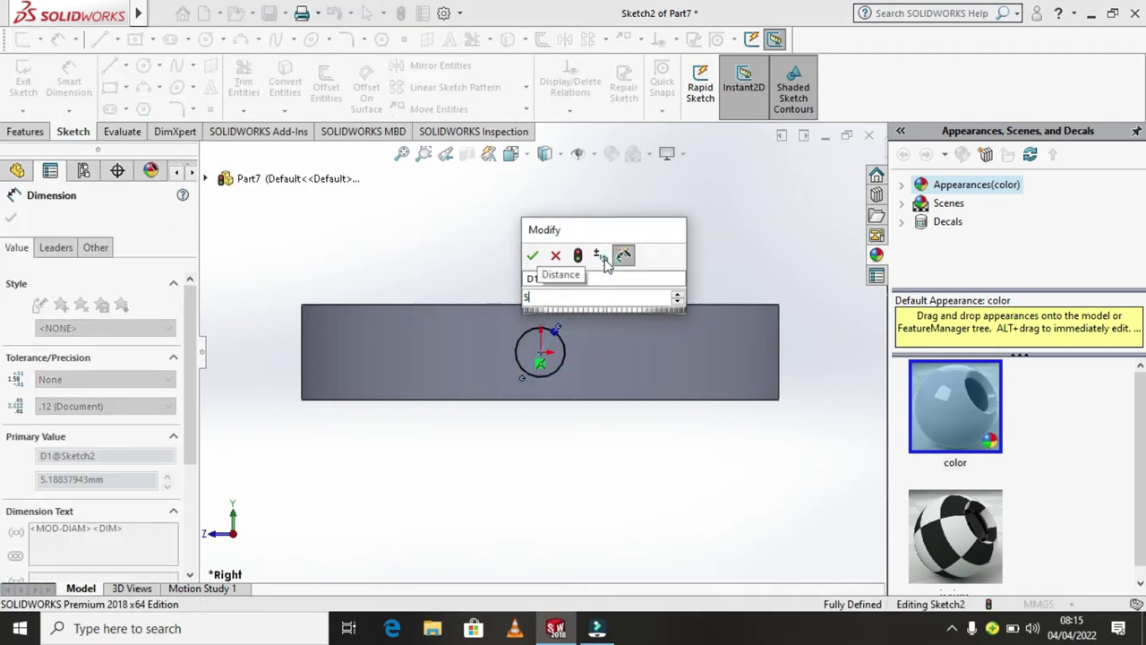
{"action": "key", "text": "Return"}
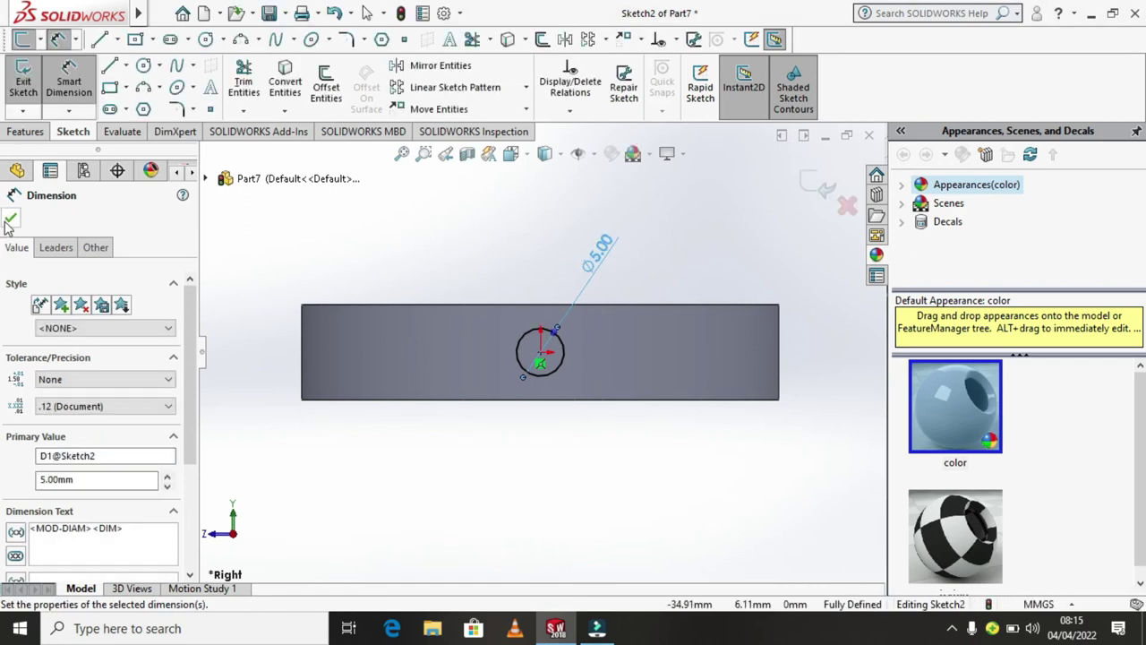
{"action": "left_click", "coordinate": [11, 217]}
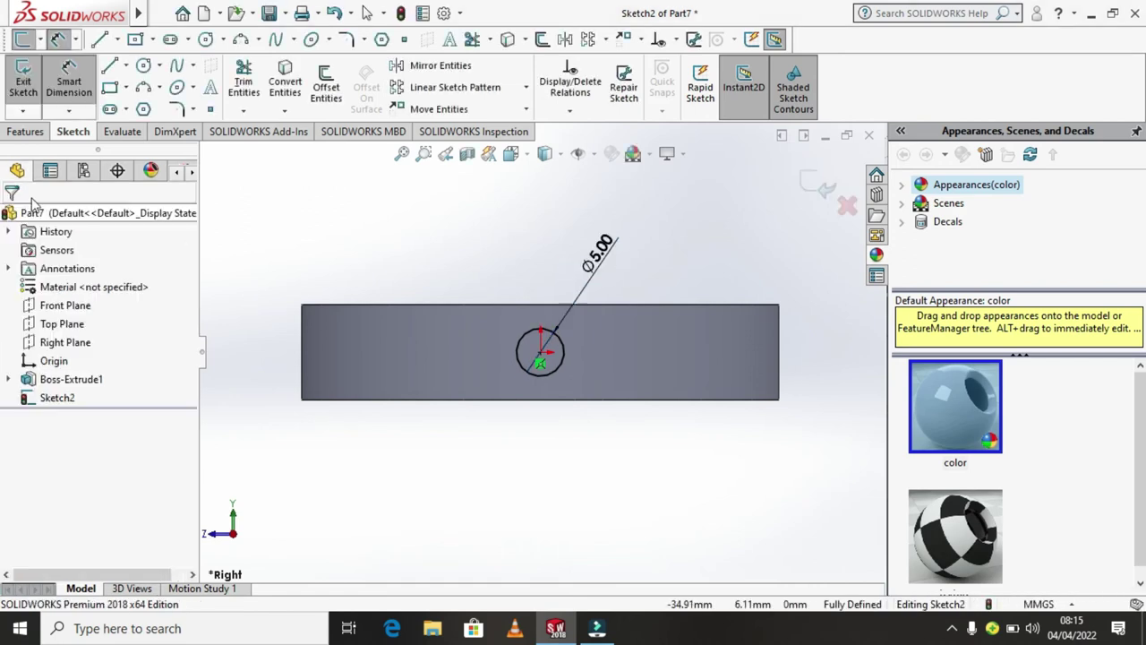
{"action": "left_click", "coordinate": [27, 132]}
Step: Cut the Ø5 mm circle Through All – Both directions across the ring
{"action": "left_click", "coordinate": [257, 95]}
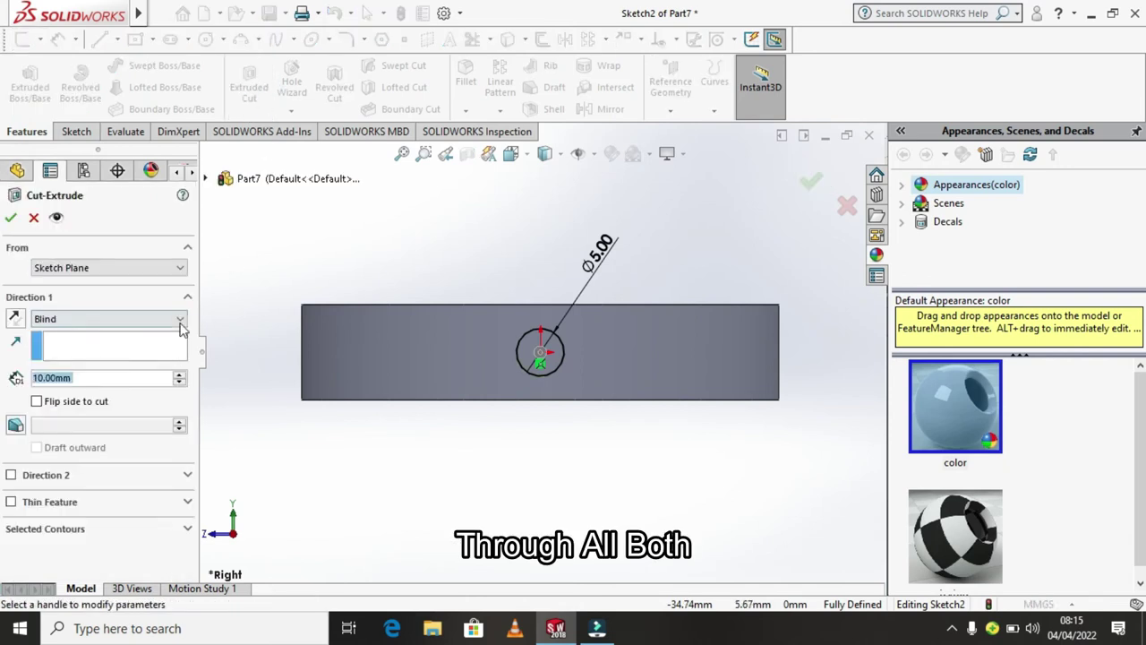
{"action": "left_click", "coordinate": [179, 322]}
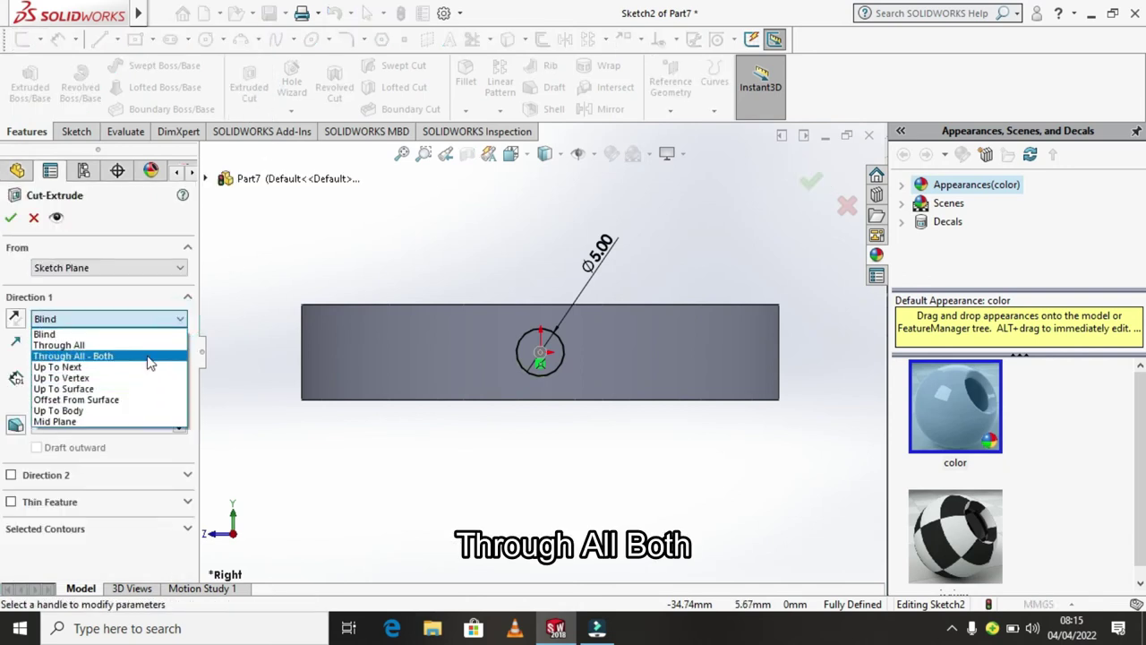
{"action": "left_click", "coordinate": [150, 358]}
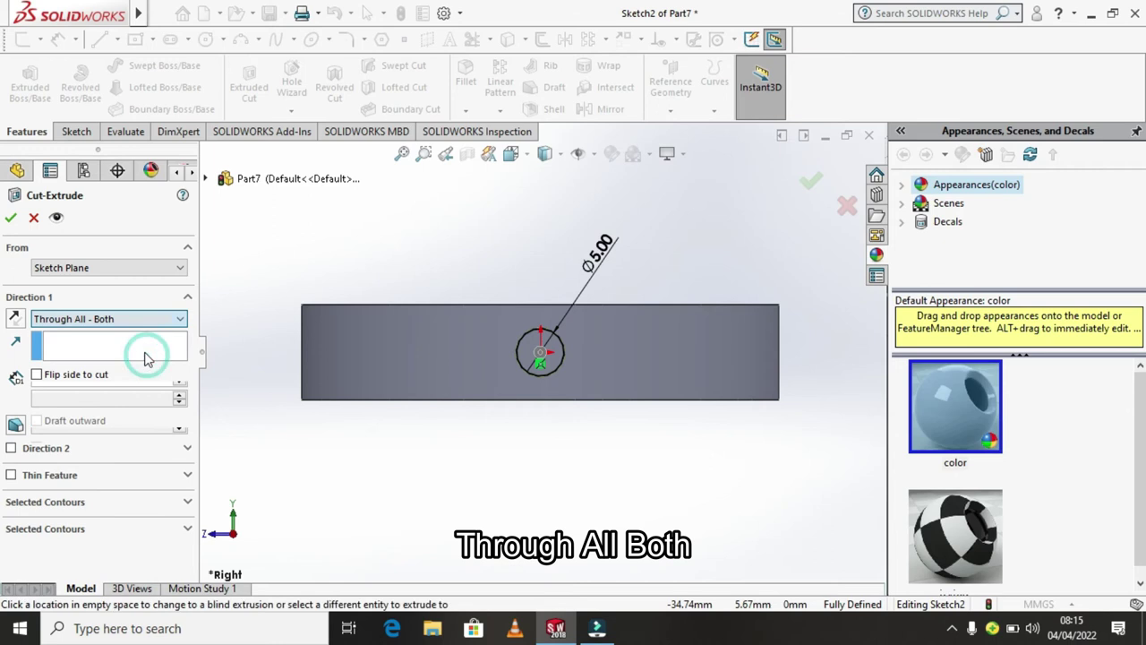
{"action": "left_click", "coordinate": [13, 219]}
{"action": "mouse_move", "coordinate": [589, 471]}
{"action": "middle_mouse_down"}
{"action": "mouse_move", "coordinate": [641, 437]}
{"action": "mouse_move", "coordinate": [617, 440]}
{"action": "mouse_move", "coordinate": [629, 475]}
{"action": "mouse_move", "coordinate": [585, 456]}
{"action": "mouse_move", "coordinate": [606, 492]}
{"action": "middle_mouse_up"}
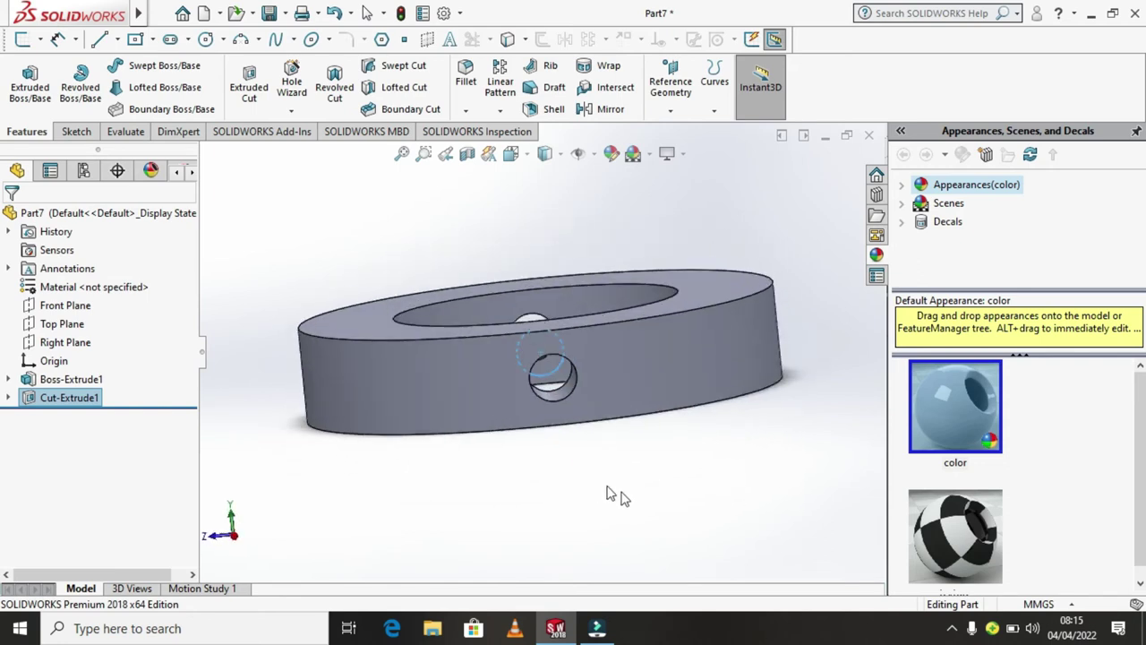
Step: Round the collar's top outer edge with a 2 mm fillet
{"action": "left_click", "coordinate": [619, 488]}
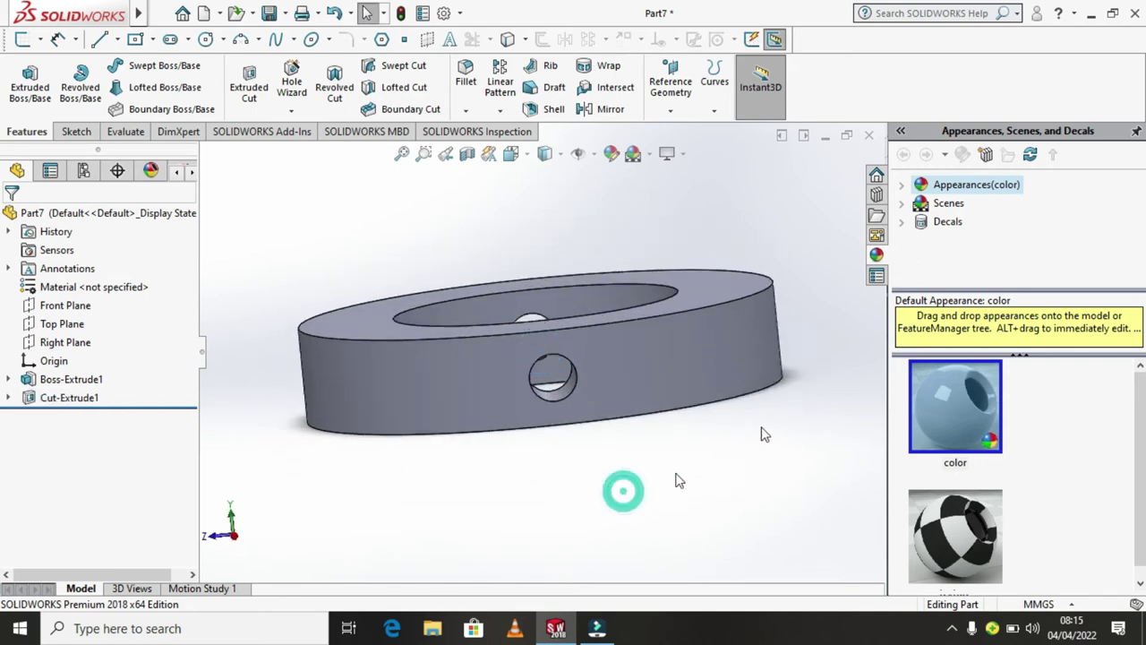
{"action": "left_click", "coordinate": [746, 296]}
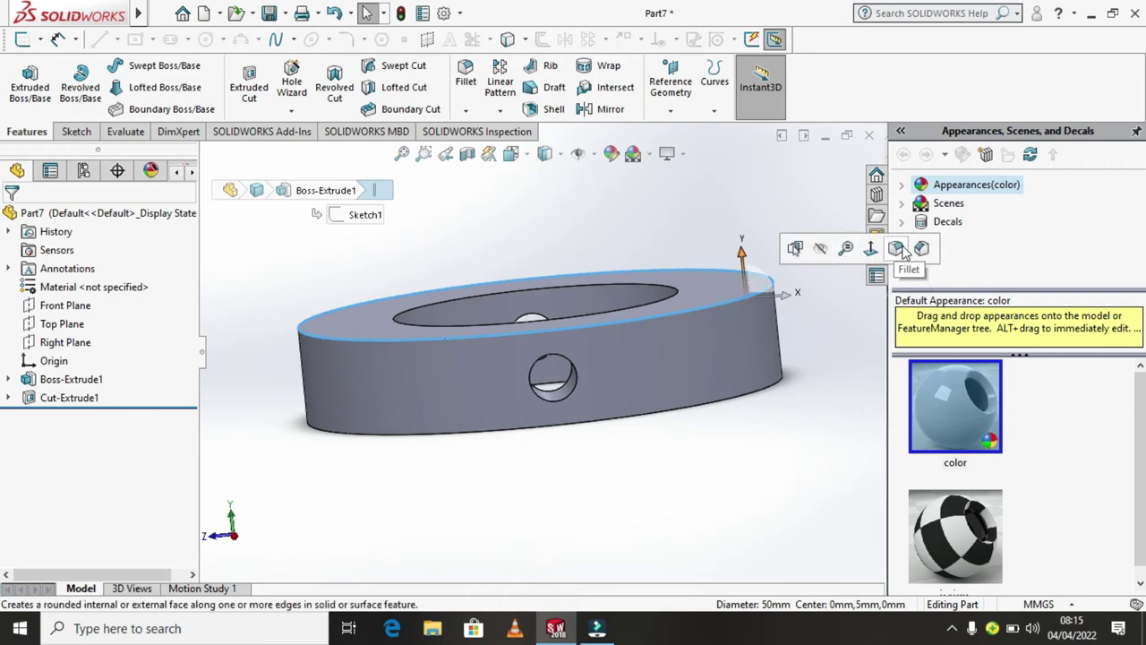
{"action": "right_click_drag", "start_coordinate": [736, 367], "coordinate": [742, 397]}
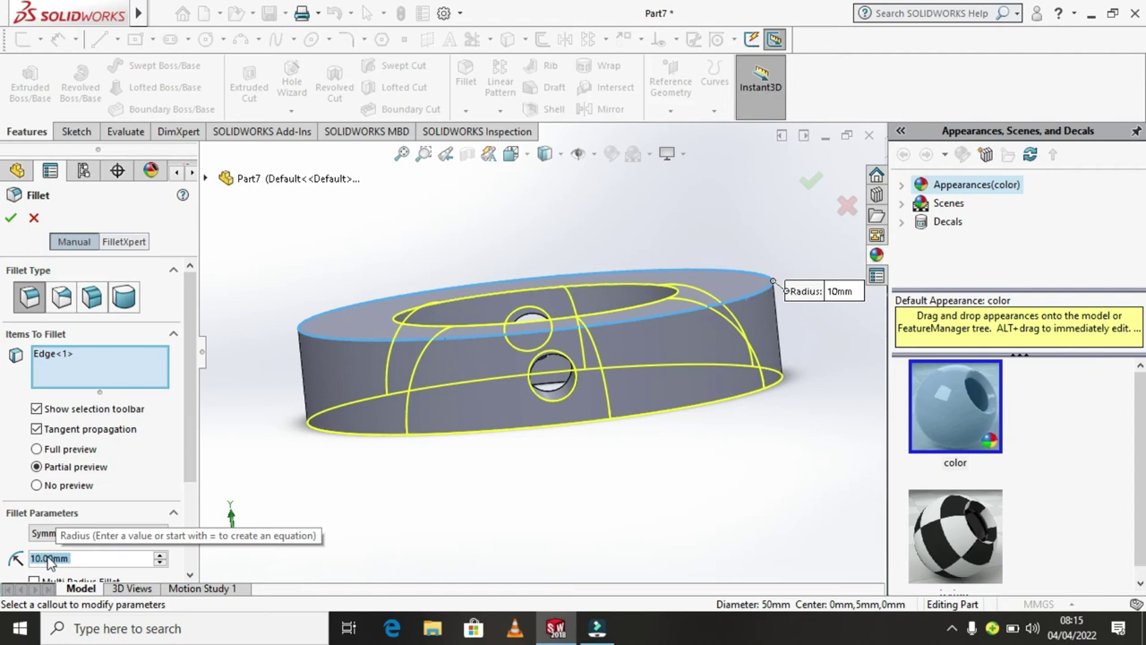
{"action": "type", "text": "2"}
{"action": "key", "text": "Return"}
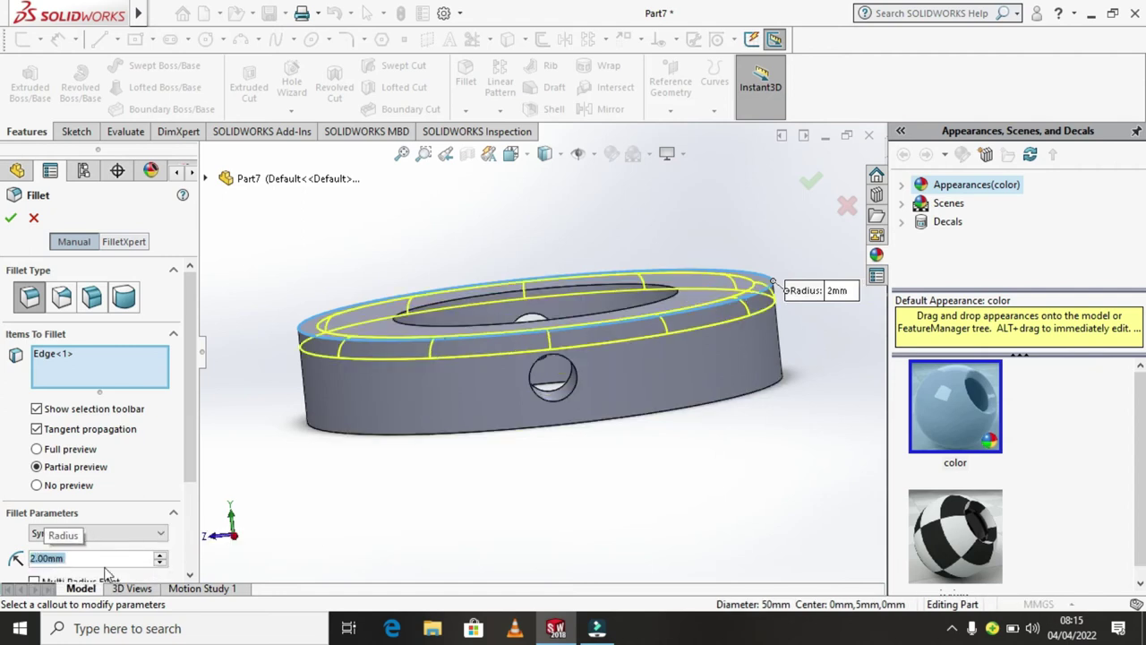
{"action": "left_click", "coordinate": [10, 219]}
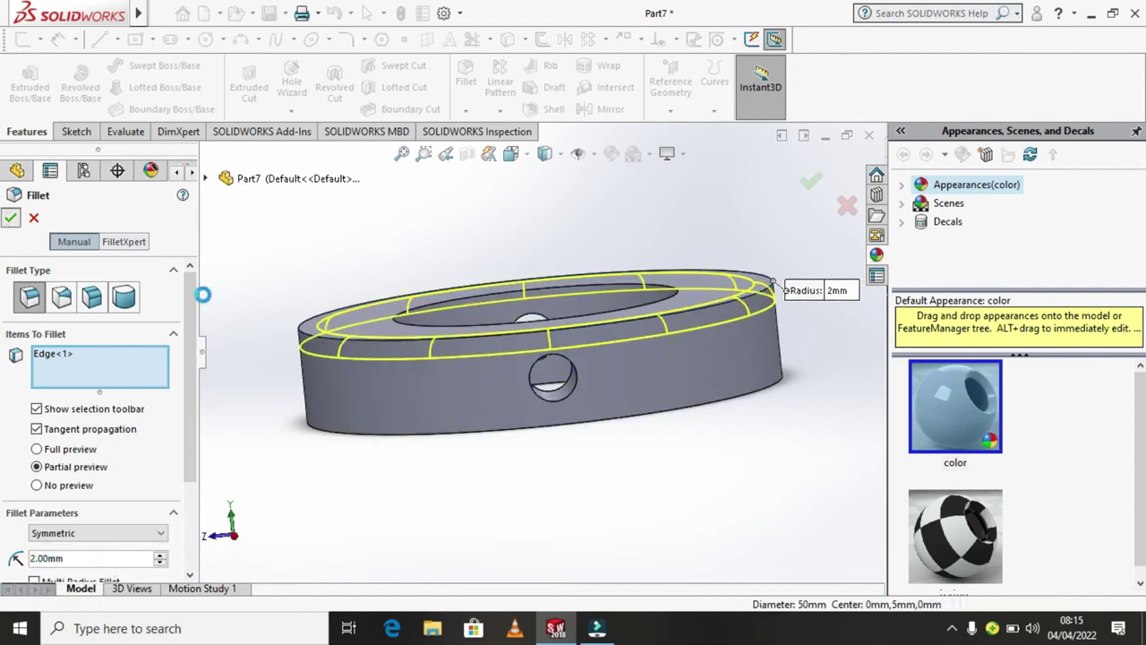
{"action": "middle_click_drag", "start_coordinate": [714, 468], "coordinate": [733, 482]}
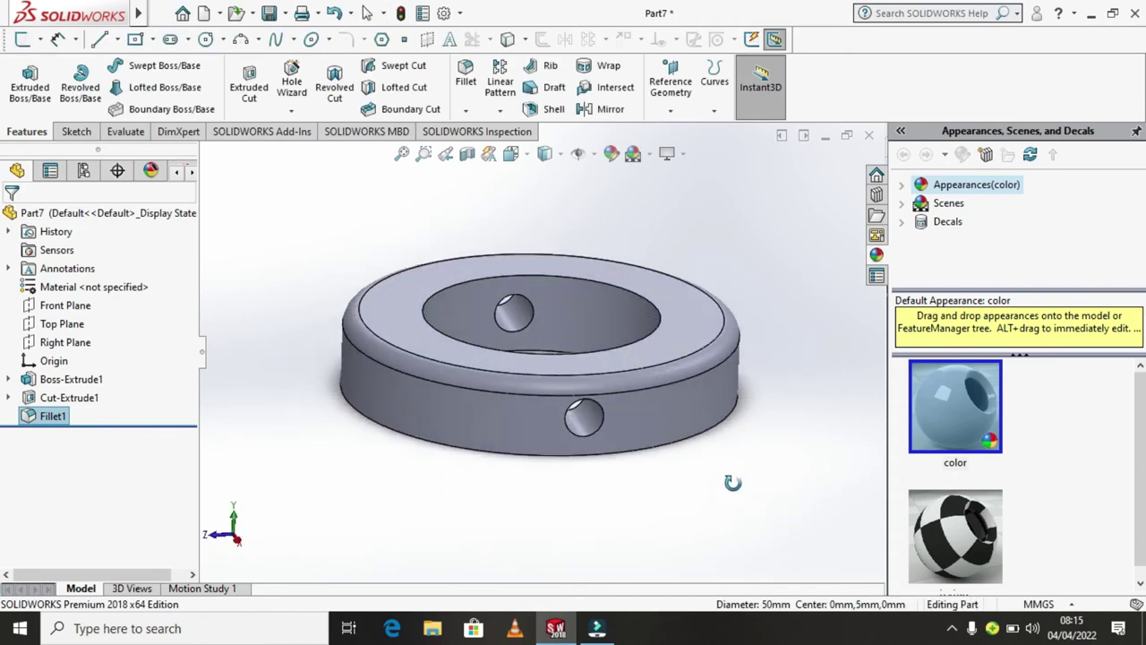
Step: Apply an orange-brown colour appearance to the whole collar, including the hole faces
{"action": "left_click", "coordinate": [612, 156]}
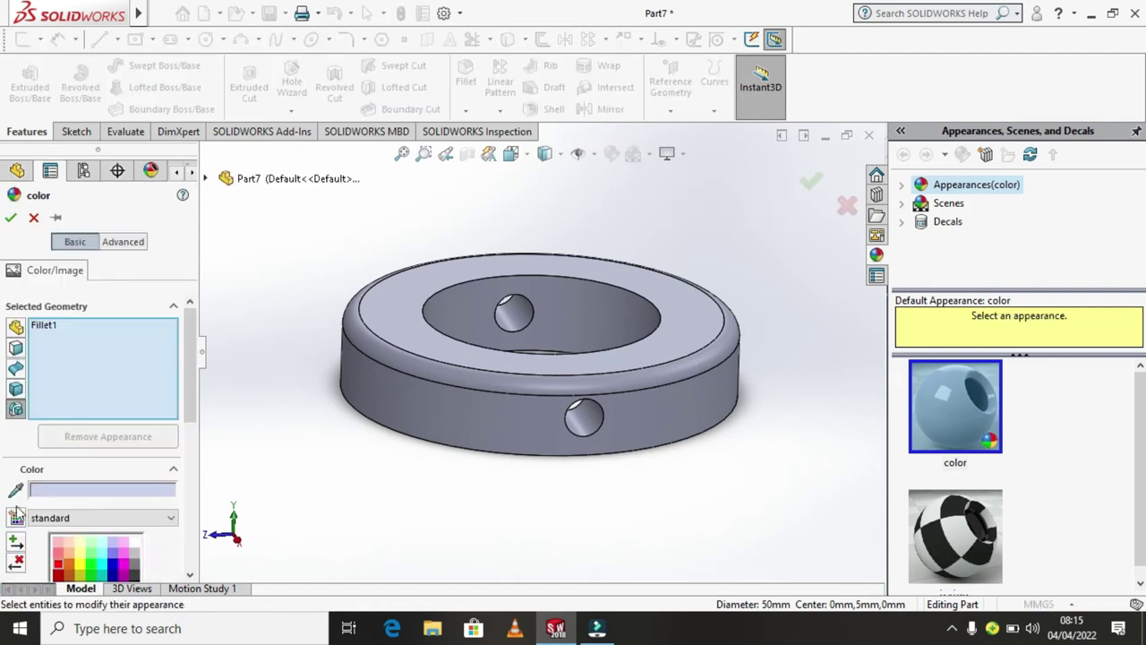
{"action": "scroll", "coordinate": [147, 553], "scroll_direction": "down", "scroll_amount": 3}
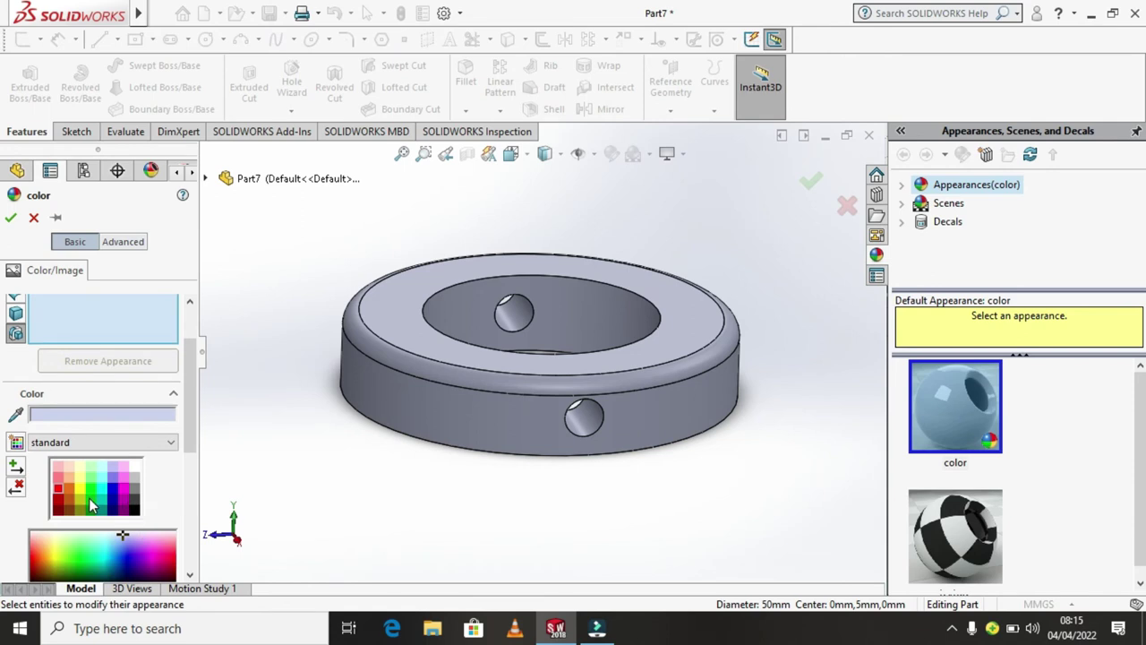
{"action": "left_click", "coordinate": [68, 497]}
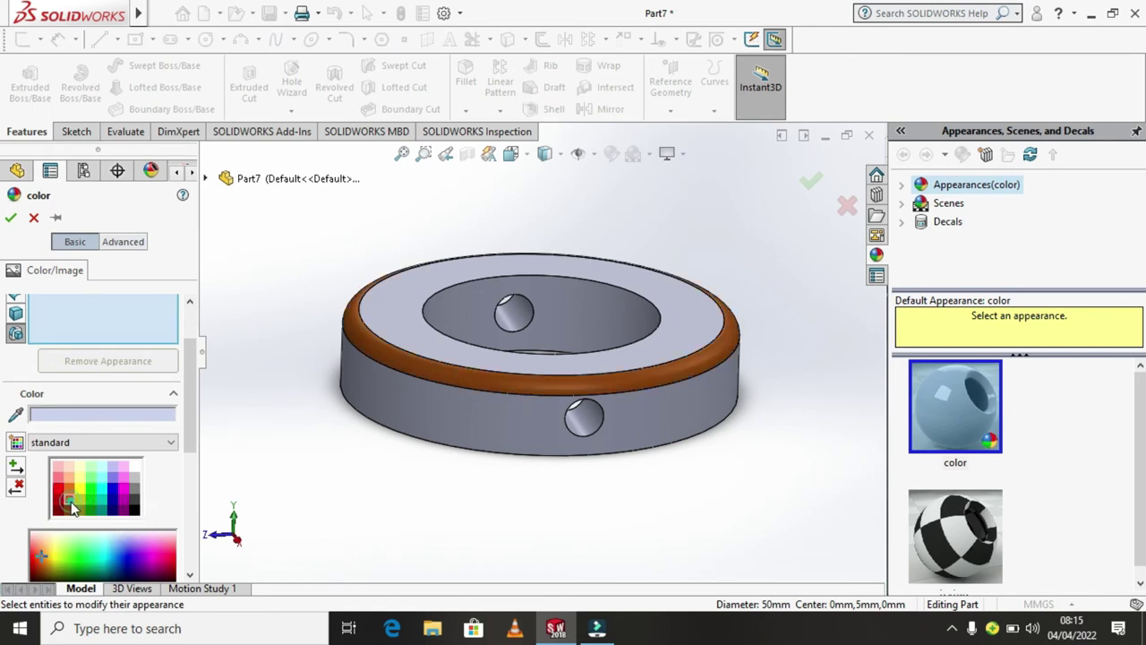
{"action": "left_click", "coordinate": [463, 415]}
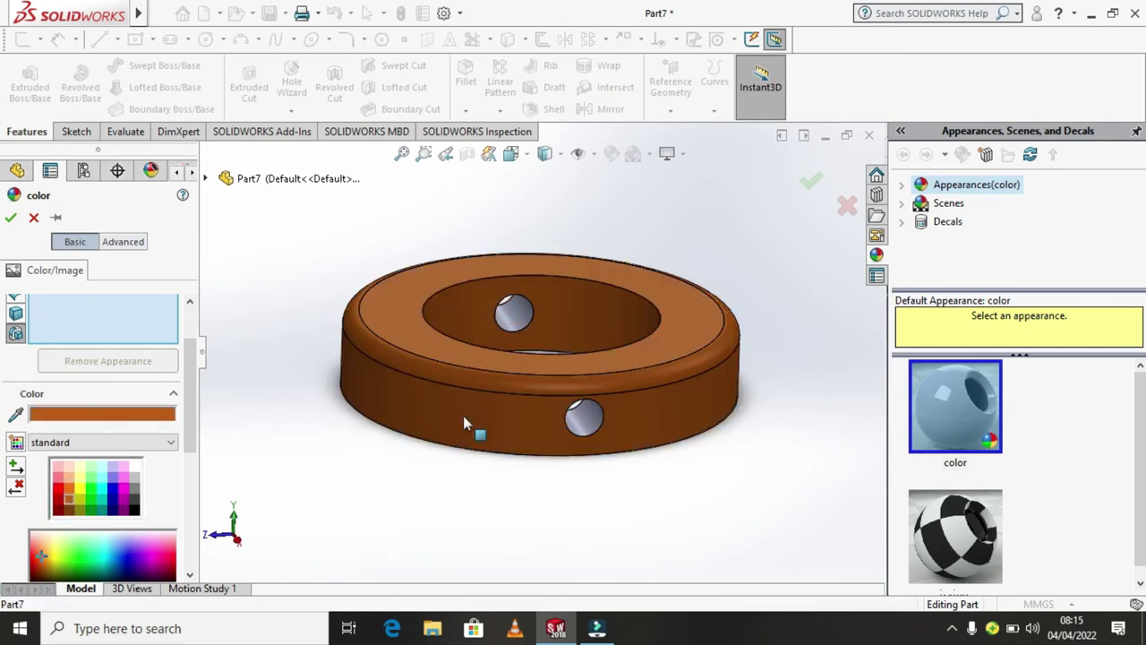
{"action": "left_click", "coordinate": [557, 392]}
{"action": "left_click", "coordinate": [12, 218]}
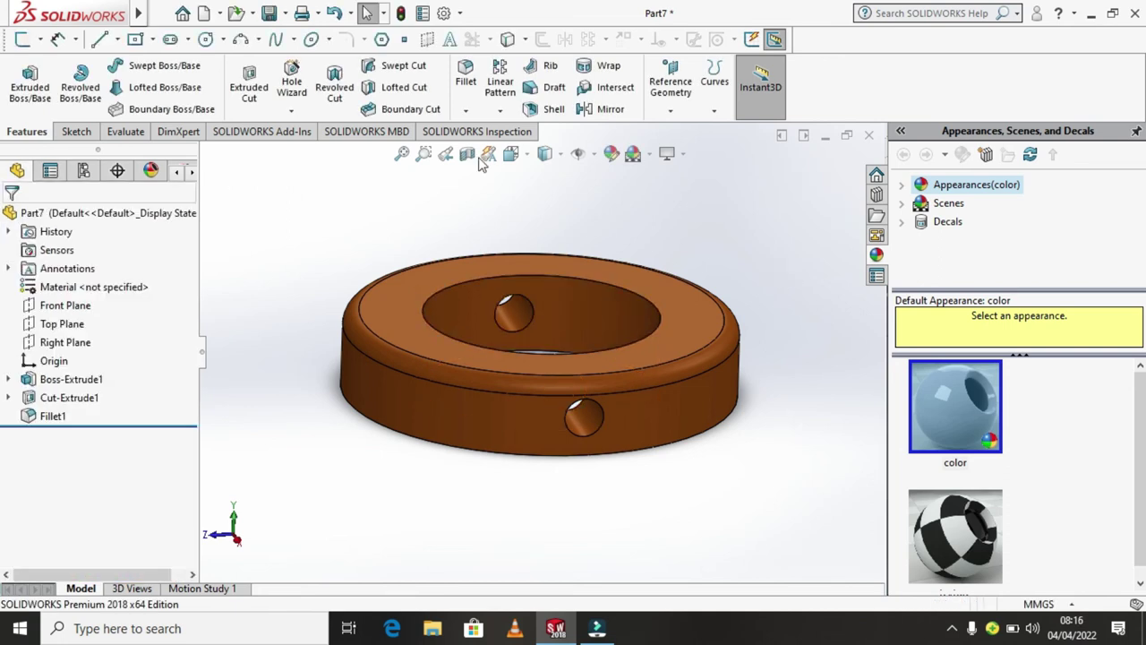
Step: Save the part as COLLAR in the universal joint folder and close it
{"action": "left_click", "coordinate": [286, 13]}
{"action": "left_click", "coordinate": [296, 34]}
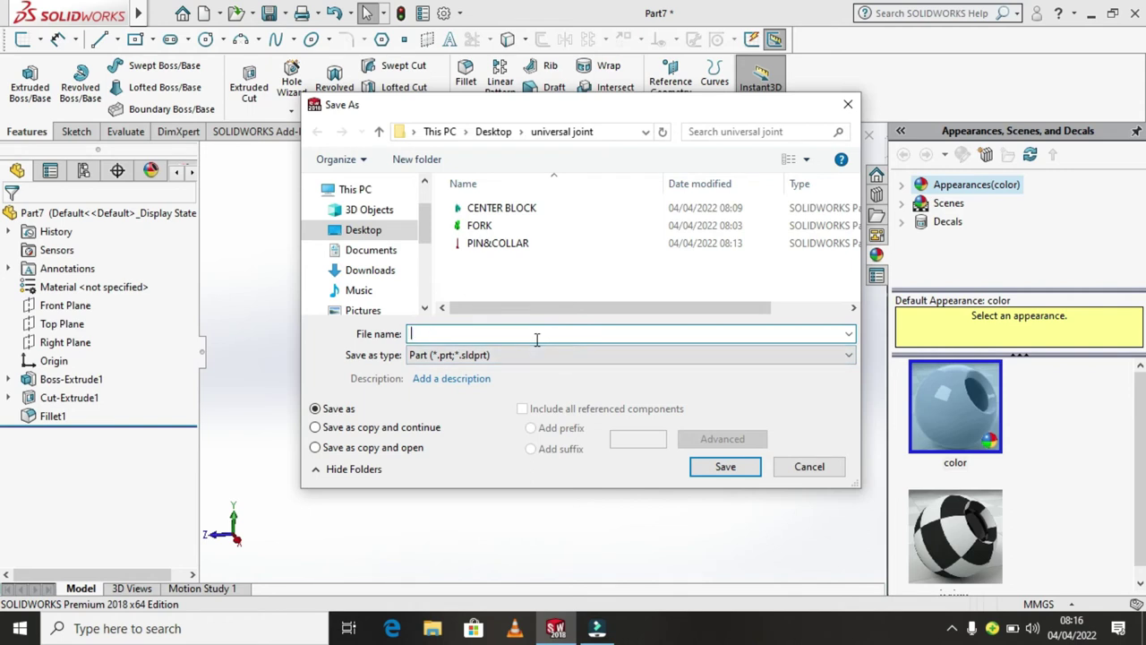
{"action": "type", "text": "COLLAR"}
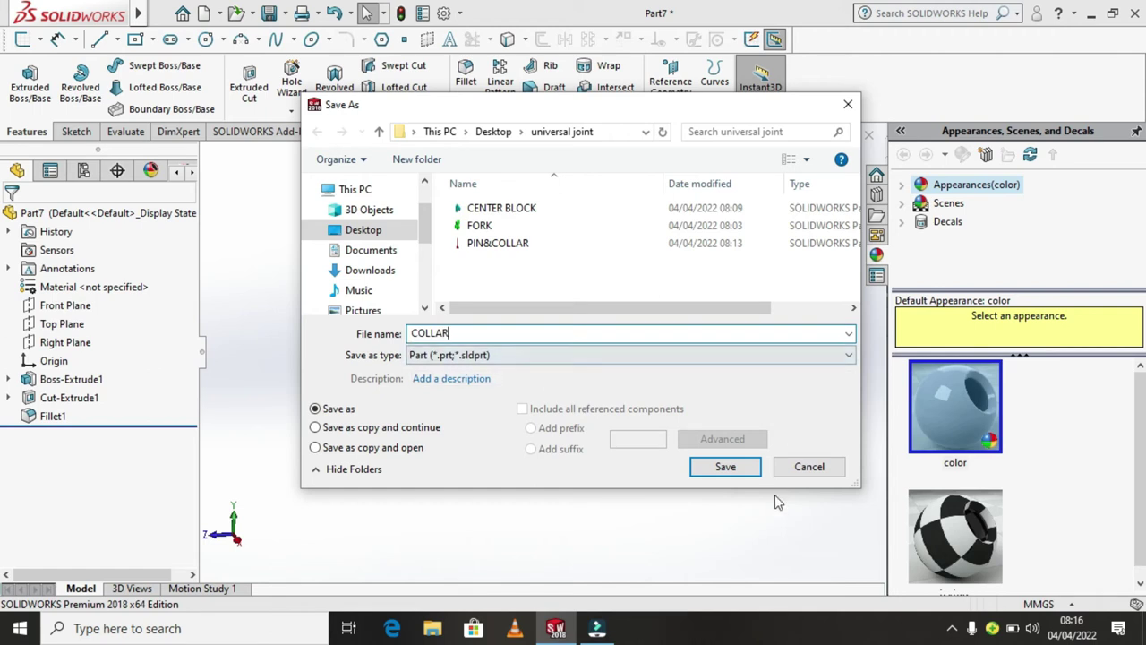
{"action": "left_click", "coordinate": [741, 469]}
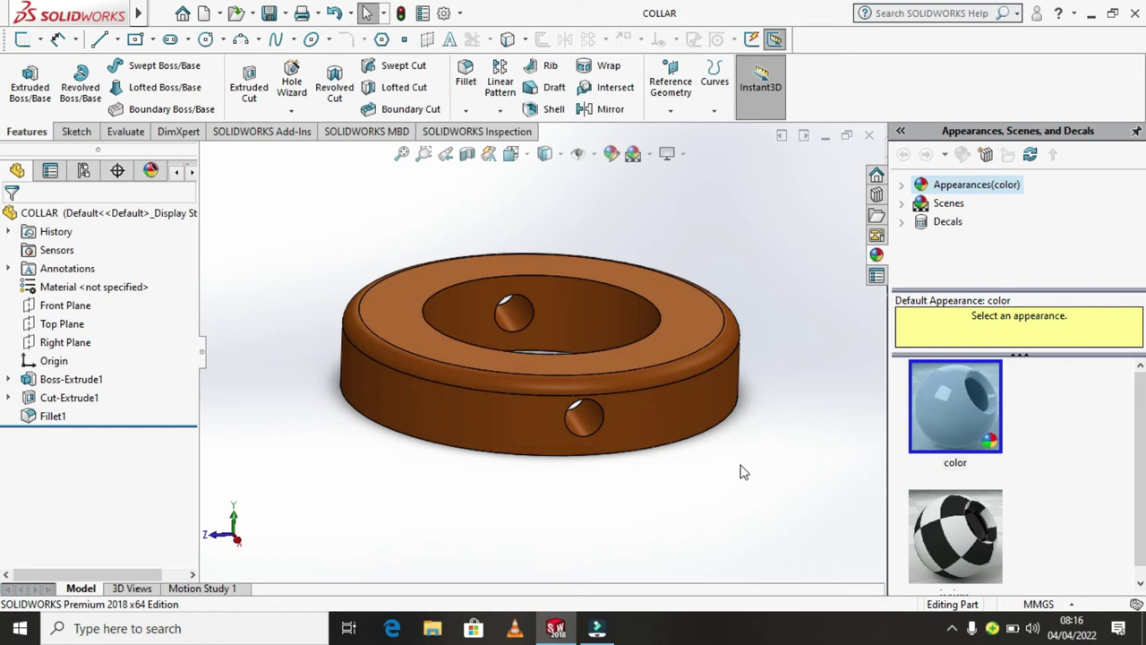
{"action": "left_click", "coordinate": [869, 137]}
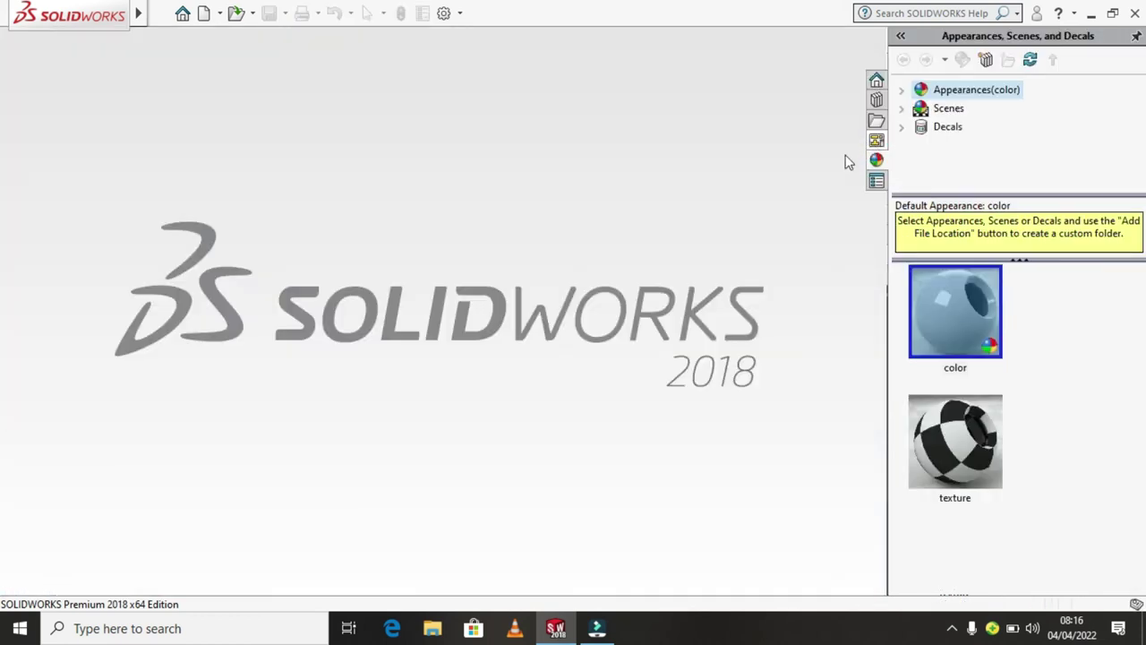
Step: Create new part Part8 for the pin and begin Sketch1 on the Right Plane
{"action": "left_click", "coordinate": [219, 15]}
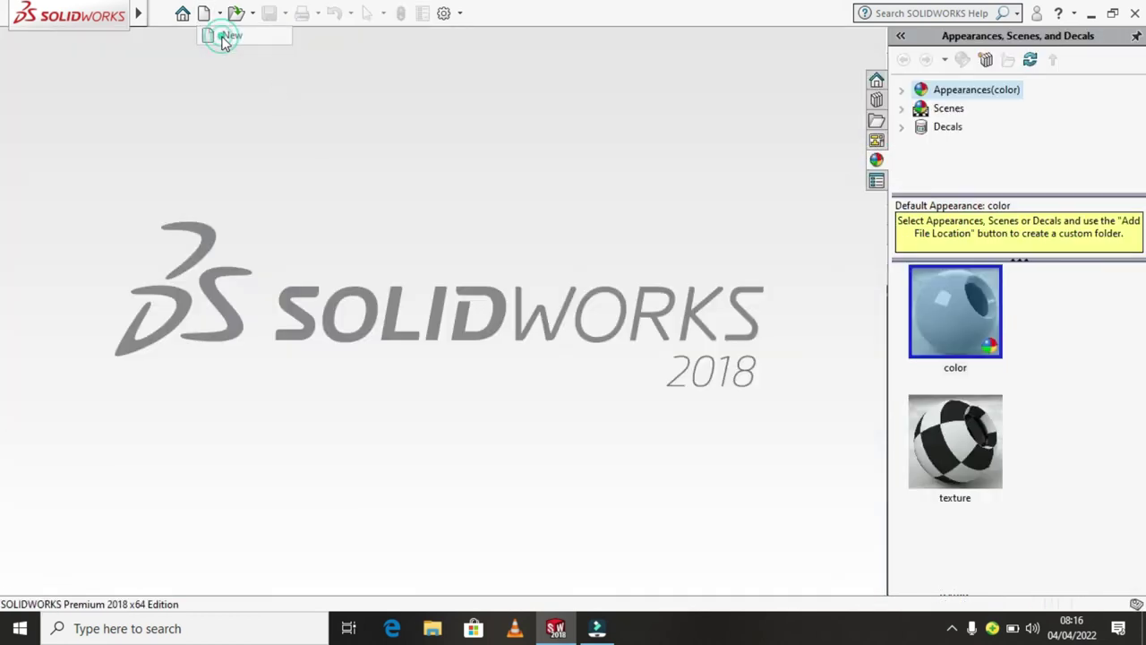
{"action": "left_click", "coordinate": [224, 38]}
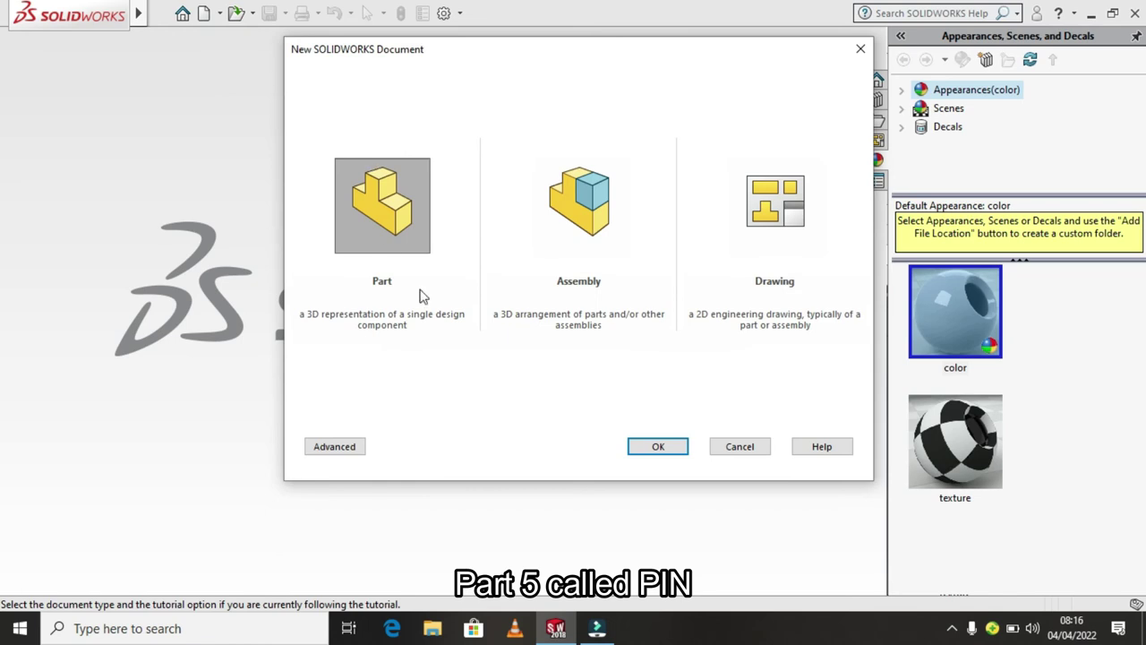
{"action": "left_click", "coordinate": [658, 447]}
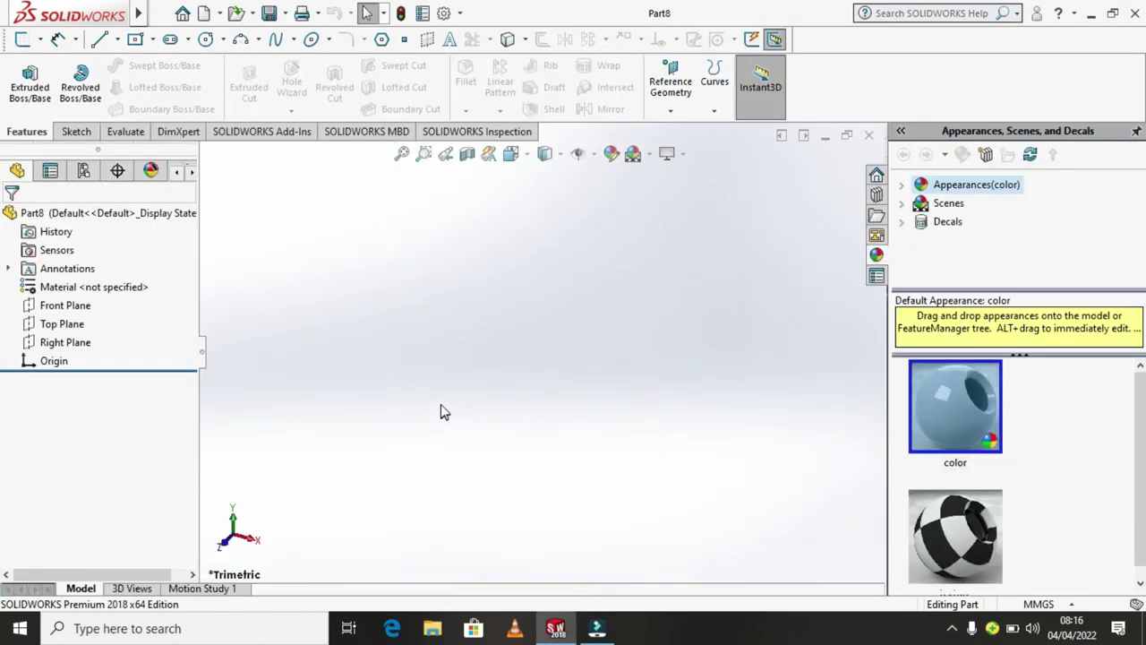
{"action": "left_click", "coordinate": [65, 343]}
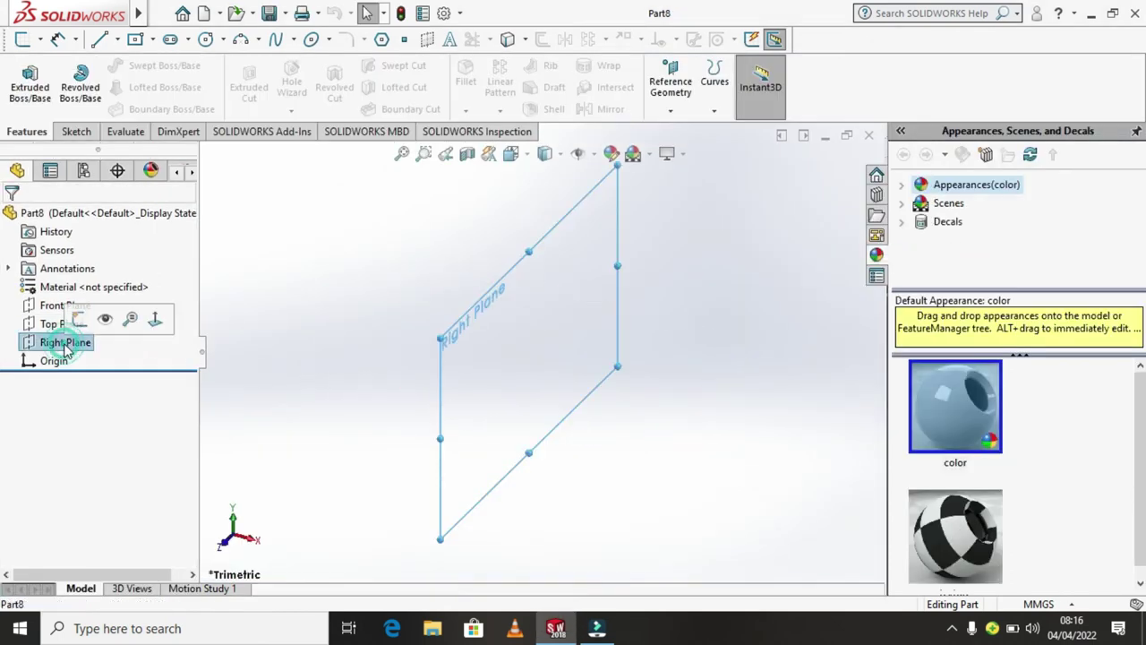
{"action": "left_click", "coordinate": [79, 320]}
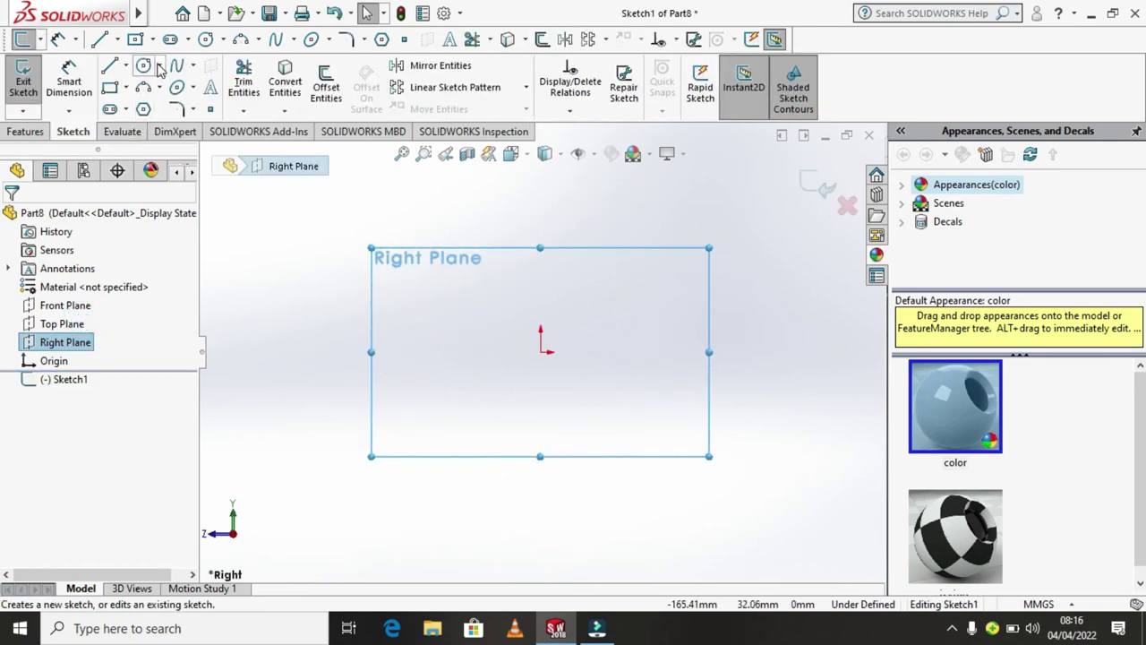
Step: Draw a circle centred on the sketch origin
{"action": "left_click", "coordinate": [158, 70]}
{"action": "left_click", "coordinate": [162, 84]}
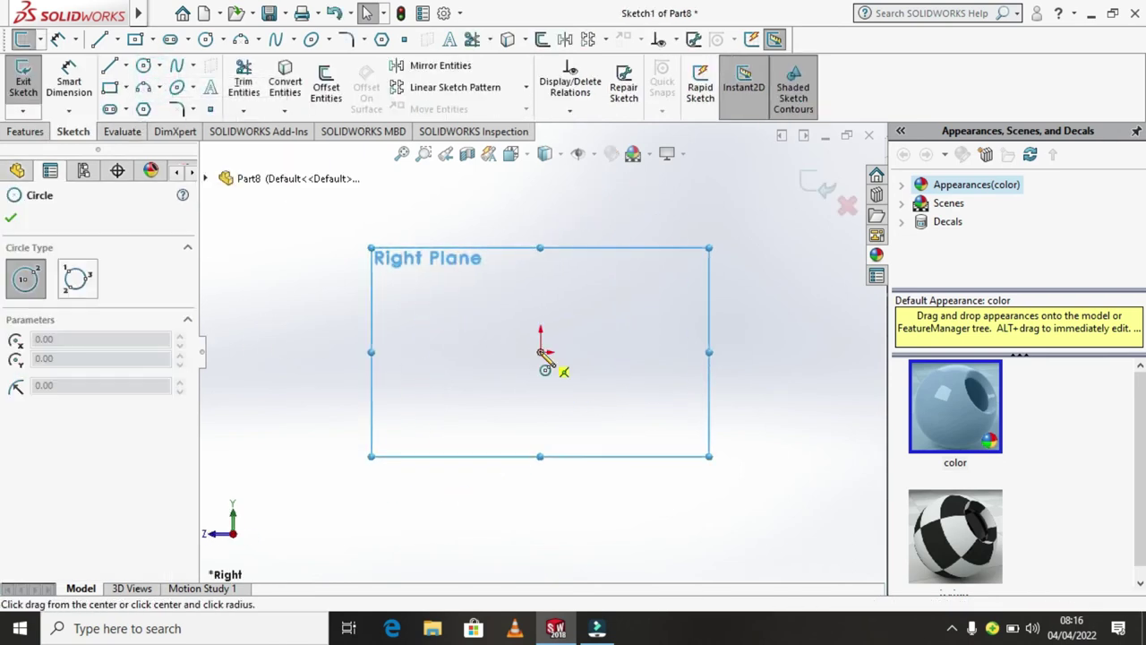
{"action": "left_click_drag", "start_coordinate": [541, 351], "coordinate": [548, 309]}
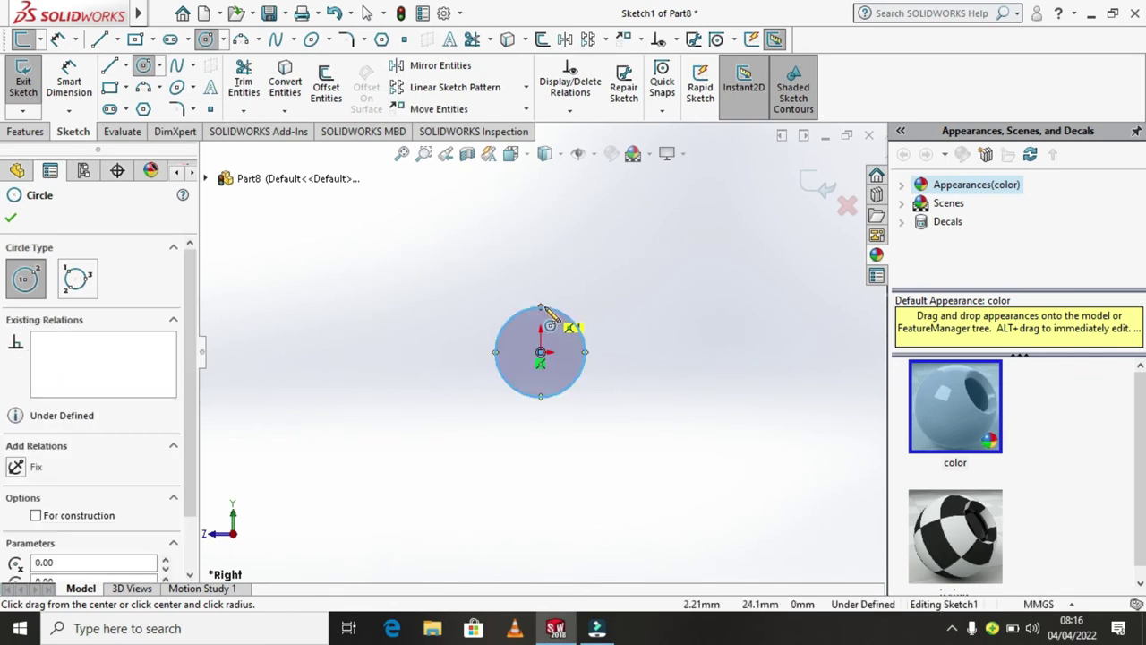
{"action": "right_click", "coordinate": [543, 309]}
{"action": "left_click", "coordinate": [566, 321]}
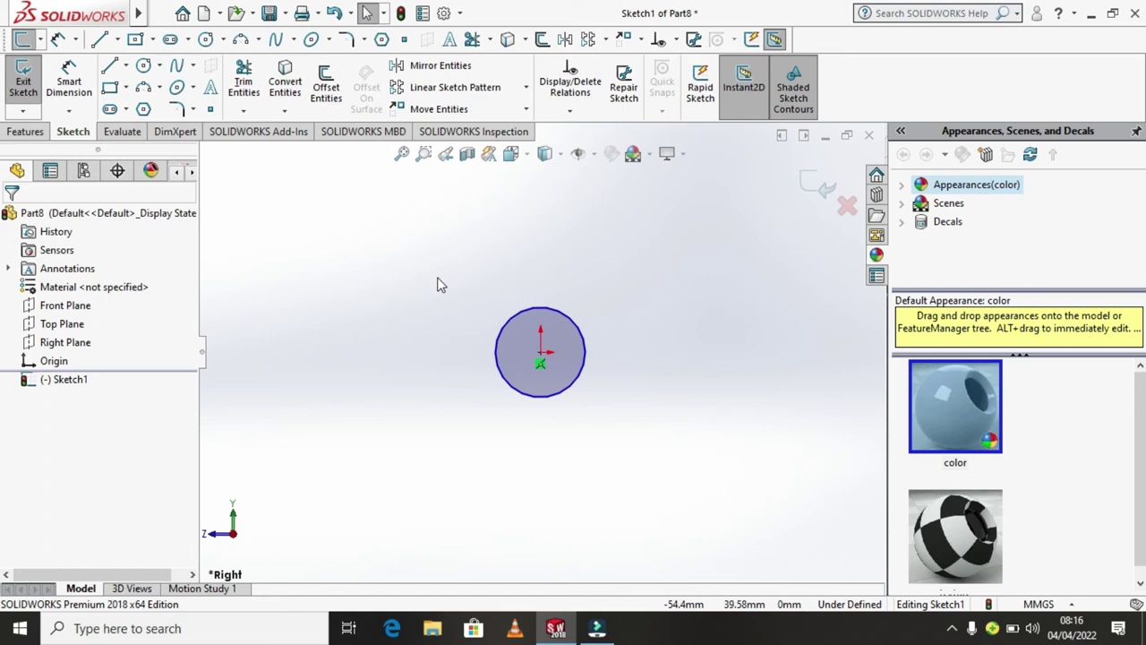
Step: Dimension the circle's diameter to 5 mm to fully define it
{"action": "left_click", "coordinate": [68, 109]}
{"action": "left_click", "coordinate": [87, 132]}
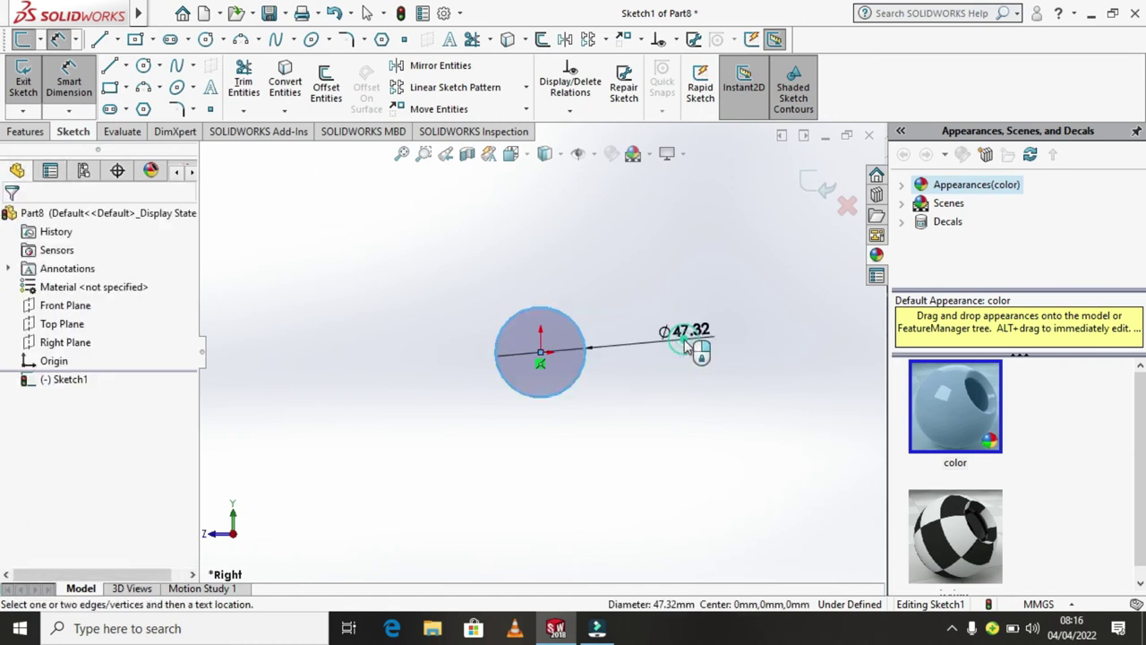
{"action": "left_click", "coordinate": [687, 345]}
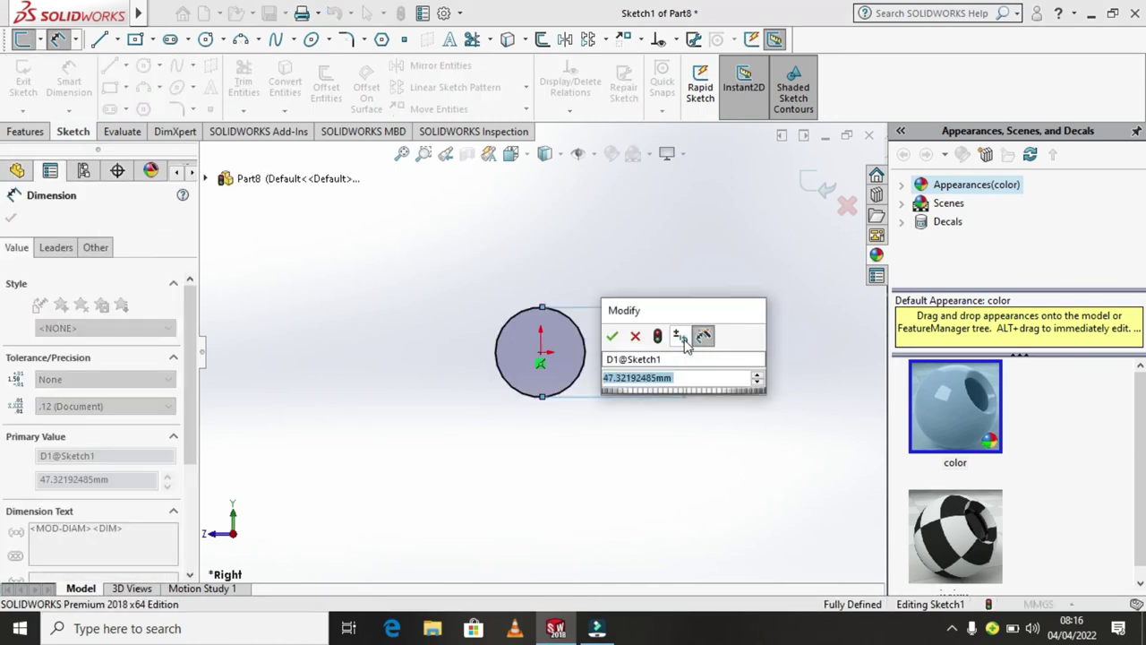
{"action": "type", "text": "5"}
{"action": "key", "text": "Return"}
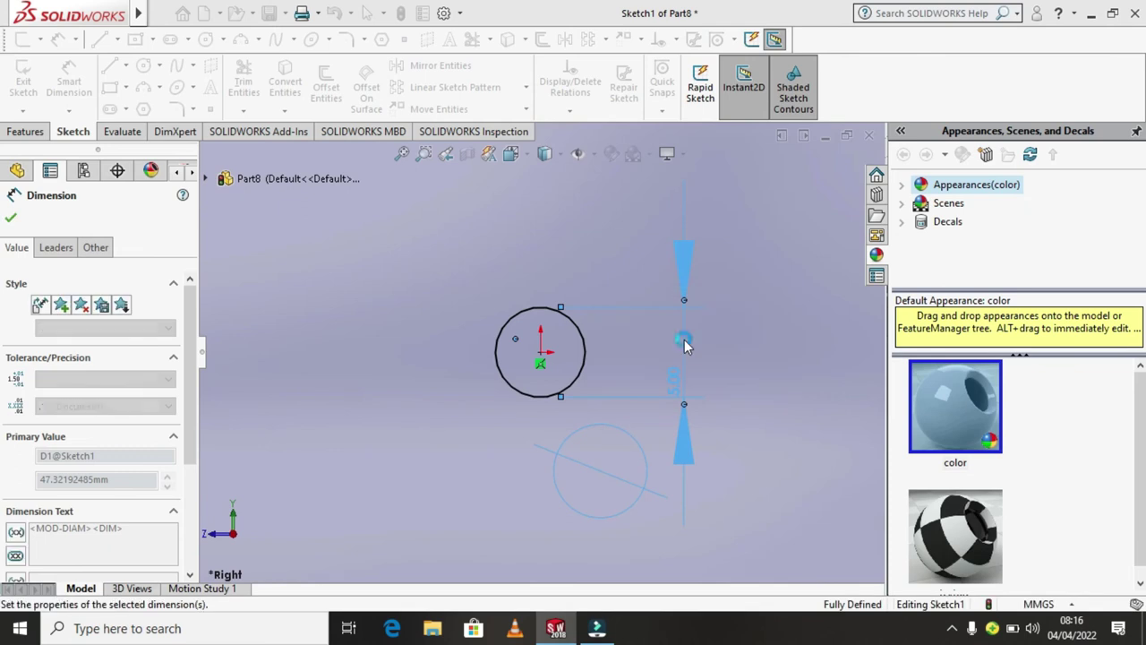
{"action": "left_click", "coordinate": [11, 217]}
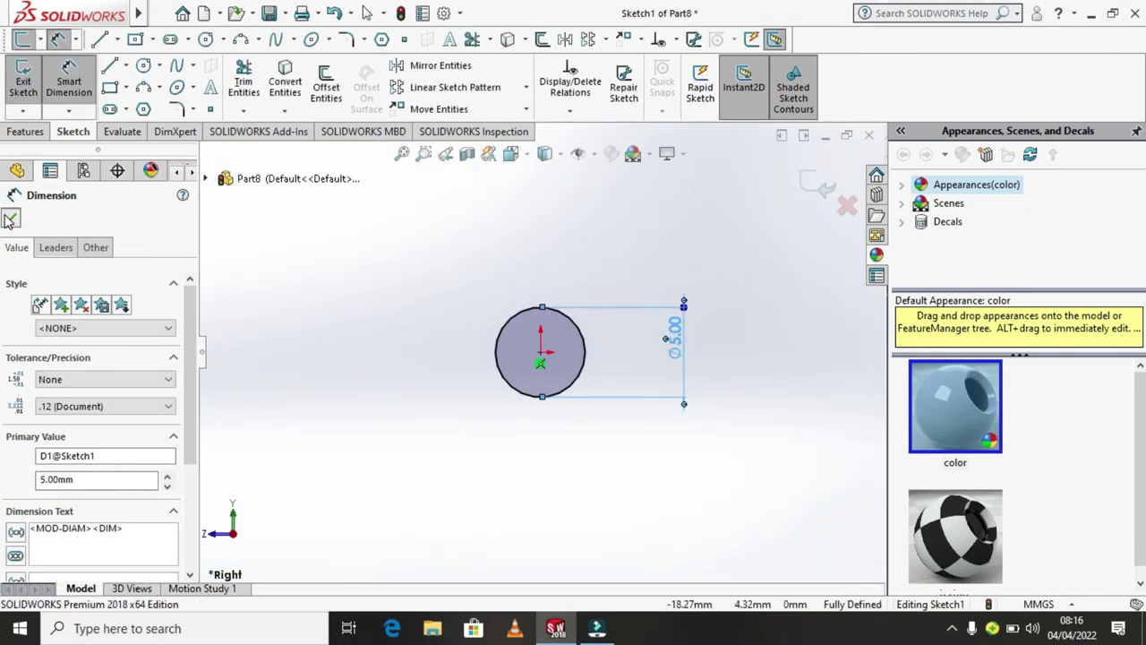
{"action": "left_click", "coordinate": [25, 133]}
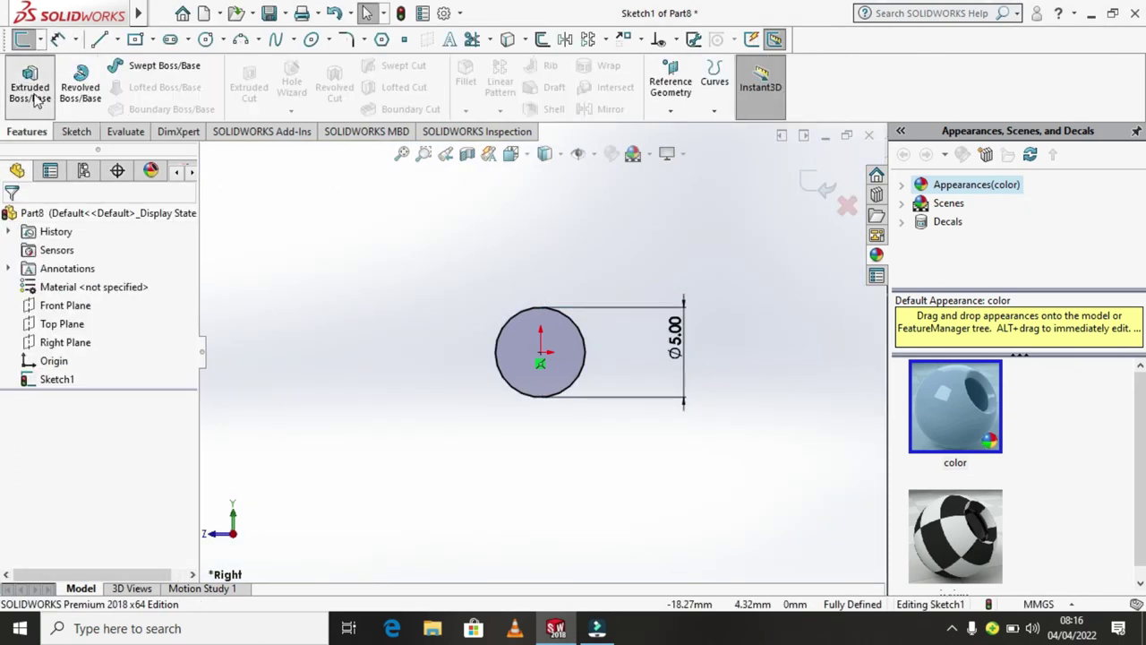
Step: Extrude the Ø5 mm circle 60 mm with a Mid Plane end condition
{"action": "left_click", "coordinate": [31, 92]}
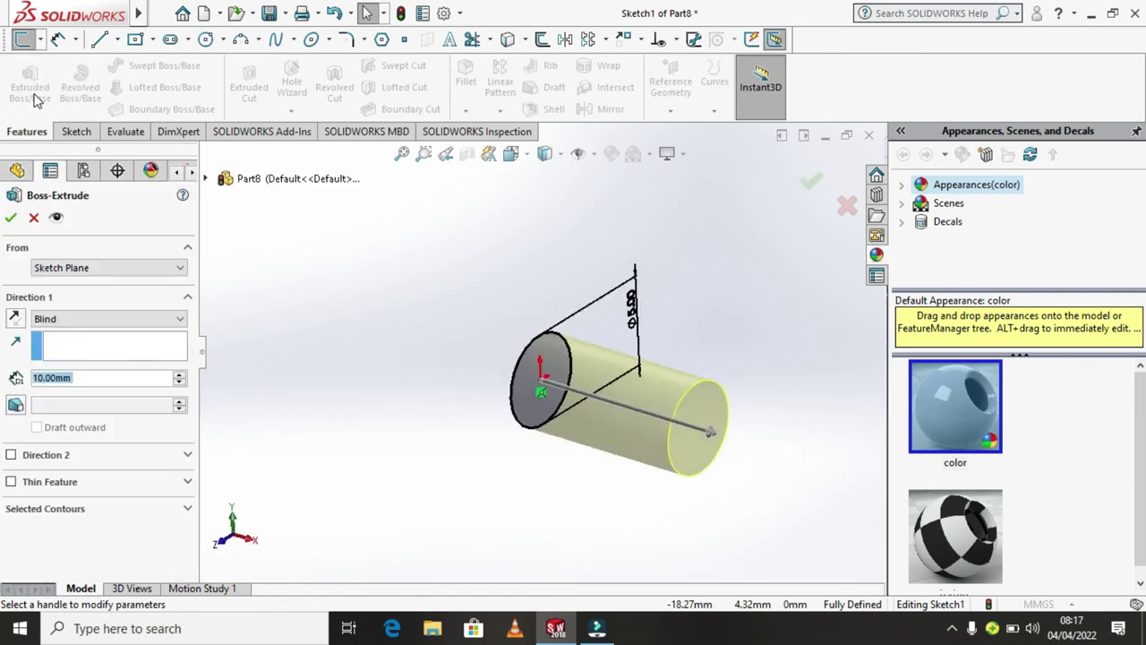
{"action": "left_click", "coordinate": [179, 323]}
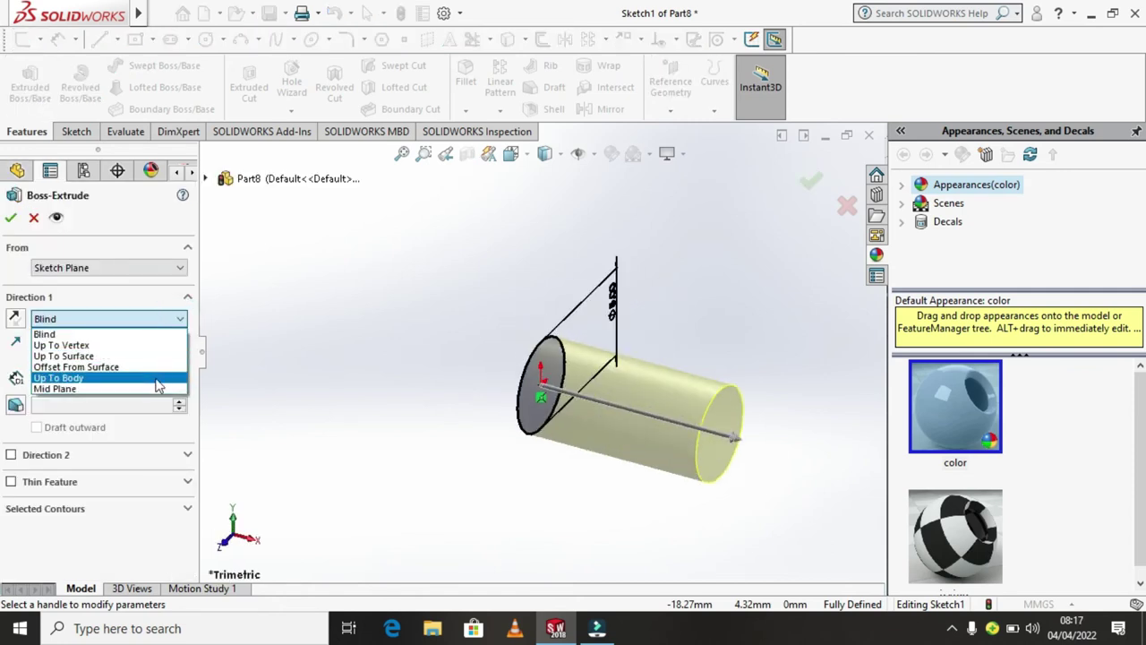
{"action": "left_click", "coordinate": [154, 389]}
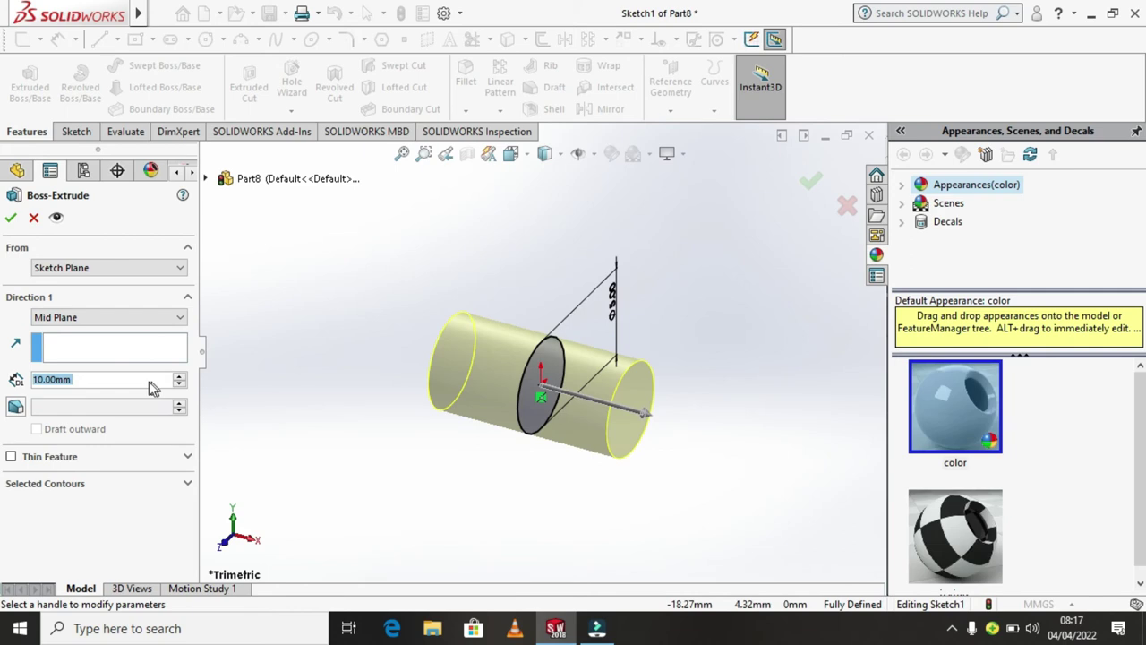
{"action": "type", "text": "6"}
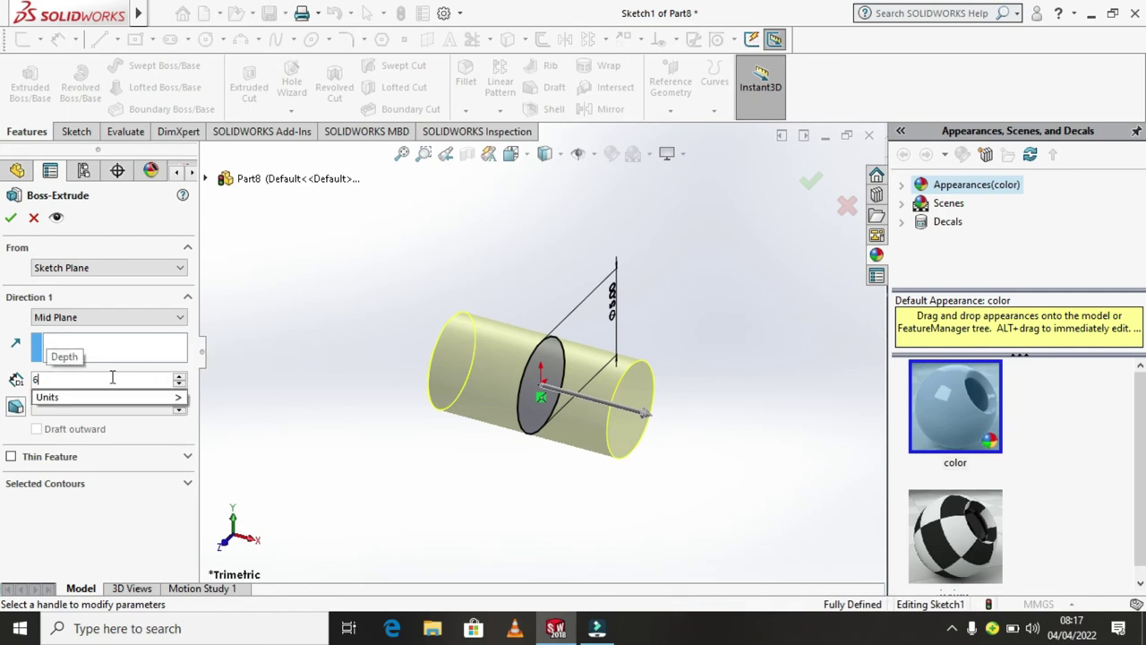
{"action": "type", "text": "0"}
{"action": "key", "text": "Return"}
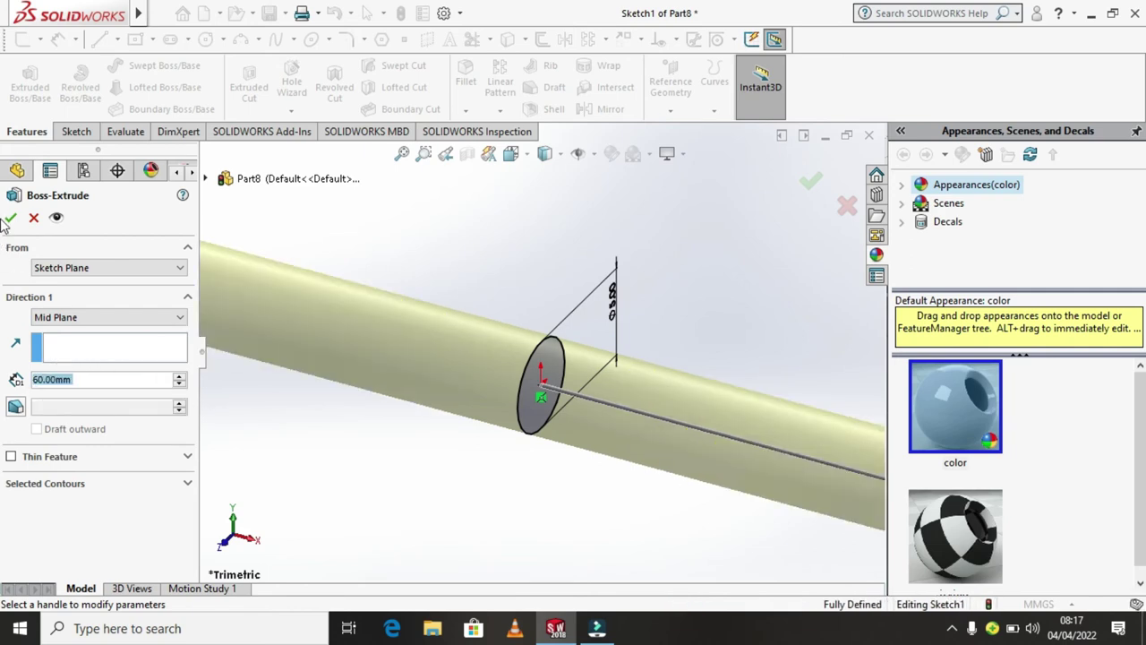
{"action": "left_click", "coordinate": [10, 220]}
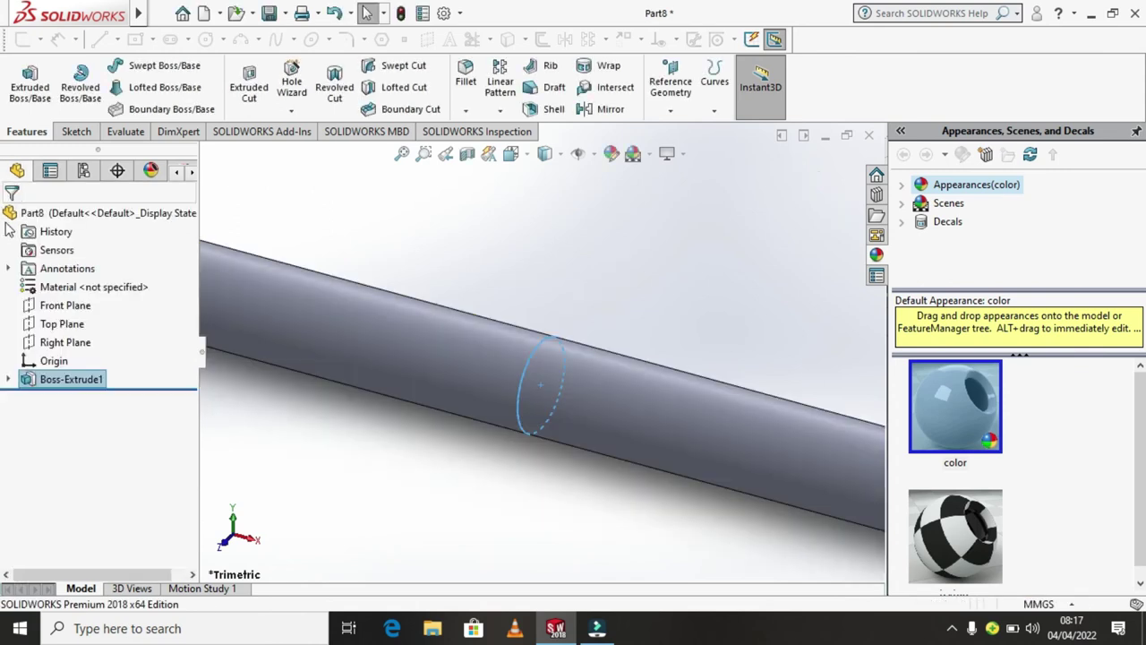
{"action": "key", "text": "f"}
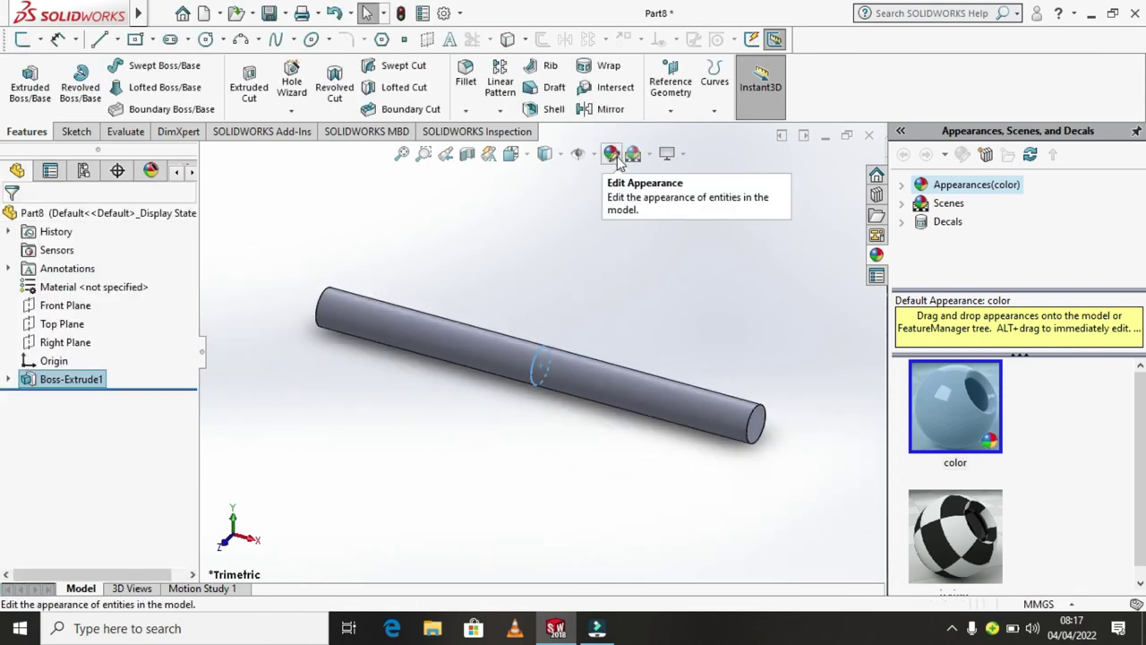
Step: Change the rod's appearance colour to a light pink swatch
{"action": "left_click", "coordinate": [612, 157]}
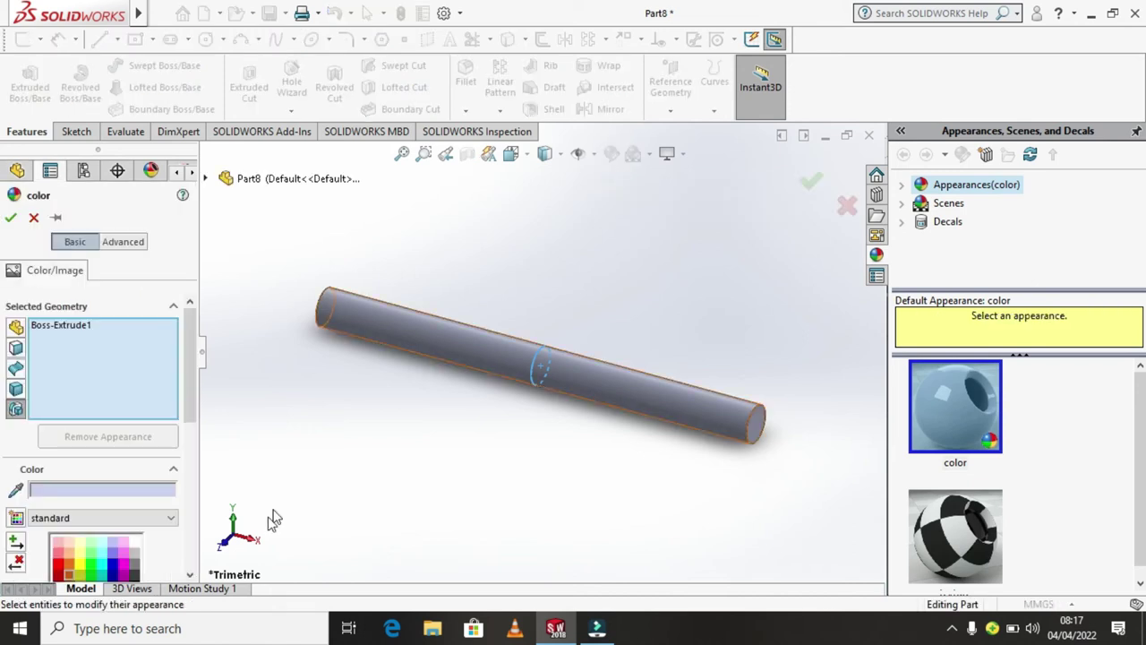
{"action": "scroll", "coordinate": [103, 562], "scroll_direction": "down", "scroll_amount": 2}
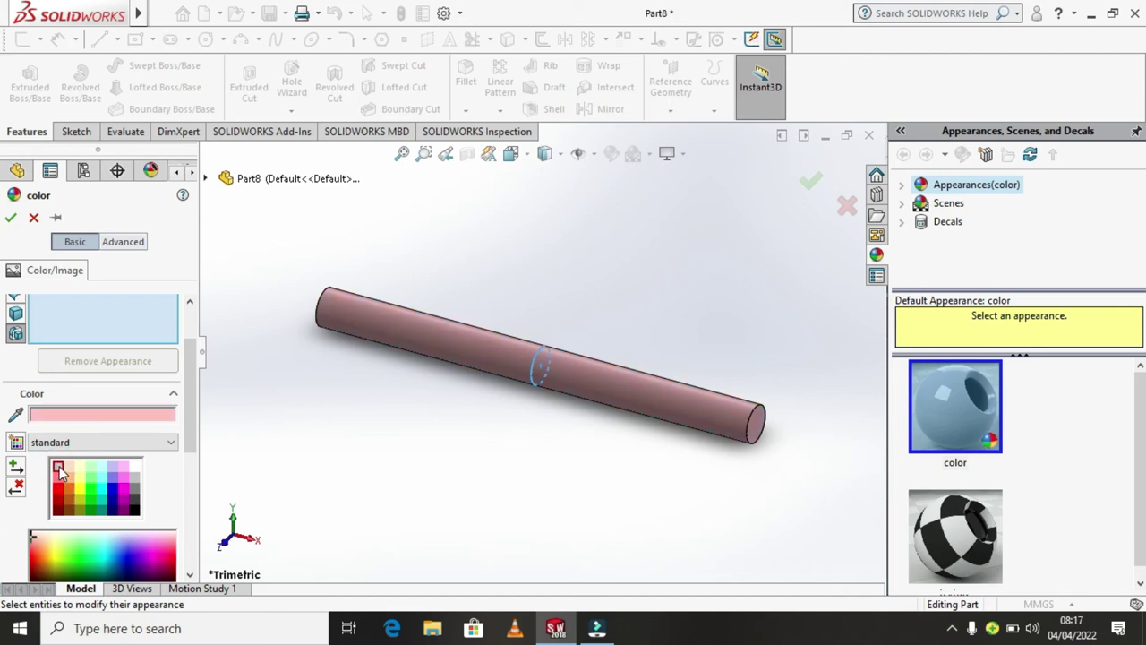
{"action": "left_click", "coordinate": [12, 220]}
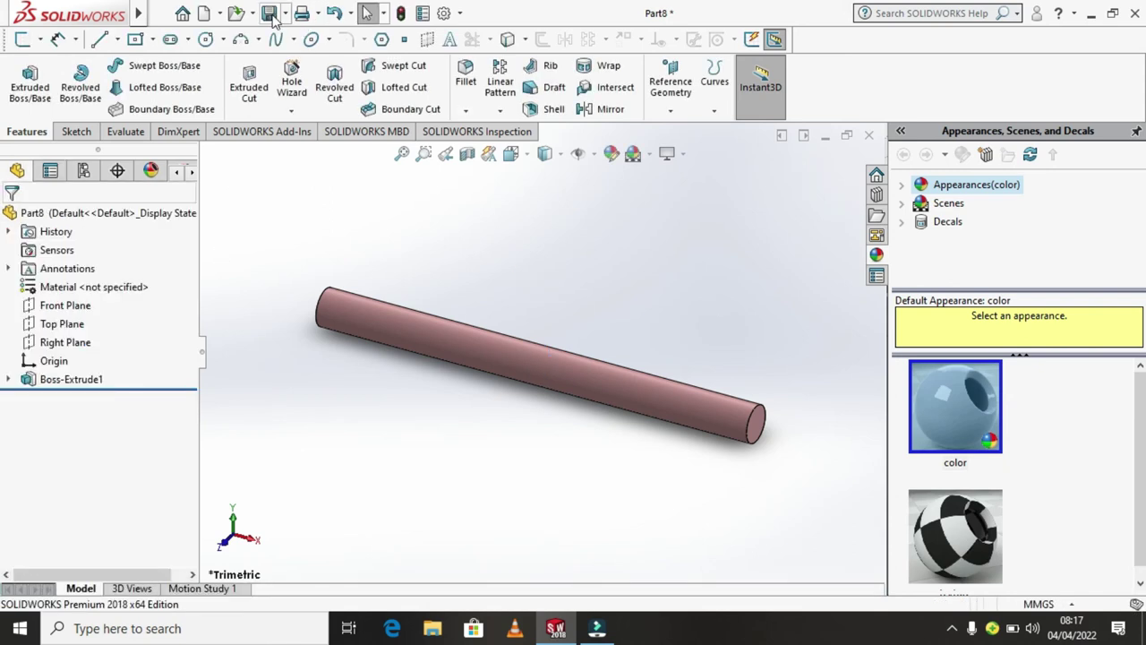
Step: Save the part as TAPER PIN in the universal joint folder
{"action": "left_click", "coordinate": [286, 14]}
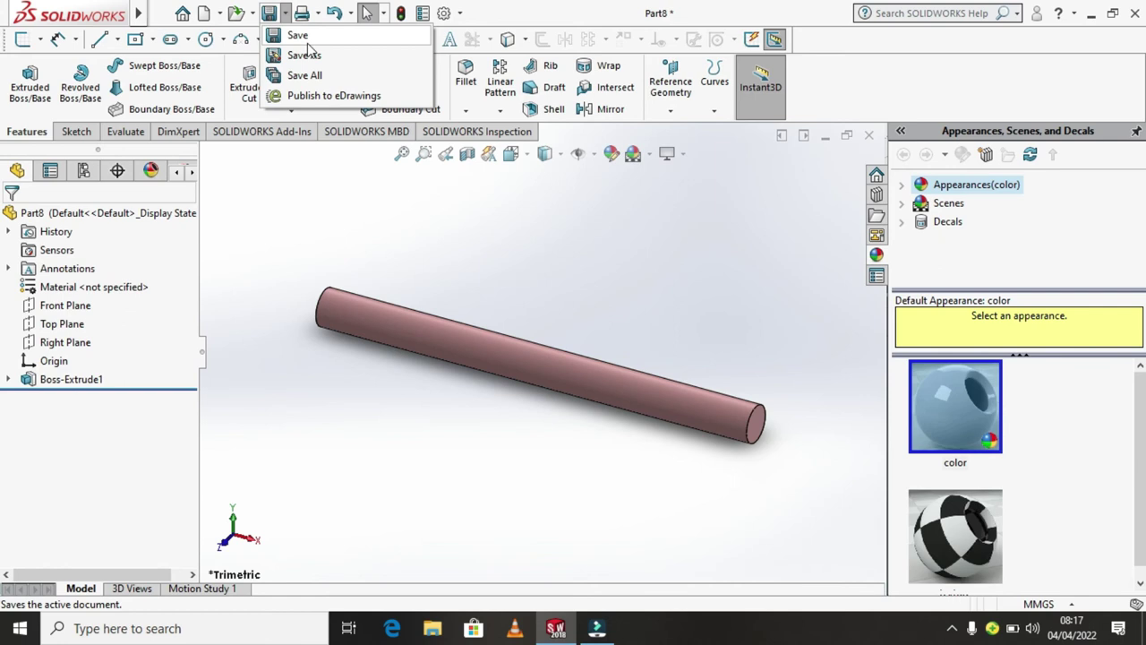
{"action": "left_click", "coordinate": [310, 40]}
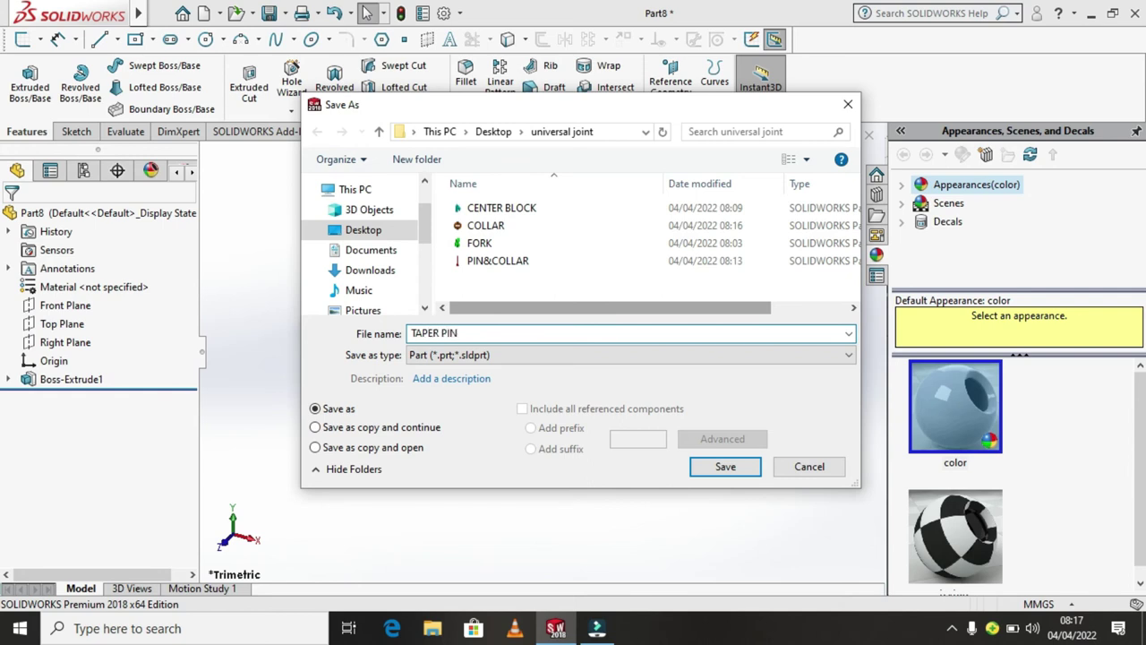
{"action": "key", "text": "Return"}
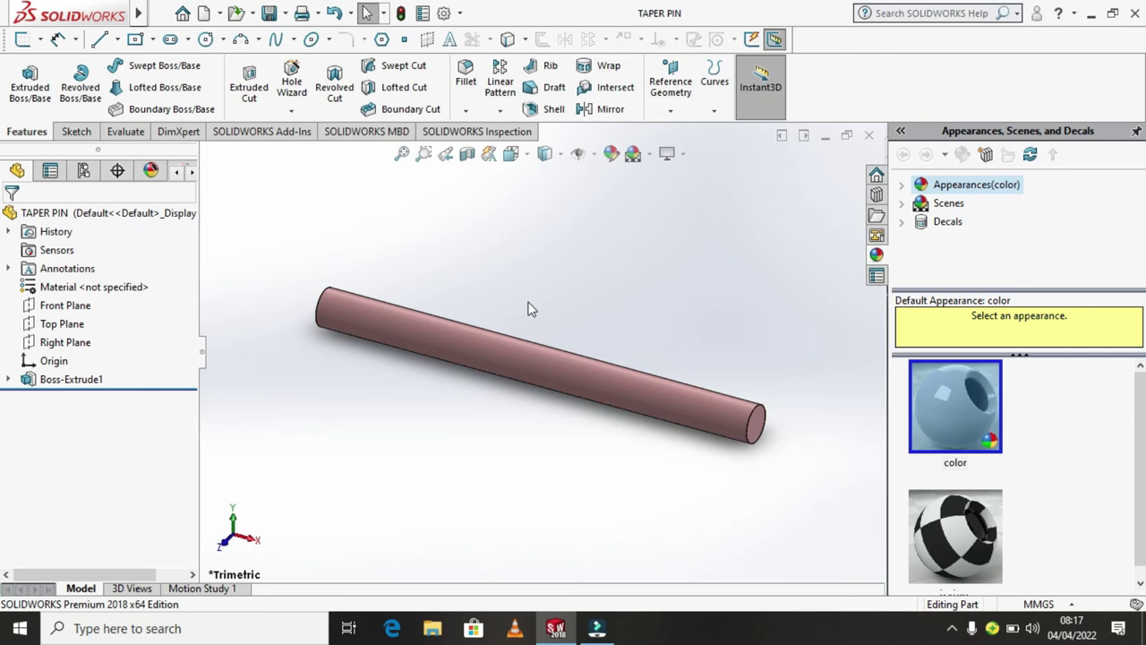
Step: Close the TAPER PIN part window
{"action": "key", "text": "f"}
{"action": "key", "text": "z"}
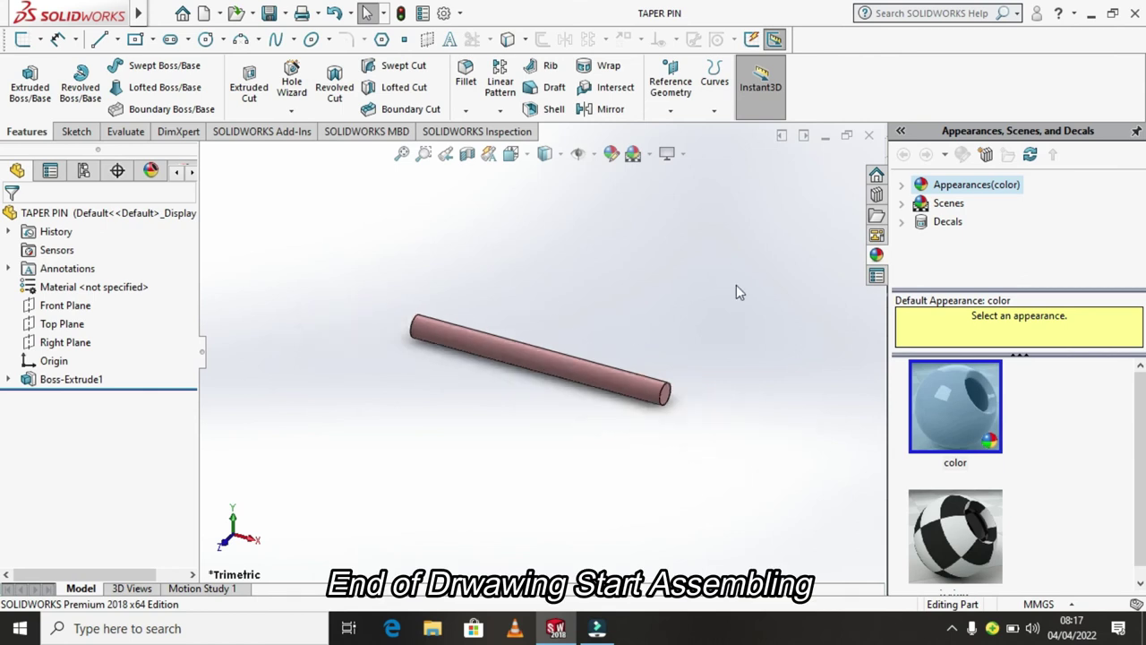
{"action": "left_click", "coordinate": [868, 136]}
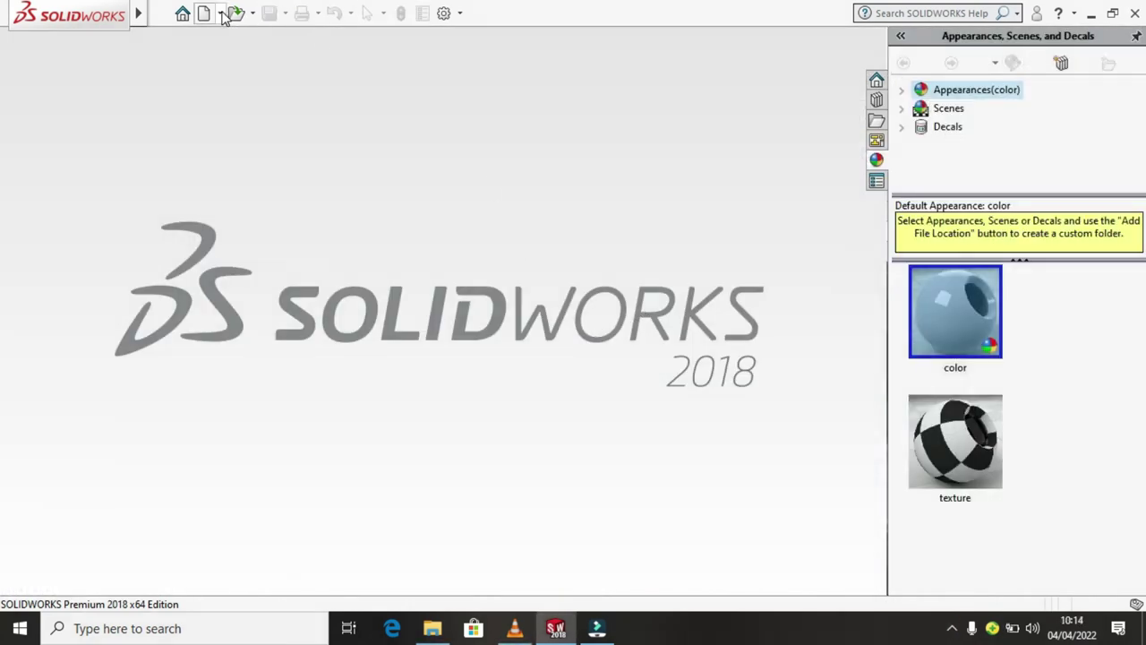
Step: Create a new assembly document
{"action": "left_click", "coordinate": [222, 15]}
{"action": "left_click", "coordinate": [235, 33]}
{"action": "left_click", "coordinate": [399, 199]}
{"action": "left_click", "coordinate": [611, 211]}
{"action": "left_click", "coordinate": [656, 445]}
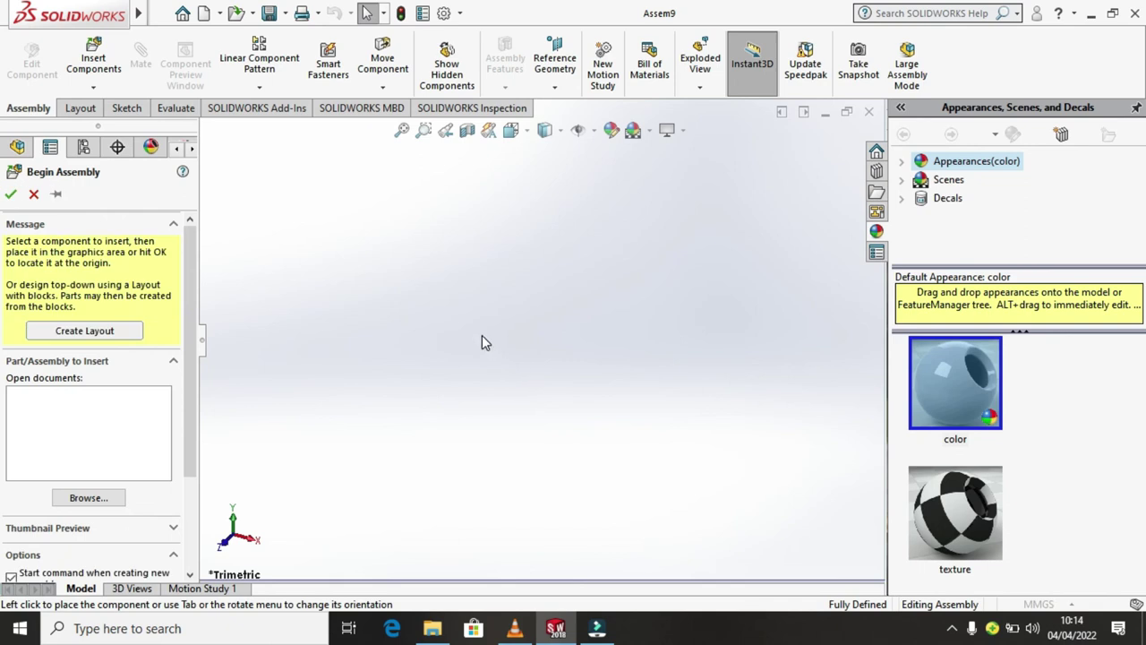
Step: Insert CENTER BLOCK, COLLAR, FORK, PIN&COLLAR and TAPER PIN, placing each apart in the assembly
{"action": "left_click_drag", "start_coordinate": [516, 294], "coordinate": [524, 163]}
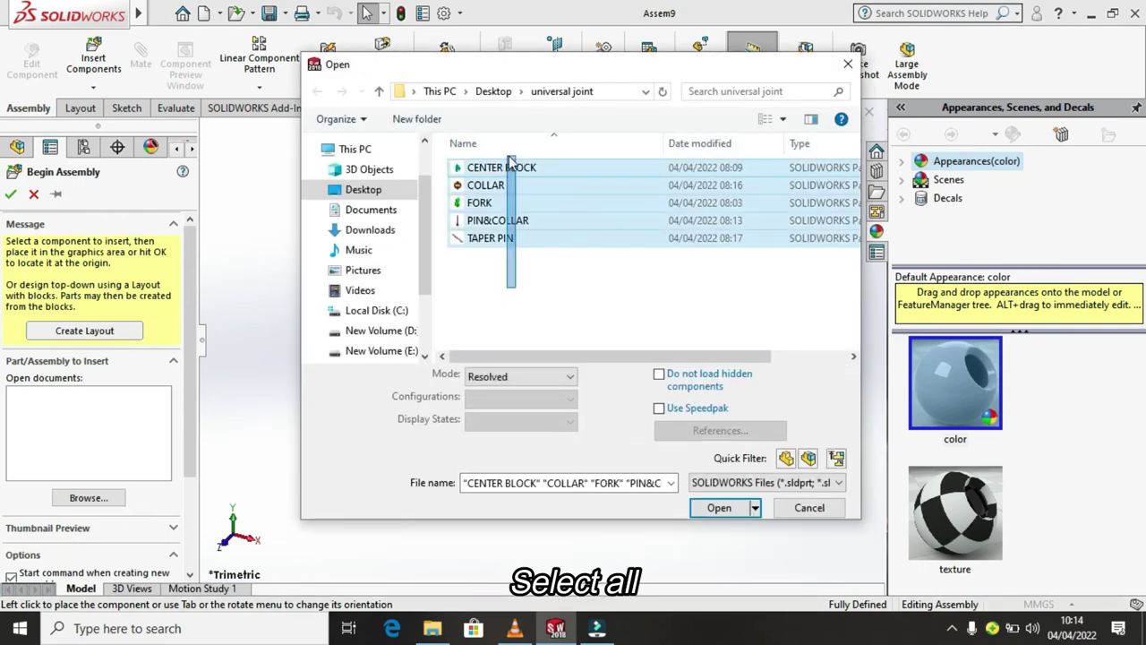
{"action": "left_click", "coordinate": [717, 509]}
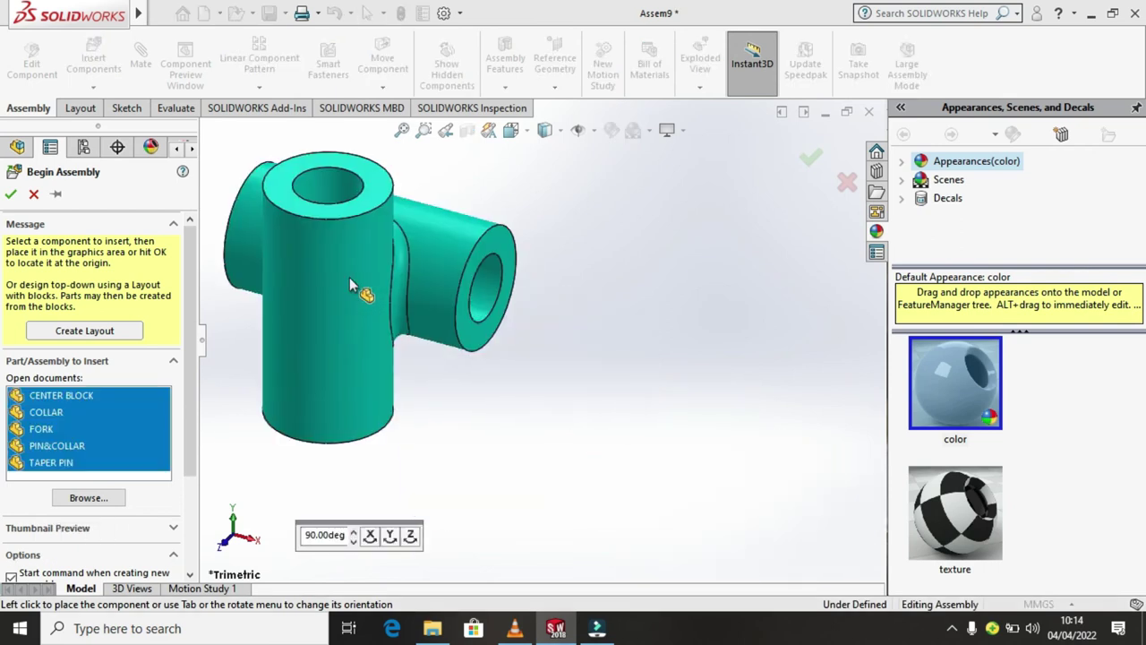
{"action": "left_click", "coordinate": [673, 374]}
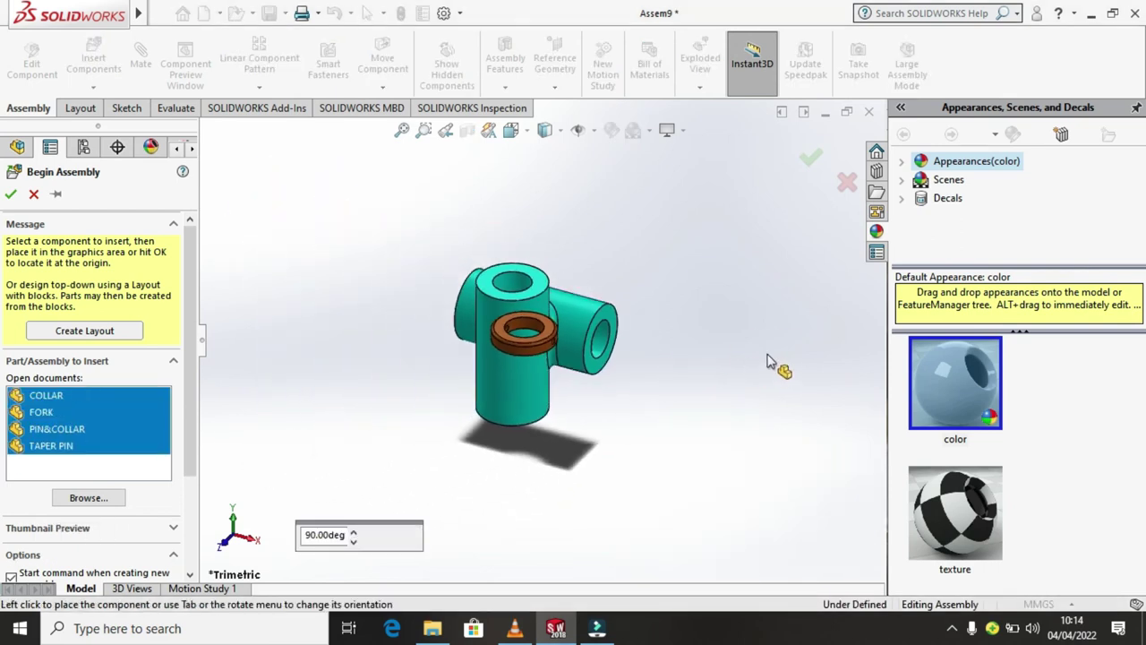
{"action": "left_click", "coordinate": [810, 338]}
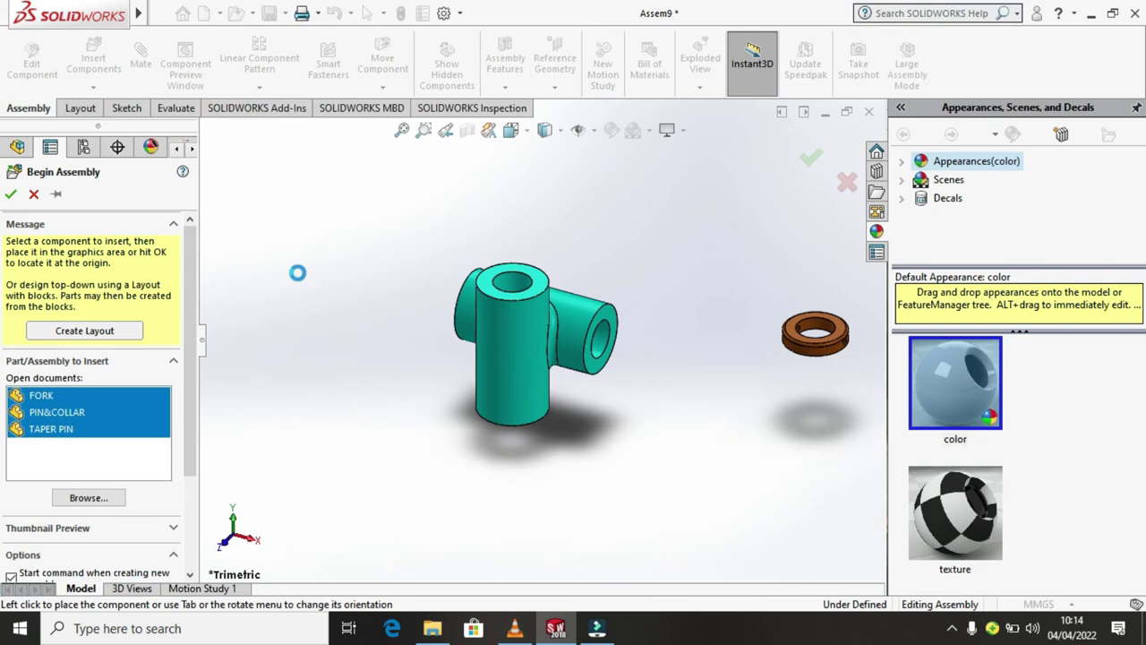
{"action": "left_click", "coordinate": [298, 273]}
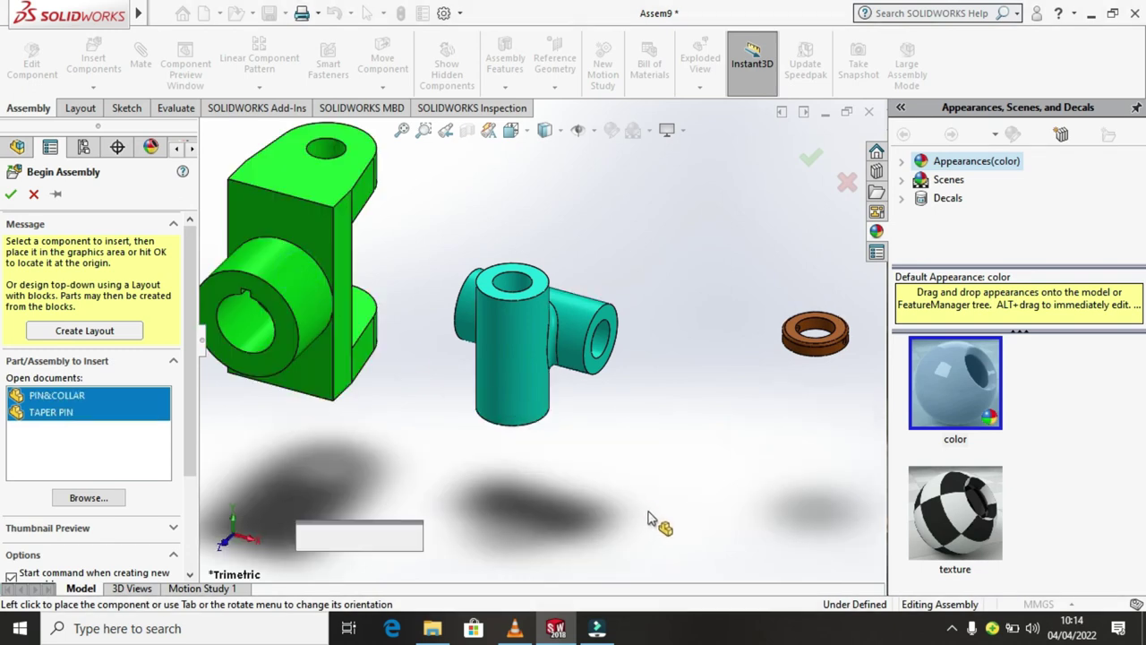
{"action": "left_click", "coordinate": [650, 512]}
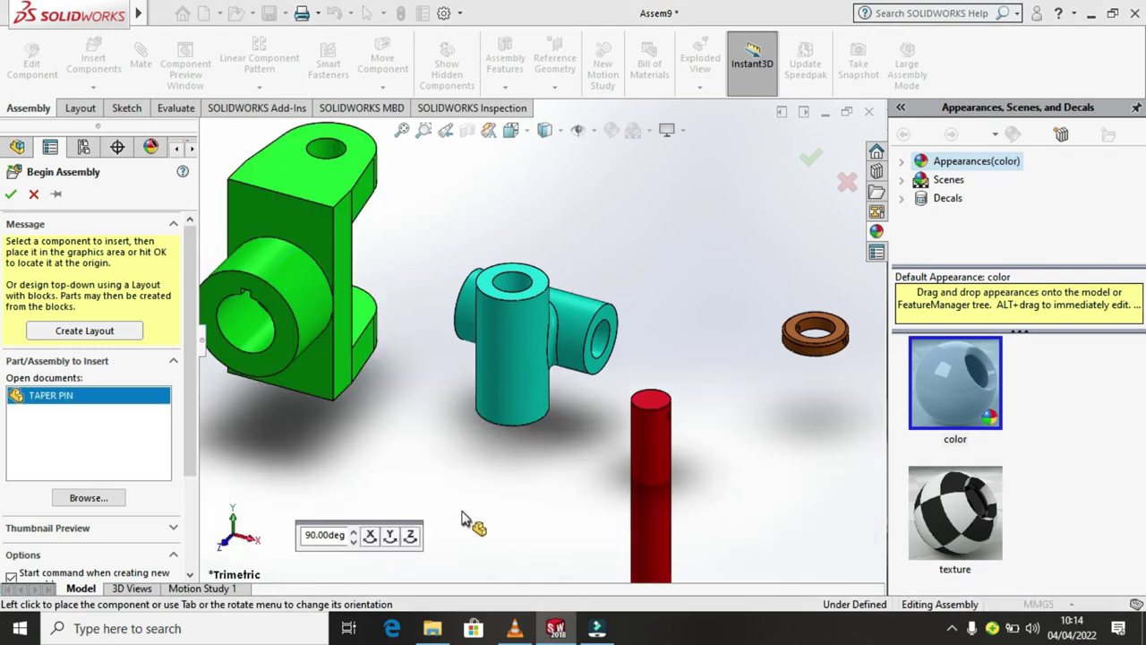
{"action": "left_click", "coordinate": [462, 520]}
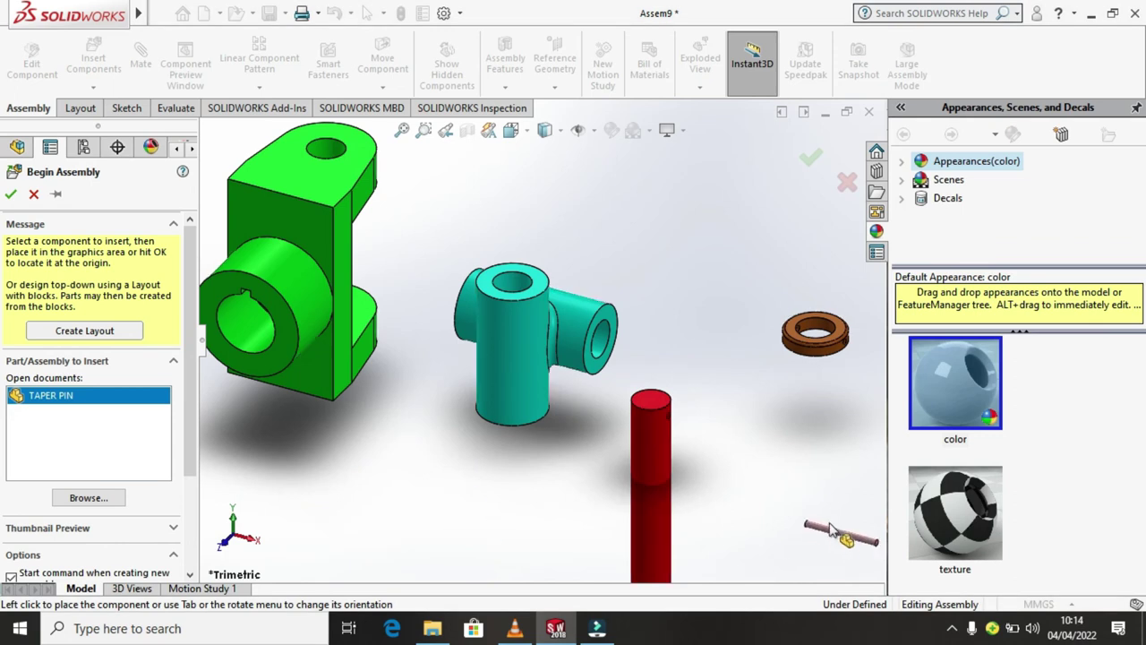
{"action": "left_click", "coordinate": [816, 508]}
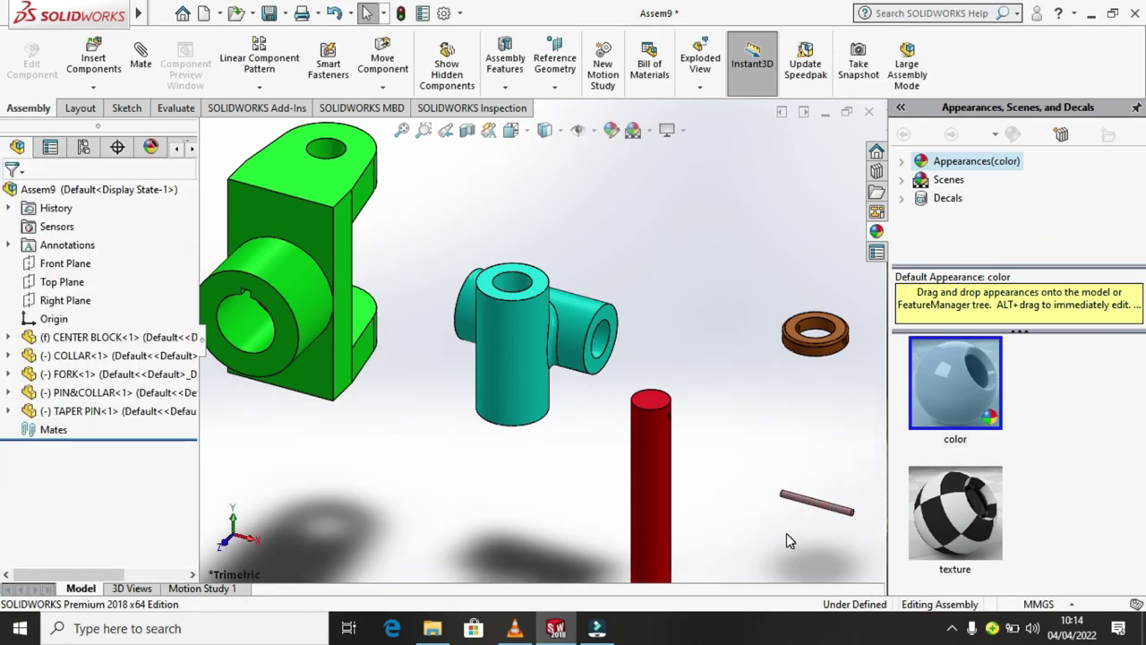
Step: Move the fork nearer the center block and rotate it so its arms face the block
{"action": "middle_click_drag", "start_coordinate": [537, 473], "coordinate": [506, 388]}
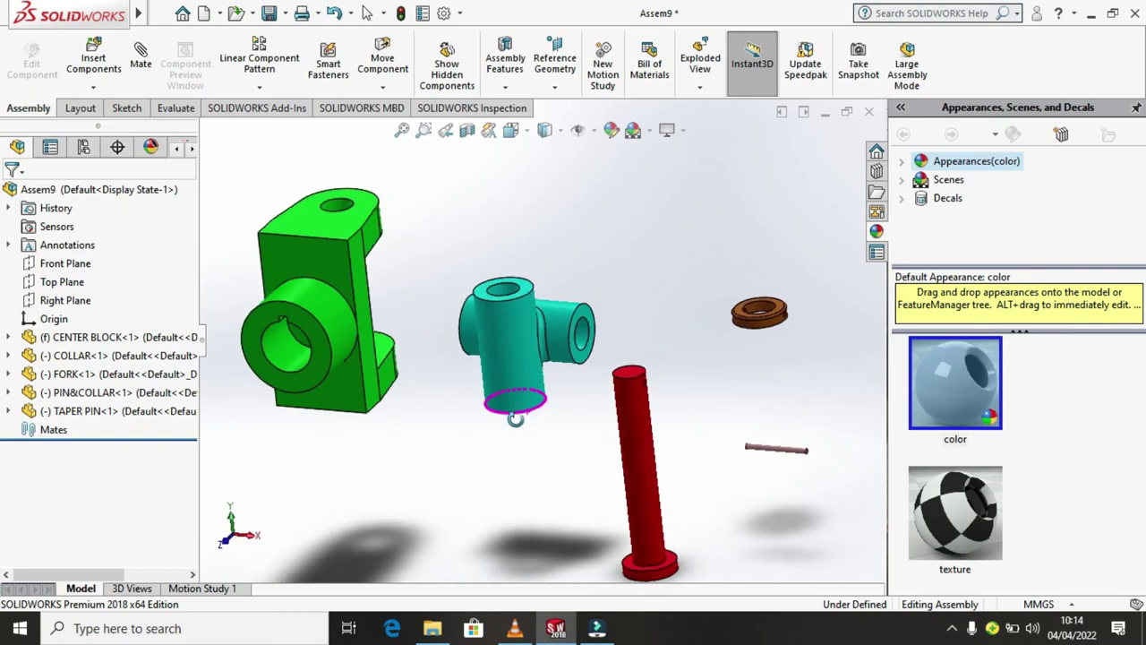
{"action": "left_click_drag", "start_coordinate": [347, 391], "coordinate": [401, 387]}
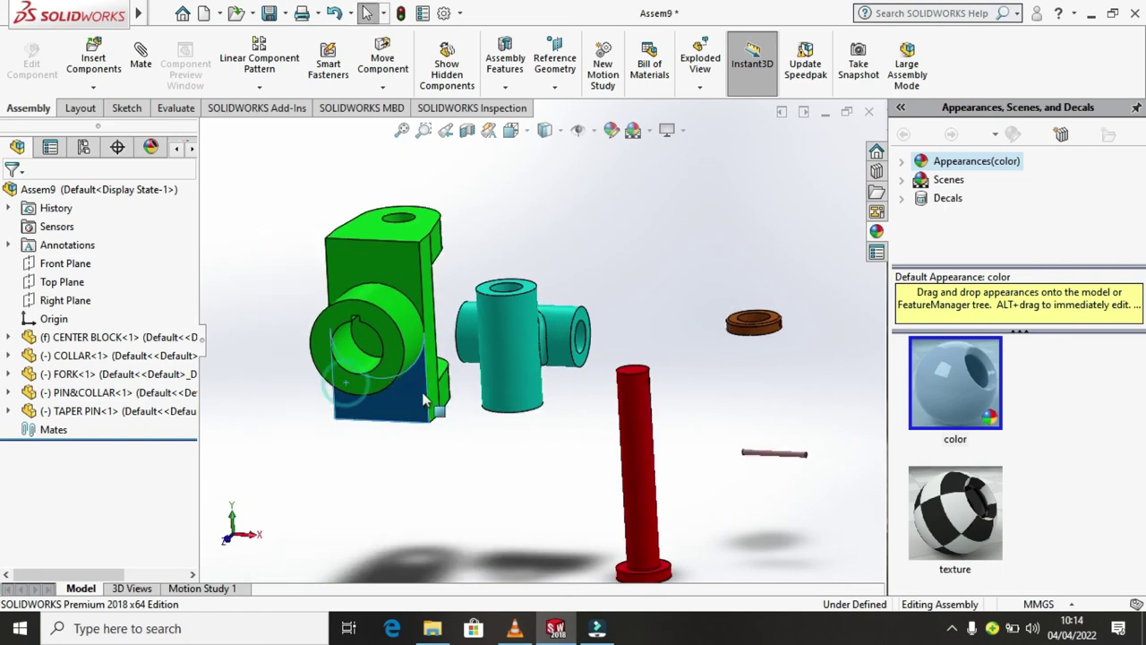
{"action": "left_click", "coordinate": [382, 87]}
{"action": "mouse_move", "coordinate": [403, 331]}
{"action": "left_mouse_down"}
{"action": "mouse_move", "coordinate": [331, 366]}
{"action": "mouse_move", "coordinate": [345, 353]}
{"action": "left_mouse_up"}
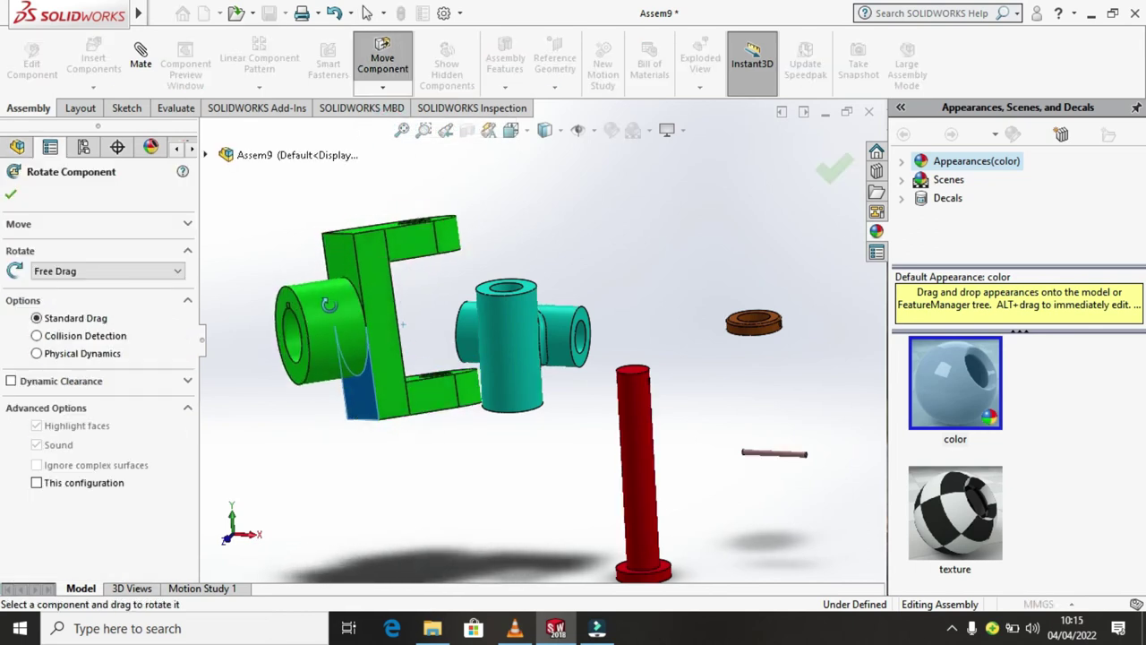
{"action": "left_click", "coordinate": [11, 193]}
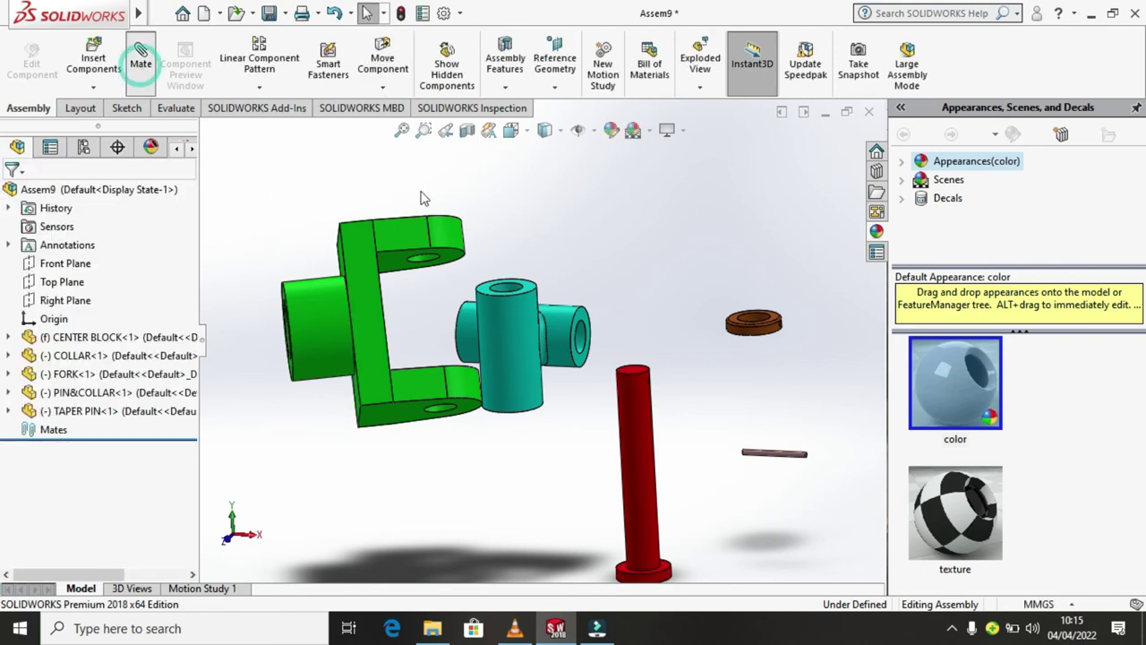
Step: Add coincident mates seating the center block between the fork's arms
{"action": "scroll", "coordinate": [514, 296], "scroll_direction": "down", "scroll_amount": 5}
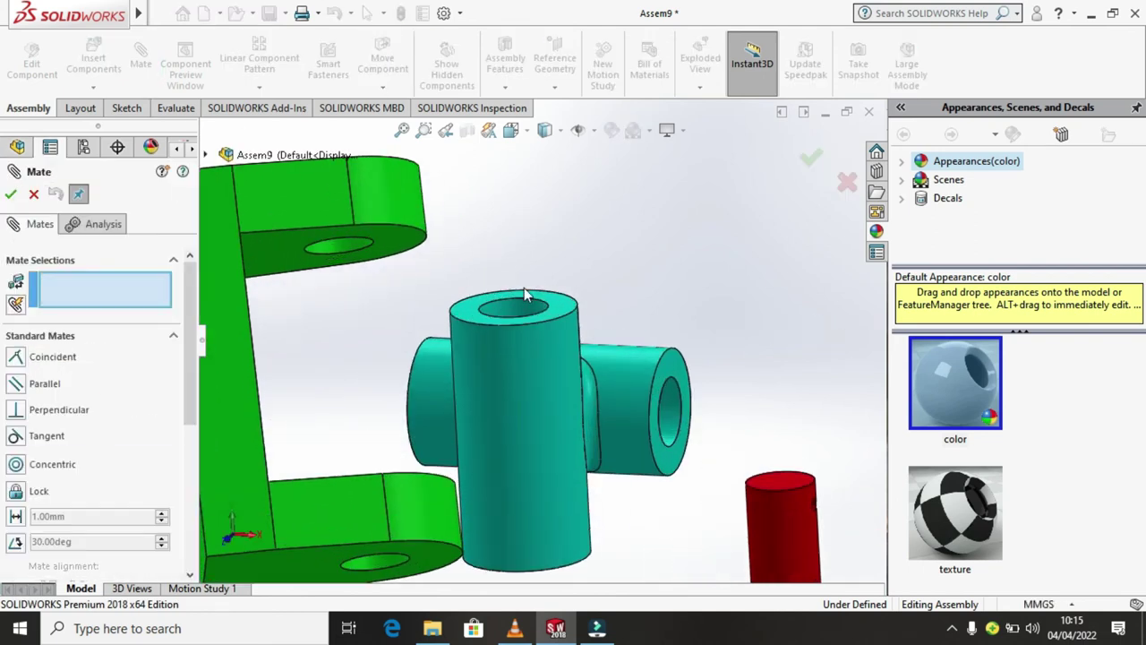
{"action": "left_click", "coordinate": [524, 312]}
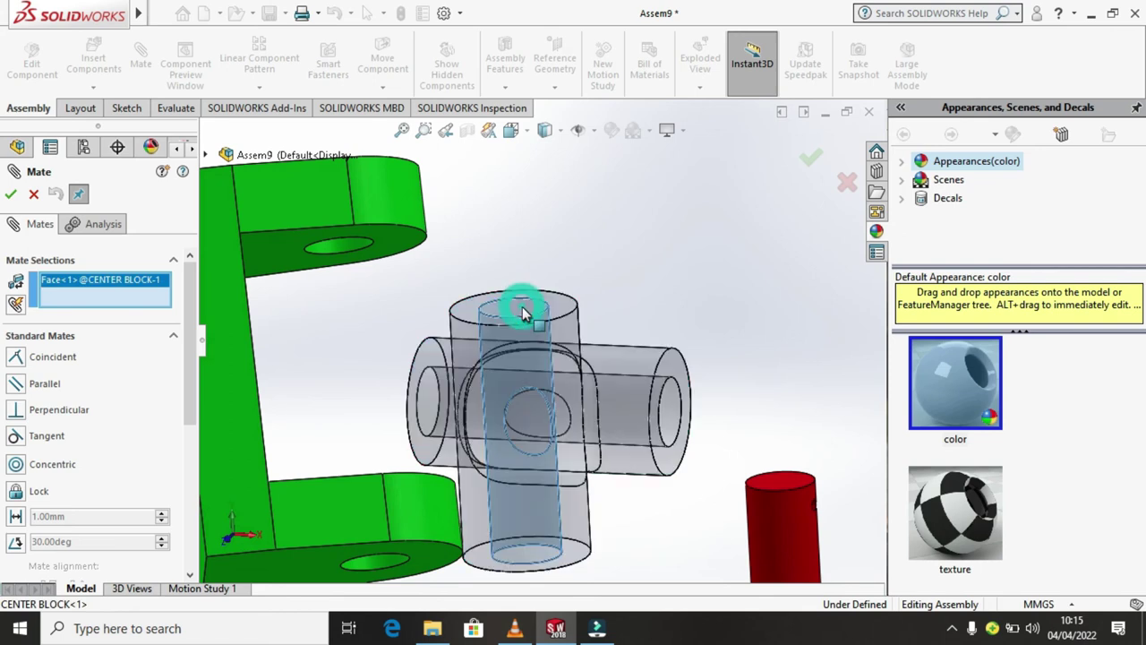
{"action": "left_click", "coordinate": [341, 260]}
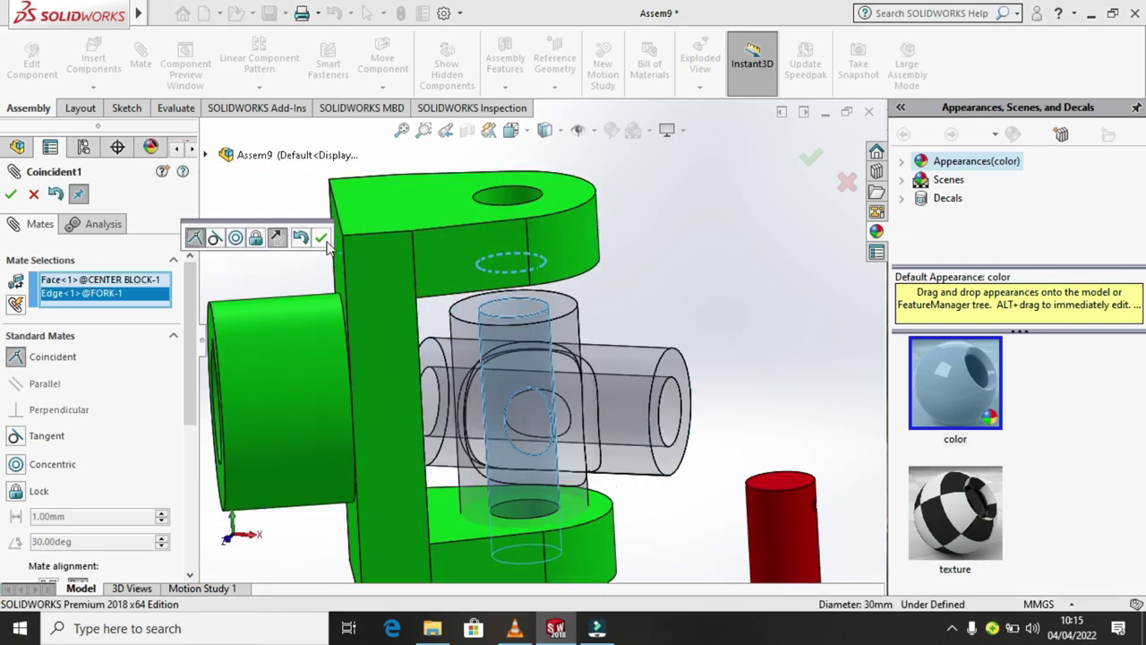
{"action": "left_click", "coordinate": [321, 237]}
{"action": "left_click", "coordinate": [556, 300]}
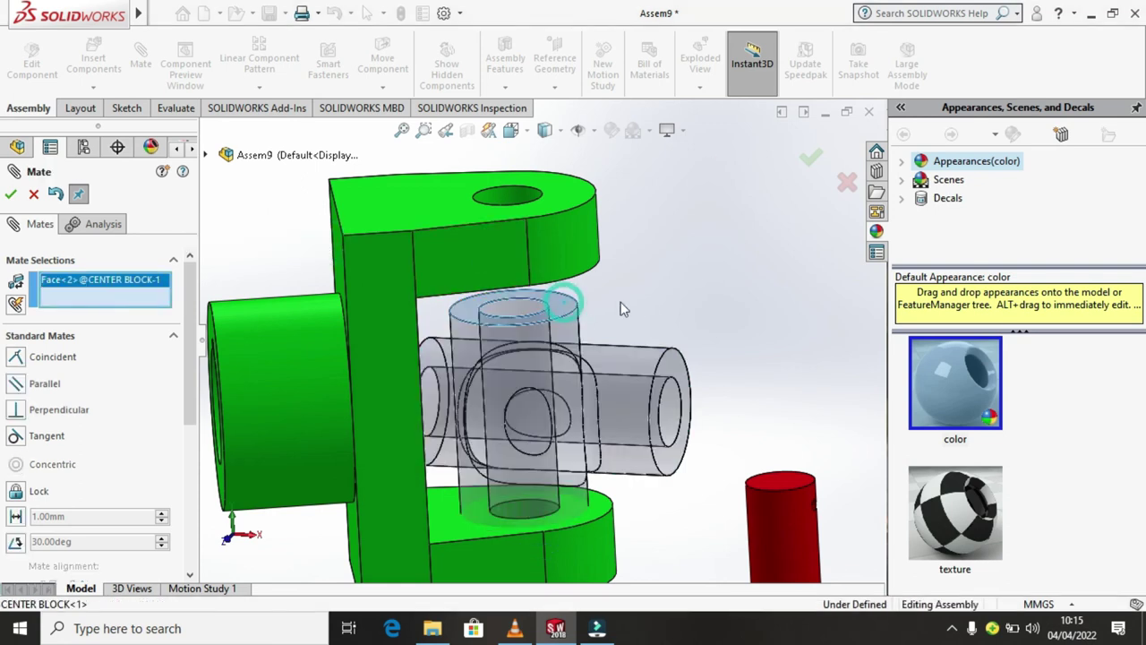
{"action": "middle_click_drag", "start_coordinate": [624, 309], "coordinate": [588, 277]}
{"action": "left_click", "coordinate": [588, 278]}
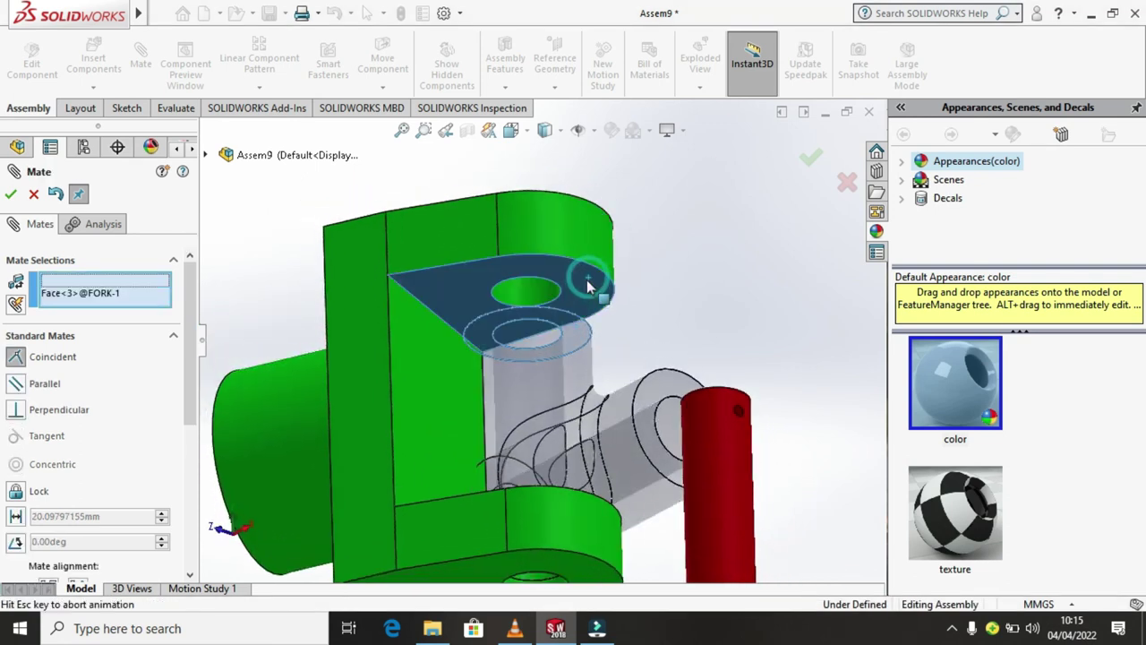
{"action": "key", "text": "Return"}
Step: Mate the red pin concentric with the fork's hole
{"action": "mouse_move", "coordinate": [570, 271]}
{"action": "middle_mouse_down"}
{"action": "mouse_move", "coordinate": [631, 339]}
{"action": "mouse_move", "coordinate": [529, 350]}
{"action": "mouse_move", "coordinate": [502, 498]}
{"action": "mouse_move", "coordinate": [579, 392]}
{"action": "mouse_move", "coordinate": [498, 286]}
{"action": "mouse_move", "coordinate": [479, 225]}
{"action": "mouse_move", "coordinate": [648, 261]}
{"action": "mouse_move", "coordinate": [657, 313]}
{"action": "mouse_move", "coordinate": [680, 324]}
{"action": "middle_mouse_up"}
{"action": "scroll", "coordinate": [676, 376], "scroll_direction": "up", "scroll_amount": 3}
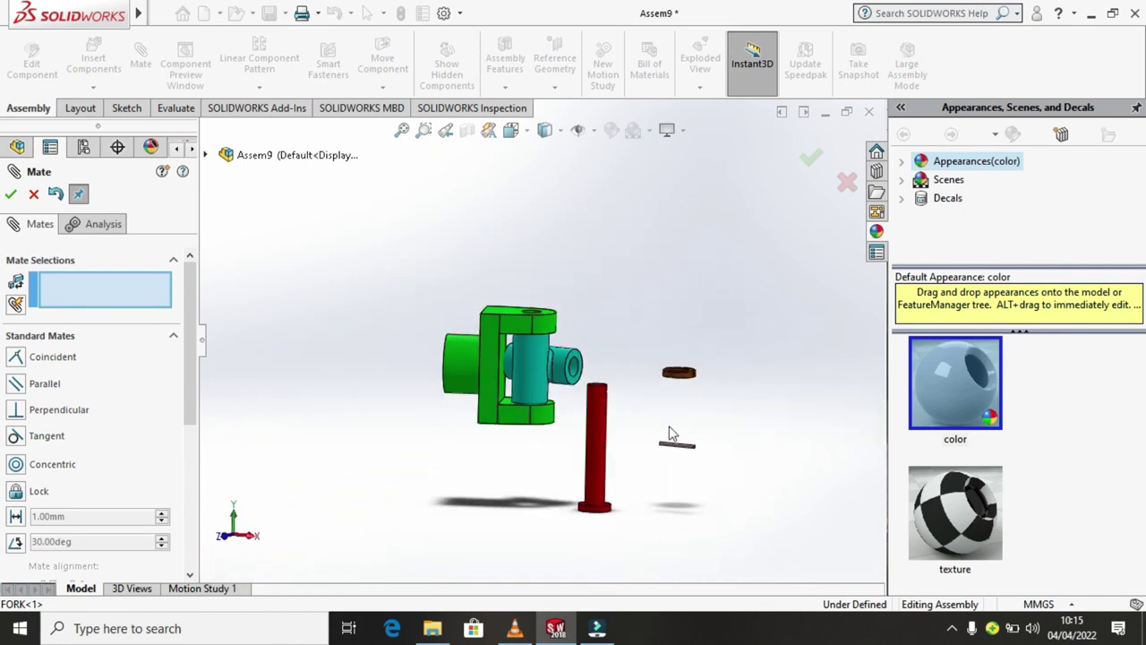
{"action": "left_click", "coordinate": [599, 452]}
{"action": "mouse_move", "coordinate": [524, 465]}
{"action": "middle_mouse_down"}
{"action": "mouse_move", "coordinate": [538, 290]}
{"action": "mouse_move", "coordinate": [531, 369]}
{"action": "middle_mouse_up"}
{"action": "scroll", "coordinate": [531, 369], "scroll_direction": "down", "scroll_amount": 5}
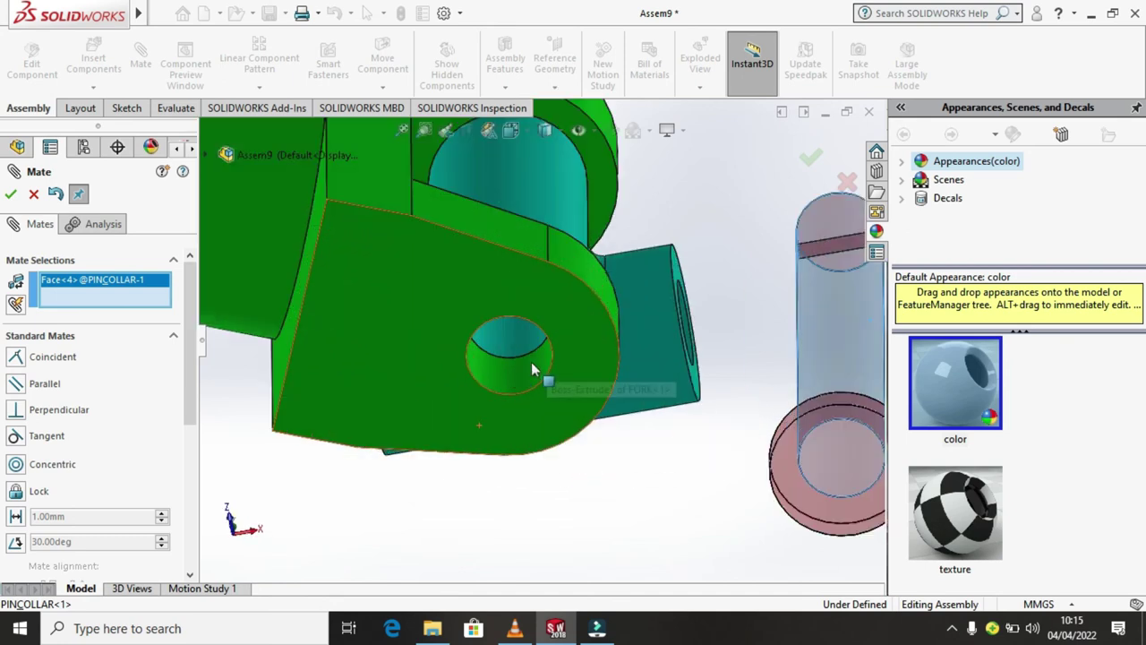
{"action": "left_click", "coordinate": [506, 379]}
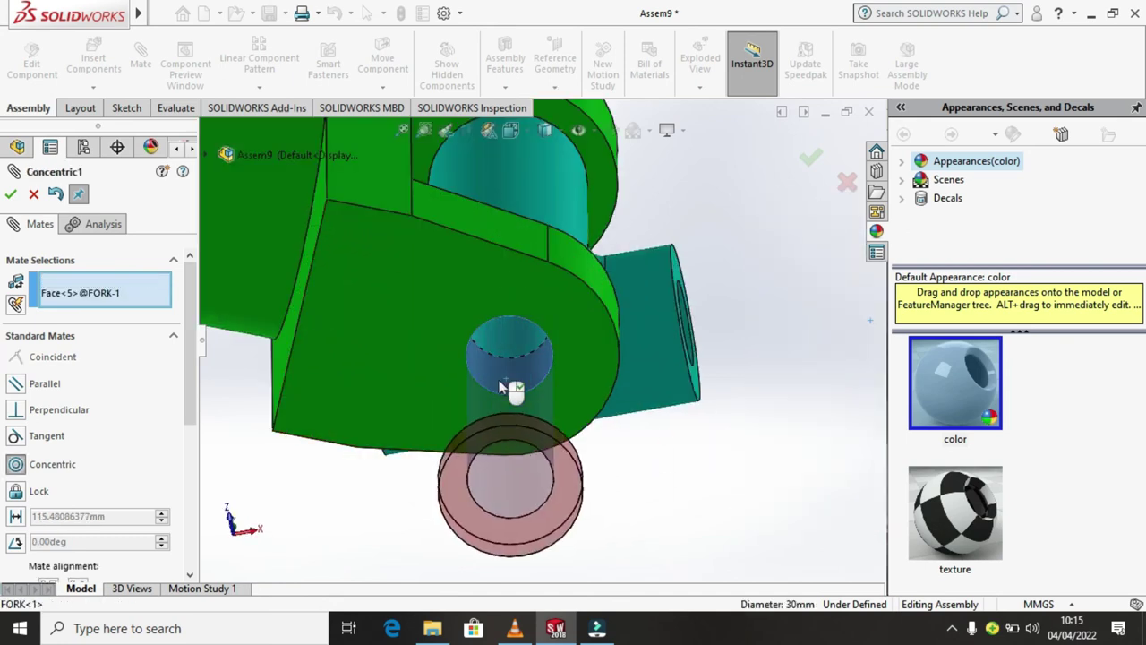
{"action": "left_click", "coordinate": [710, 409]}
Step: Add a coincident mate seating the red pin's collar face against the fork's bottom face
{"action": "mouse_move", "coordinate": [735, 397]}
{"action": "middle_mouse_down"}
{"action": "mouse_move", "coordinate": [680, 498]}
{"action": "mouse_move", "coordinate": [627, 528]}
{"action": "middle_mouse_up"}
{"action": "scroll", "coordinate": [627, 529], "scroll_direction": "up", "scroll_amount": 5}
{"action": "scroll", "coordinate": [596, 529], "scroll_direction": "down", "scroll_amount": 2}
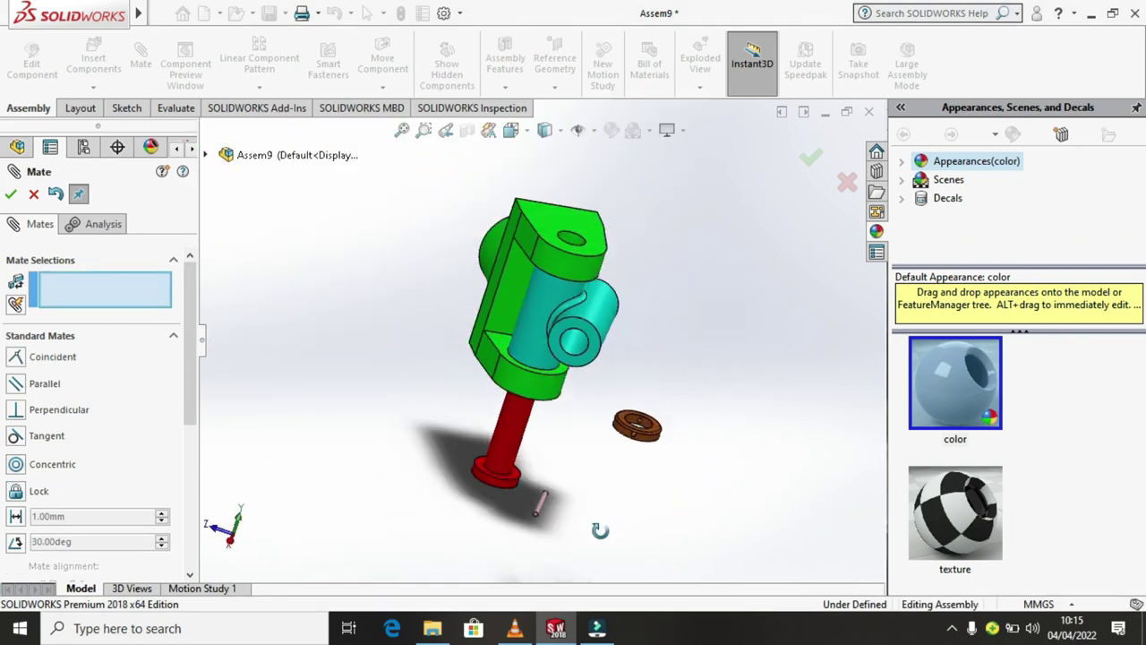
{"action": "scroll", "coordinate": [558, 460], "scroll_direction": "down", "scroll_amount": 2}
{"action": "scroll", "coordinate": [513, 450], "scroll_direction": "down", "scroll_amount": 3}
{"action": "scroll", "coordinate": [513, 447], "scroll_direction": "down", "scroll_amount": 2}
{"action": "left_click", "coordinate": [517, 402]}
{"action": "middle_click_drag", "start_coordinate": [520, 403], "coordinate": [692, 307]}
{"action": "scroll", "coordinate": [699, 303], "scroll_direction": "up", "scroll_amount": 3}
{"action": "scroll", "coordinate": [618, 292], "scroll_direction": "up", "scroll_amount": 1}
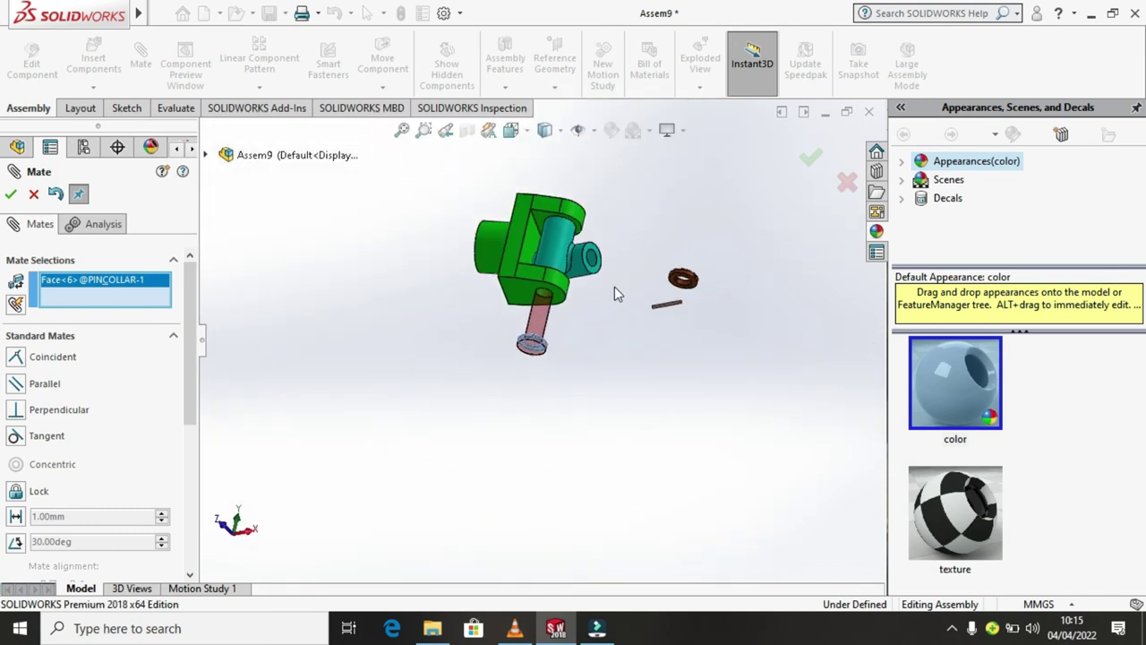
{"action": "scroll", "coordinate": [529, 308], "scroll_direction": "down", "scroll_amount": 4}
{"action": "left_click", "coordinate": [493, 305]}
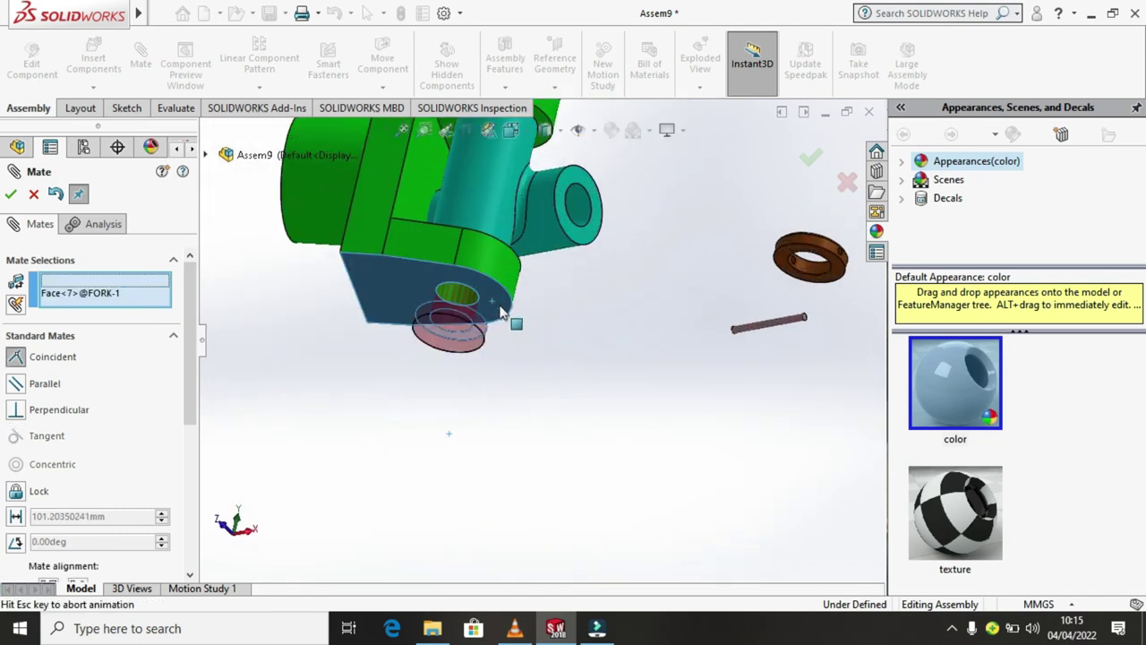
{"action": "left_click", "coordinate": [716, 280]}
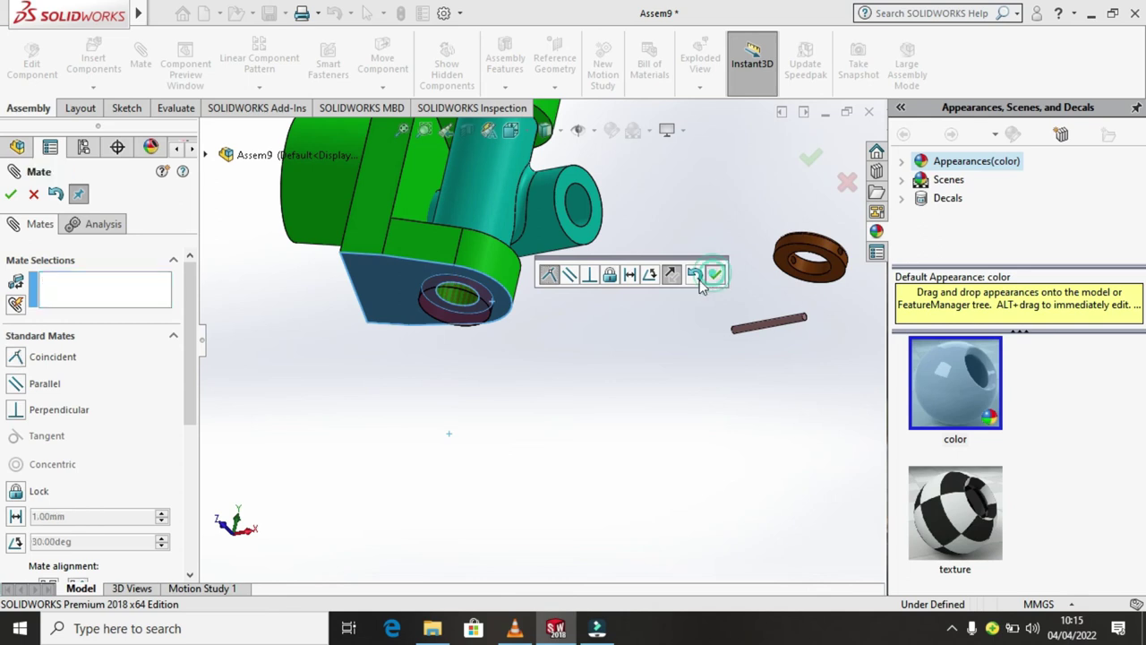
Step: Mate the brown collar's face to the red pin's top edge on the fork's upper arm
{"action": "scroll", "coordinate": [594, 289], "scroll_direction": "up", "scroll_amount": 3}
{"action": "scroll", "coordinate": [581, 284], "scroll_direction": "up", "scroll_amount": 2}
{"action": "scroll", "coordinate": [544, 281], "scroll_direction": "down", "scroll_amount": 2}
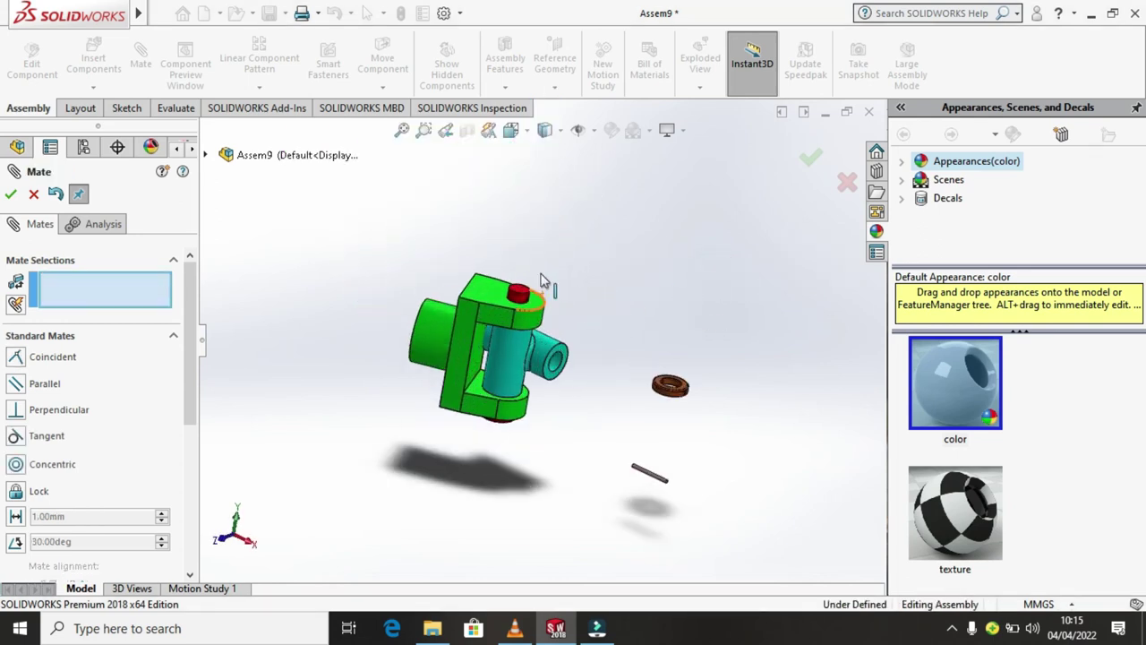
{"action": "scroll", "coordinate": [545, 281], "scroll_direction": "down", "scroll_amount": 3}
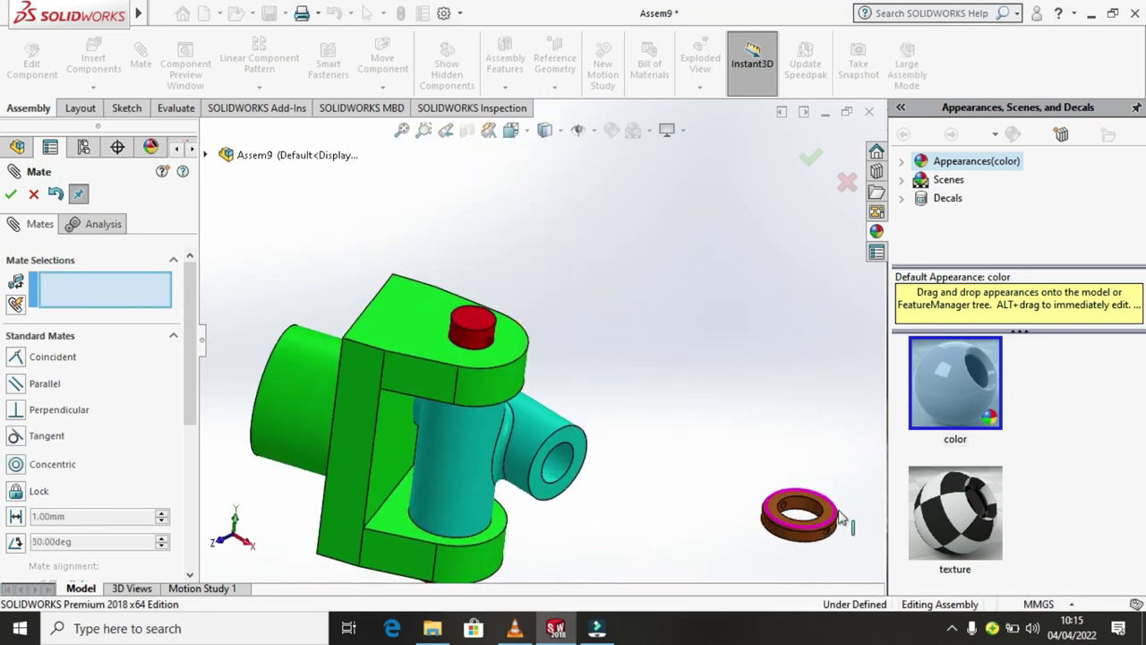
{"action": "scroll", "coordinate": [788, 479], "scroll_direction": "down", "scroll_amount": 2}
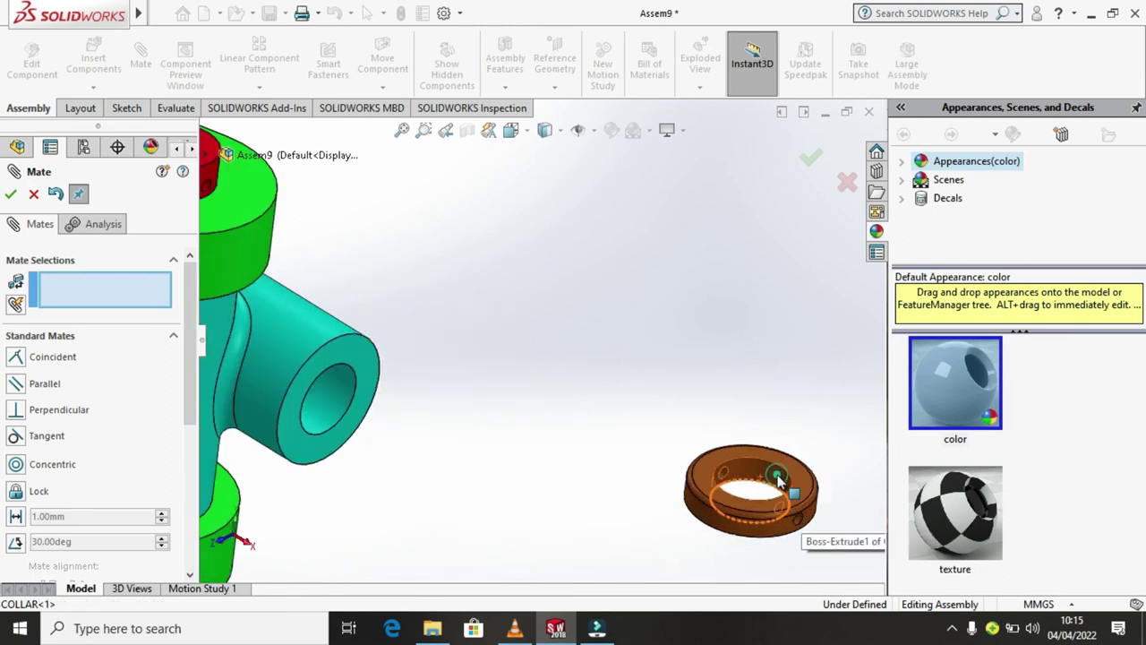
{"action": "left_click", "coordinate": [779, 484]}
{"action": "scroll", "coordinate": [699, 448], "scroll_direction": "up", "scroll_amount": 2}
{"action": "scroll", "coordinate": [448, 304], "scroll_direction": "up", "scroll_amount": 2}
{"action": "scroll", "coordinate": [443, 322], "scroll_direction": "down", "scroll_amount": 4}
{"action": "scroll", "coordinate": [443, 315], "scroll_direction": "down", "scroll_amount": 2}
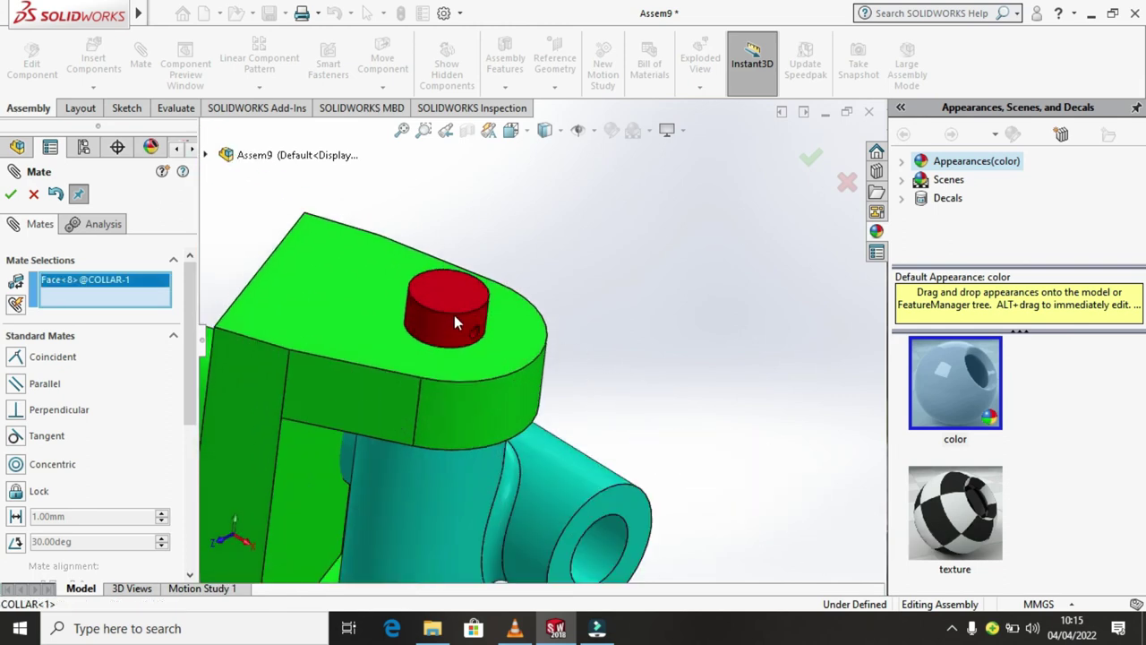
{"action": "left_click", "coordinate": [460, 311]}
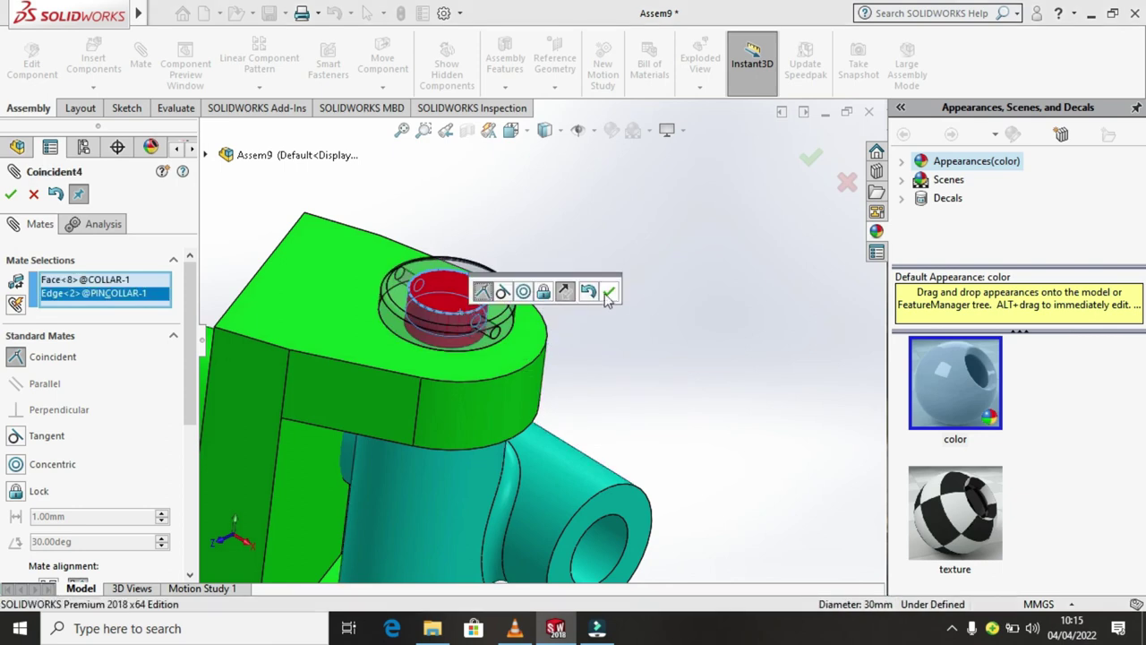
{"action": "left_click", "coordinate": [609, 291]}
{"action": "middle_click_drag", "start_coordinate": [635, 307], "coordinate": [599, 265]}
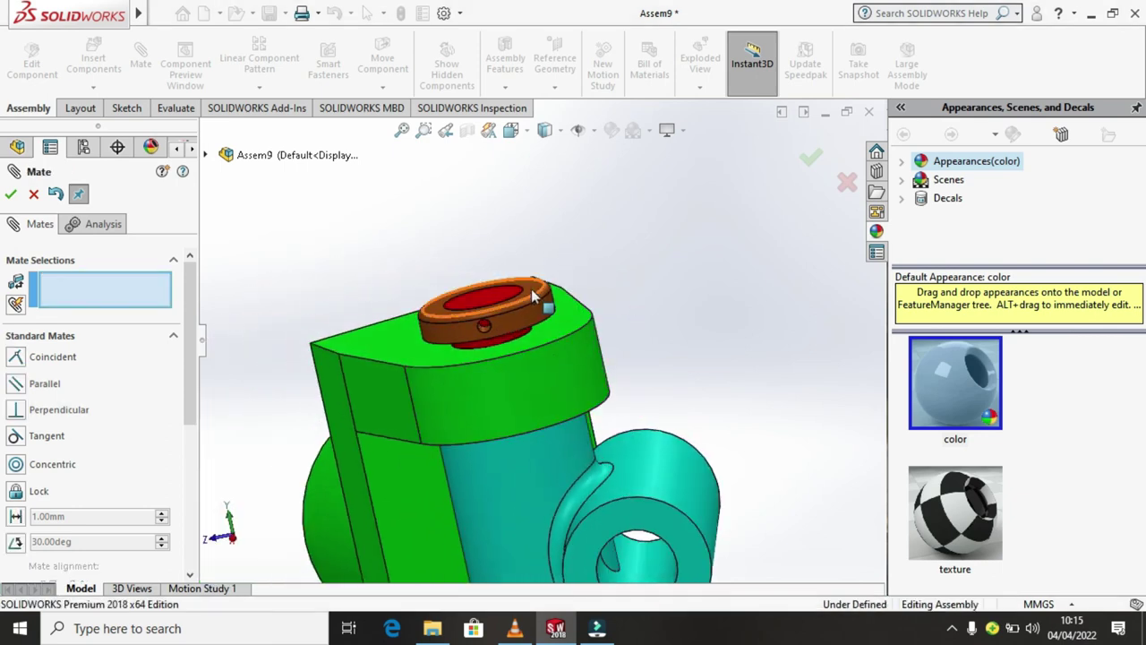
Step: Mate the collar's bore concentric with the red pin
{"action": "scroll", "coordinate": [457, 322], "scroll_direction": "down", "scroll_amount": 3}
{"action": "scroll", "coordinate": [388, 450], "scroll_direction": "down", "scroll_amount": 2}
{"action": "left_click", "coordinate": [387, 451]}
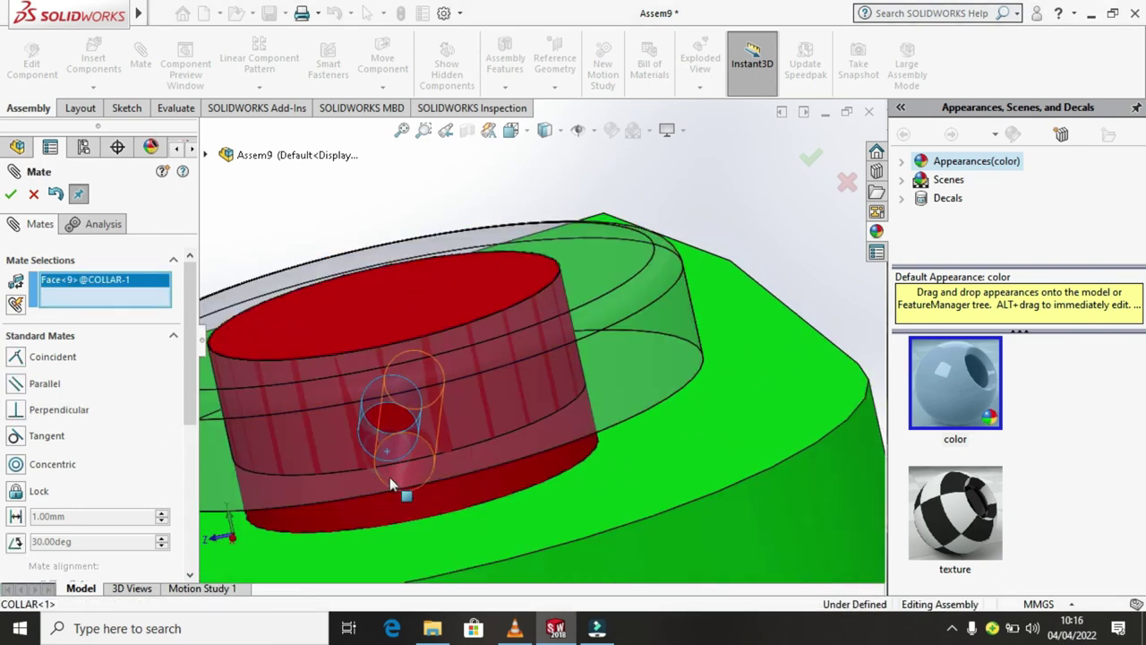
{"action": "left_click", "coordinate": [411, 477]}
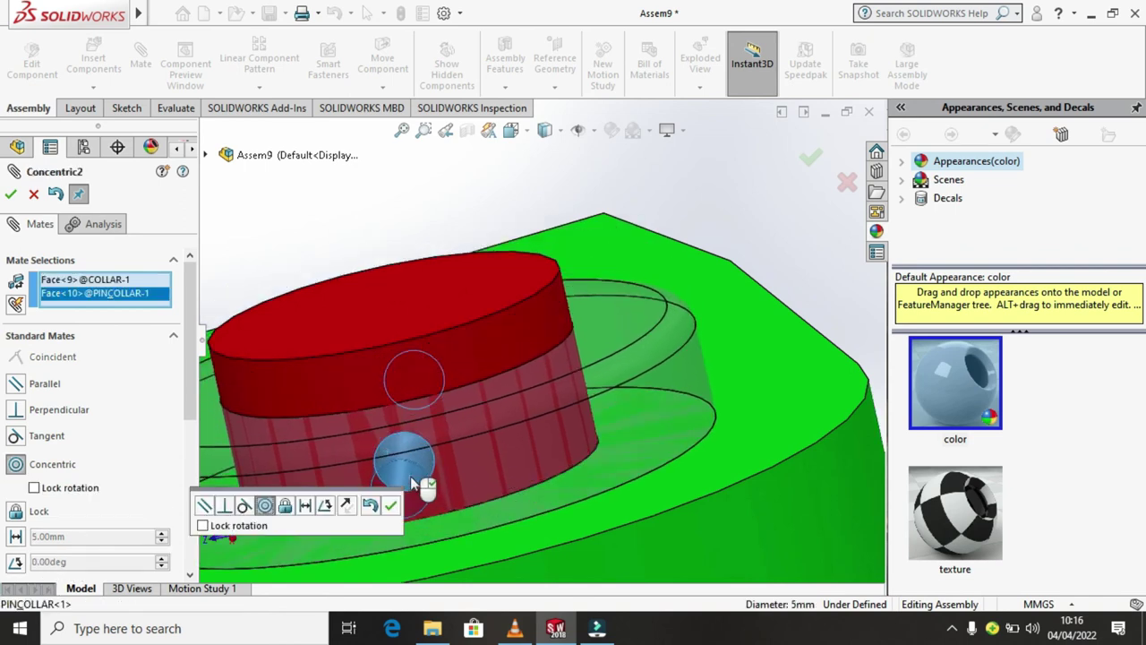
{"action": "left_click", "coordinate": [10, 194]}
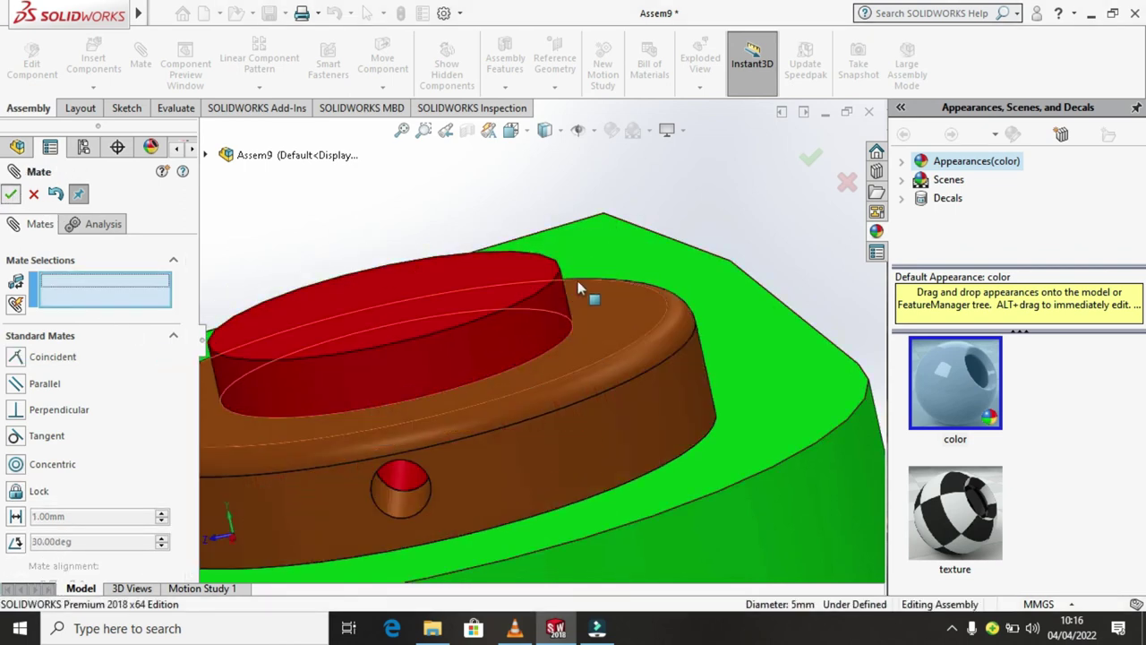
Step: Mate the taper pin concentric with the collar's small cross hole
{"action": "scroll", "coordinate": [627, 278], "scroll_direction": "up", "scroll_amount": 2}
{"action": "scroll", "coordinate": [714, 297], "scroll_direction": "up", "scroll_amount": 2}
{"action": "scroll", "coordinate": [713, 297], "scroll_direction": "up", "scroll_amount": 3}
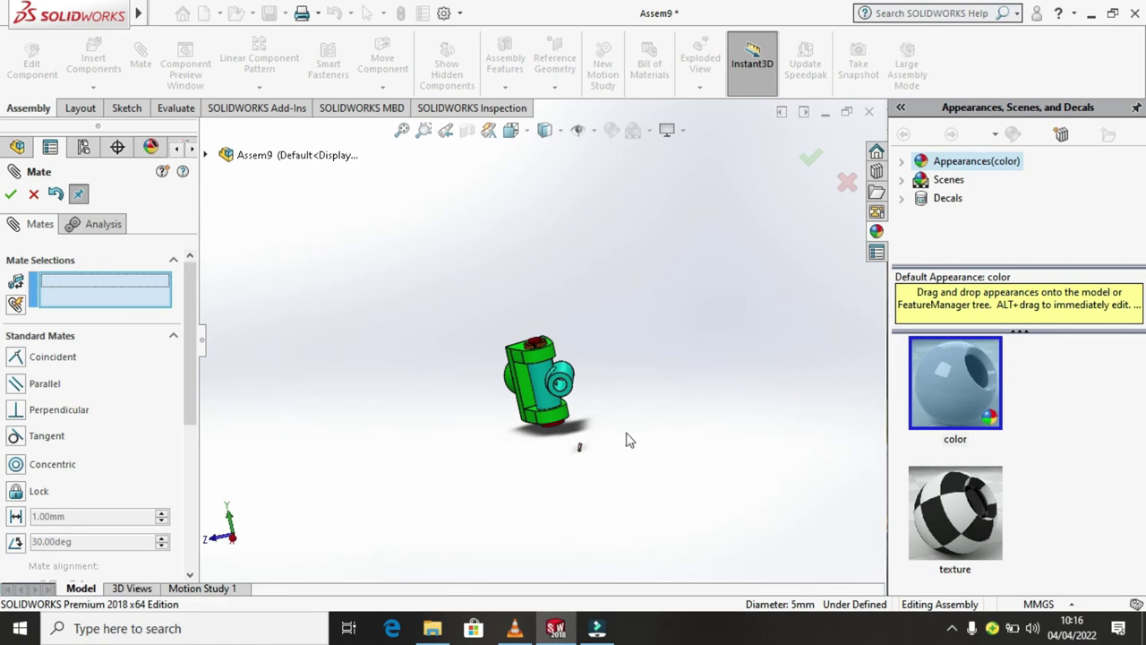
{"action": "middle_click_drag", "start_coordinate": [627, 437], "coordinate": [726, 418]}
{"action": "scroll", "coordinate": [598, 443], "scroll_direction": "down", "scroll_amount": 3}
{"action": "scroll", "coordinate": [665, 410], "scroll_direction": "down", "scroll_amount": 2}
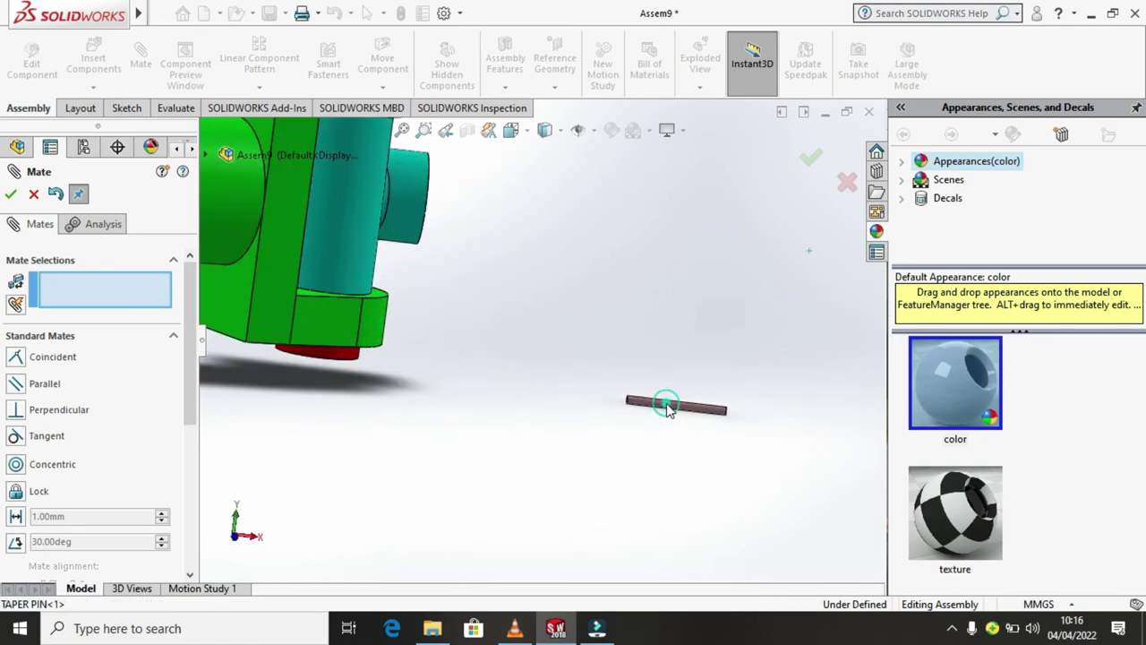
{"action": "left_click", "coordinate": [667, 409]}
{"action": "scroll", "coordinate": [627, 358], "scroll_direction": "up", "scroll_amount": 2}
{"action": "scroll", "coordinate": [586, 282], "scroll_direction": "up", "scroll_amount": 1}
{"action": "scroll", "coordinate": [537, 278], "scroll_direction": "down", "scroll_amount": 1}
{"action": "scroll", "coordinate": [501, 268], "scroll_direction": "down", "scroll_amount": 2}
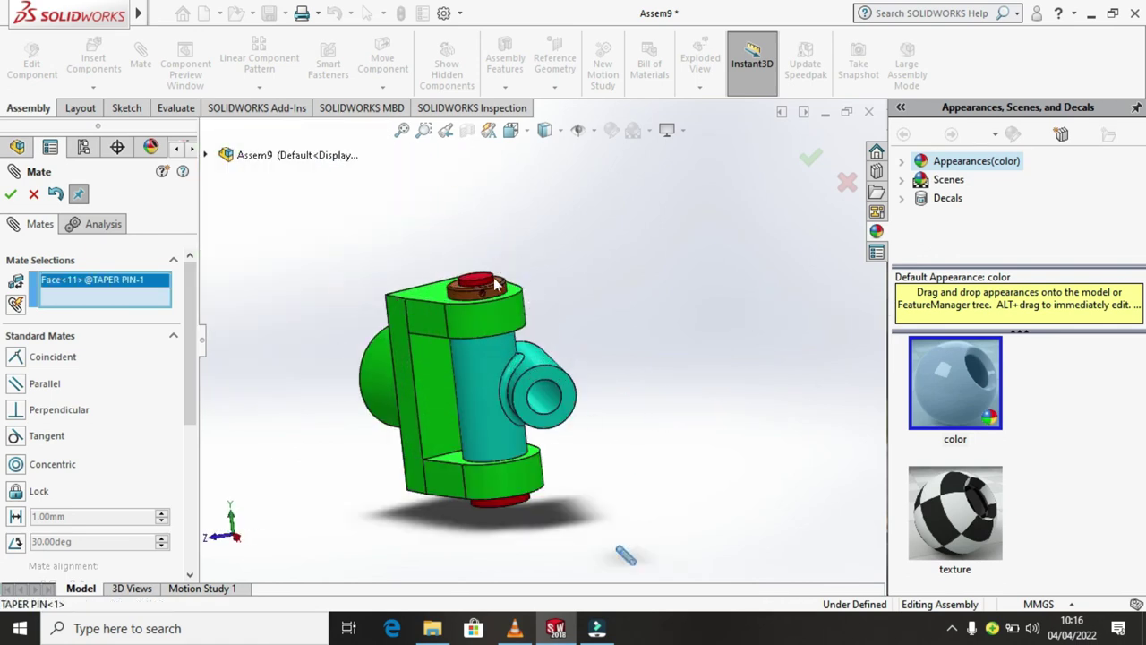
{"action": "scroll", "coordinate": [497, 266], "scroll_direction": "down", "scroll_amount": 3}
{"action": "scroll", "coordinate": [498, 266], "scroll_direction": "down", "scroll_amount": 2}
{"action": "left_click", "coordinate": [498, 266]}
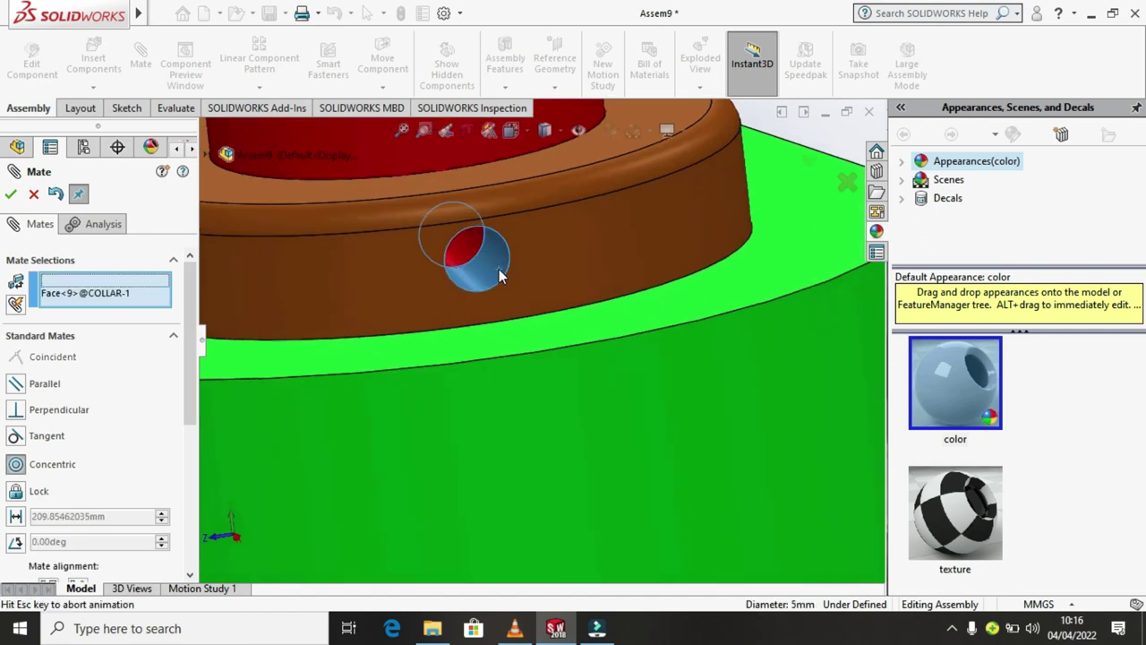
{"action": "left_click", "coordinate": [708, 233]}
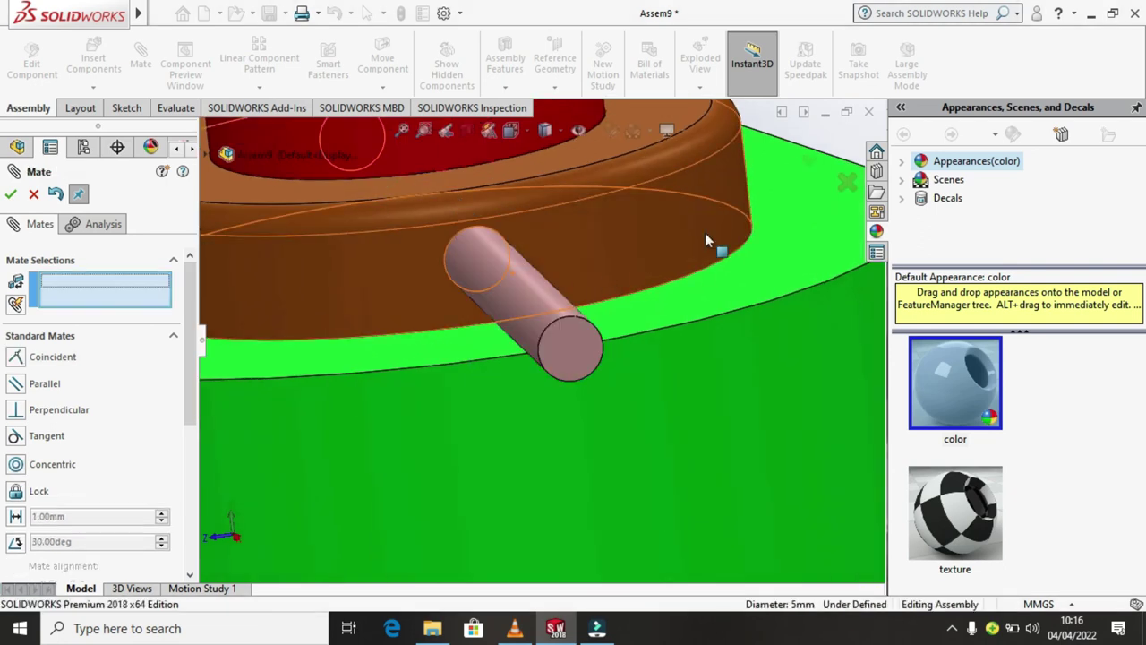
Step: Add a tangent mate between the taper pin's end face and the collar's outer face
{"action": "left_click", "coordinate": [564, 346]}
{"action": "left_click", "coordinate": [604, 258]}
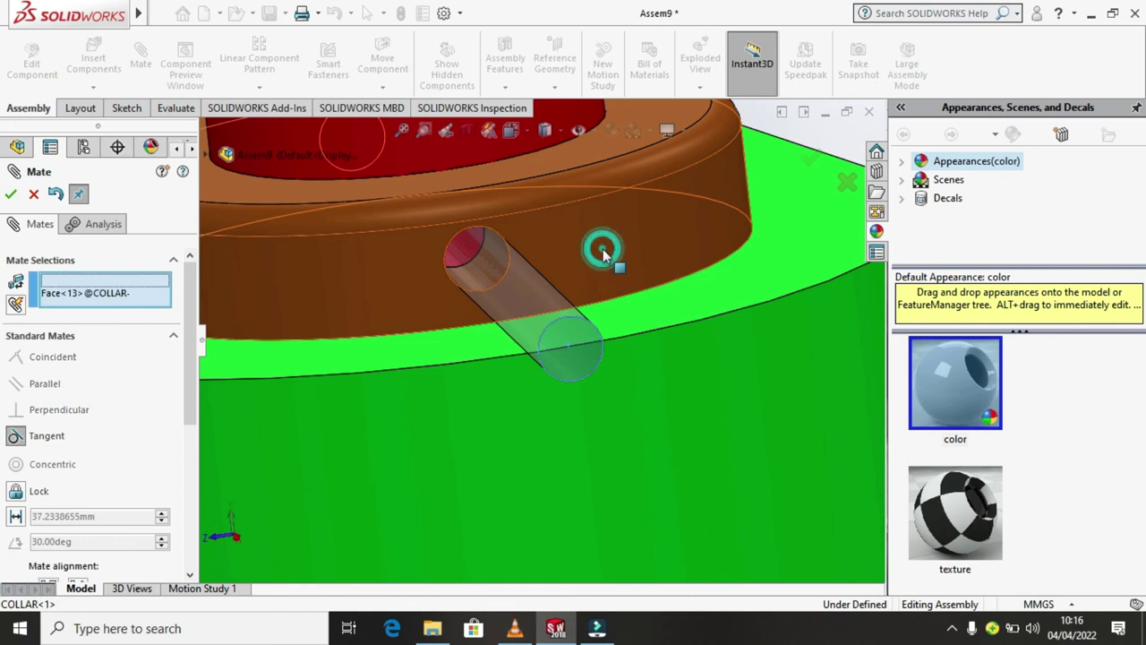
{"action": "key", "text": "Return"}
{"action": "scroll", "coordinate": [576, 291], "scroll_direction": "up", "scroll_amount": 1}
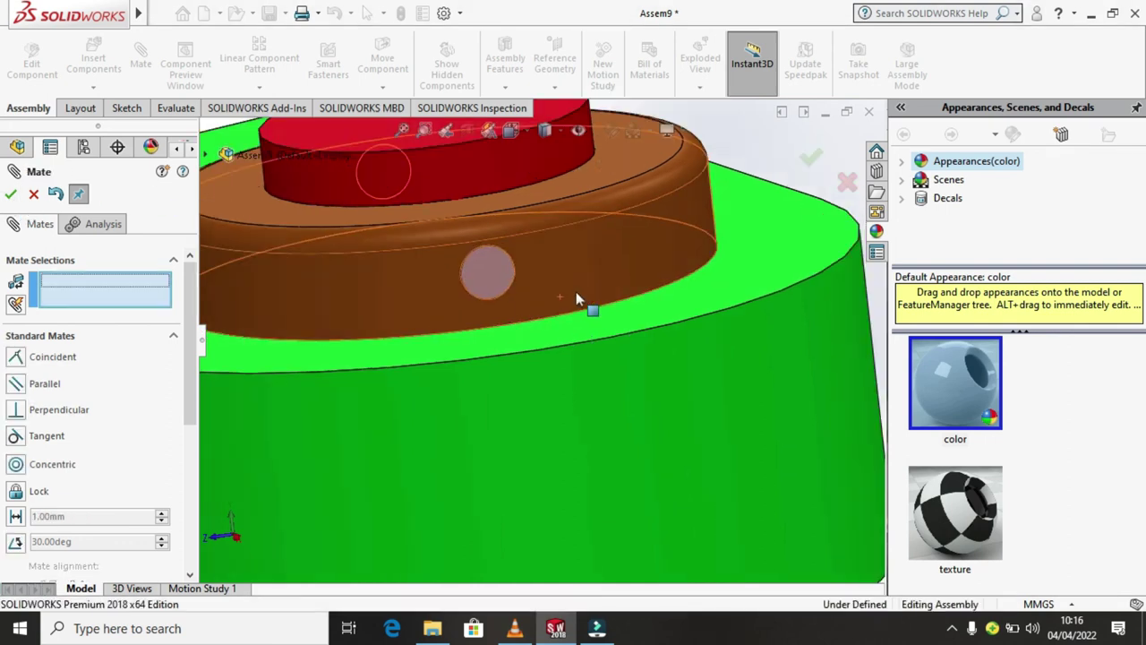
{"action": "scroll", "coordinate": [580, 269], "scroll_direction": "up", "scroll_amount": 3}
{"action": "scroll", "coordinate": [588, 363], "scroll_direction": "up", "scroll_amount": 2}
{"action": "scroll", "coordinate": [624, 403], "scroll_direction": "up", "scroll_amount": 2}
{"action": "scroll", "coordinate": [624, 403], "scroll_direction": "down", "scroll_amount": 3}
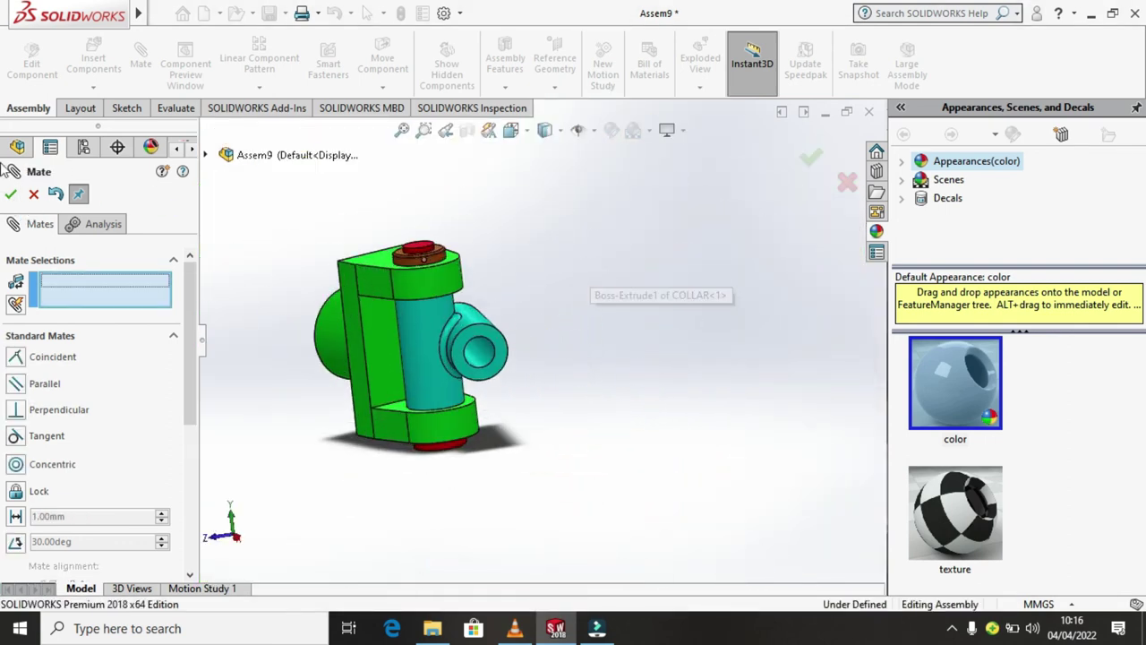
{"action": "left_click", "coordinate": [10, 193]}
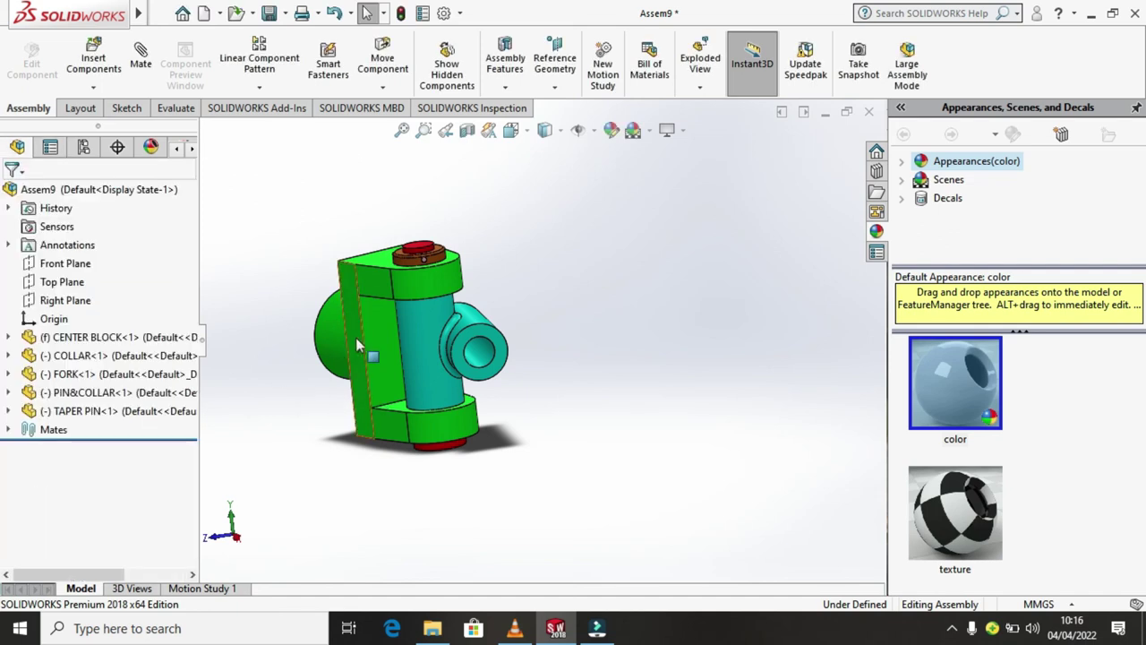
Step: Orbit to a front view and Ctrl-drag a copy of the fork out to the right
{"action": "middle_click_drag", "start_coordinate": [501, 358], "coordinate": [578, 359]}
{"action": "left_click", "coordinate": [429, 372]}
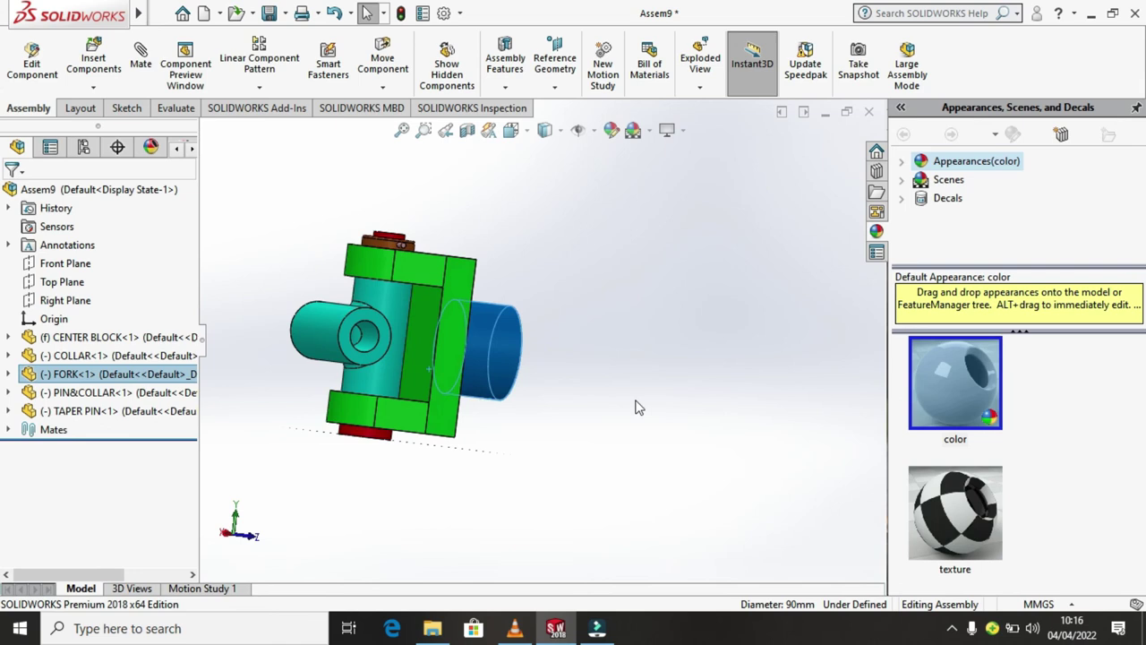
{"action": "left_click", "coordinate": [637, 402]}
{"action": "mouse_move", "coordinate": [637, 402]}
{"action": "middle_mouse_down"}
{"action": "mouse_move", "coordinate": [513, 405]}
{"action": "mouse_move", "coordinate": [368, 445]}
{"action": "middle_mouse_up"}
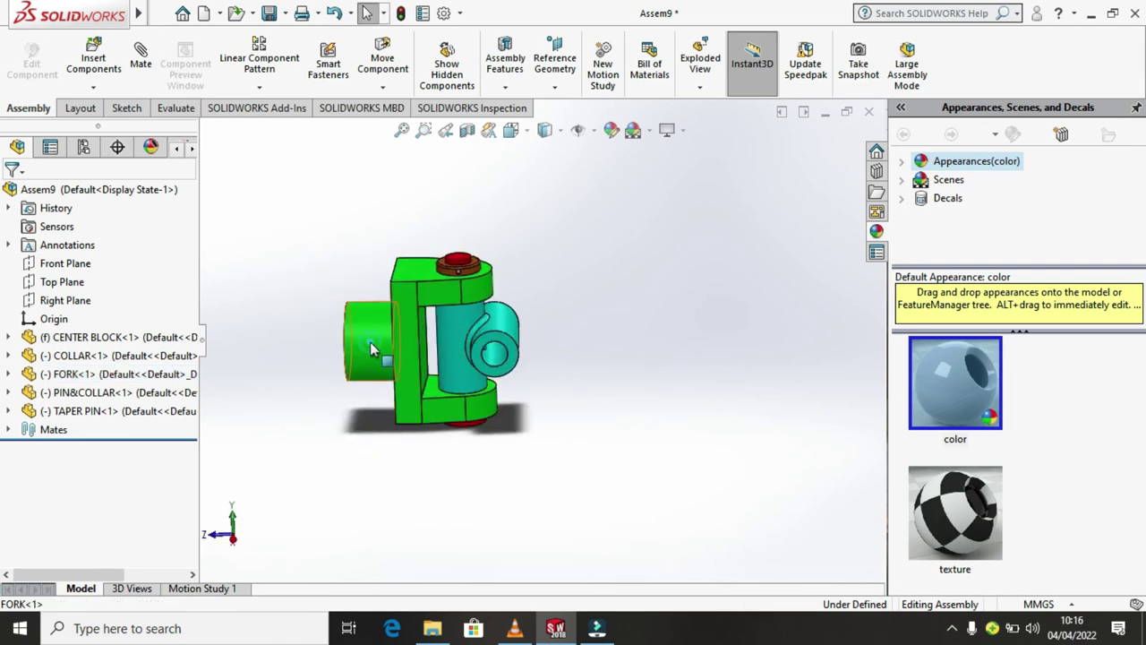
{"action": "left_click_drag", "start_coordinate": [370, 341], "coordinate": [782, 302], "text": "ctrl"}
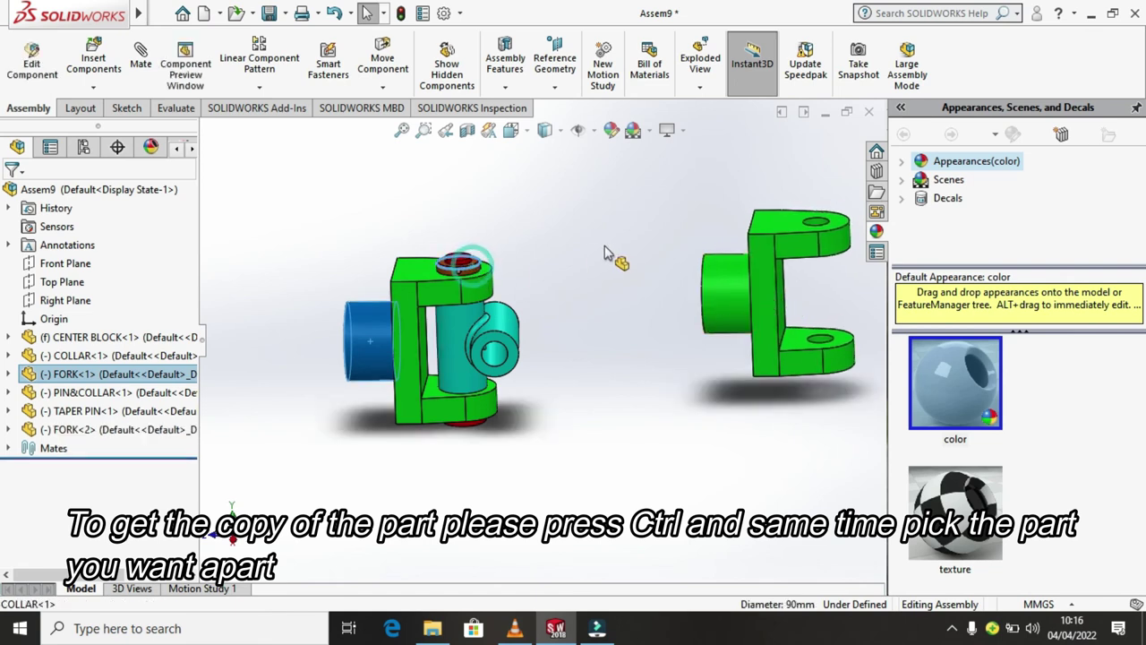
Step: Ctrl-drag copies of the collar and the pin out beside the assembly
{"action": "left_click_drag", "start_coordinate": [604, 253], "coordinate": [601, 254], "text": "ctrl"}
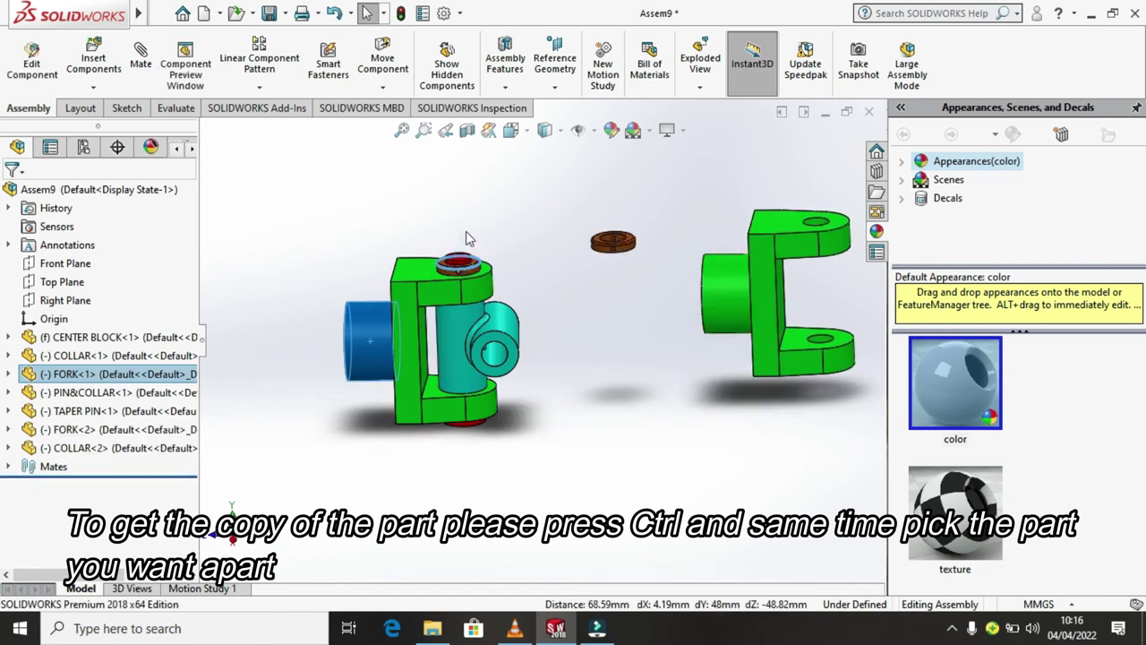
{"action": "scroll", "coordinate": [498, 226], "scroll_direction": "down", "scroll_amount": 2}
{"action": "scroll", "coordinate": [488, 264], "scroll_direction": "down", "scroll_amount": 2}
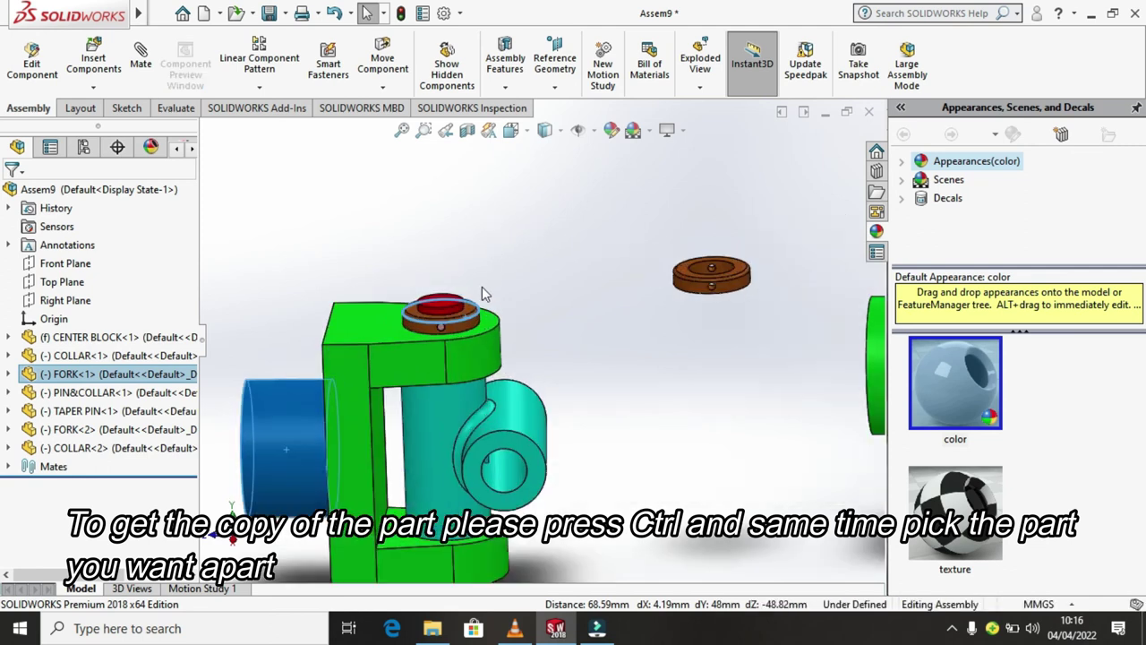
{"action": "left_click_drag", "start_coordinate": [454, 309], "coordinate": [573, 253], "text": "ctrl"}
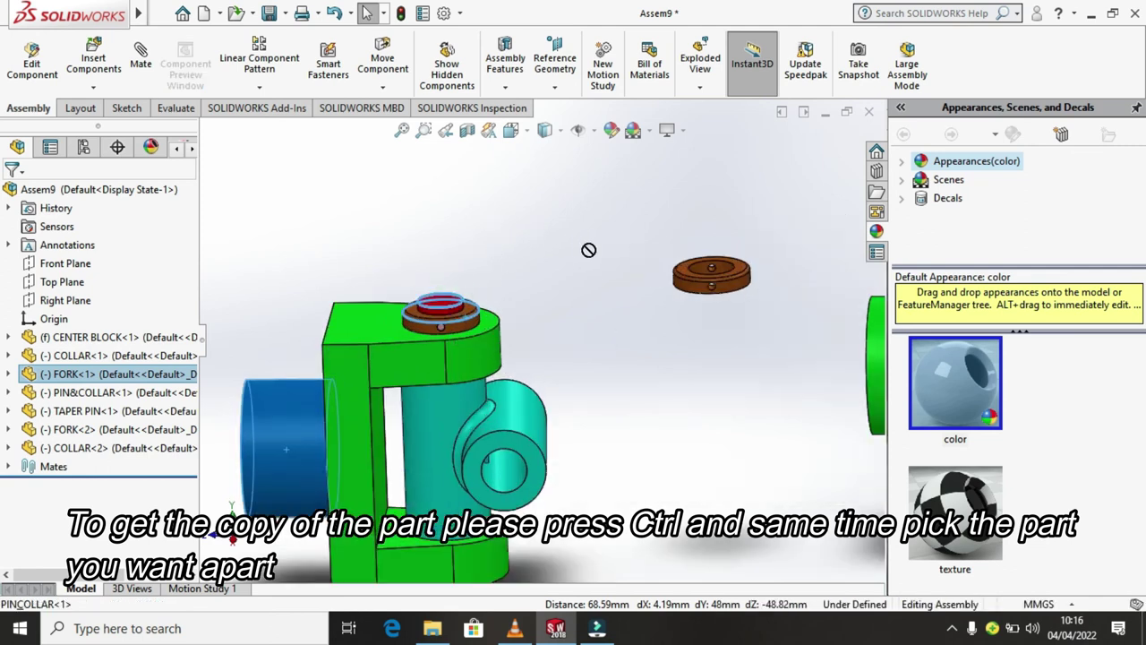
{"action": "left_click_drag", "start_coordinate": [506, 313], "coordinate": [599, 306], "text": "ctrl"}
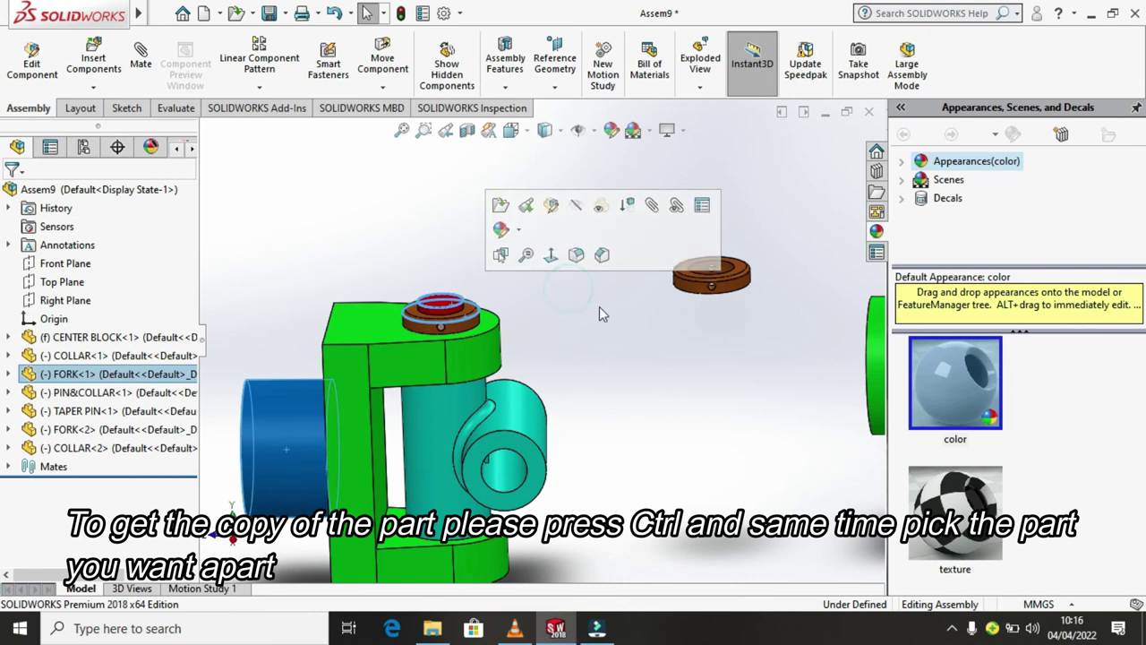
{"action": "left_click", "coordinate": [454, 313]}
{"action": "left_click_drag", "start_coordinate": [454, 314], "coordinate": [624, 362], "text": "ctrl"}
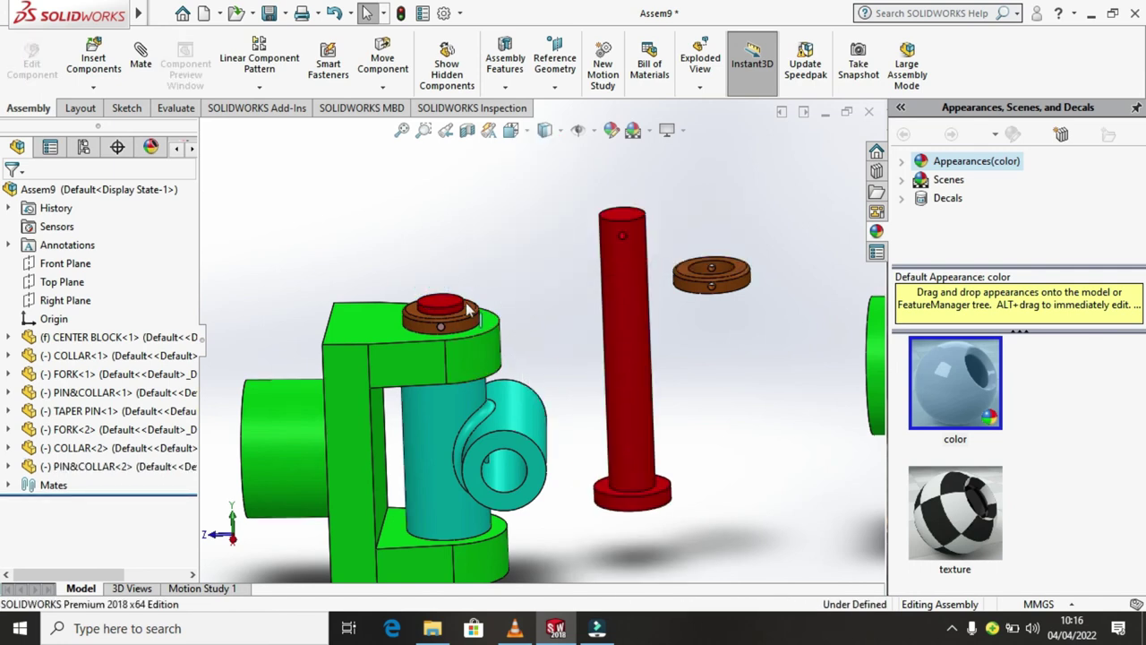
Step: Copy the taper pin out of the collar, fit the view, and select the new fork
{"action": "scroll", "coordinate": [467, 309], "scroll_direction": "down", "scroll_amount": 3}
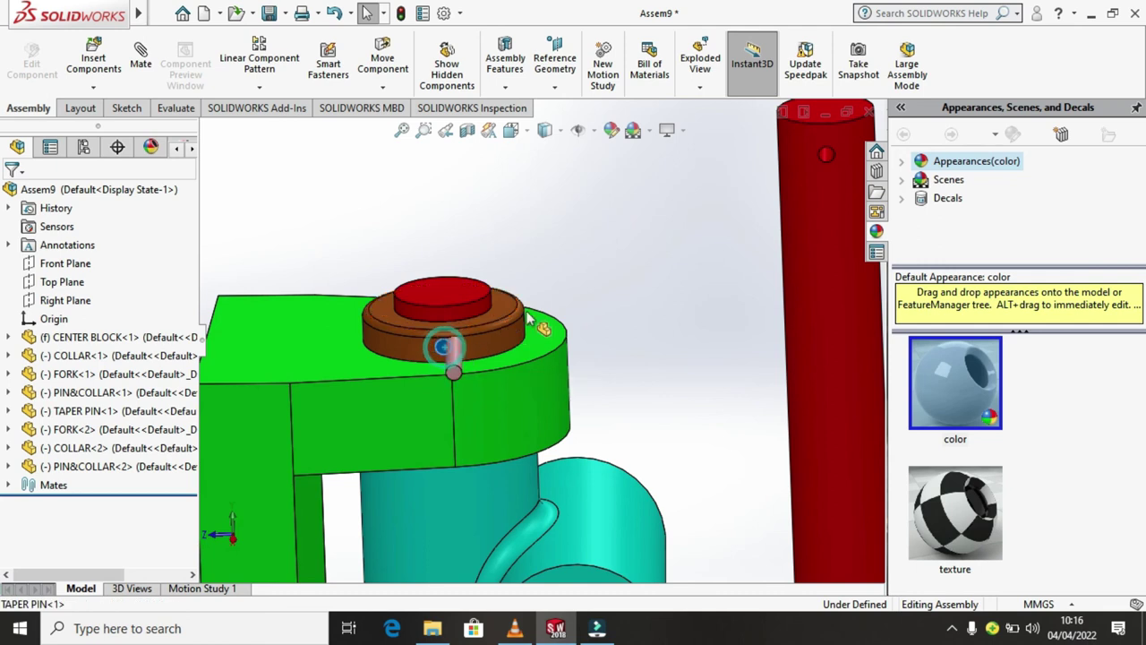
{"action": "left_click_drag", "start_coordinate": [528, 318], "coordinate": [631, 269]}
{"action": "left_click", "coordinate": [630, 269]}
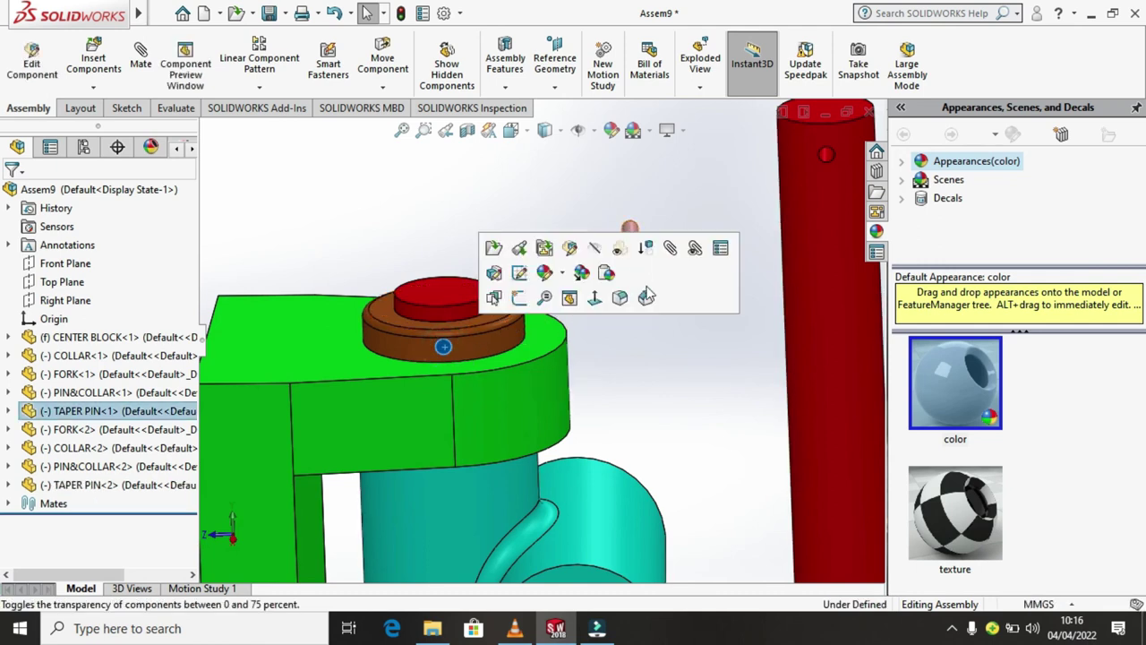
{"action": "key", "text": "ctrl+c"}
{"action": "key", "text": "ctrl+v"}
{"action": "key", "text": "f"}
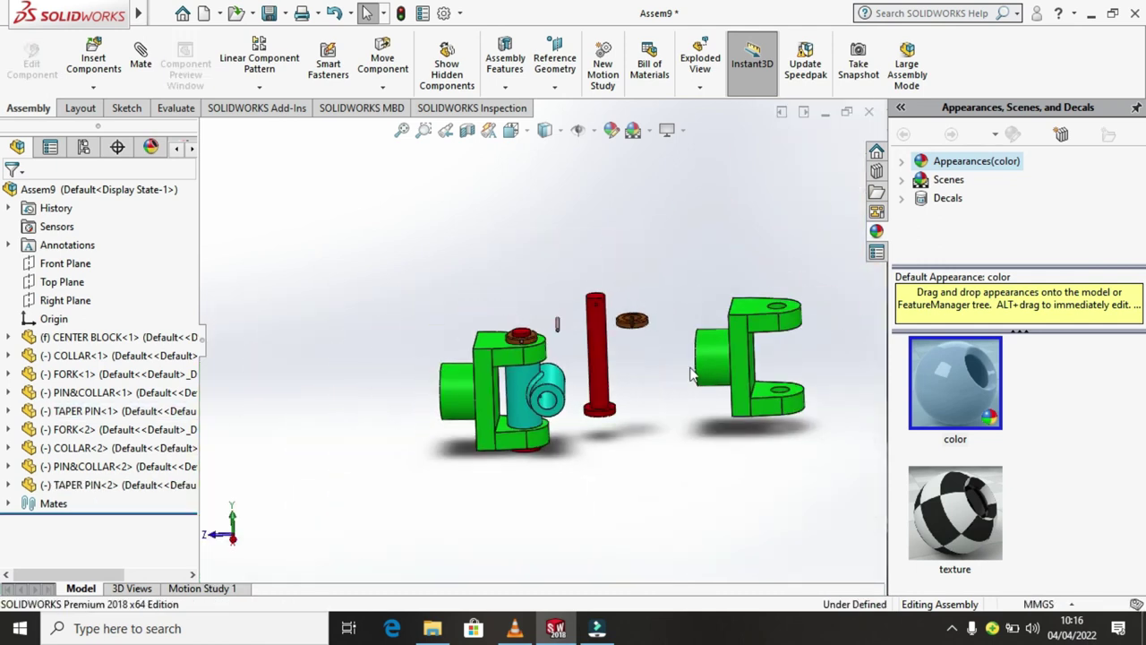
{"action": "left_click_drag", "start_coordinate": [709, 257], "coordinate": [690, 267]}
{"action": "left_click_drag", "start_coordinate": [681, 224], "coordinate": [857, 480]}
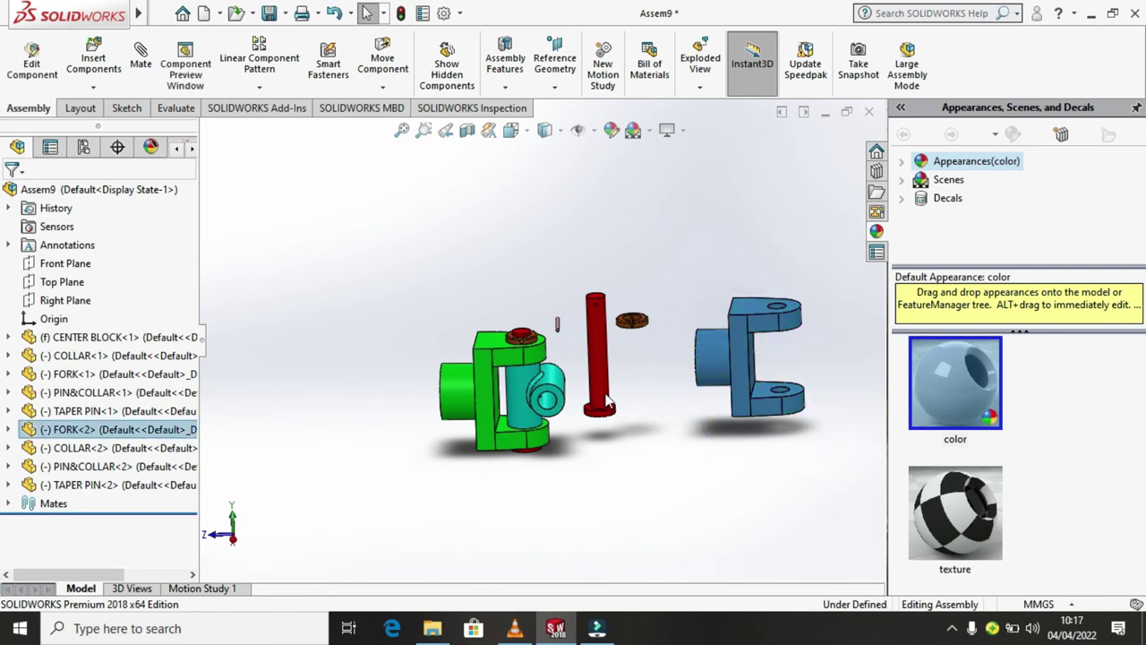
Step: Colour the second fork blue with Edit Appearance
{"action": "left_click", "coordinate": [613, 131]}
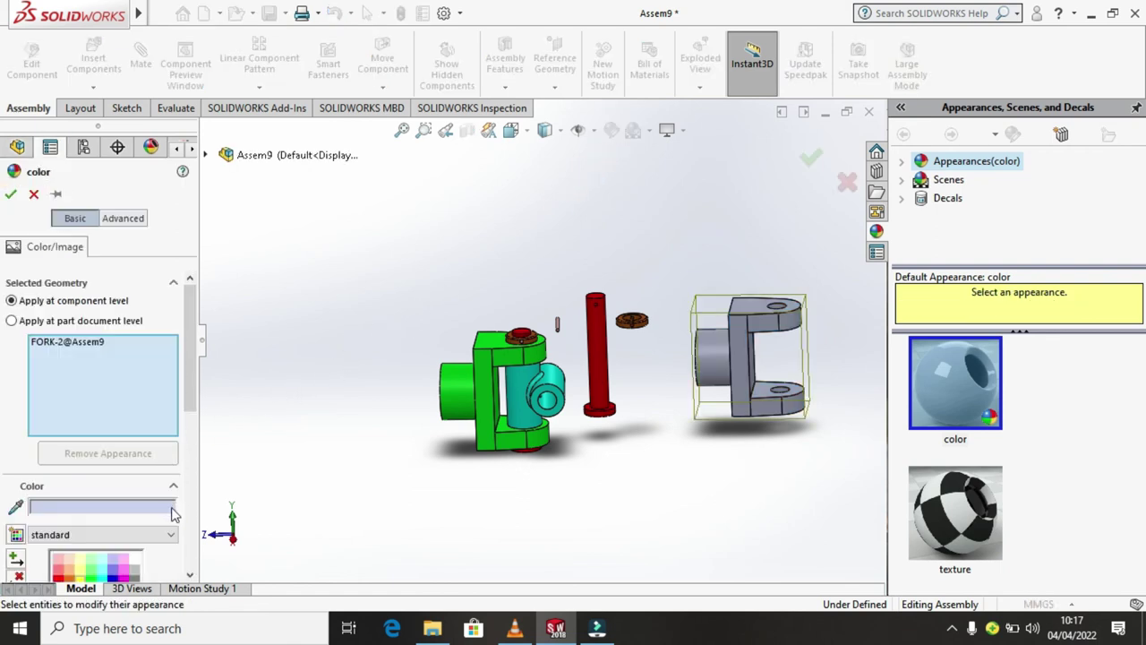
{"action": "left_click", "coordinate": [113, 414]}
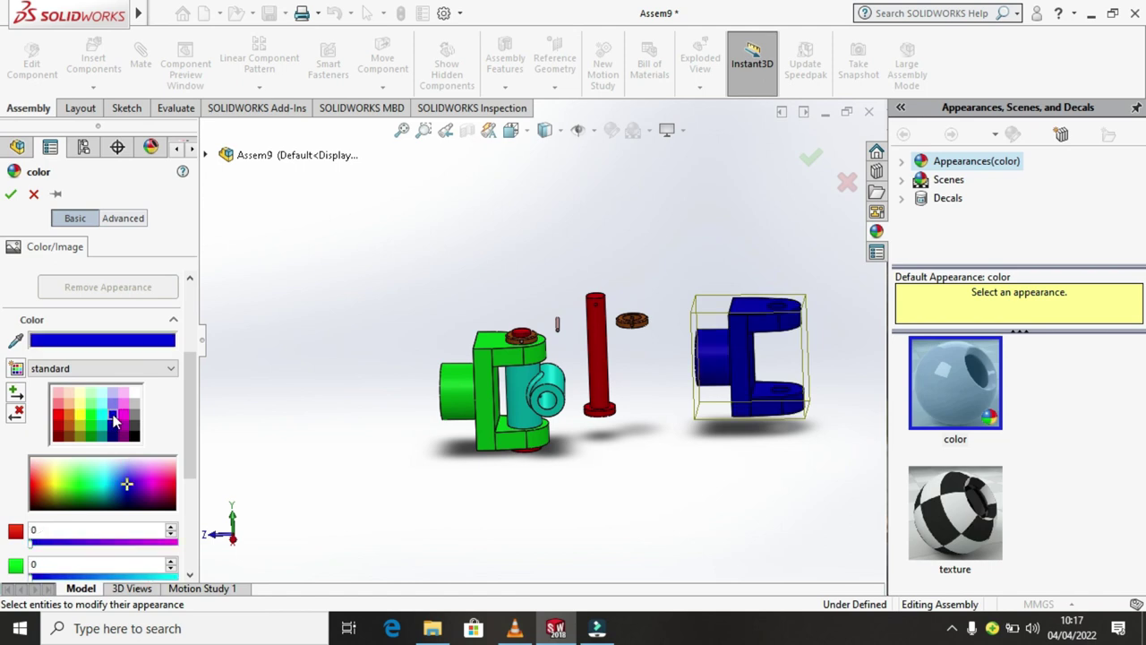
{"action": "left_click", "coordinate": [10, 195]}
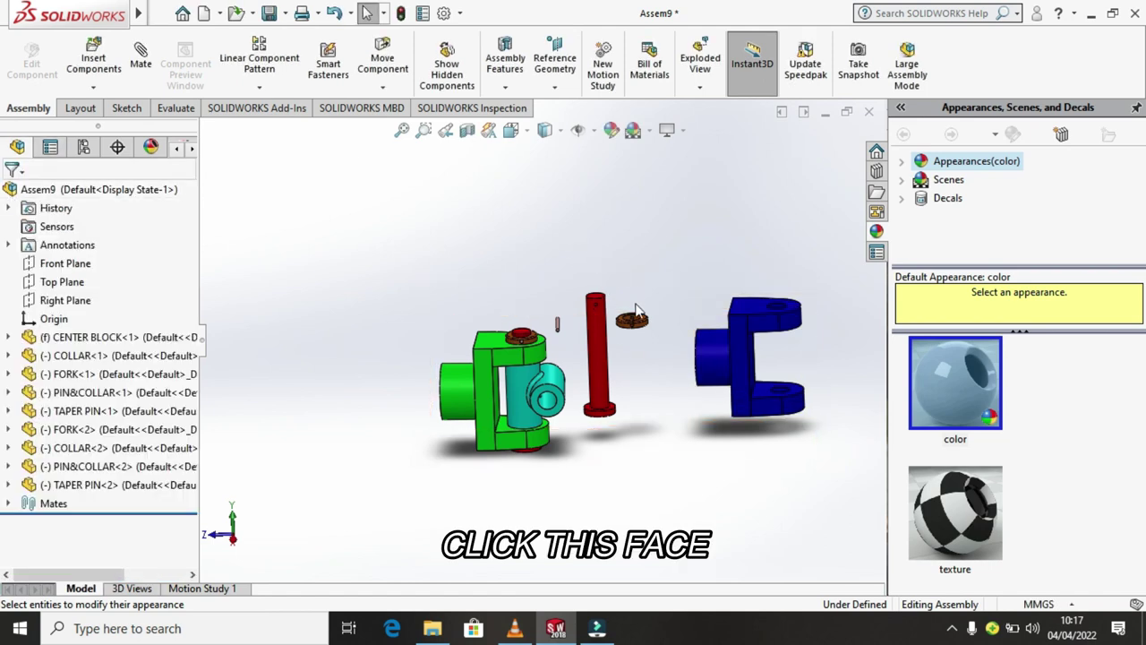
Step: Select the second collar and choose yellow for its appearance
{"action": "scroll", "coordinate": [638, 313], "scroll_direction": "down", "scroll_amount": 1}
{"action": "scroll", "coordinate": [640, 338], "scroll_direction": "down", "scroll_amount": 3}
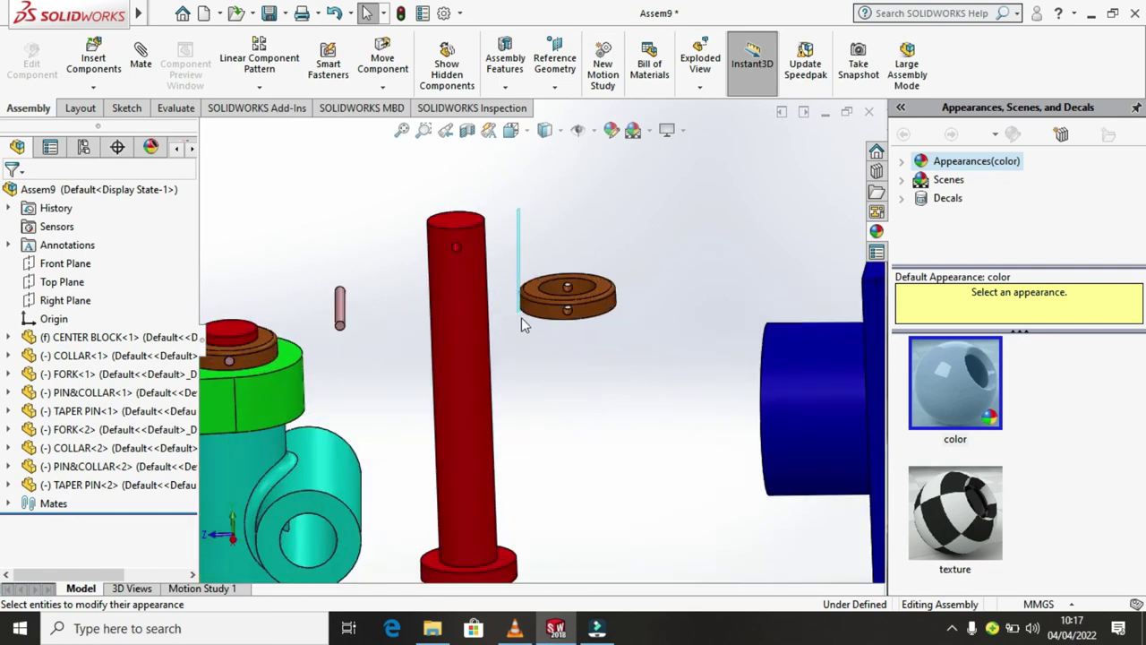
{"action": "left_click_drag", "start_coordinate": [524, 325], "coordinate": [647, 364]}
{"action": "left_click", "coordinate": [613, 131]}
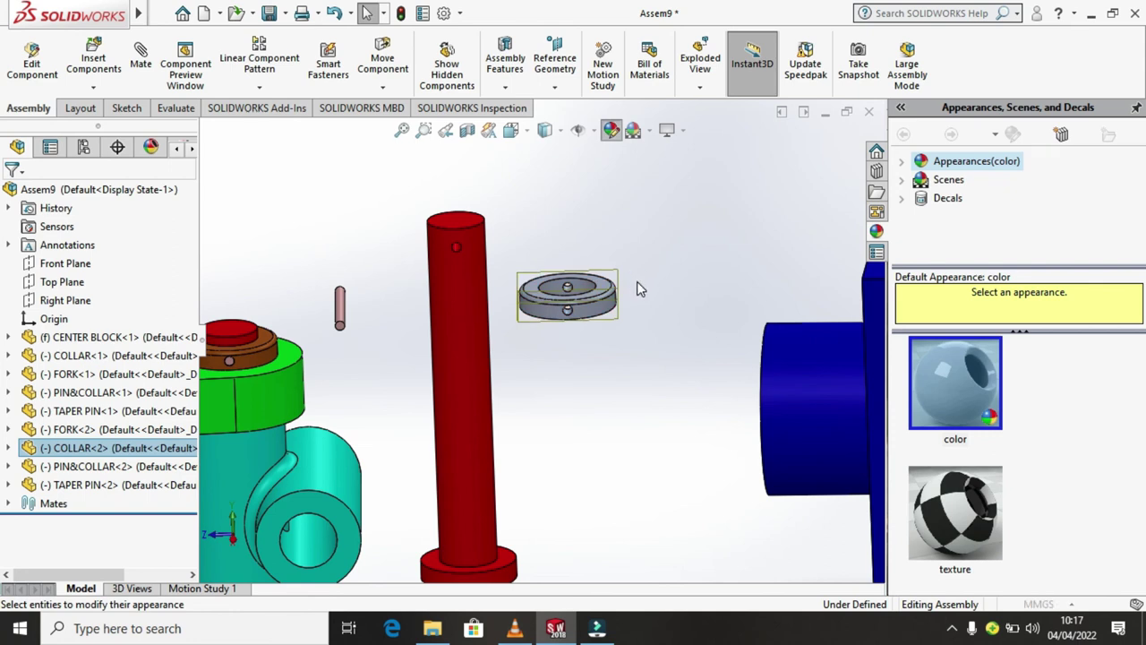
{"action": "scroll", "coordinate": [146, 525], "scroll_direction": "down", "scroll_amount": 3}
{"action": "scroll", "coordinate": [122, 453], "scroll_direction": "down", "scroll_amount": 3}
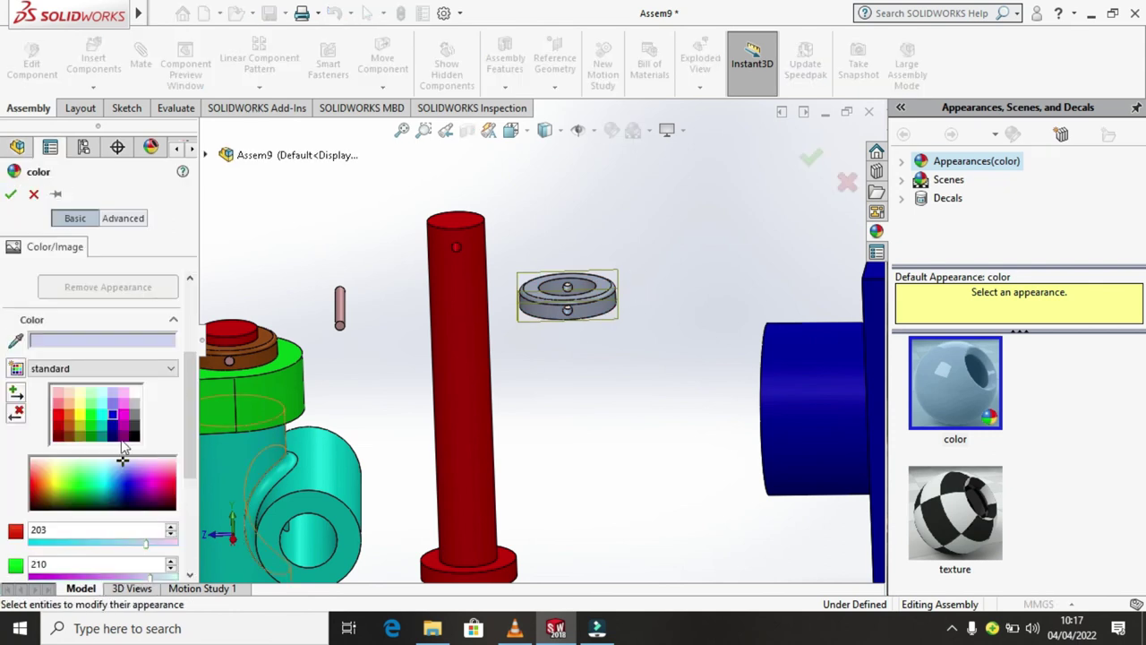
{"action": "left_click", "coordinate": [78, 416]}
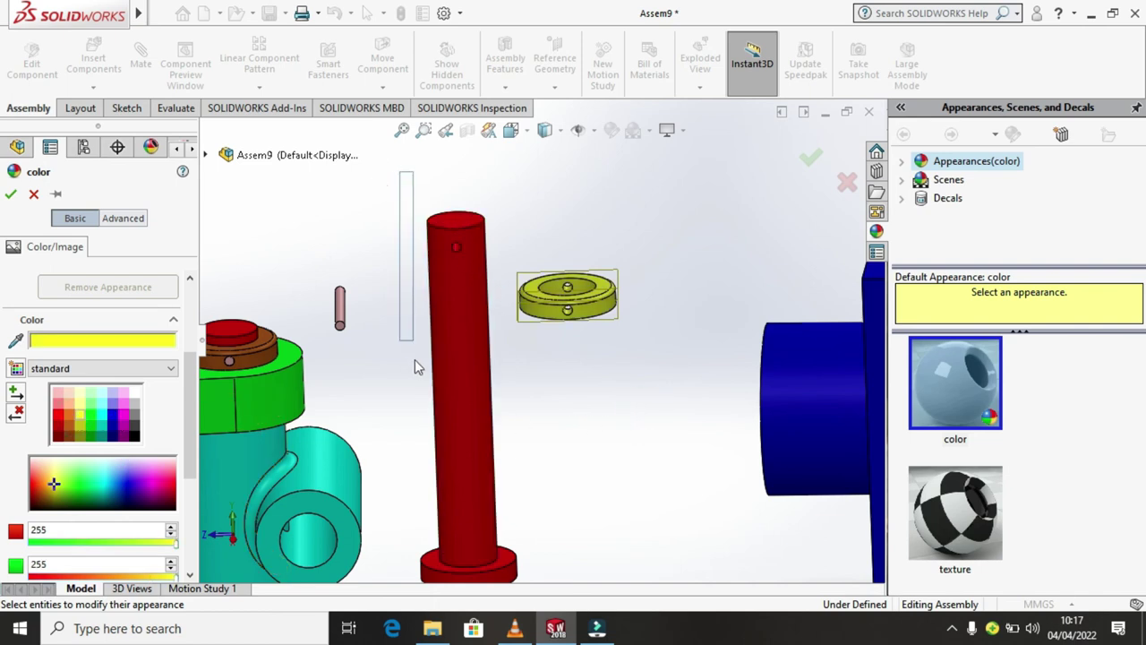
Step: Select the long red pin and colour it magenta
{"action": "middle_click_drag", "start_coordinate": [415, 359], "coordinate": [395, 470]}
{"action": "left_click_drag", "start_coordinate": [426, 503], "coordinate": [438, 440]}
{"action": "left_click_drag", "start_coordinate": [468, 234], "coordinate": [428, 201]}
{"action": "left_click_drag", "start_coordinate": [441, 240], "coordinate": [459, 430]}
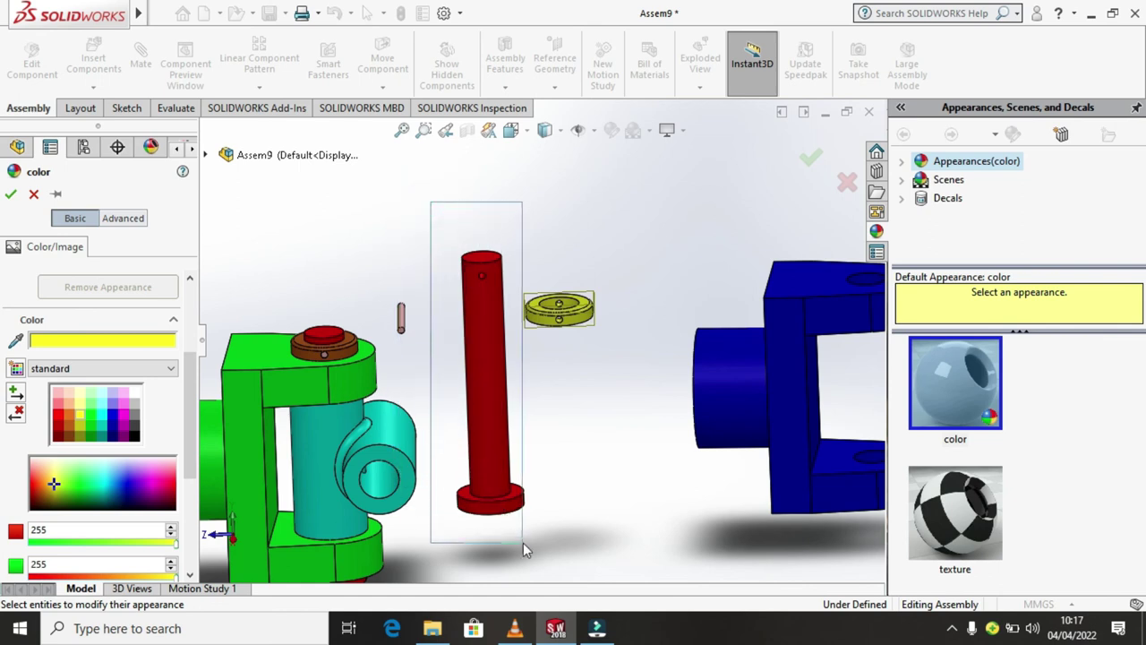
{"action": "left_click_drag", "start_coordinate": [525, 546], "coordinate": [525, 540]}
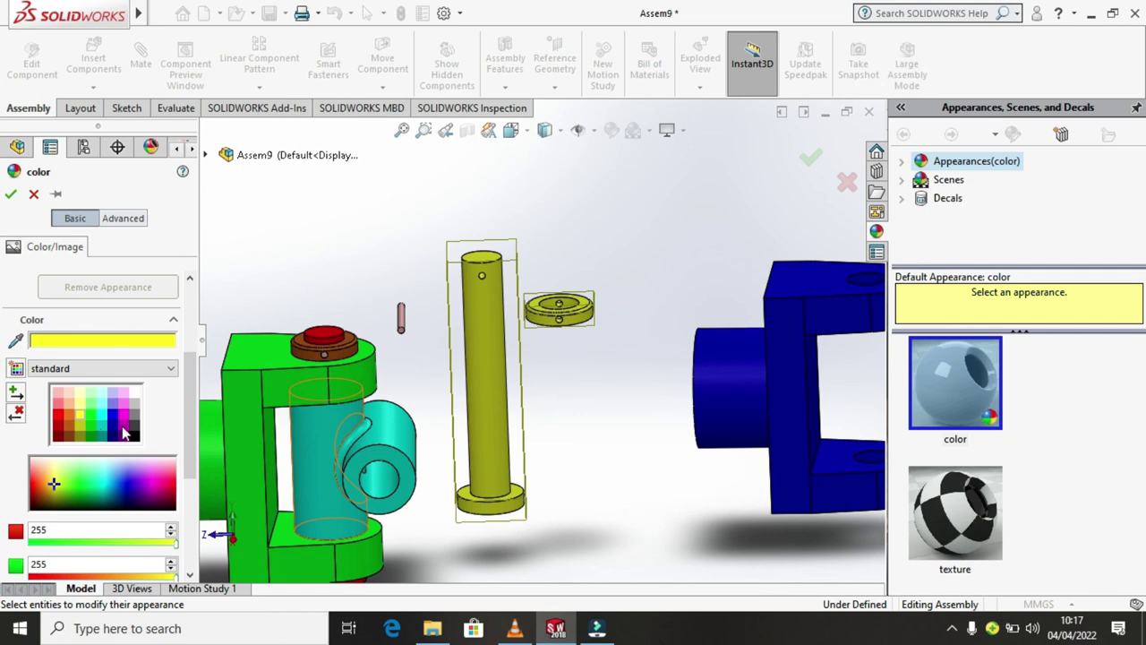
{"action": "left_click", "coordinate": [124, 426]}
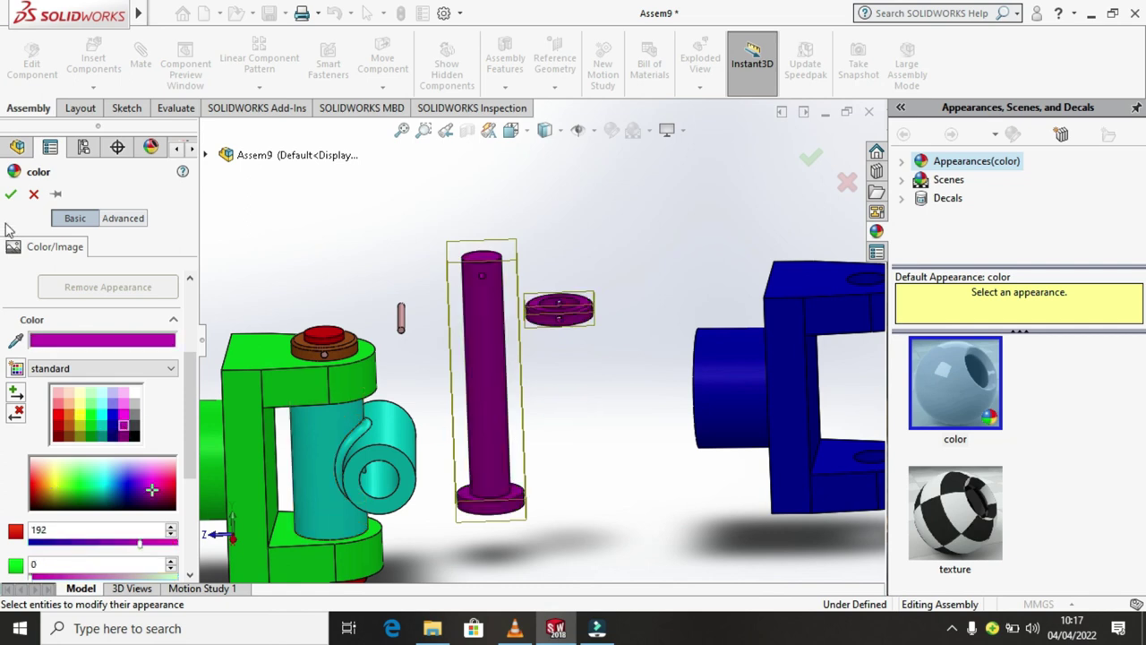
{"action": "left_click", "coordinate": [11, 195]}
Step: Recolour the COLLAR<2> disc yellow and confirm it
{"action": "left_click", "coordinate": [531, 266]}
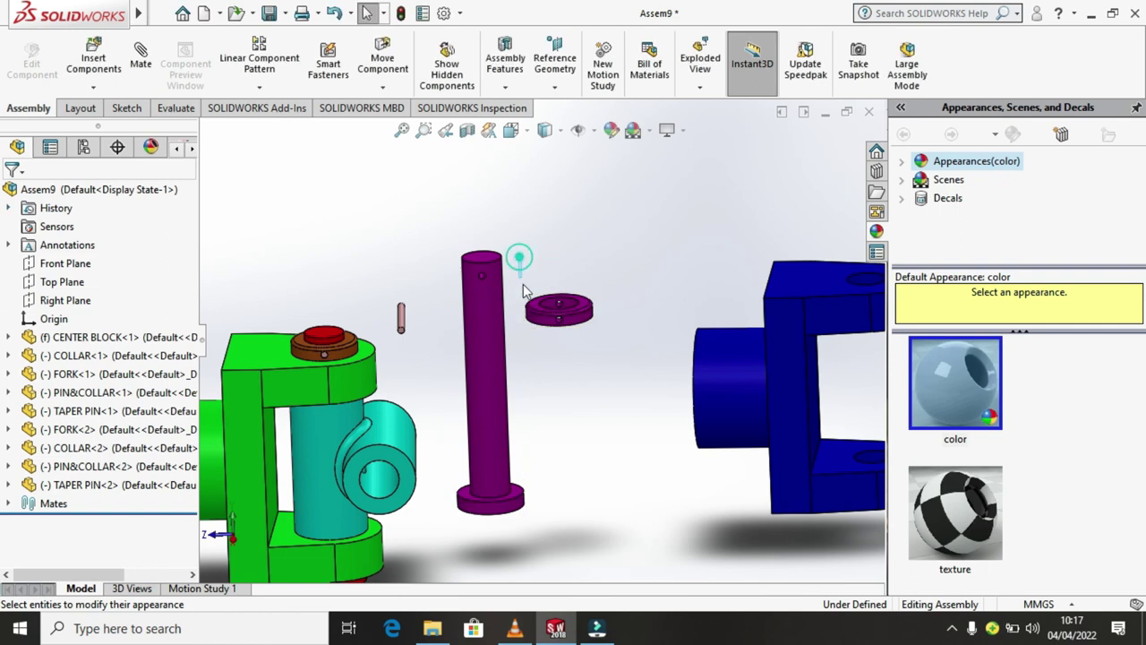
{"action": "left_click", "coordinate": [573, 321]}
{"action": "left_click", "coordinate": [611, 128]}
{"action": "left_click", "coordinate": [33, 442]}
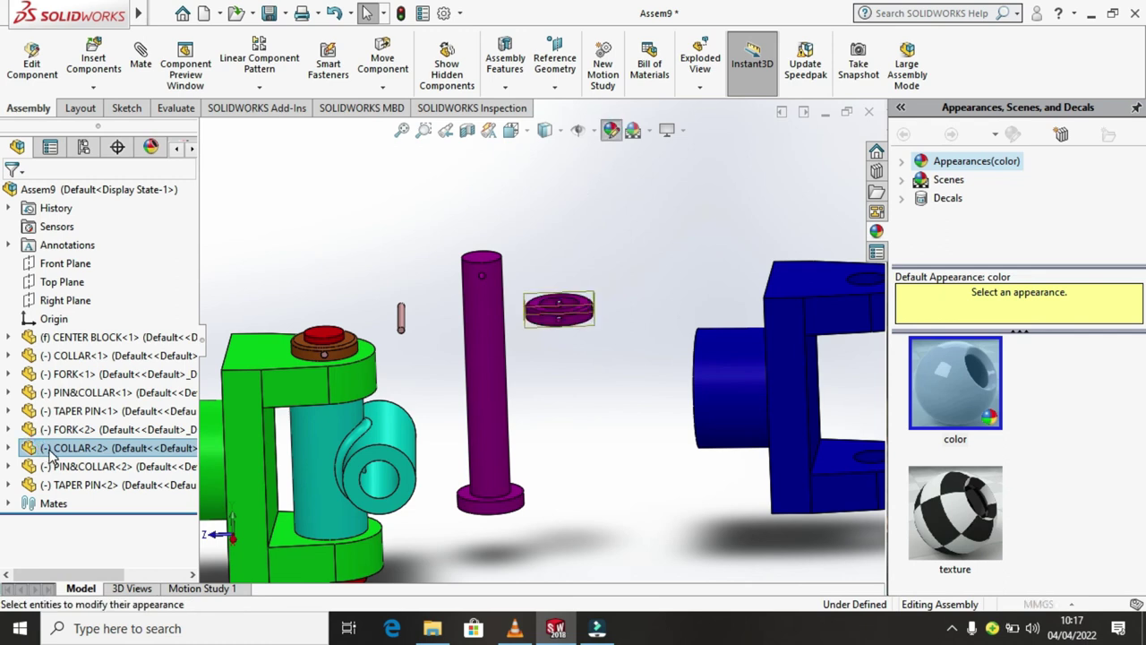
{"action": "scroll", "coordinate": [101, 517], "scroll_direction": "down", "scroll_amount": 4}
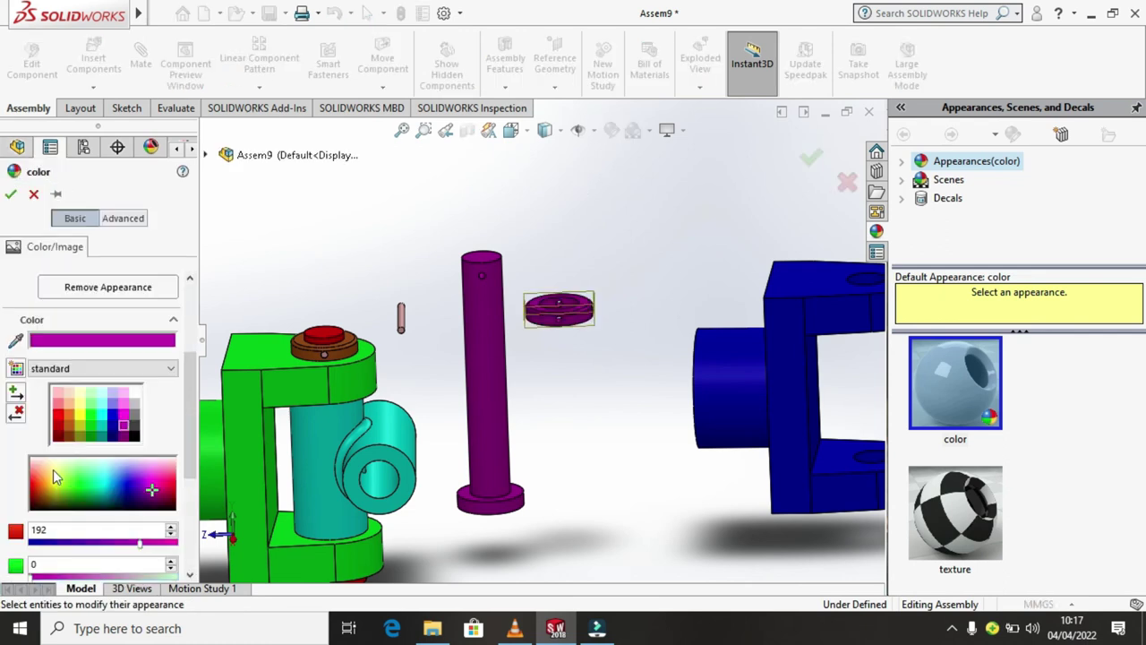
{"action": "left_click", "coordinate": [81, 415]}
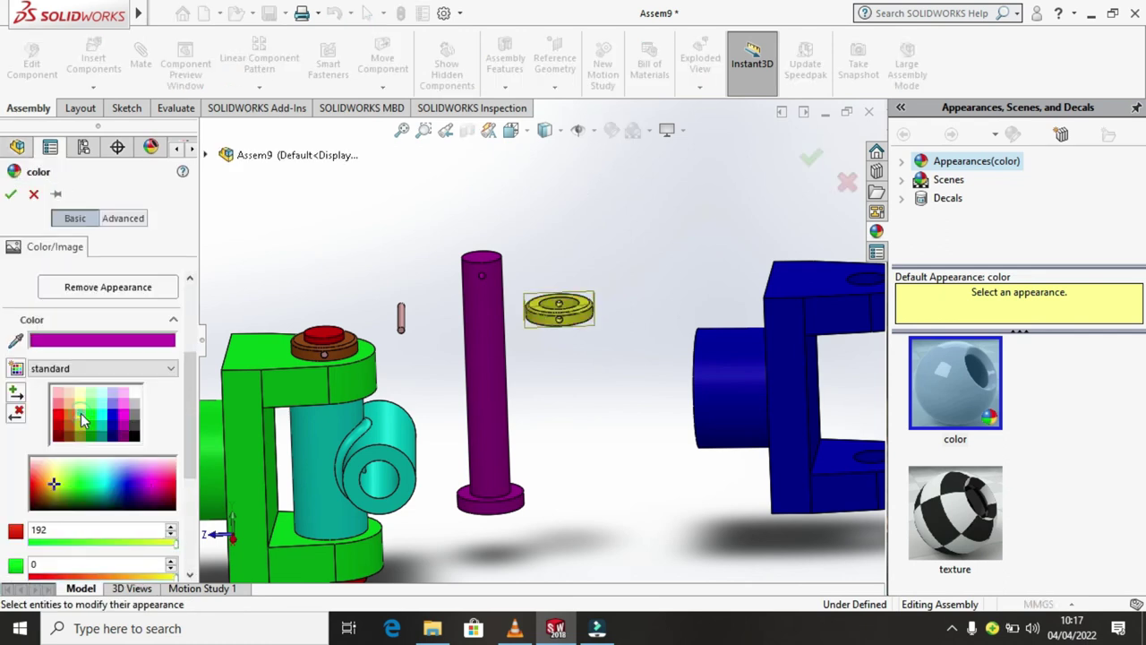
{"action": "left_click", "coordinate": [11, 194]}
{"action": "scroll", "coordinate": [510, 325], "scroll_direction": "up", "scroll_amount": 2}
Step: Drag the purple pin and the blue fork beside the green block
{"action": "scroll", "coordinate": [529, 376], "scroll_direction": "up", "scroll_amount": 2}
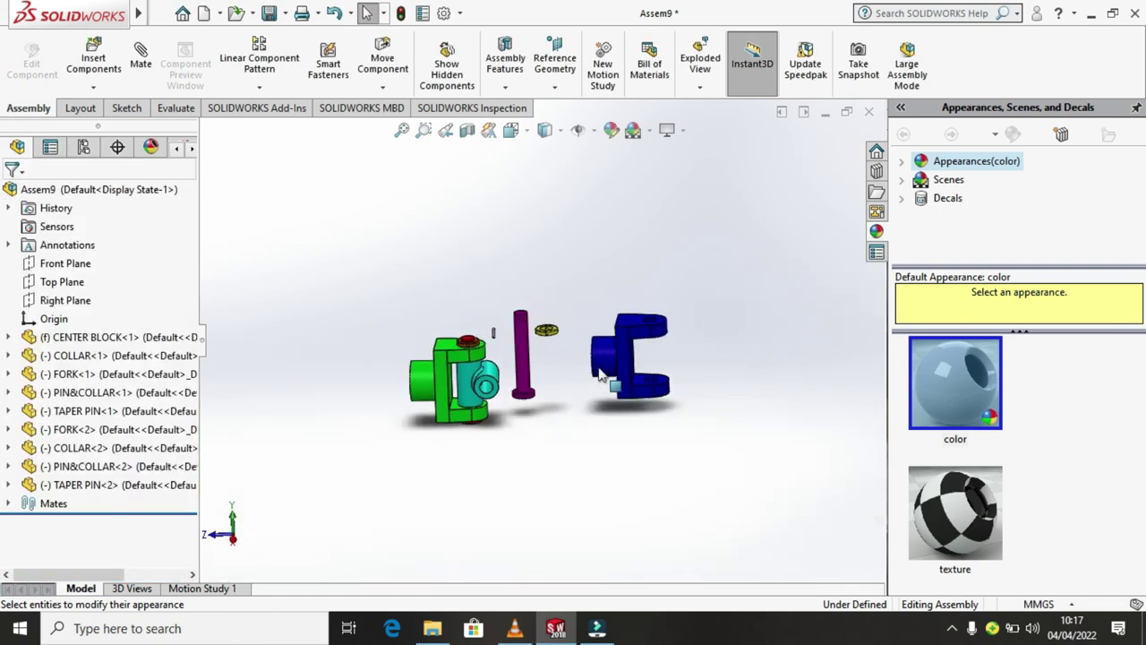
{"action": "scroll", "coordinate": [534, 403], "scroll_direction": "up", "scroll_amount": 1}
{"action": "left_click_drag", "start_coordinate": [537, 295], "coordinate": [8, 340]}
{"action": "key", "text": "Escape"}
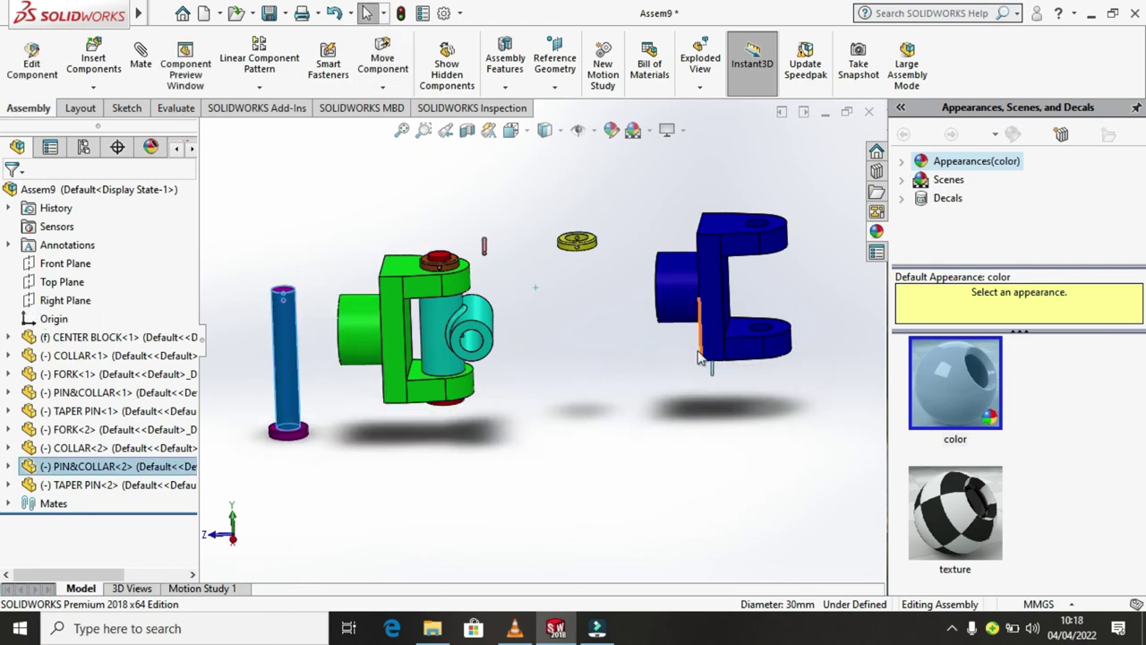
{"action": "left_click_drag", "start_coordinate": [689, 315], "coordinate": [551, 338]}
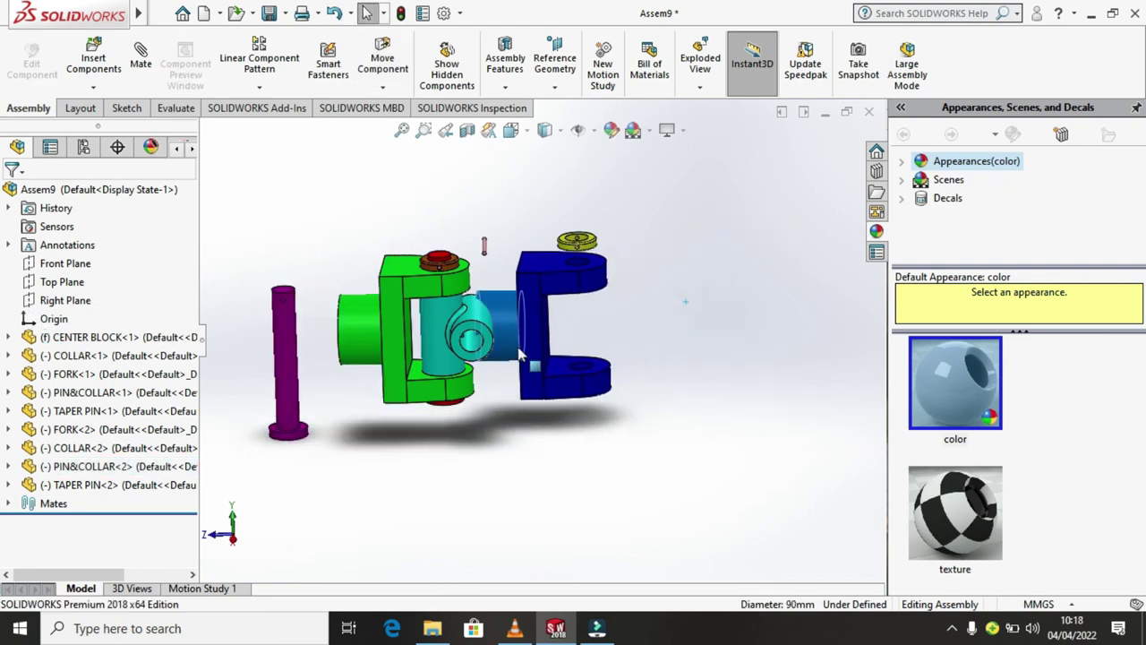
Step: Rotate the blue fork with Rotate Component so its arms face the centre block
{"action": "left_click", "coordinate": [382, 87]}
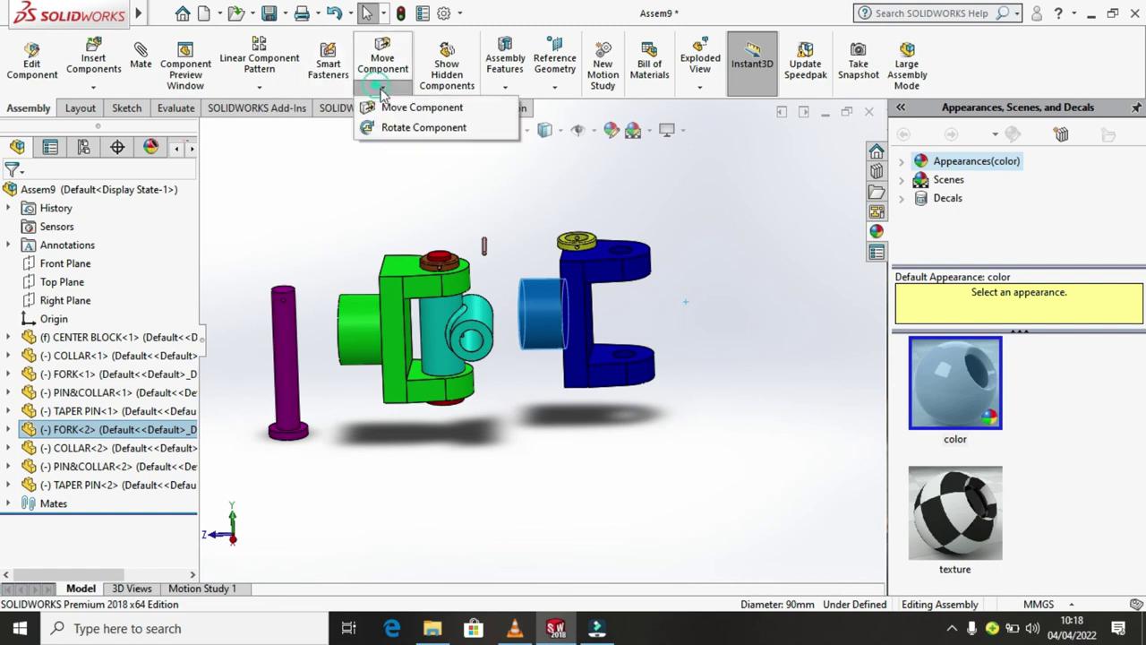
{"action": "left_click", "coordinate": [402, 128]}
{"action": "left_click_drag", "start_coordinate": [596, 263], "coordinate": [597, 266]}
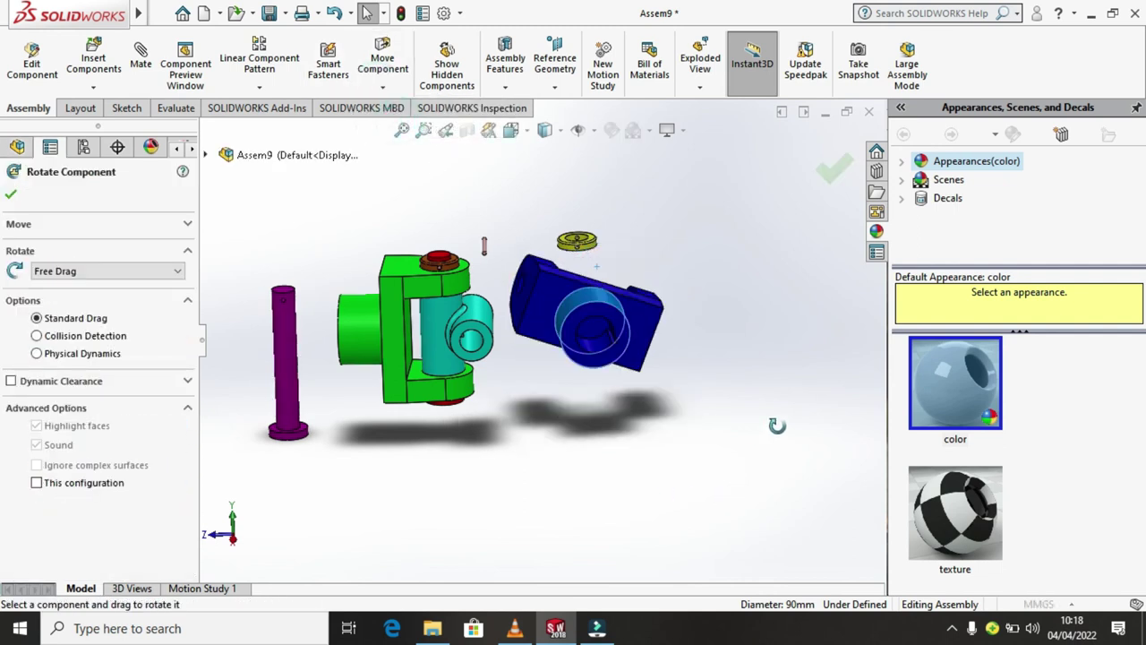
{"action": "left_click_drag", "start_coordinate": [856, 451], "coordinate": [640, 445]}
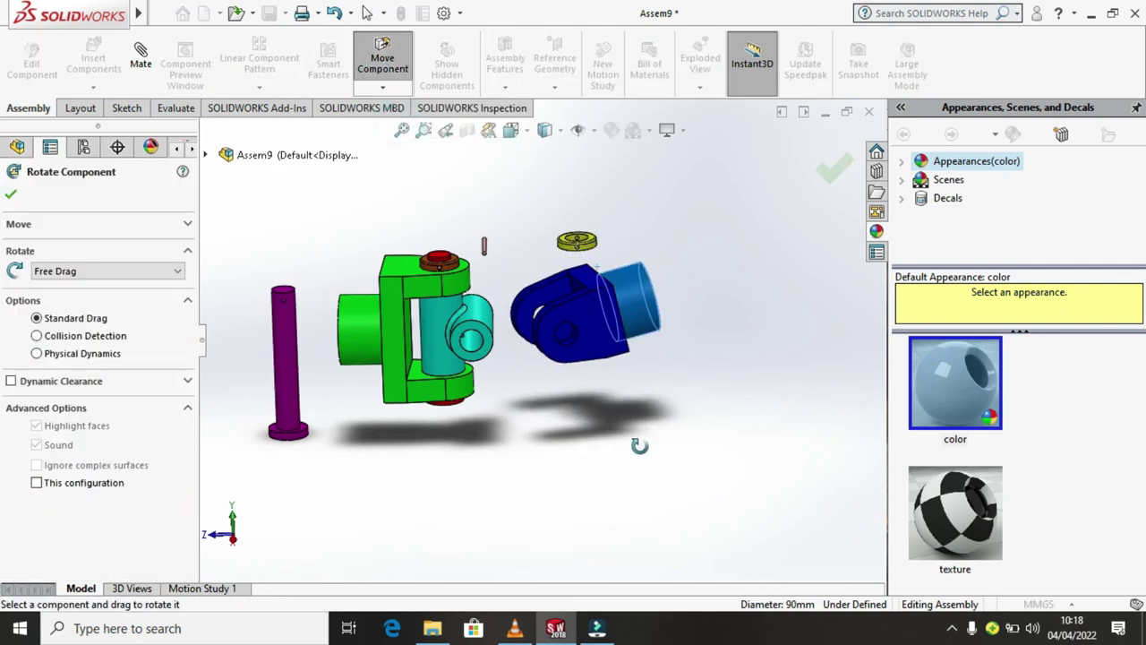
{"action": "key", "text": "Escape"}
{"action": "scroll", "coordinate": [591, 399], "scroll_direction": "down", "scroll_amount": 5}
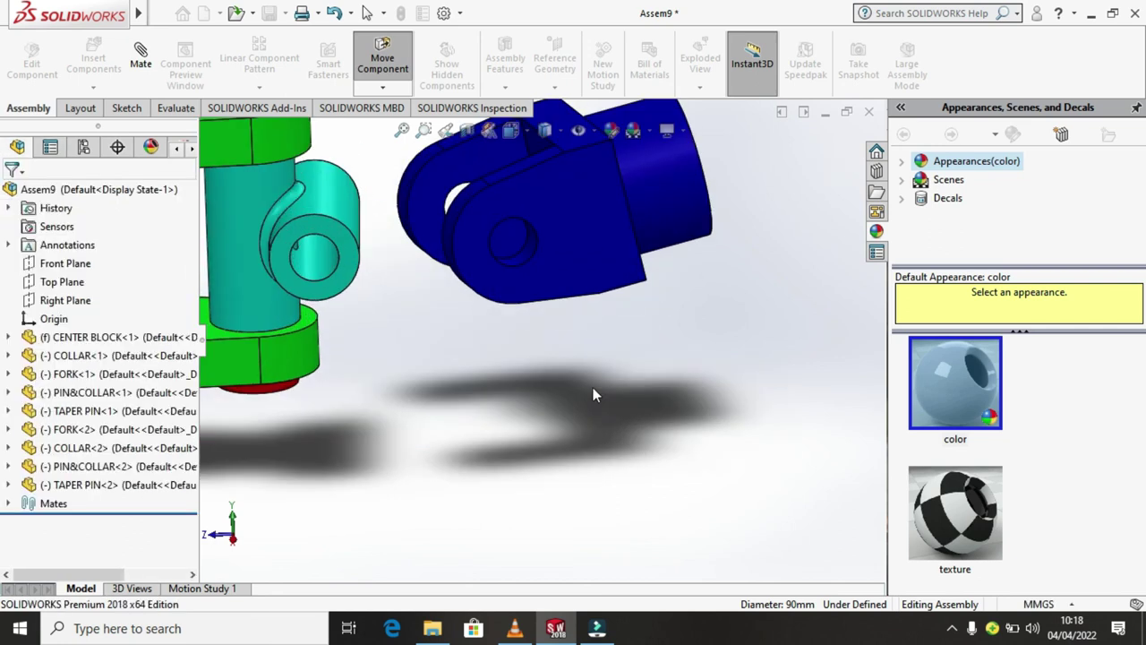
{"action": "scroll", "coordinate": [593, 392], "scroll_direction": "down", "scroll_amount": 2}
{"action": "scroll", "coordinate": [403, 281], "scroll_direction": "up", "scroll_amount": 4}
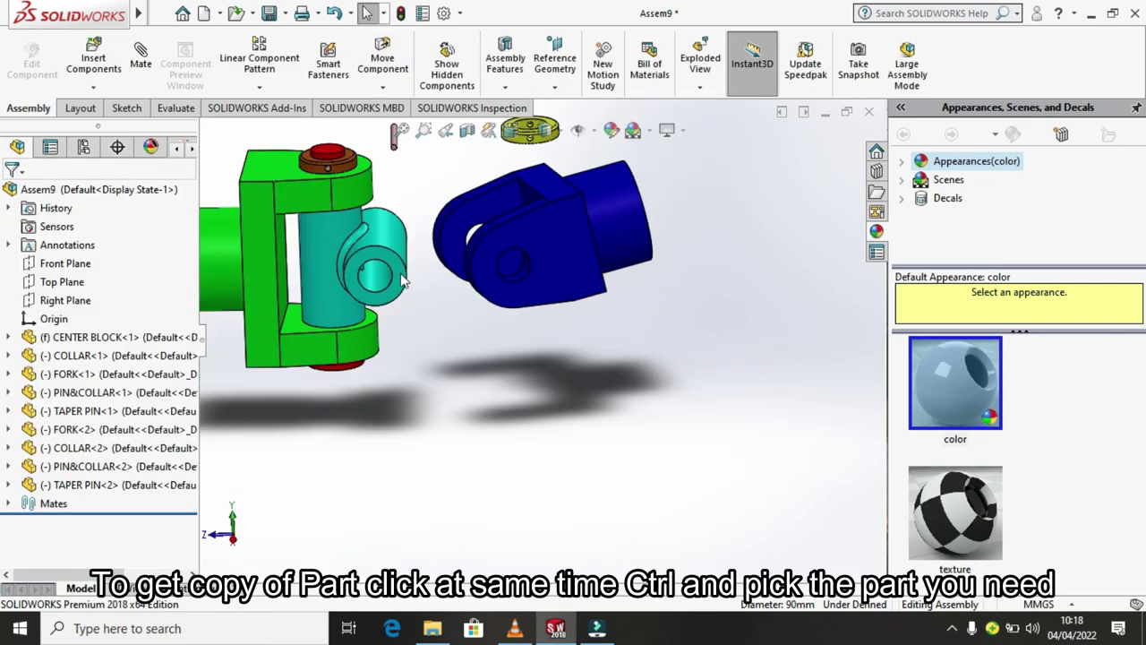
{"action": "left_click", "coordinate": [142, 70]}
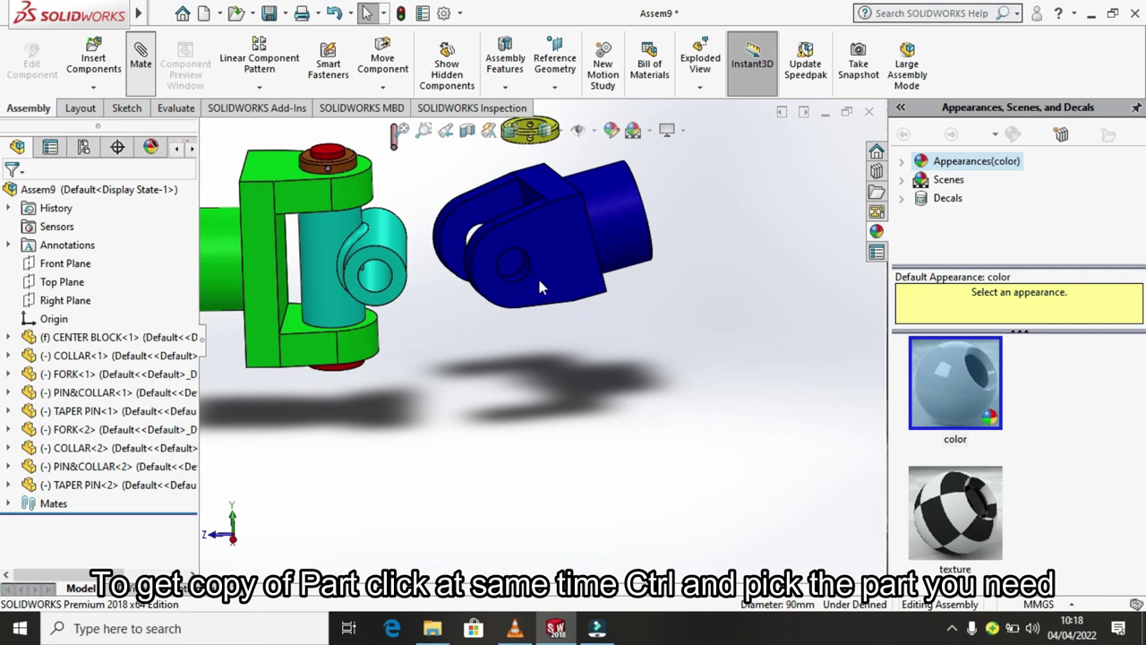
Step: Mate the blue fork's hole edge coincident to the centre block face
{"action": "scroll", "coordinate": [522, 275], "scroll_direction": "down", "scroll_amount": 1}
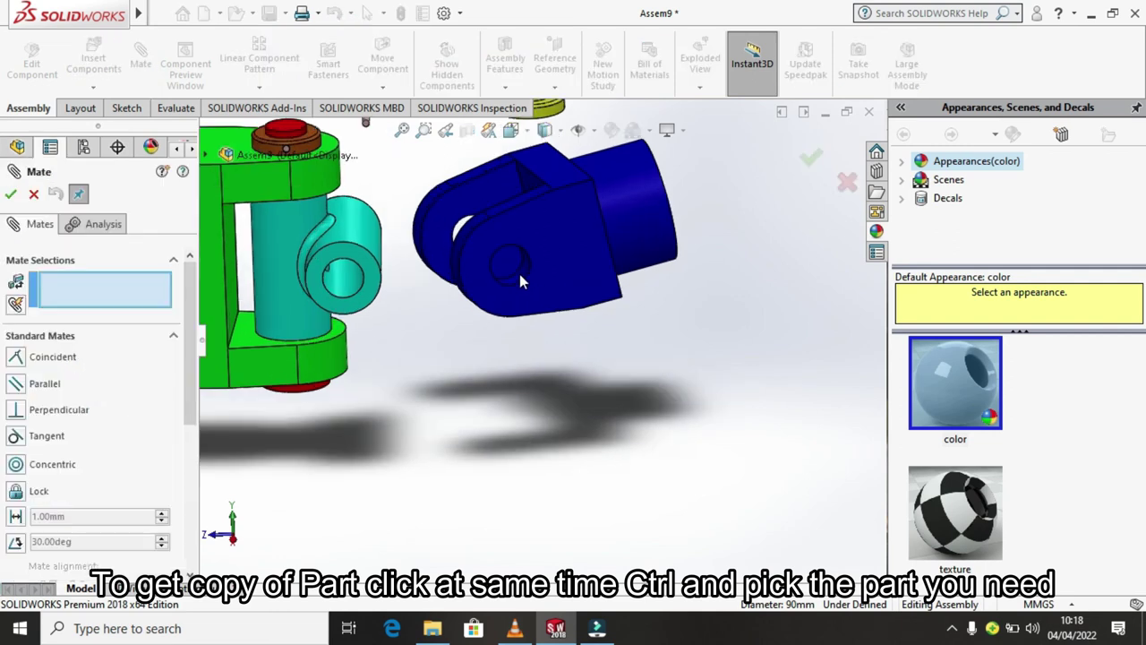
{"action": "left_click", "coordinate": [464, 229]}
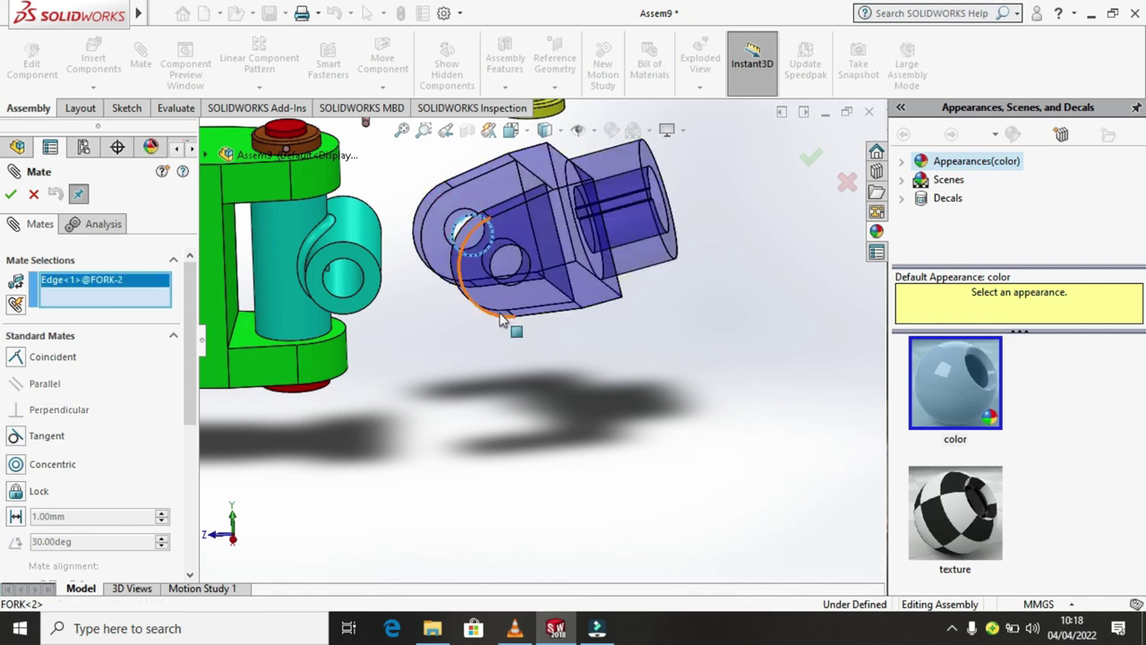
{"action": "middle_click_drag", "start_coordinate": [543, 381], "coordinate": [420, 356]}
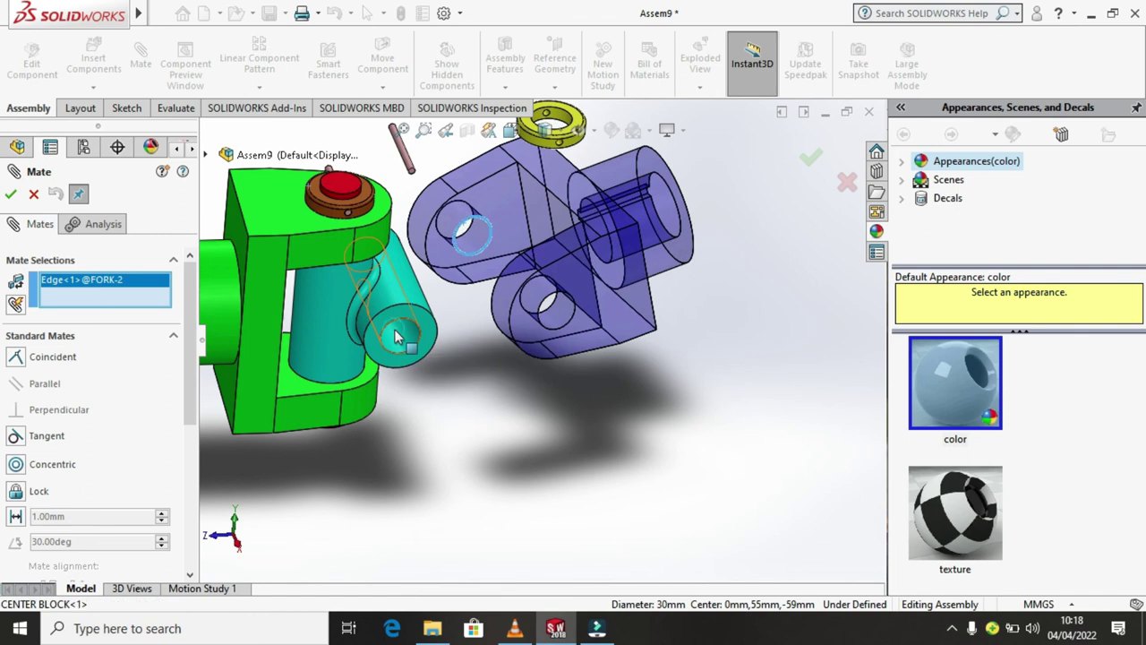
{"action": "left_click", "coordinate": [395, 337]}
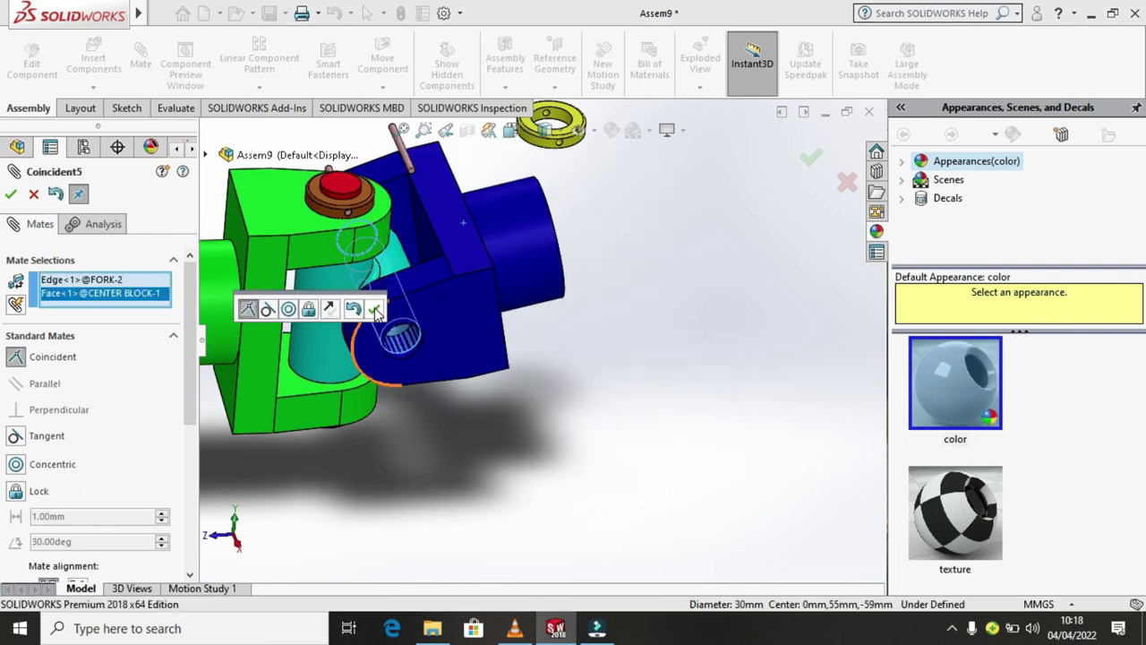
{"action": "left_click", "coordinate": [375, 309]}
Step: Mate a fork arm face coincident to the centre block's arm edge
{"action": "mouse_move", "coordinate": [607, 325]}
{"action": "middle_mouse_down"}
{"action": "mouse_move", "coordinate": [409, 360]}
{"action": "mouse_move", "coordinate": [438, 337]}
{"action": "middle_mouse_up"}
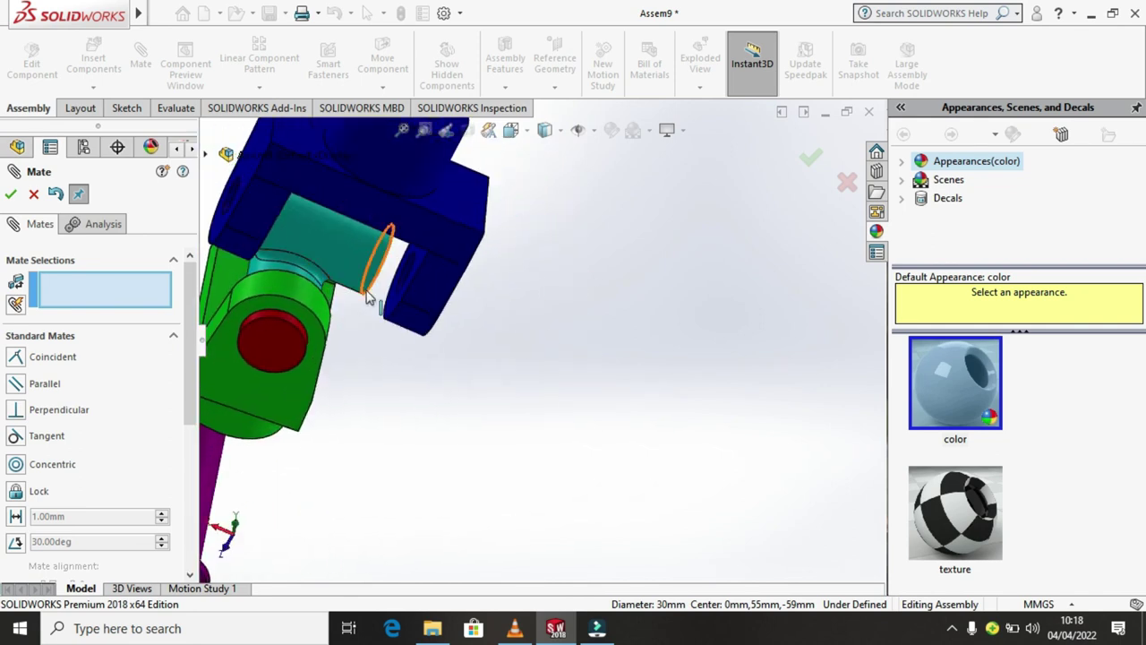
{"action": "mouse_move", "coordinate": [602, 358]}
{"action": "middle_mouse_down"}
{"action": "mouse_move", "coordinate": [619, 371]}
{"action": "mouse_move", "coordinate": [430, 303]}
{"action": "middle_mouse_up"}
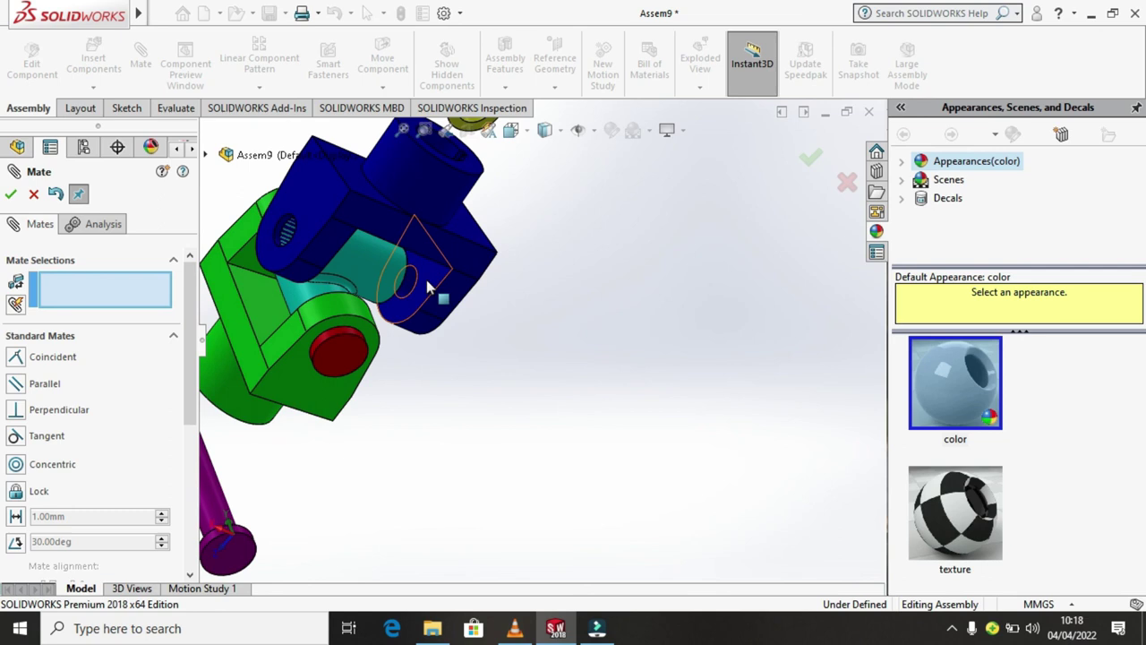
{"action": "left_click", "coordinate": [428, 287]}
{"action": "middle_click_drag", "start_coordinate": [573, 334], "coordinate": [446, 320]}
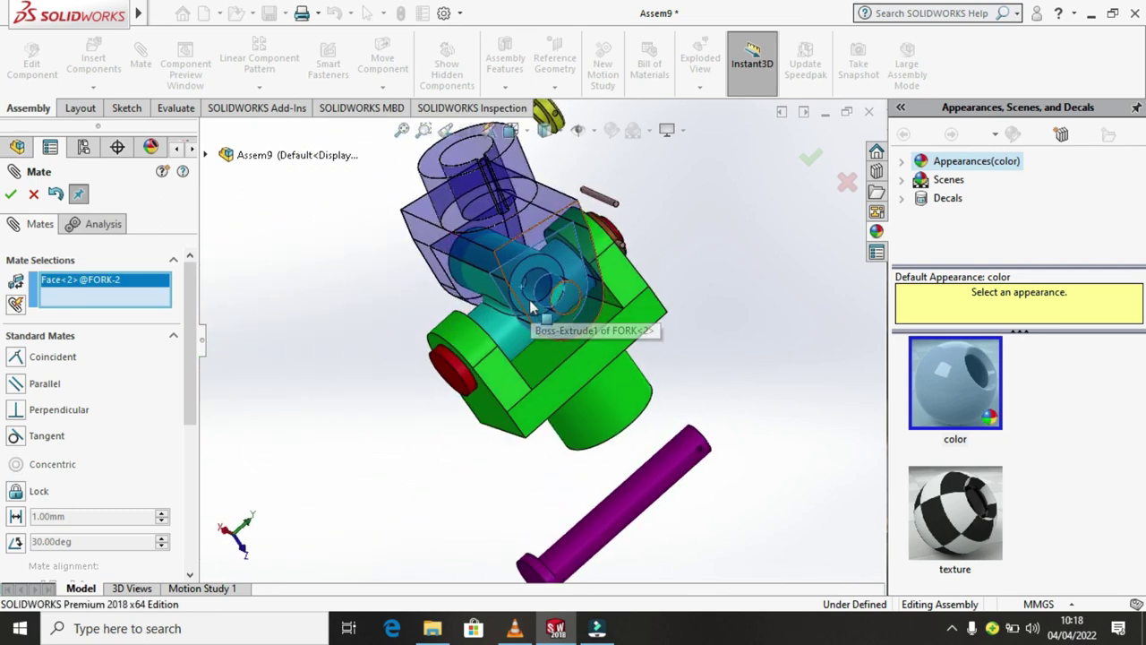
{"action": "mouse_move", "coordinate": [531, 300]}
{"action": "middle_mouse_down"}
{"action": "mouse_move", "coordinate": [555, 311]}
{"action": "mouse_move", "coordinate": [528, 319]}
{"action": "middle_mouse_up"}
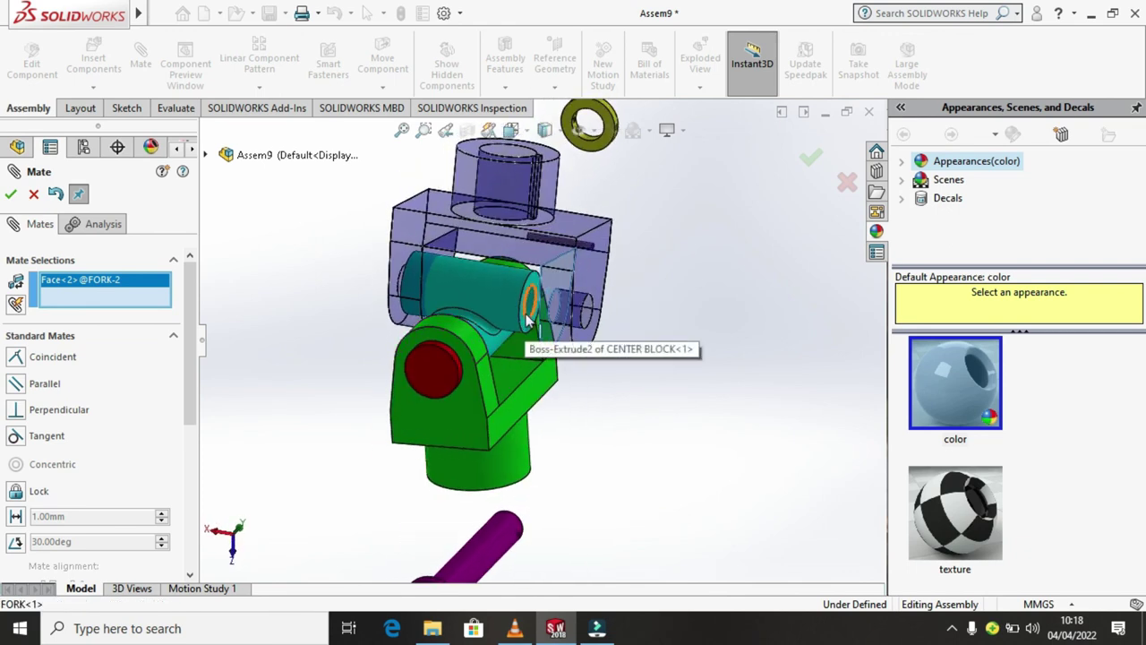
{"action": "left_click", "coordinate": [528, 319]}
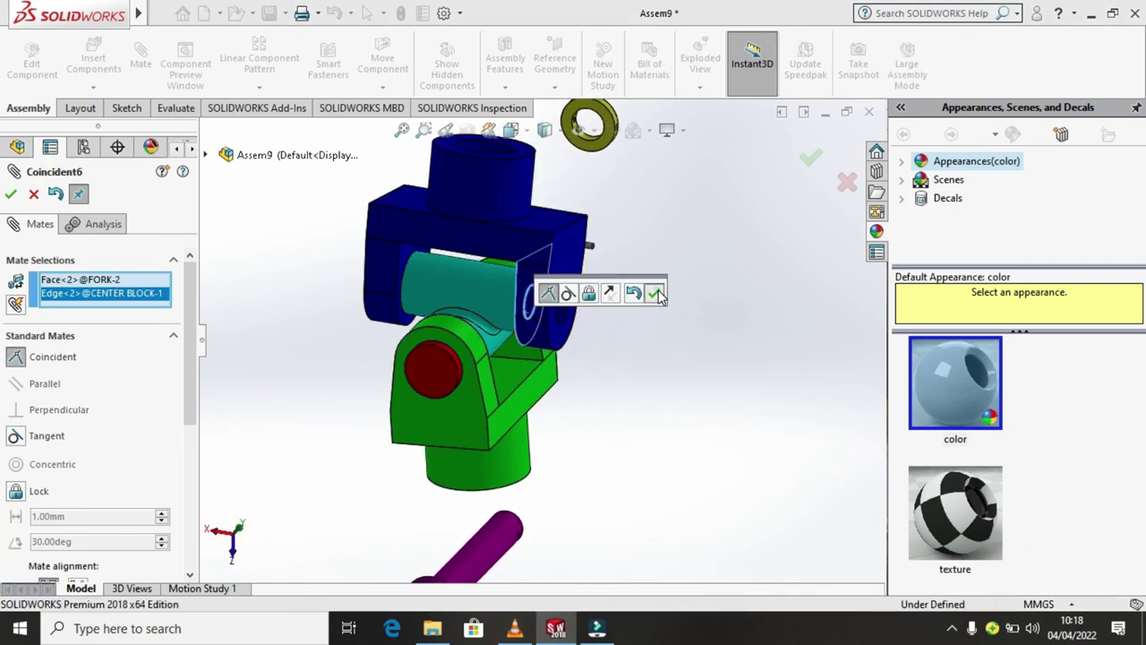
{"action": "left_click", "coordinate": [658, 296]}
{"action": "scroll", "coordinate": [628, 375], "scroll_direction": "up", "scroll_amount": 5}
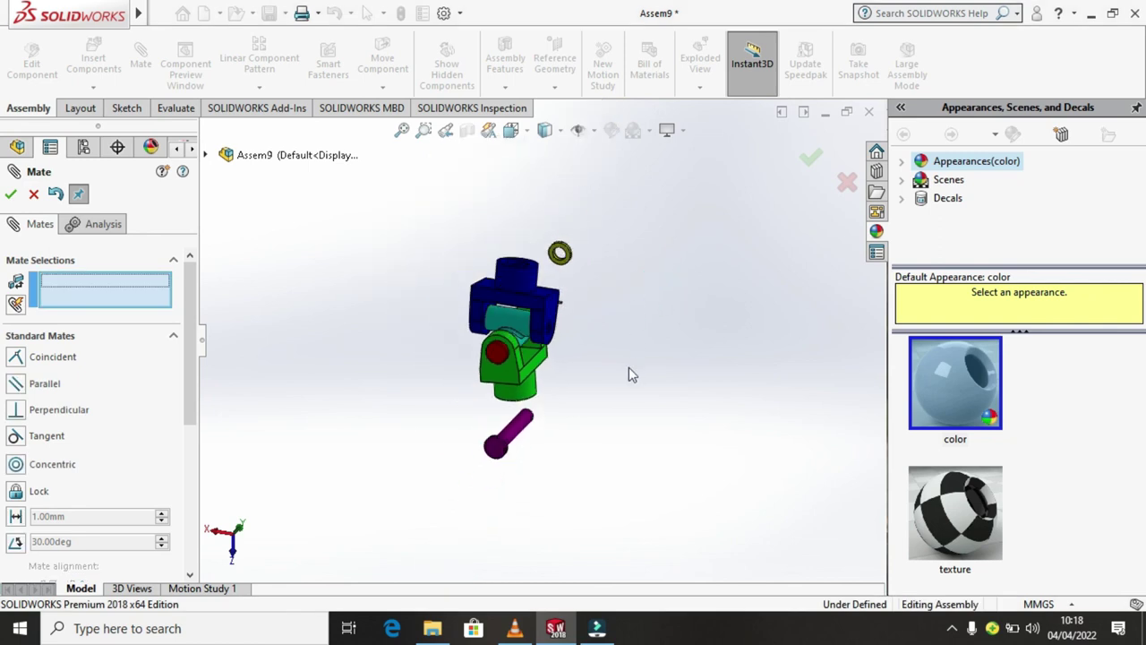
Step: Add a Concentric mate between the second pin and the blue fork's hole
{"action": "left_click", "coordinate": [515, 434]}
{"action": "middle_click_drag", "start_coordinate": [583, 367], "coordinate": [502, 351]}
{"action": "scroll", "coordinate": [490, 347], "scroll_direction": "down", "scroll_amount": 5}
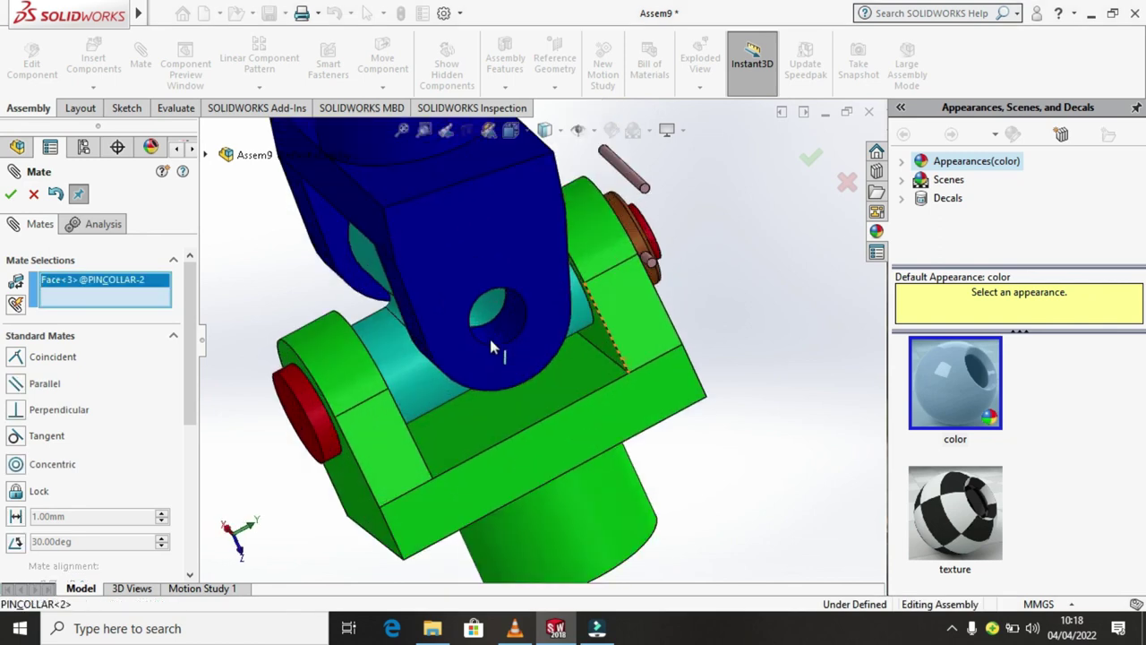
{"action": "left_click", "coordinate": [512, 334]}
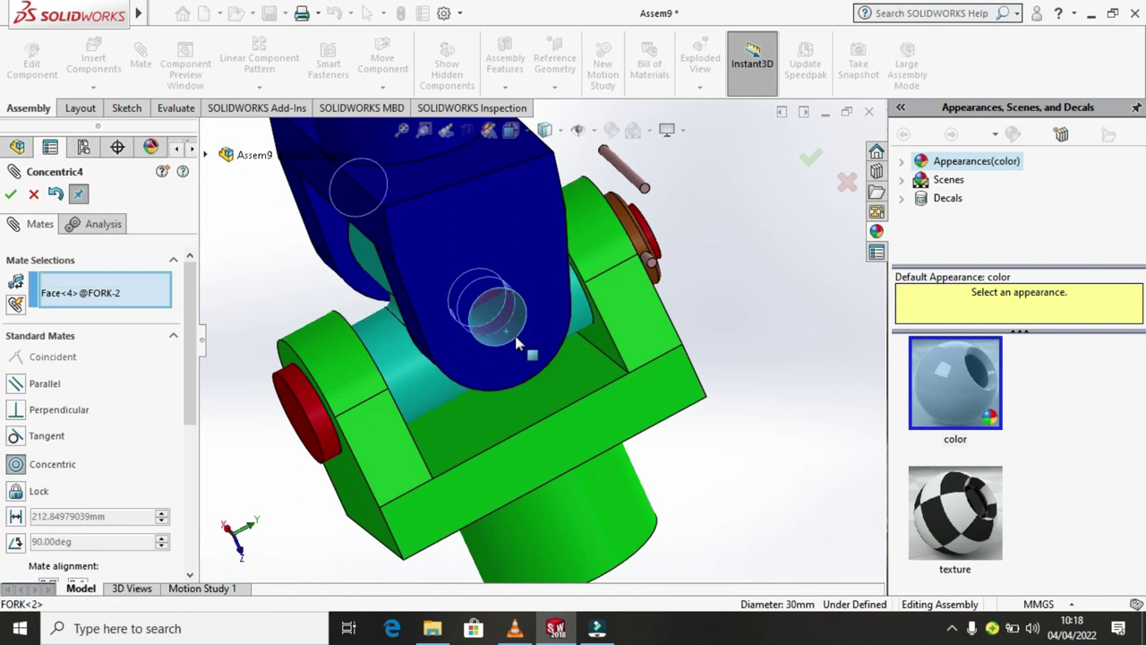
{"action": "left_click", "coordinate": [730, 319]}
{"action": "mouse_move", "coordinate": [746, 397]}
{"action": "middle_mouse_down"}
{"action": "mouse_move", "coordinate": [591, 370]}
{"action": "mouse_move", "coordinate": [555, 349]}
{"action": "mouse_move", "coordinate": [385, 328]}
{"action": "middle_mouse_up"}
{"action": "left_click", "coordinate": [555, 349]}
{"action": "scroll", "coordinate": [403, 328], "scroll_direction": "down", "scroll_amount": 3}
{"action": "mouse_move", "coordinate": [370, 375]}
{"action": "middle_mouse_down"}
{"action": "mouse_move", "coordinate": [405, 358]}
{"action": "mouse_move", "coordinate": [366, 385]}
{"action": "middle_mouse_up"}
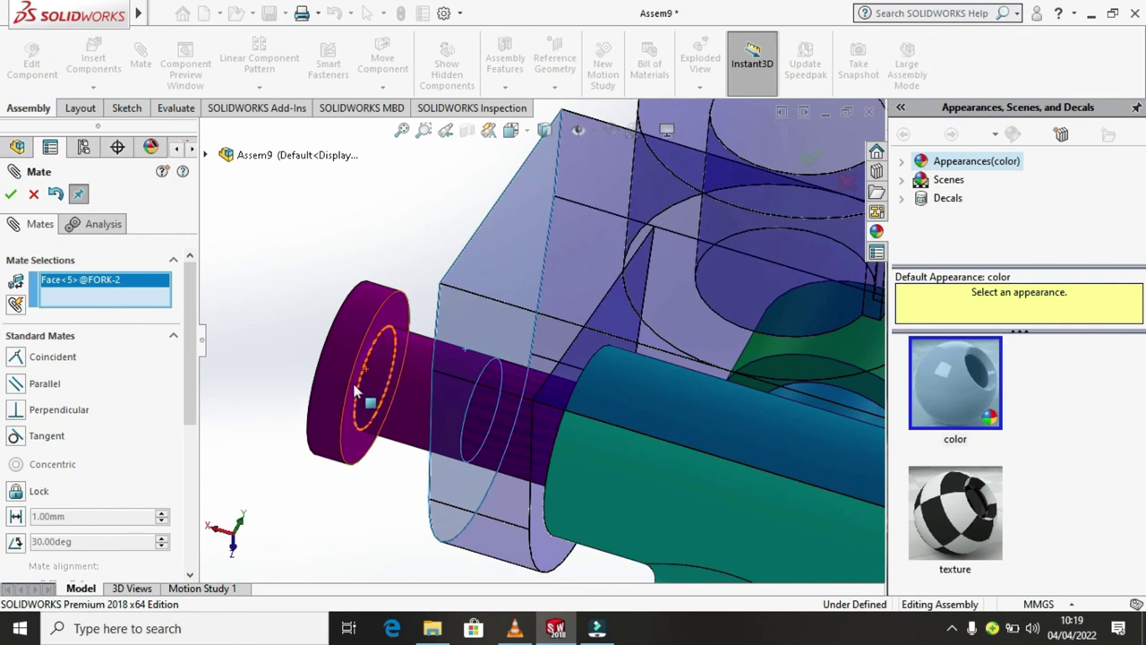
{"action": "left_click", "coordinate": [354, 387]}
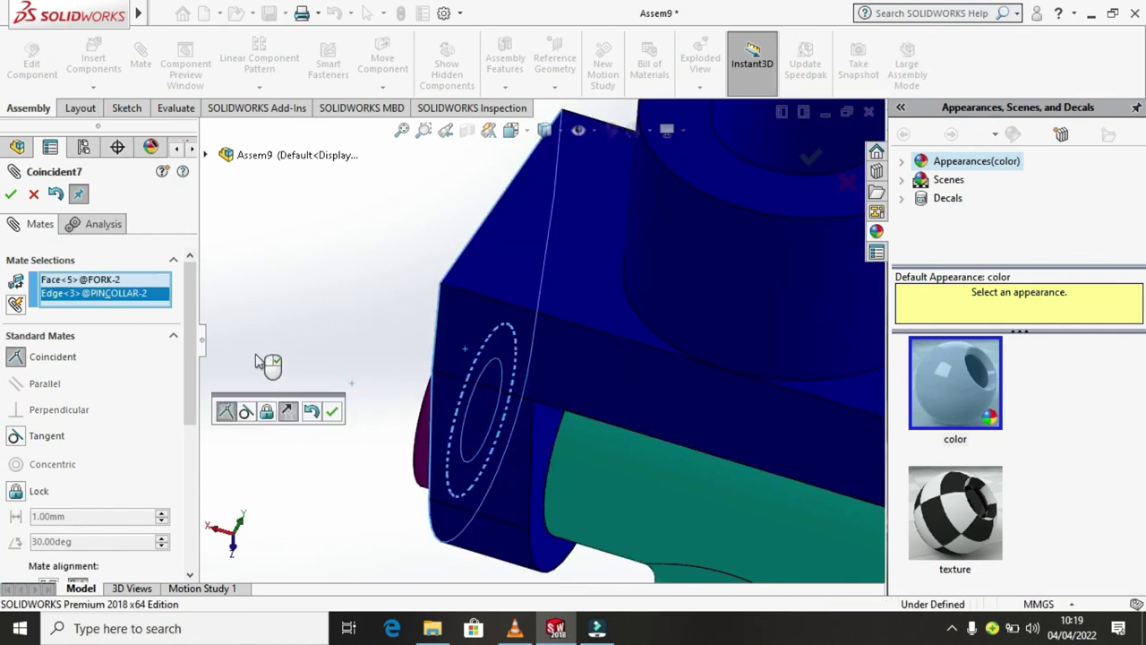
{"action": "left_click", "coordinate": [11, 195]}
{"action": "mouse_move", "coordinate": [256, 281]}
{"action": "middle_mouse_down"}
{"action": "mouse_move", "coordinate": [356, 343]}
{"action": "mouse_move", "coordinate": [346, 313]}
{"action": "middle_mouse_up"}
Step: Mate the COLLAR-2 flat face coincident with the PINCOLLAR-2 pin end edge
{"action": "scroll", "coordinate": [477, 312], "scroll_direction": "up", "scroll_amount": 5}
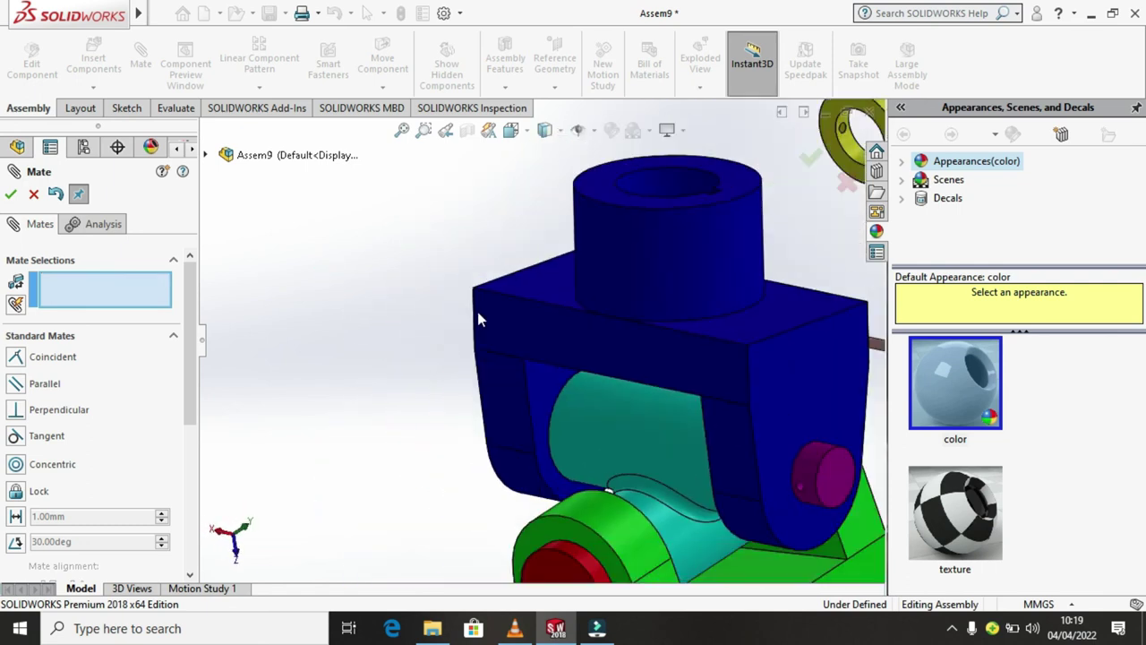
{"action": "scroll", "coordinate": [712, 288], "scroll_direction": "down", "scroll_amount": 5}
{"action": "scroll", "coordinate": [680, 312], "scroll_direction": "up", "scroll_amount": 3}
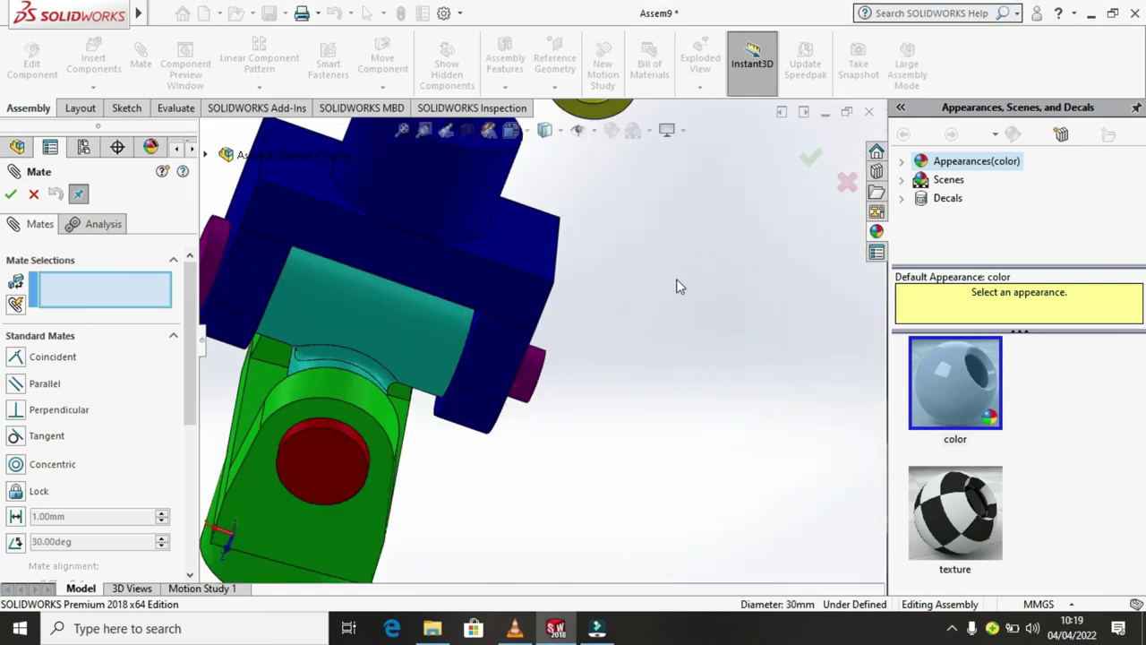
{"action": "scroll", "coordinate": [678, 285], "scroll_direction": "up", "scroll_amount": 3}
{"action": "middle_click_drag", "start_coordinate": [670, 309], "coordinate": [461, 356]}
{"action": "scroll", "coordinate": [332, 259], "scroll_direction": "down", "scroll_amount": 5}
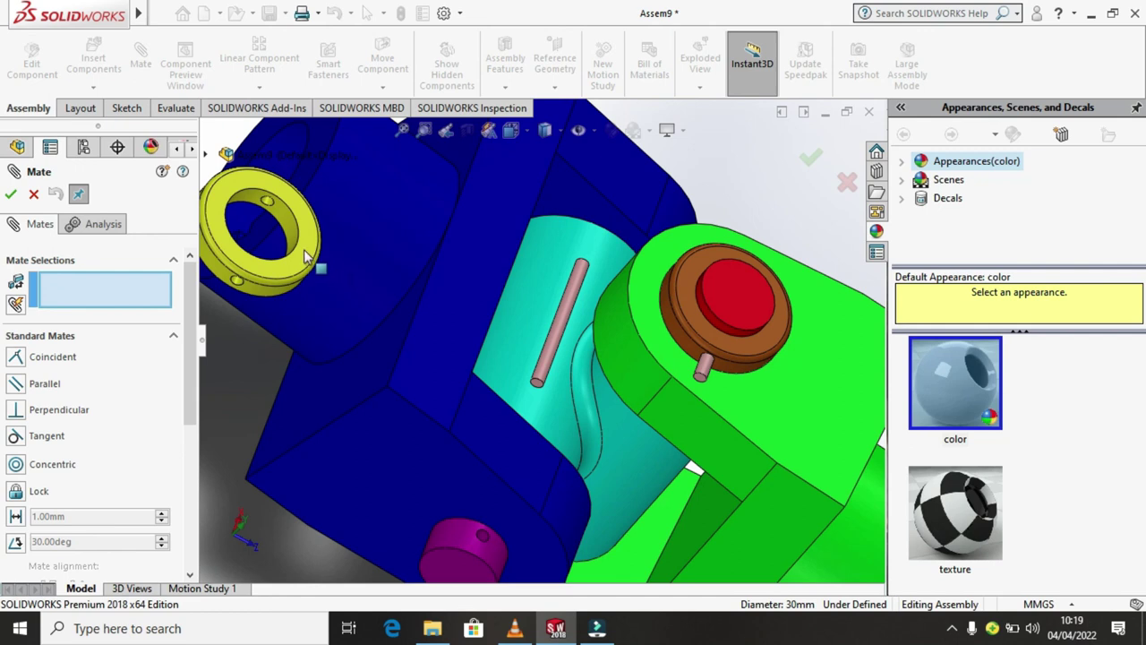
{"action": "scroll", "coordinate": [323, 225], "scroll_direction": "down", "scroll_amount": 2}
{"action": "left_click", "coordinate": [315, 231]}
{"action": "scroll", "coordinate": [402, 319], "scroll_direction": "up", "scroll_amount": 3}
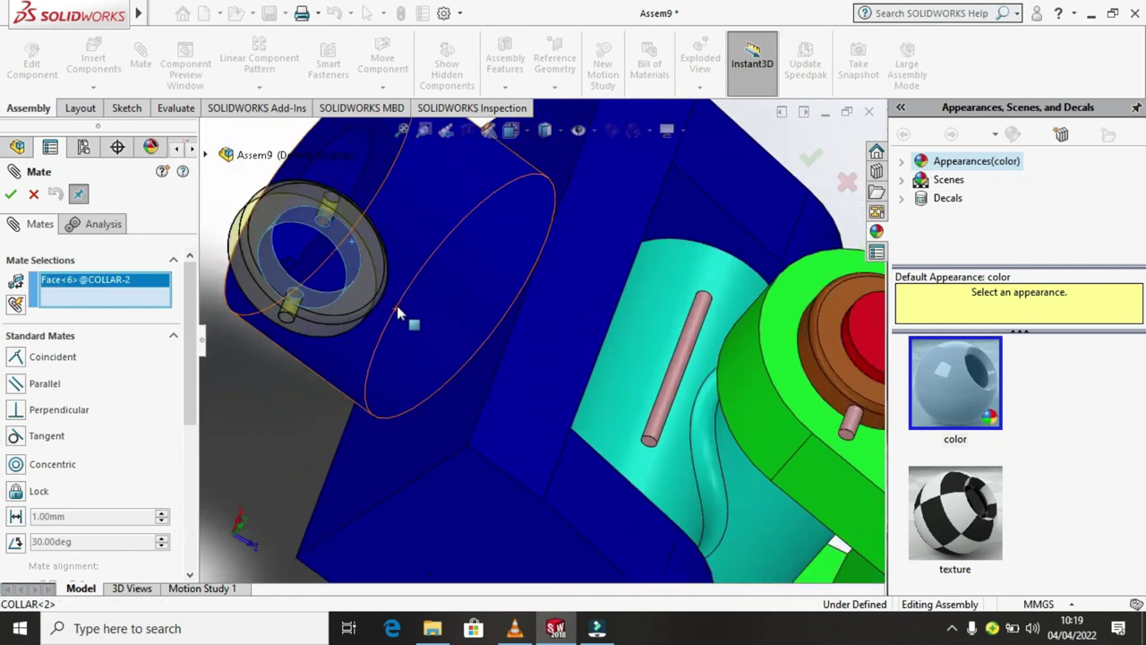
{"action": "scroll", "coordinate": [520, 452], "scroll_direction": "up", "scroll_amount": 5}
{"action": "middle_click_drag", "start_coordinate": [591, 448], "coordinate": [565, 385]}
{"action": "scroll", "coordinate": [565, 385], "scroll_direction": "down", "scroll_amount": 4}
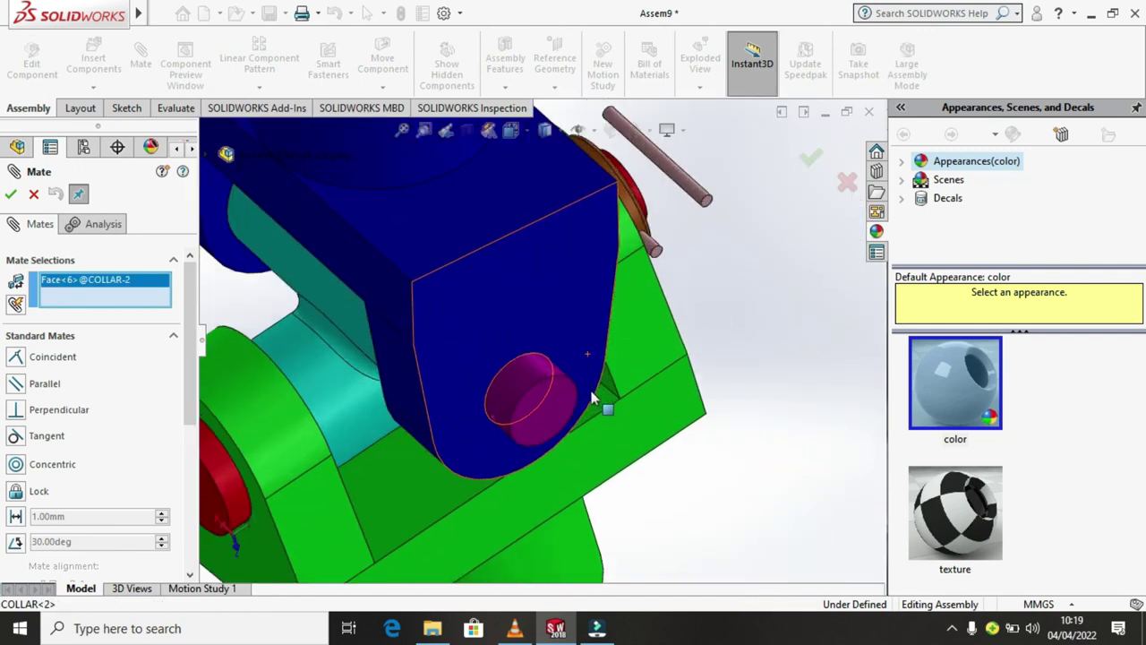
{"action": "scroll", "coordinate": [569, 376], "scroll_direction": "down", "scroll_amount": 3}
{"action": "left_click", "coordinate": [563, 377]}
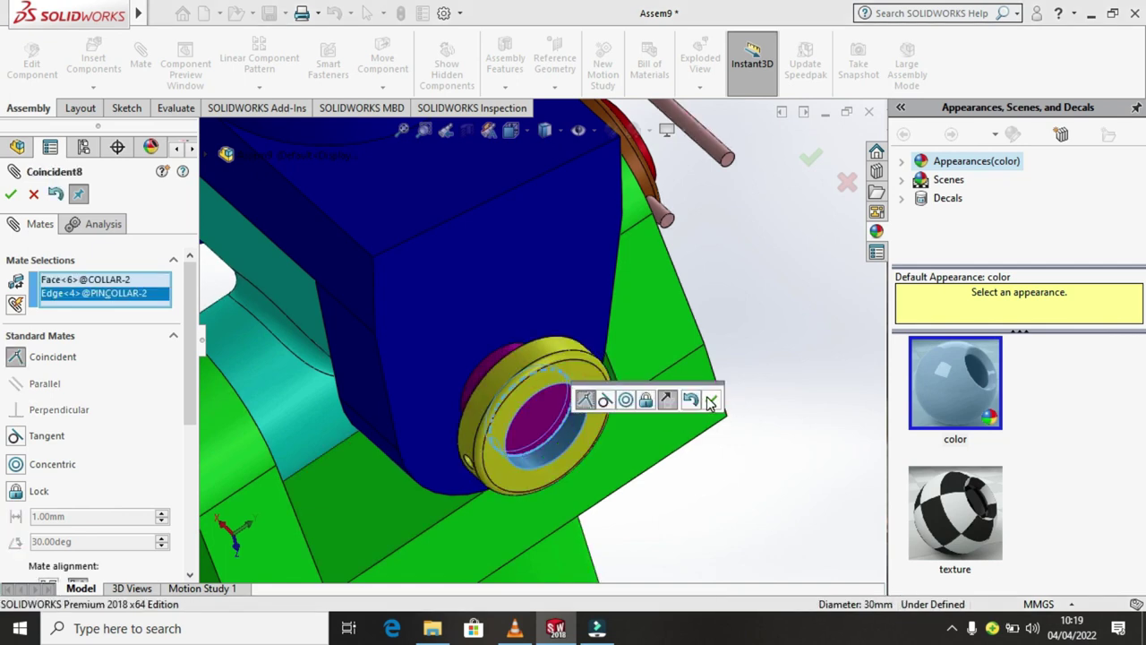
{"action": "left_click", "coordinate": [710, 402]}
Step: Line up the collar's and pin's cross holes with a Concentric mate
{"action": "middle_click_drag", "start_coordinate": [545, 495], "coordinate": [723, 158]}
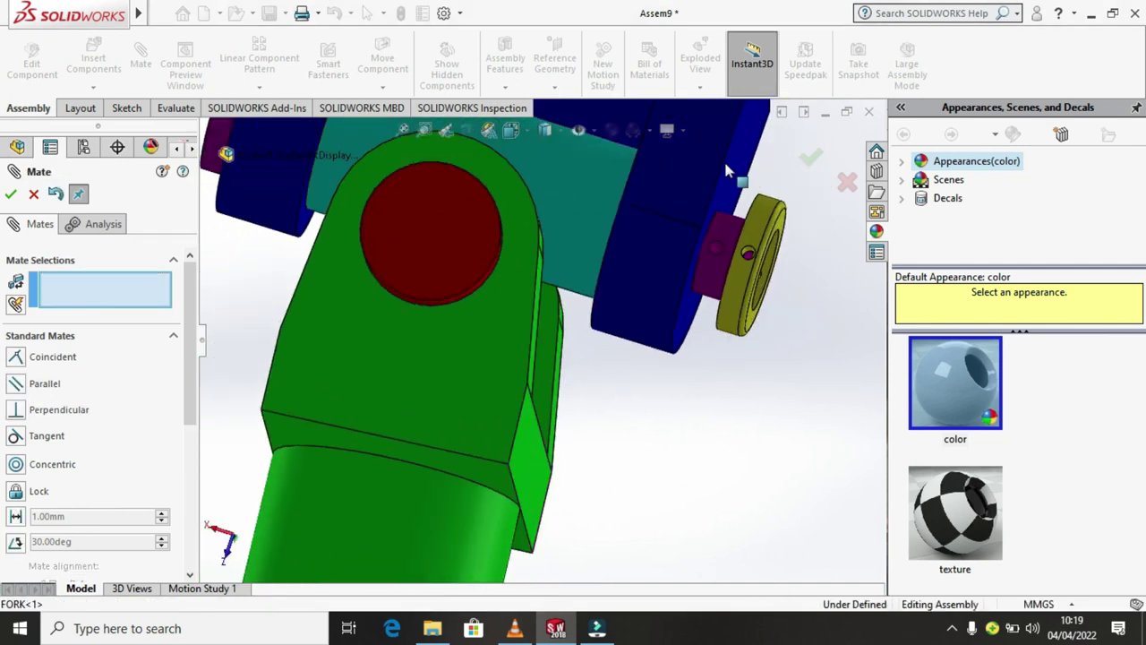
{"action": "scroll", "coordinate": [722, 269], "scroll_direction": "down", "scroll_amount": 3}
{"action": "scroll", "coordinate": [727, 240], "scroll_direction": "down", "scroll_amount": 3}
{"action": "left_click", "coordinate": [687, 254]}
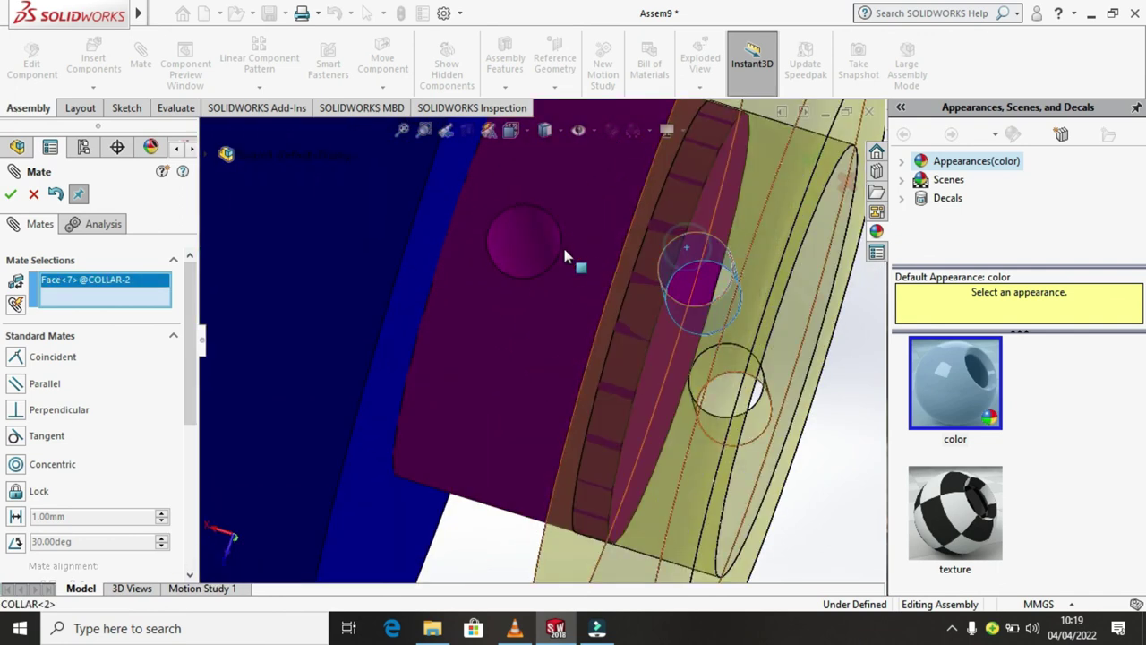
{"action": "left_click", "coordinate": [529, 236]}
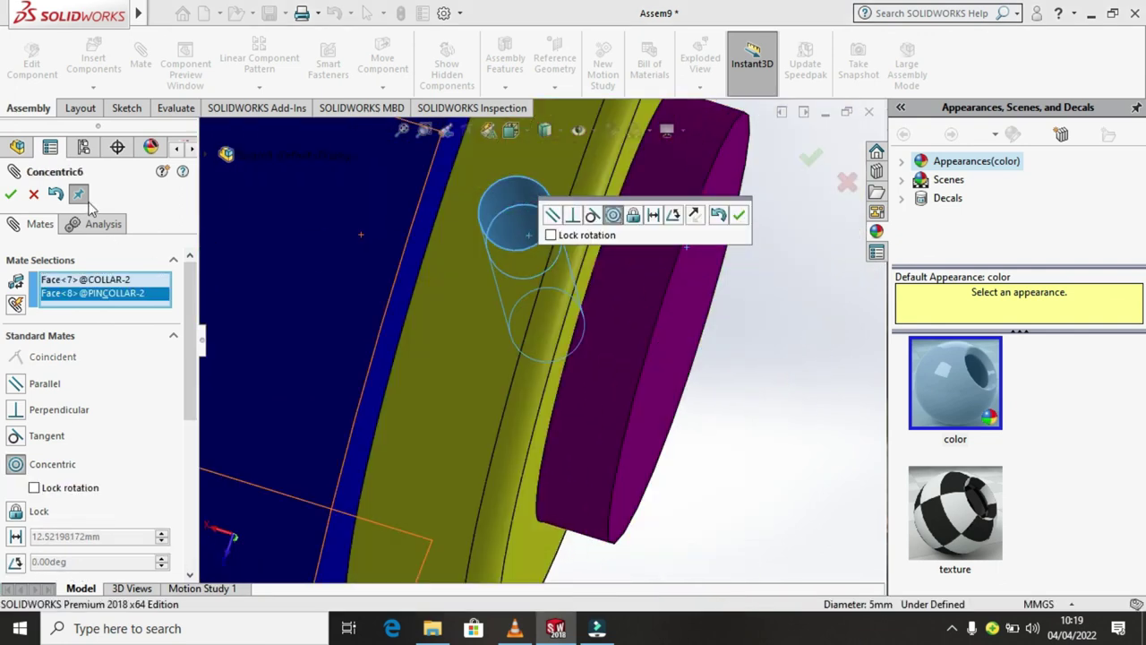
{"action": "left_click", "coordinate": [11, 195]}
{"action": "scroll", "coordinate": [549, 295], "scroll_direction": "up", "scroll_amount": 2}
{"action": "scroll", "coordinate": [639, 302], "scroll_direction": "up", "scroll_amount": 3}
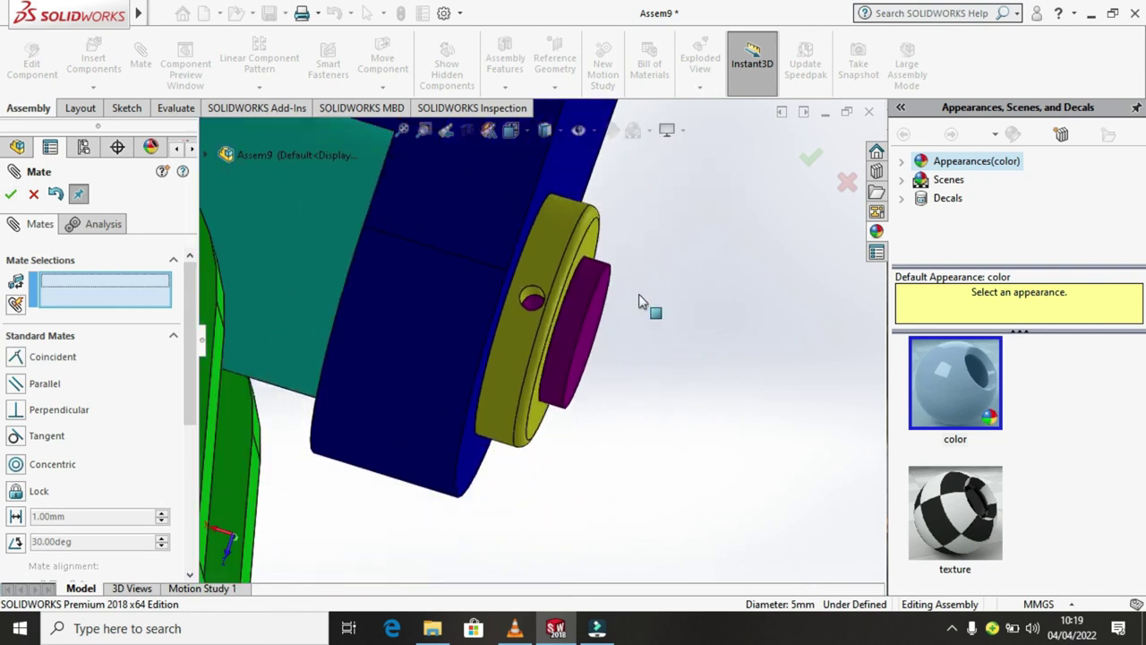
{"action": "scroll", "coordinate": [644, 284], "scroll_direction": "up", "scroll_amount": 3}
{"action": "scroll", "coordinate": [645, 282], "scroll_direction": "up", "scroll_amount": 3}
{"action": "scroll", "coordinate": [622, 358], "scroll_direction": "up", "scroll_amount": 2}
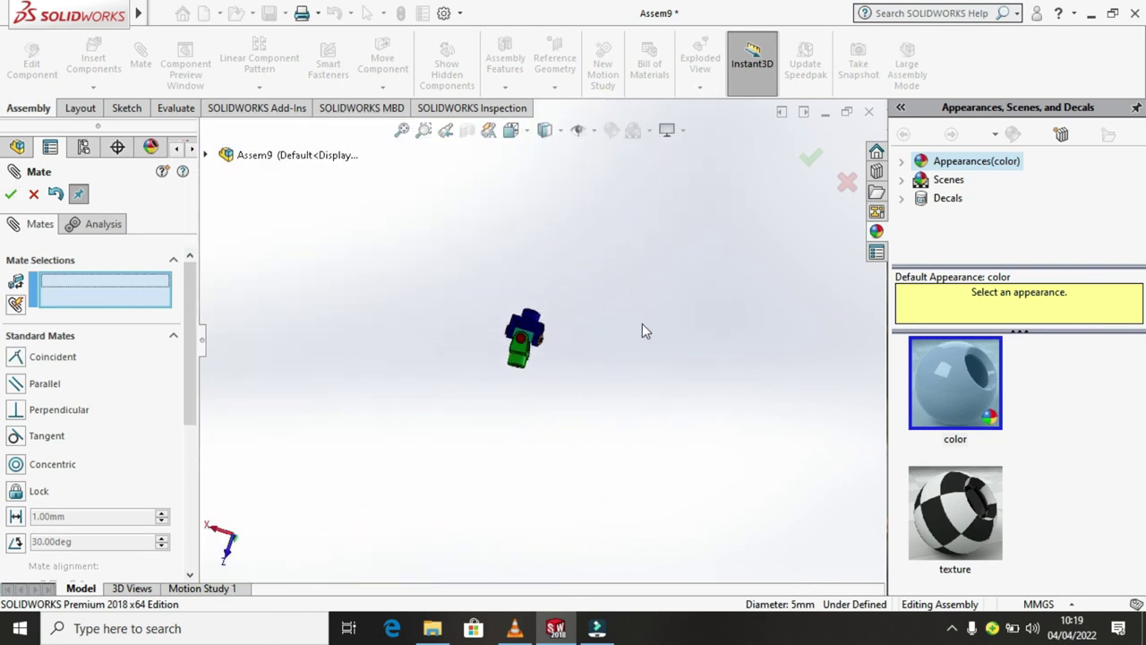
{"action": "scroll", "coordinate": [497, 326], "scroll_direction": "down", "scroll_amount": 3}
{"action": "scroll", "coordinate": [537, 323], "scroll_direction": "down", "scroll_amount": 3}
{"action": "middle_click_drag", "start_coordinate": [626, 319], "coordinate": [664, 295]}
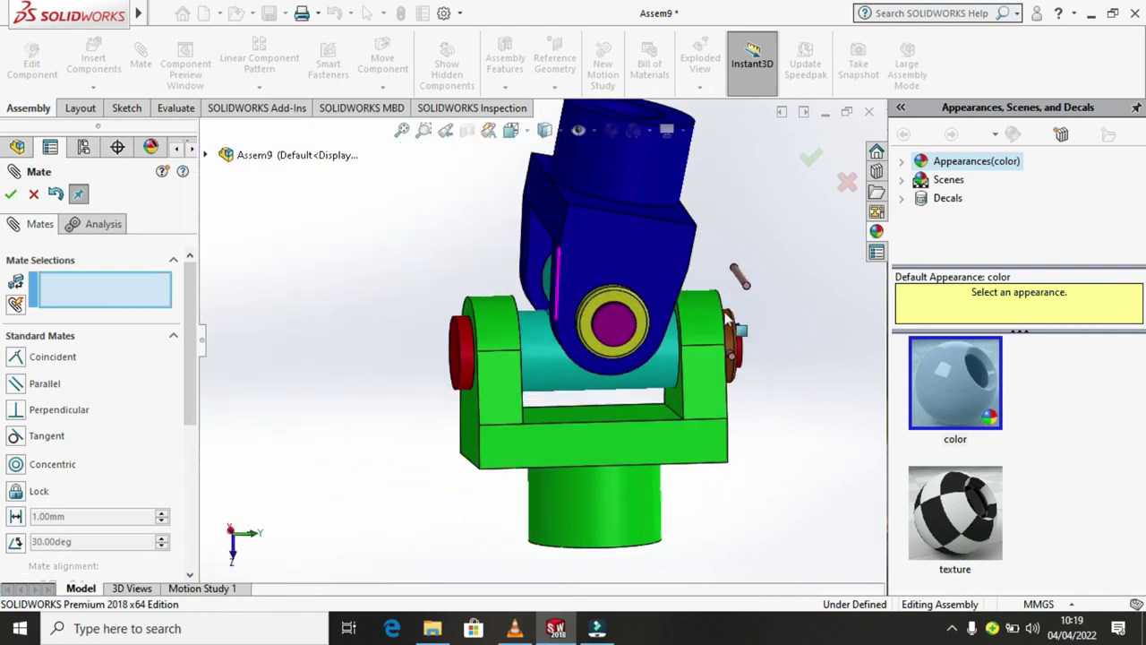
{"action": "scroll", "coordinate": [665, 296], "scroll_direction": "up", "scroll_amount": 3}
{"action": "scroll", "coordinate": [664, 296], "scroll_direction": "down", "scroll_amount": 3}
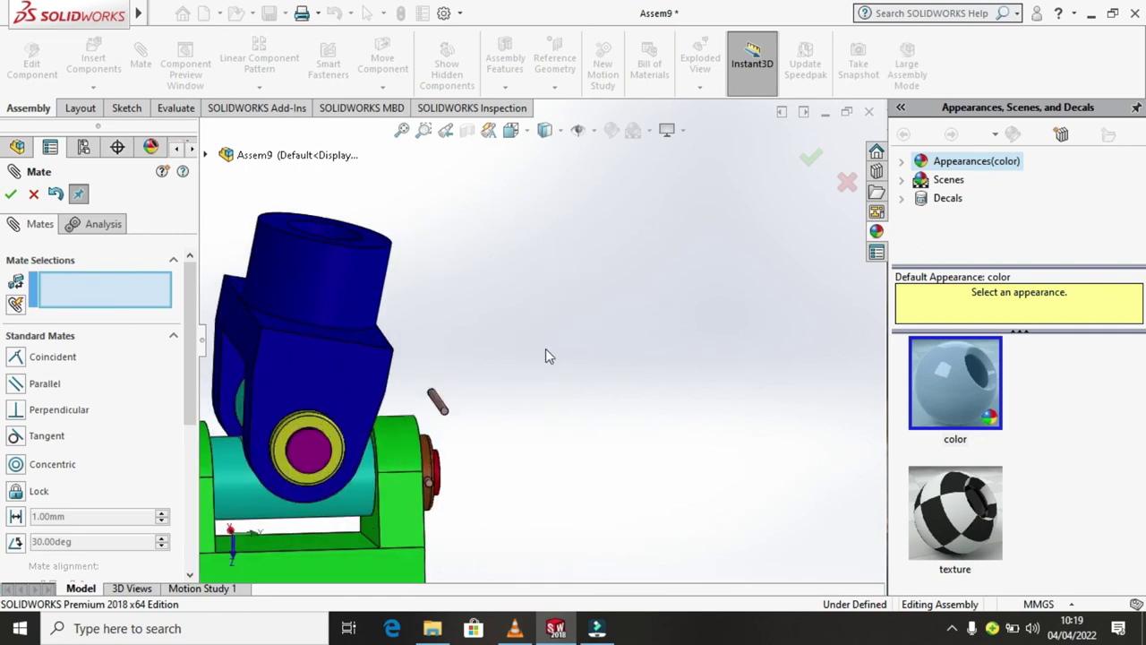
Step: Make TAPER PIN-2 concentric with the COLLAR-2 cross hole
{"action": "left_click", "coordinate": [438, 404]}
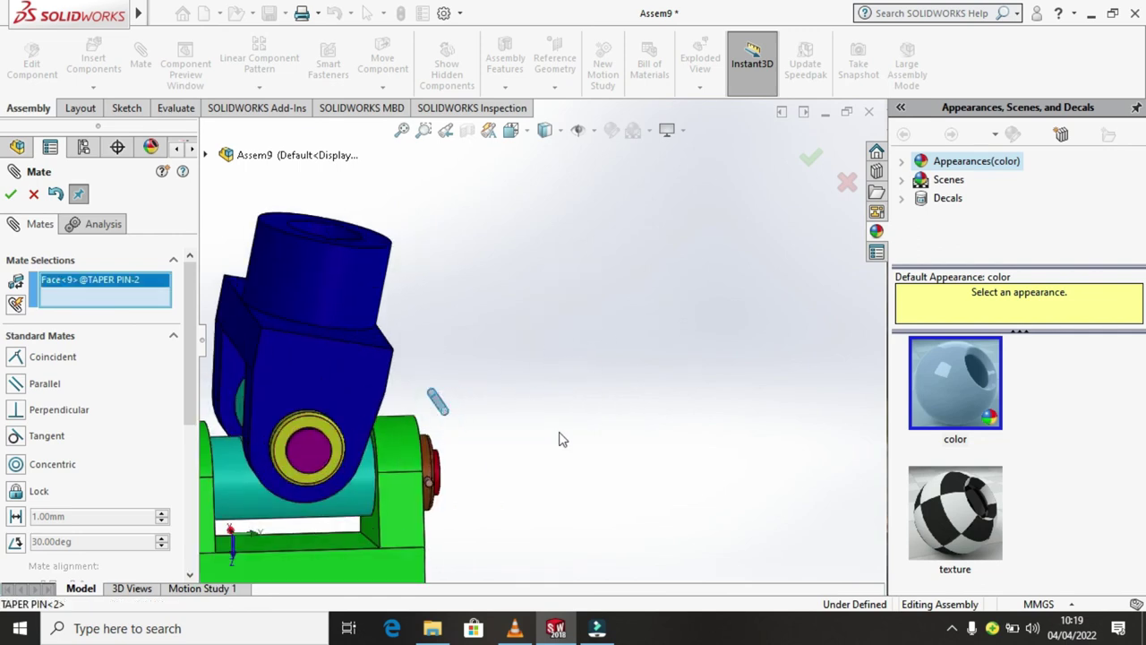
{"action": "scroll", "coordinate": [663, 421], "scroll_direction": "up", "scroll_amount": 2}
{"action": "mouse_move", "coordinate": [670, 454]}
{"action": "middle_mouse_down"}
{"action": "mouse_move", "coordinate": [734, 463]}
{"action": "mouse_move", "coordinate": [729, 448]}
{"action": "middle_mouse_up"}
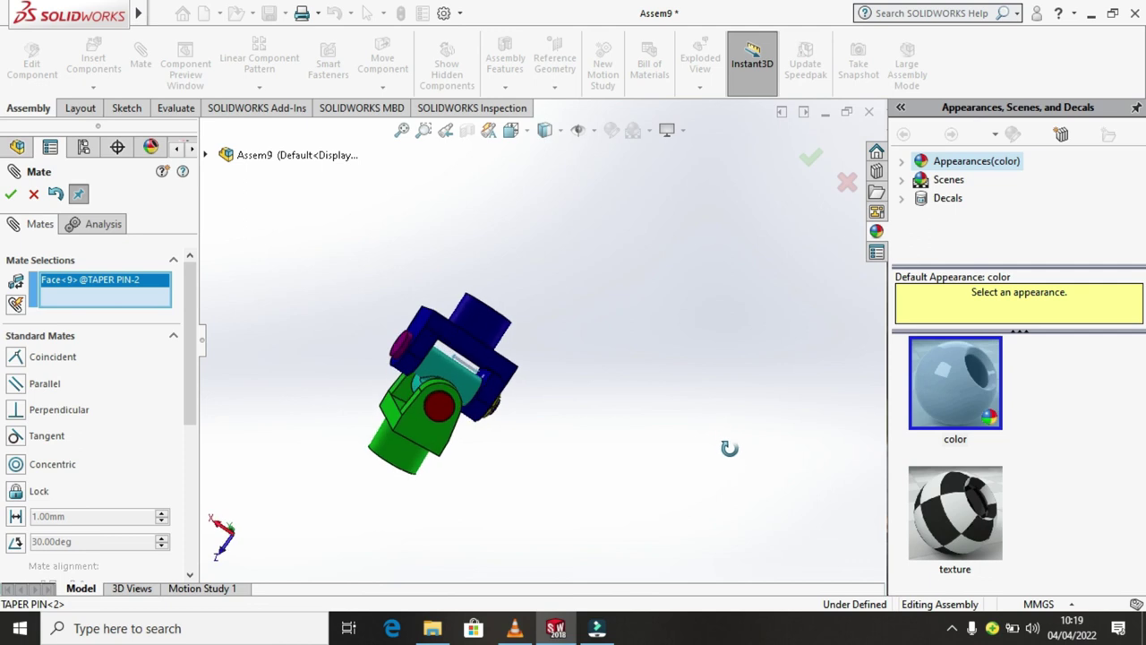
{"action": "scroll", "coordinate": [404, 325], "scroll_direction": "down", "scroll_amount": 3}
{"action": "scroll", "coordinate": [576, 330], "scroll_direction": "down", "scroll_amount": 2}
{"action": "scroll", "coordinate": [575, 330], "scroll_direction": "up", "scroll_amount": 3}
{"action": "middle_click_drag", "start_coordinate": [729, 365], "coordinate": [674, 400]}
{"action": "scroll", "coordinate": [675, 400], "scroll_direction": "down", "scroll_amount": 3}
{"action": "scroll", "coordinate": [574, 350], "scroll_direction": "down", "scroll_amount": 3}
{"action": "scroll", "coordinate": [597, 335], "scroll_direction": "down", "scroll_amount": 2}
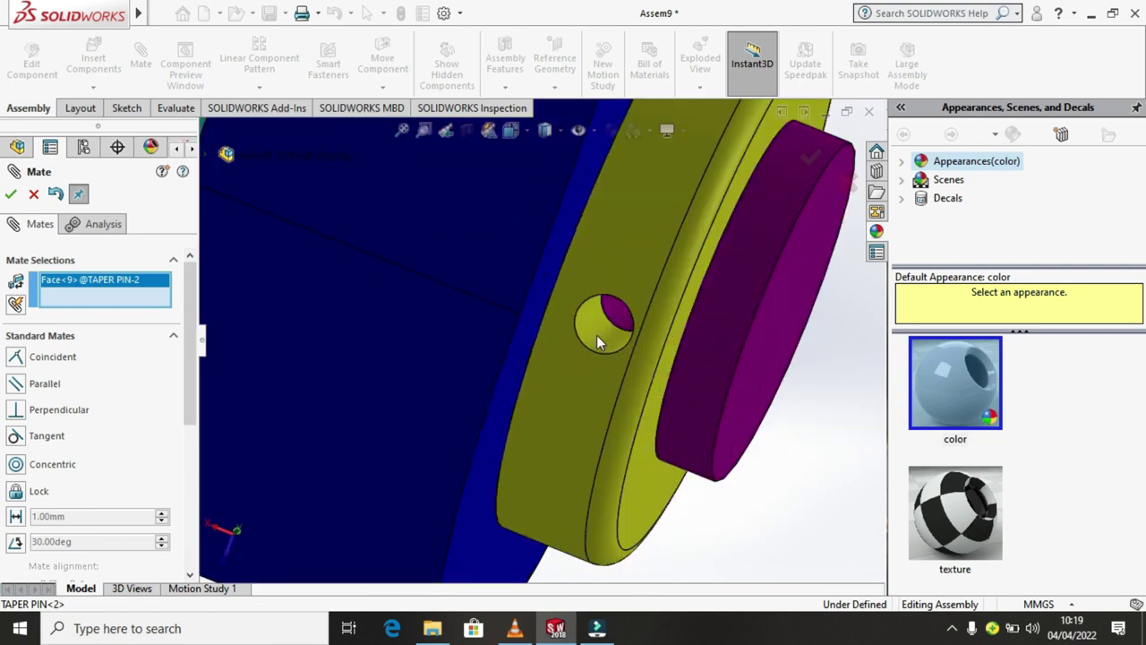
{"action": "left_click", "coordinate": [596, 335]}
{"action": "left_click", "coordinate": [598, 342]}
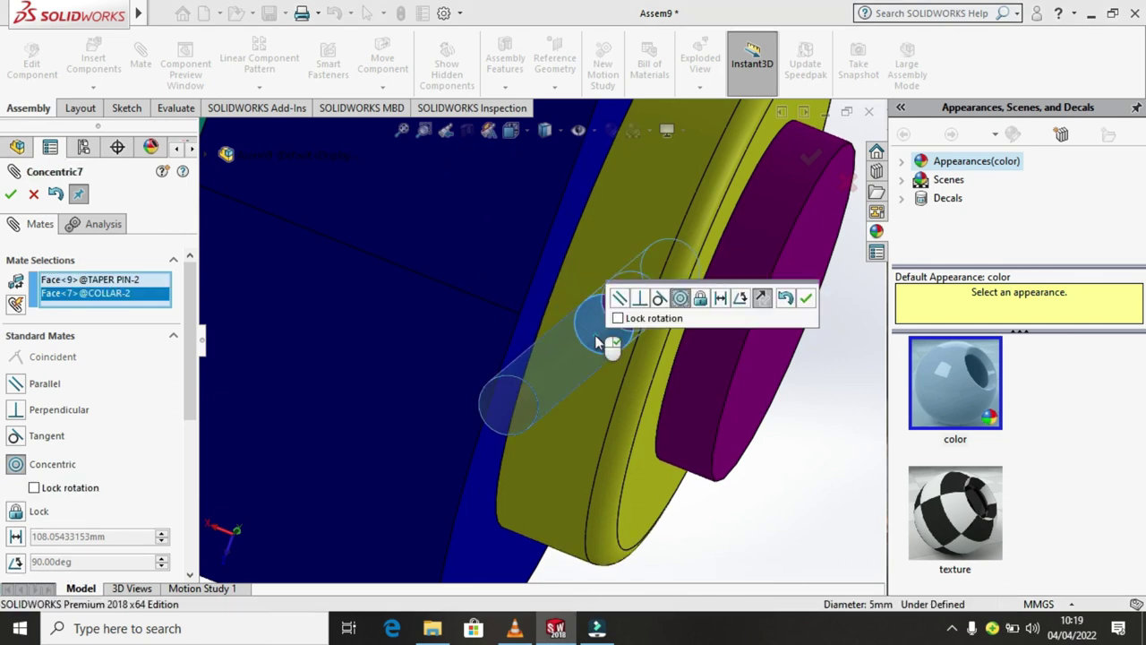
{"action": "left_click", "coordinate": [808, 305]}
Step: Add a Tangent mate between the taper pin and the collar face
{"action": "left_click", "coordinate": [502, 402]}
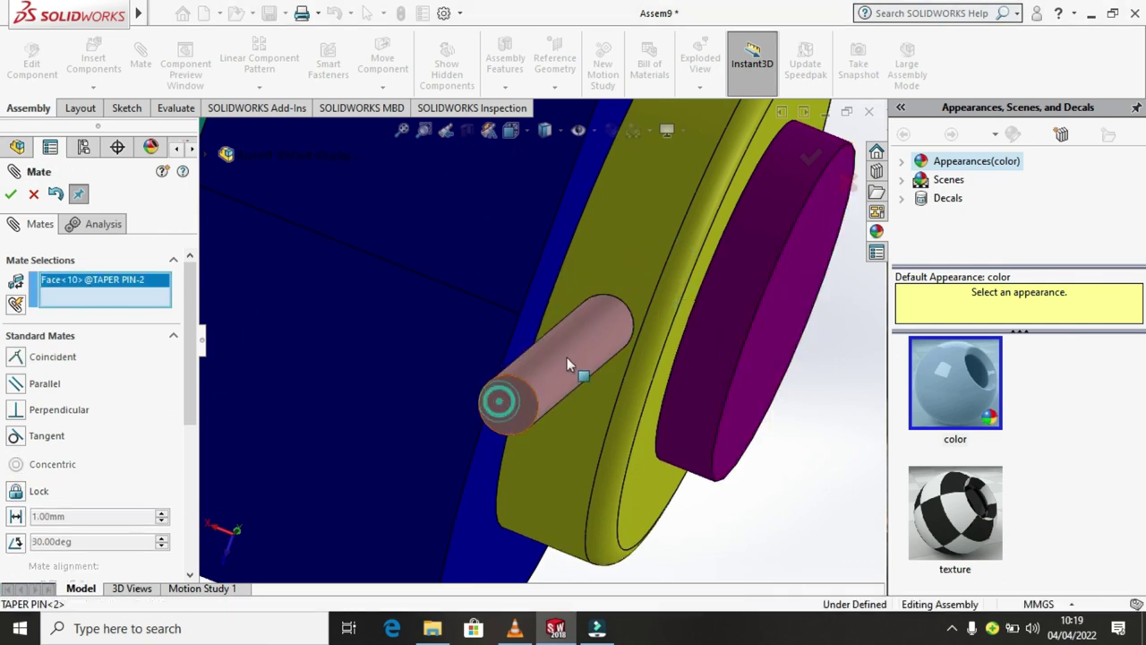
{"action": "left_click", "coordinate": [622, 287]}
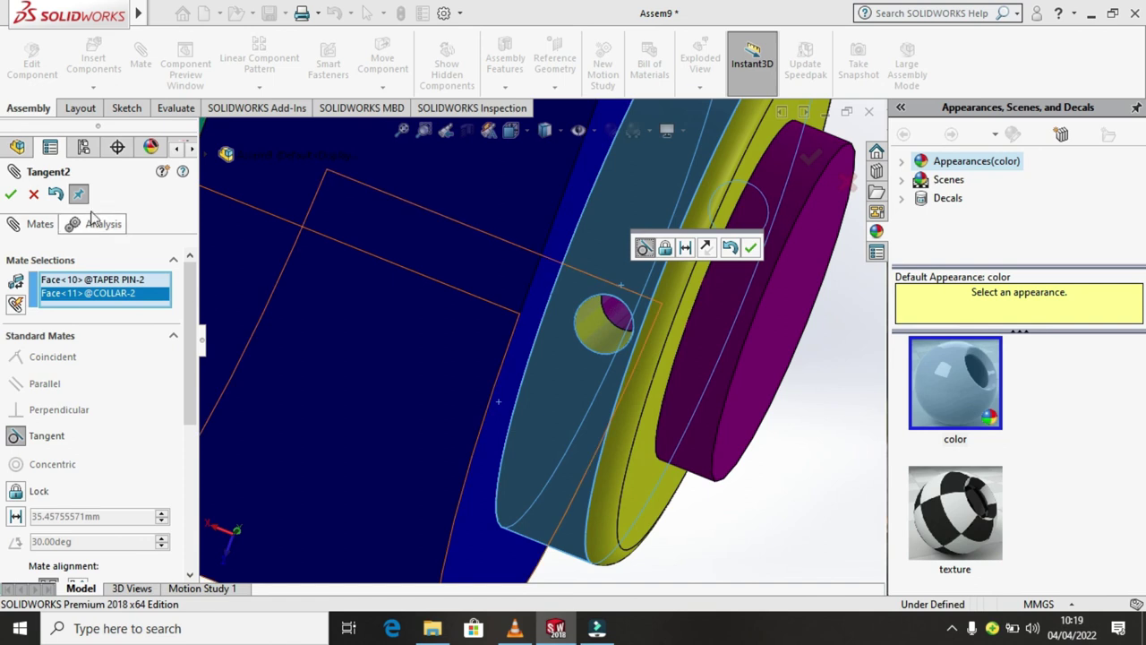
{"action": "left_click", "coordinate": [11, 195]}
{"action": "scroll", "coordinate": [639, 324], "scroll_direction": "up", "scroll_amount": 5}
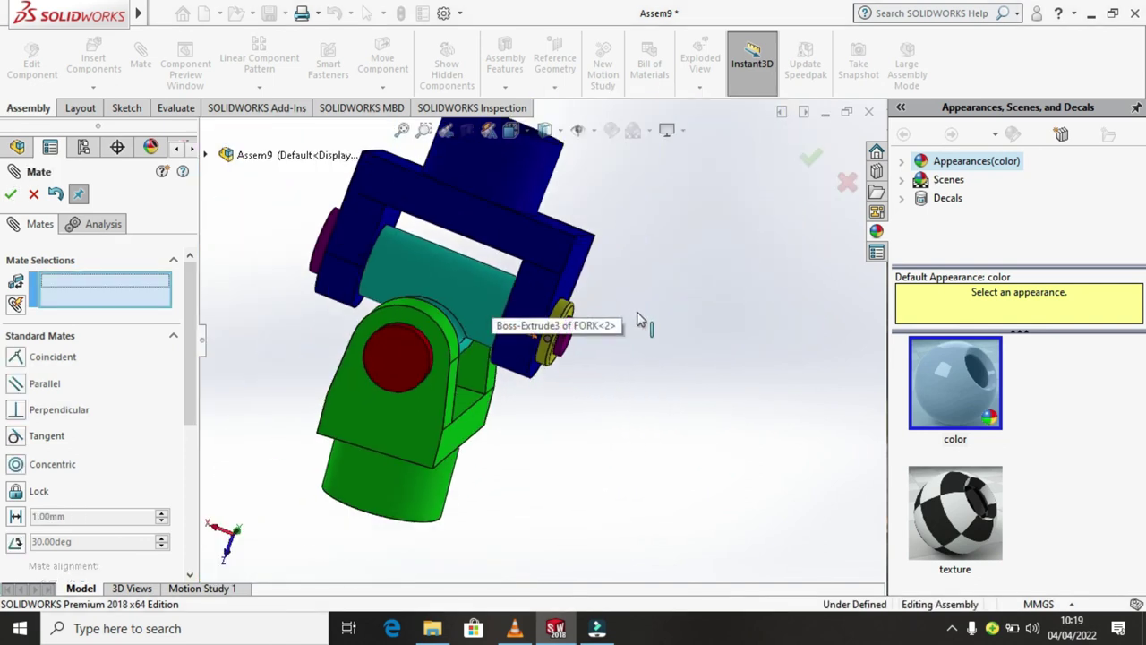
{"action": "mouse_move", "coordinate": [688, 301]}
{"action": "middle_mouse_down"}
{"action": "mouse_move", "coordinate": [883, 355]}
{"action": "mouse_move", "coordinate": [881, 325]}
{"action": "middle_mouse_up"}
Step: Close the Mate tool and swing the blue FORK<2> to a new angle, returning to Select
{"action": "key", "text": "Escape"}
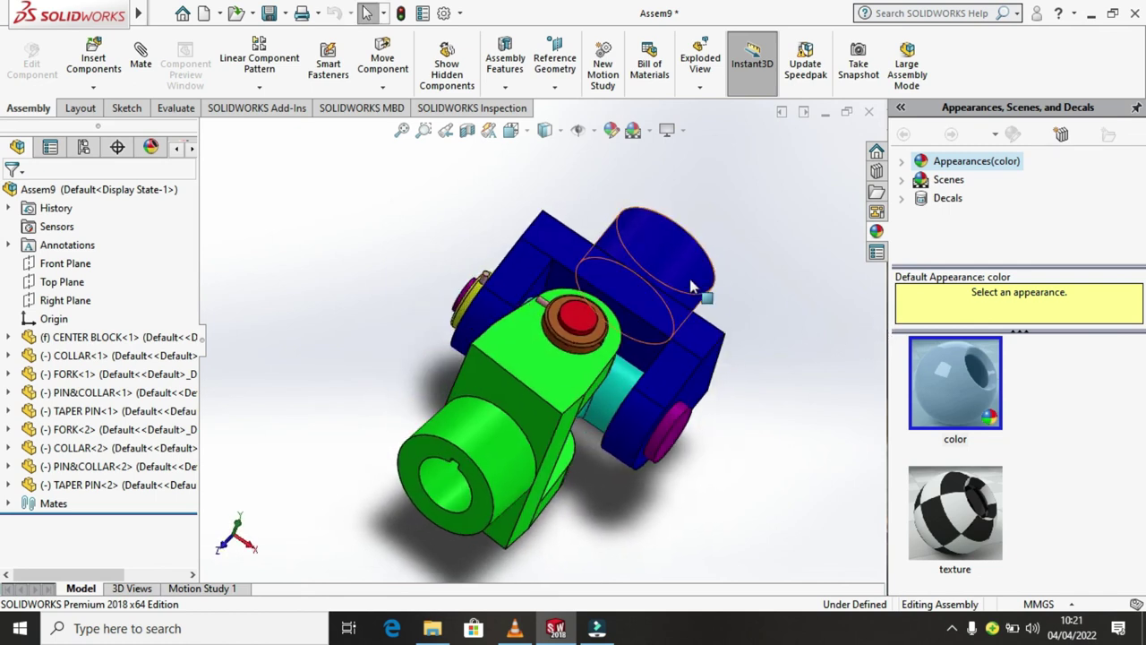
{"action": "left_click_drag", "start_coordinate": [591, 289], "coordinate": [618, 274]}
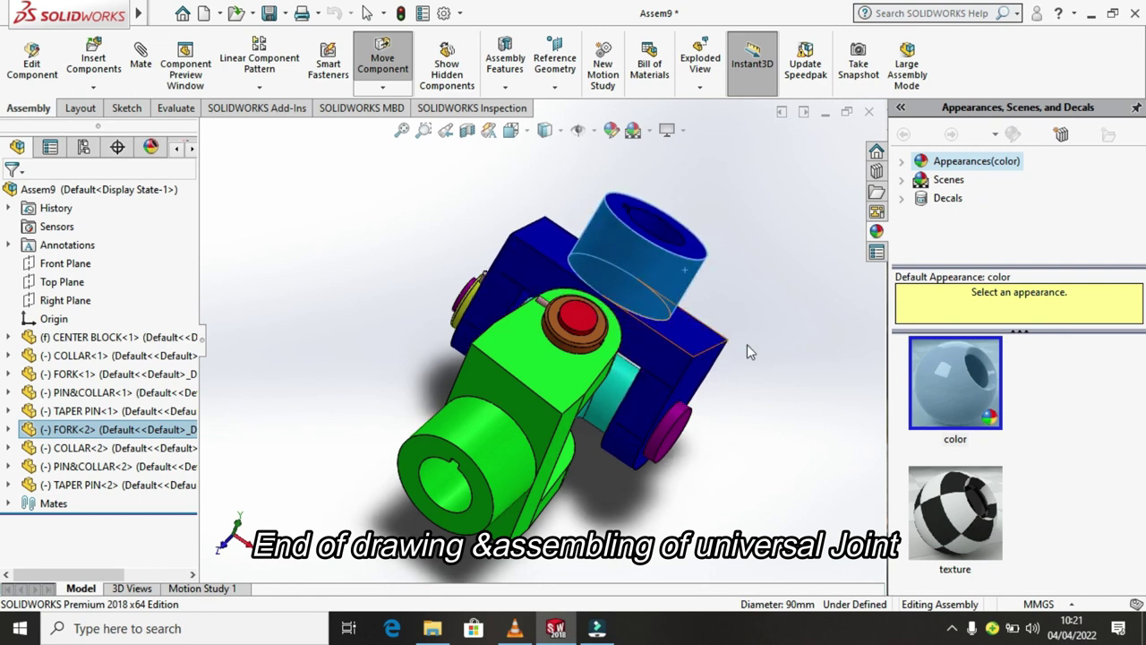
{"action": "key", "text": "Escape"}
{"action": "left_click", "coordinate": [793, 349]}
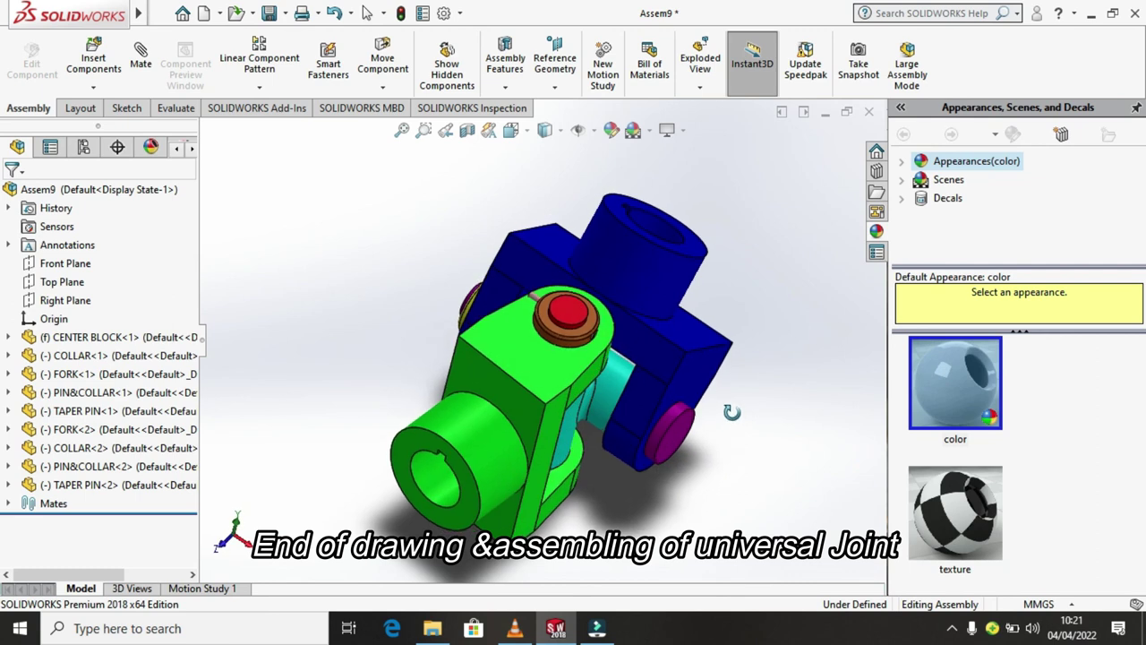
{"action": "key", "text": "Escape"}
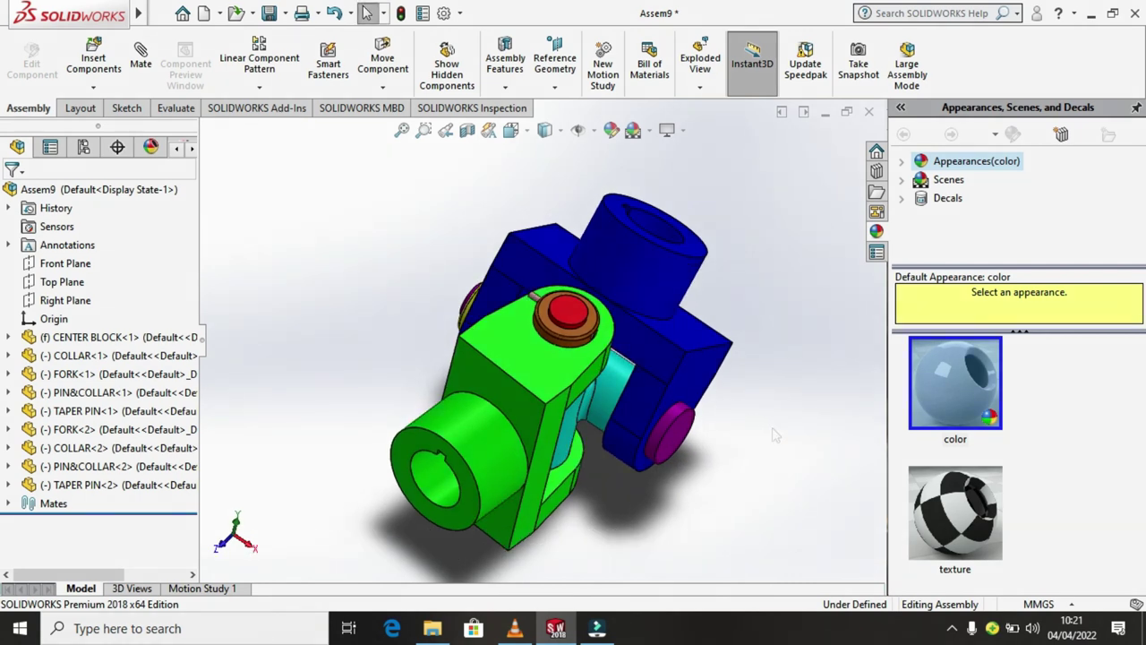